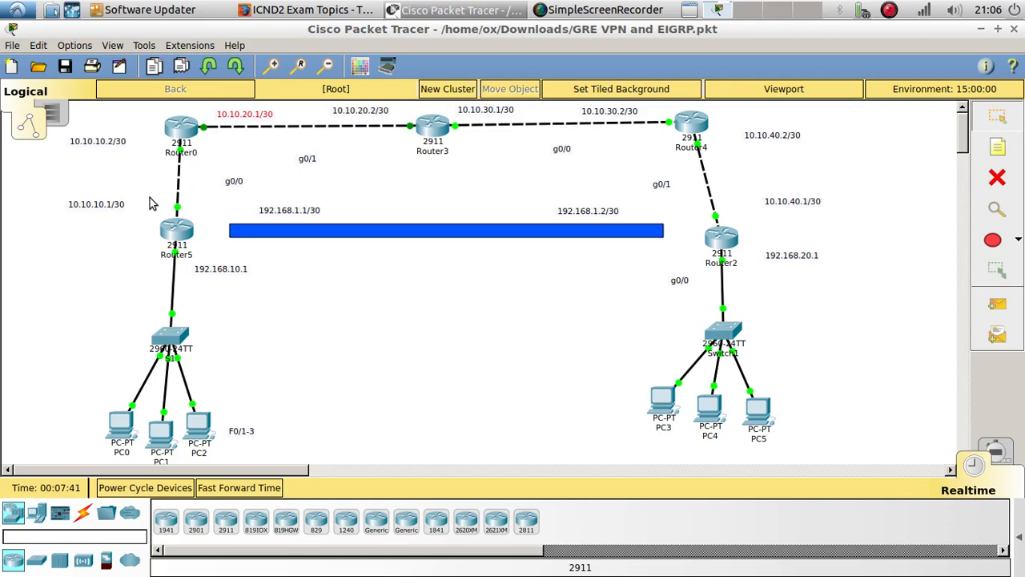
Move the 10.10.10.1/30 and 10.10.10.2/30 labels closer to their link and add the note "GRE Tunne VPN" above the blue bar
{"action": "left_click_drag", "start_coordinate": [108, 205], "coordinate": [146, 206]}
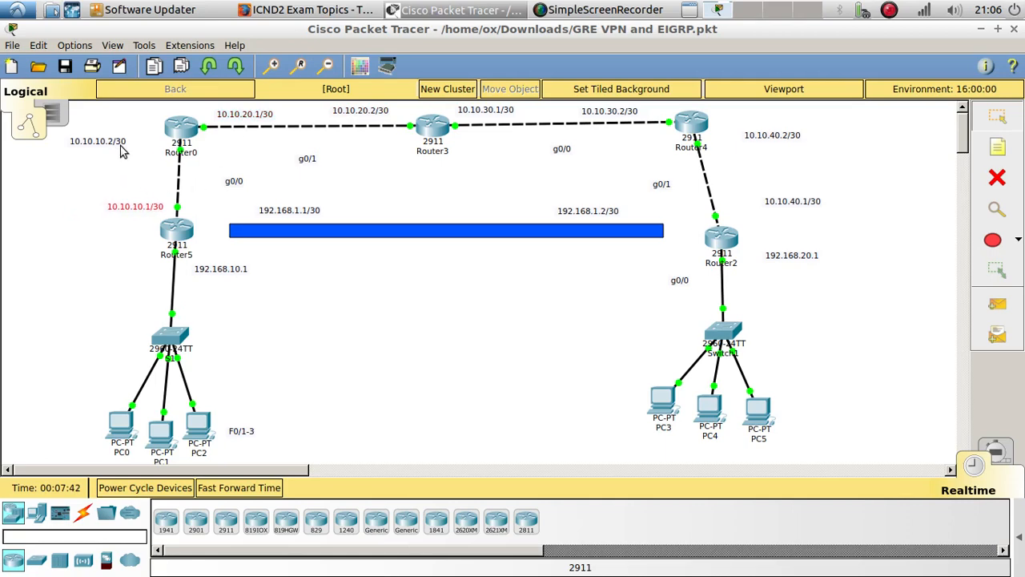
{"action": "left_click_drag", "start_coordinate": [110, 145], "coordinate": [143, 140]}
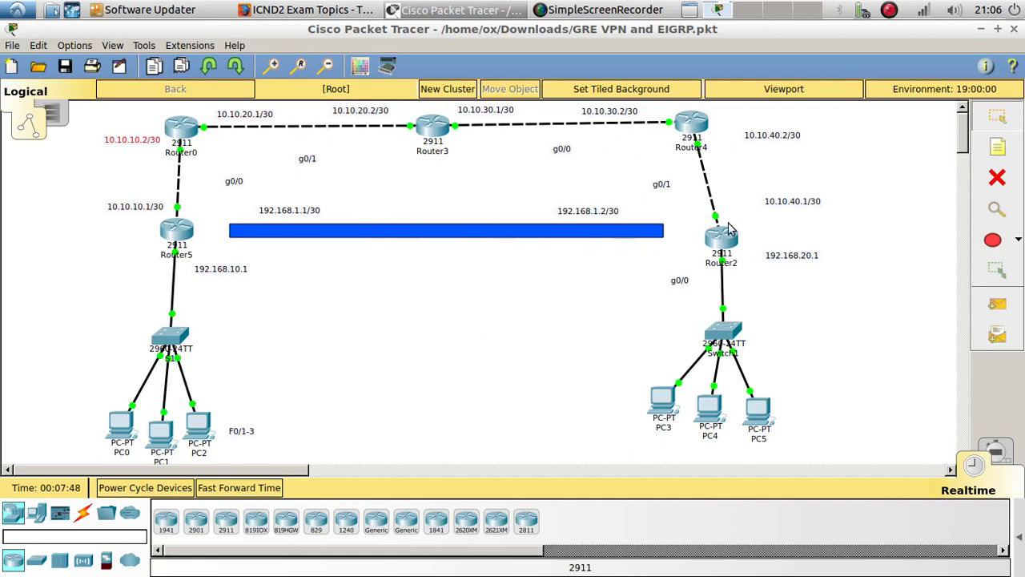
{"action": "left_click", "coordinate": [997, 146]}
{"action": "left_click", "coordinate": [406, 207]}
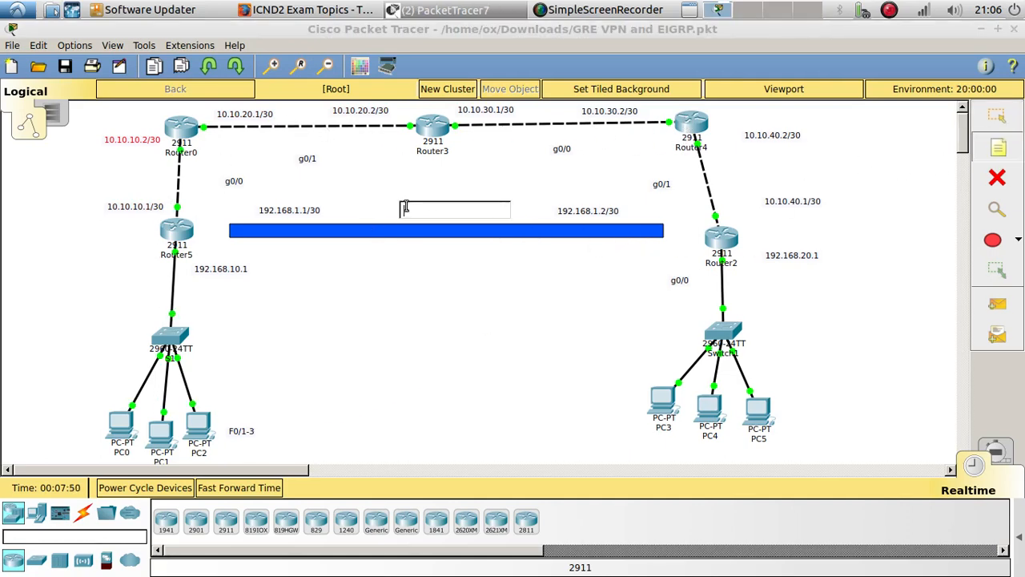
{"action": "type", "text": "GRE"}
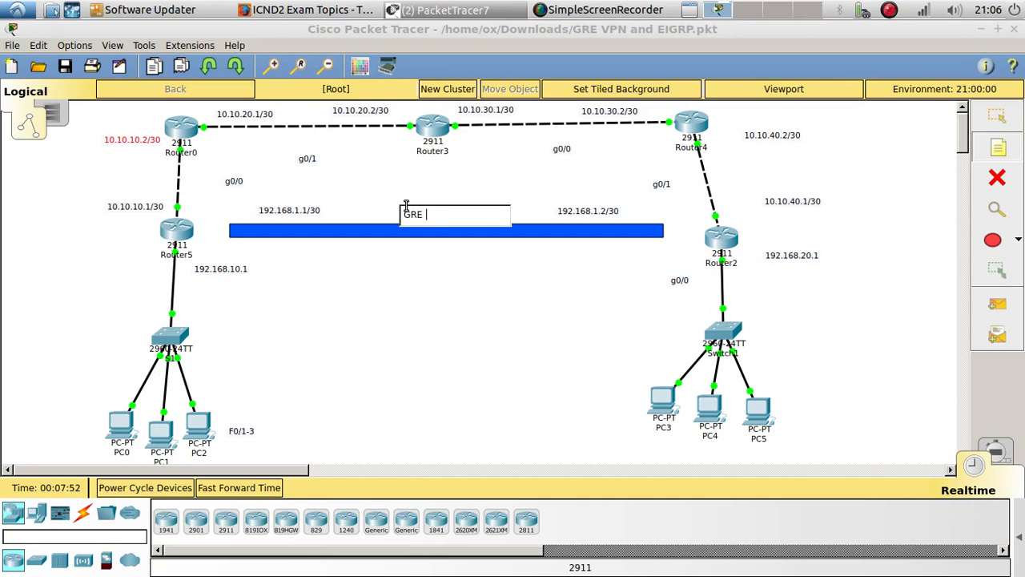
{"action": "type", "text": " Tunne VPN"}
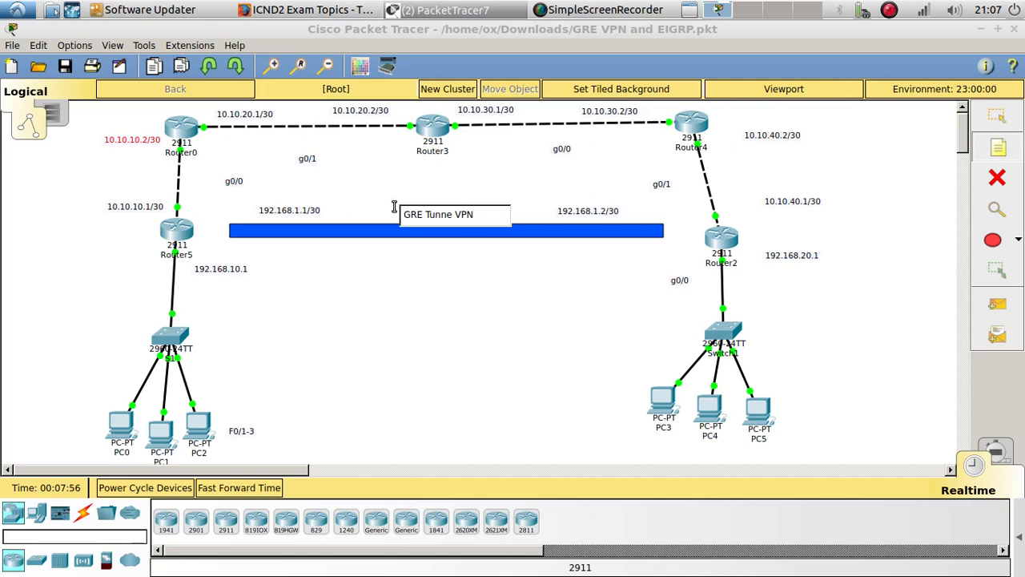
{"action": "left_click", "coordinate": [394, 206]}
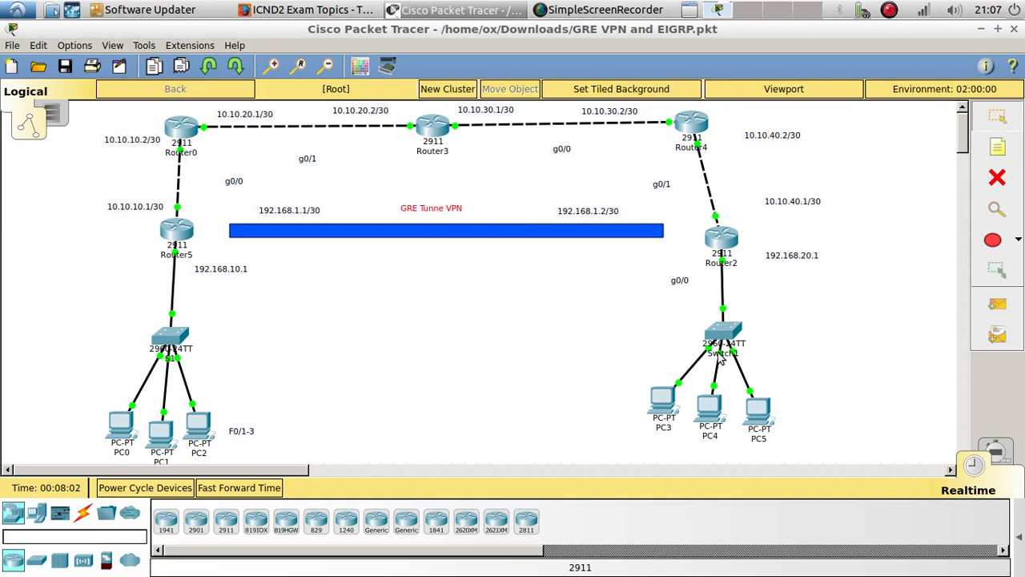
Rename Router2 as RouterB and Router5 as RouterA
{"action": "left_click", "coordinate": [722, 263]}
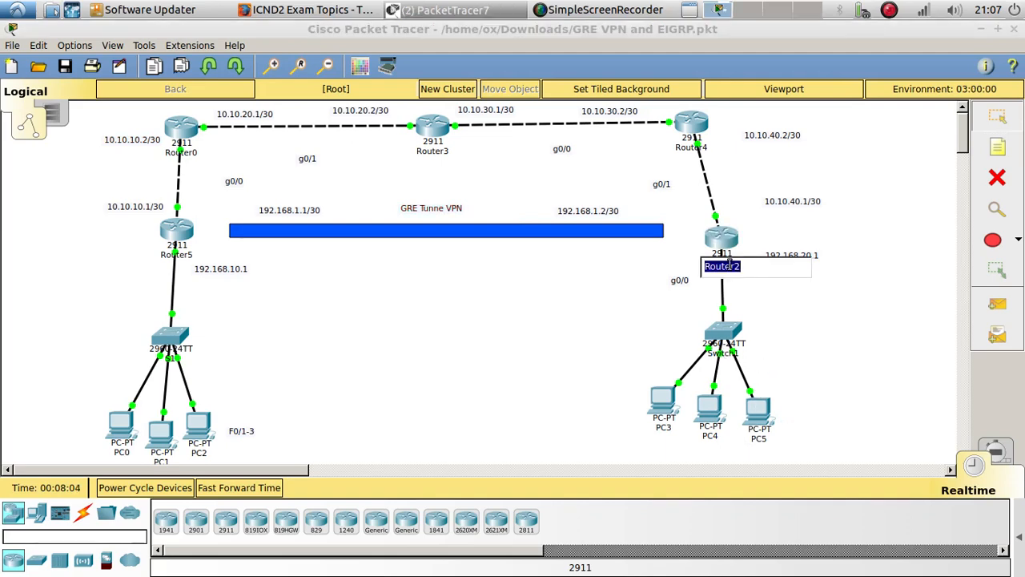
{"action": "type", "text": "Rb"}
{"action": "left_click", "coordinate": [473, 364]}
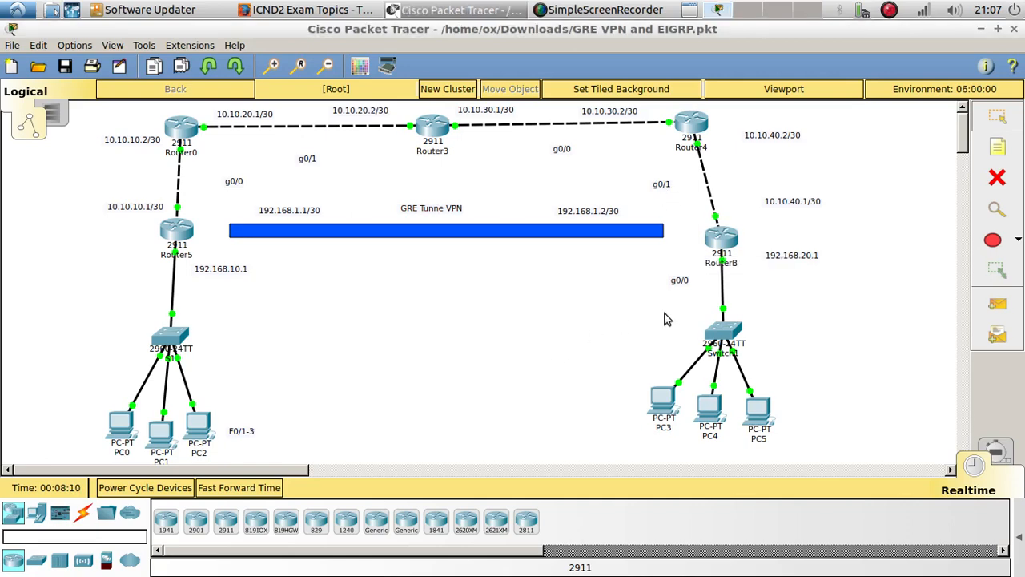
{"action": "left_click", "coordinate": [190, 256]}
{"action": "type", "text": "Rput"}
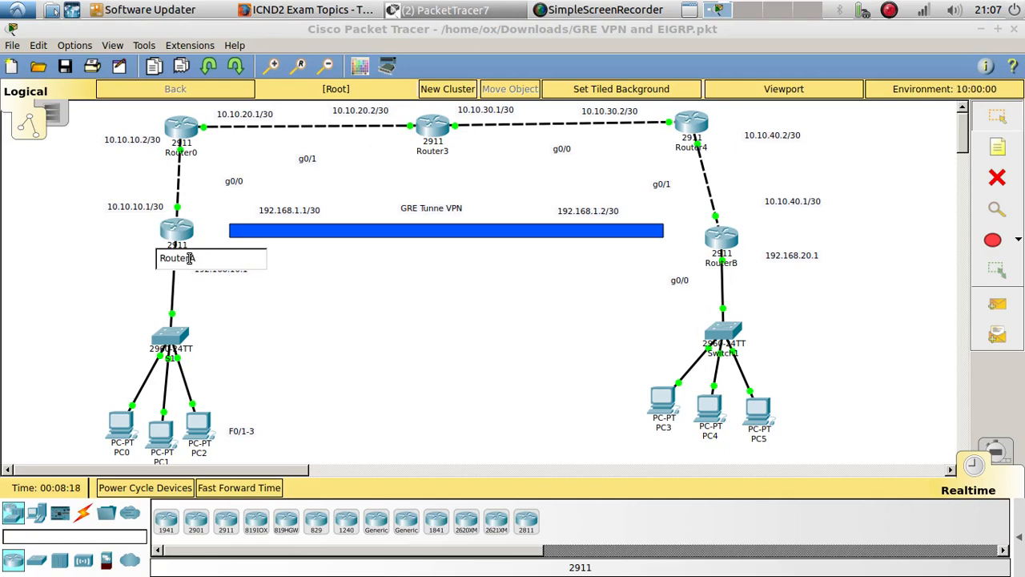
{"action": "key", "text": "Return"}
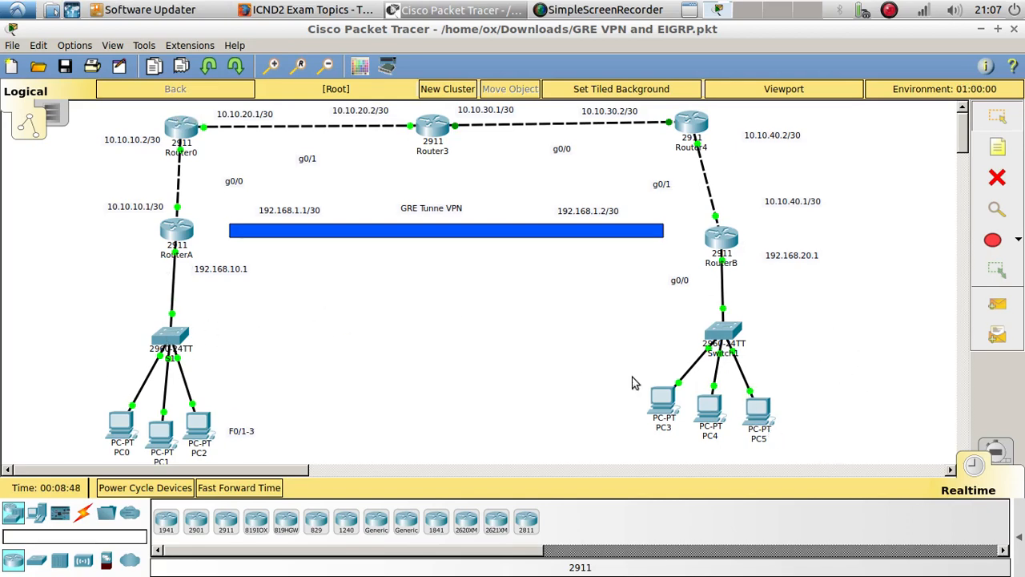
Rename the switch below RouterB as S2
{"action": "left_click", "coordinate": [721, 353]}
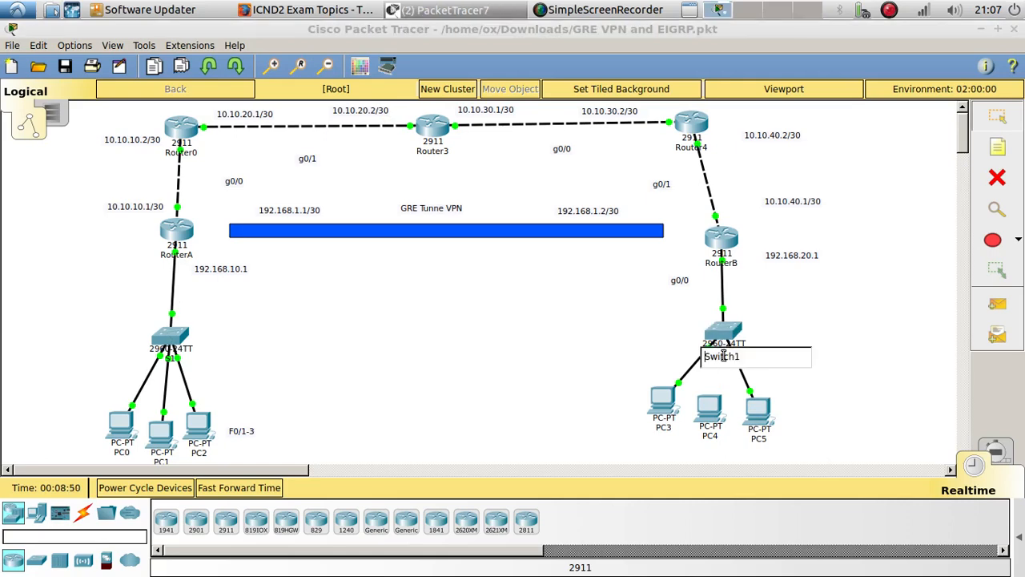
{"action": "type", "text": "S2"}
{"action": "left_click", "coordinate": [539, 358]}
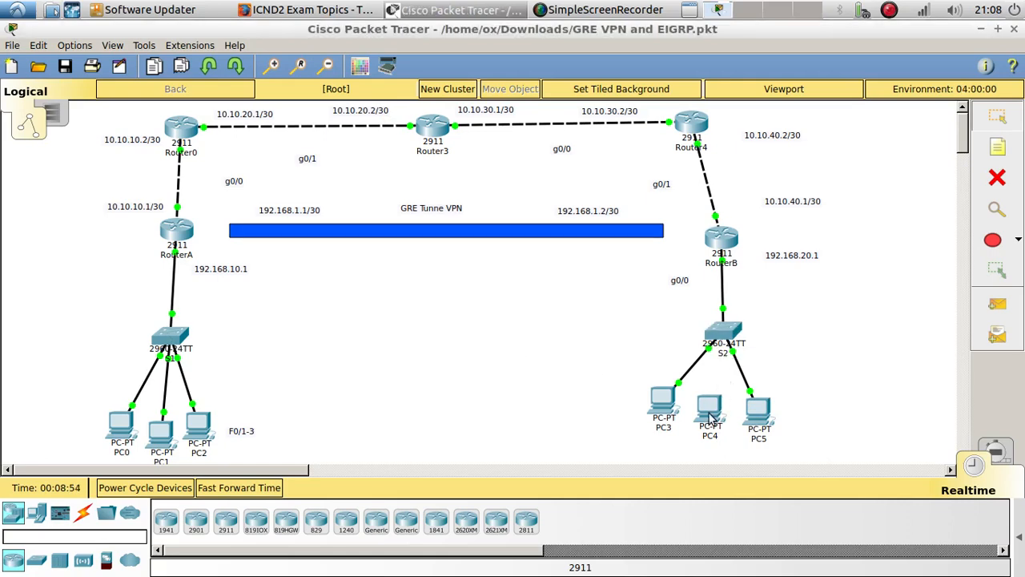
Shift PC4 slightly and connect its FastEthernet0 port to FastEthernet0/2 on S2 with a copper straight-through cable
{"action": "left_click_drag", "start_coordinate": [710, 416], "coordinate": [708, 412]}
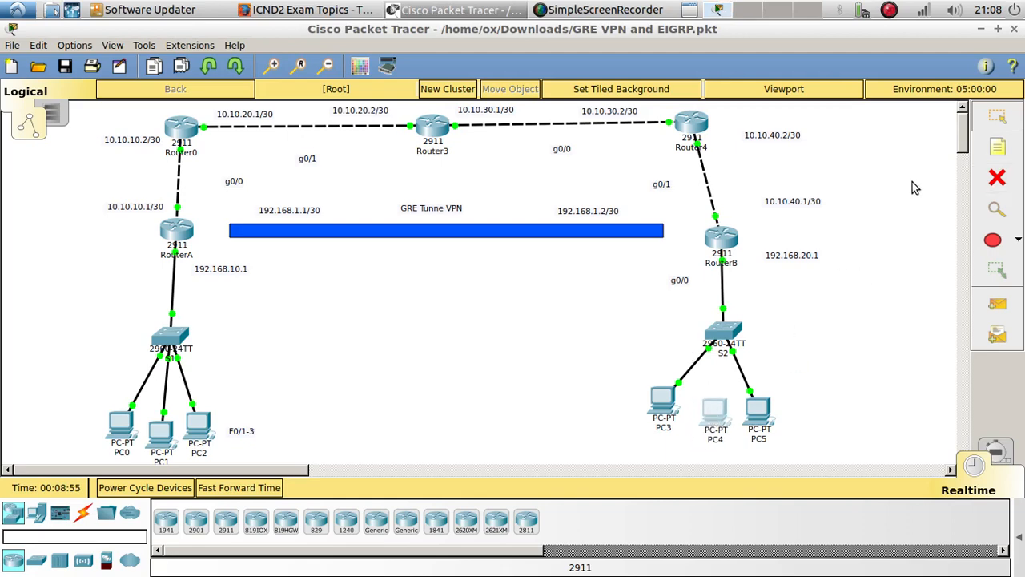
{"action": "left_click", "coordinate": [82, 513]}
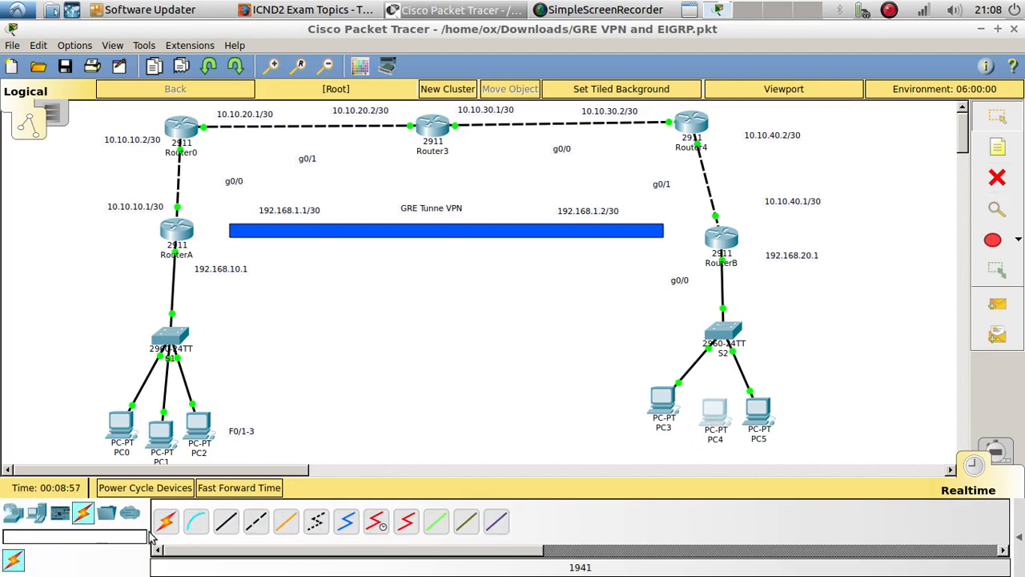
{"action": "left_click", "coordinate": [226, 520]}
{"action": "left_click", "coordinate": [713, 423]}
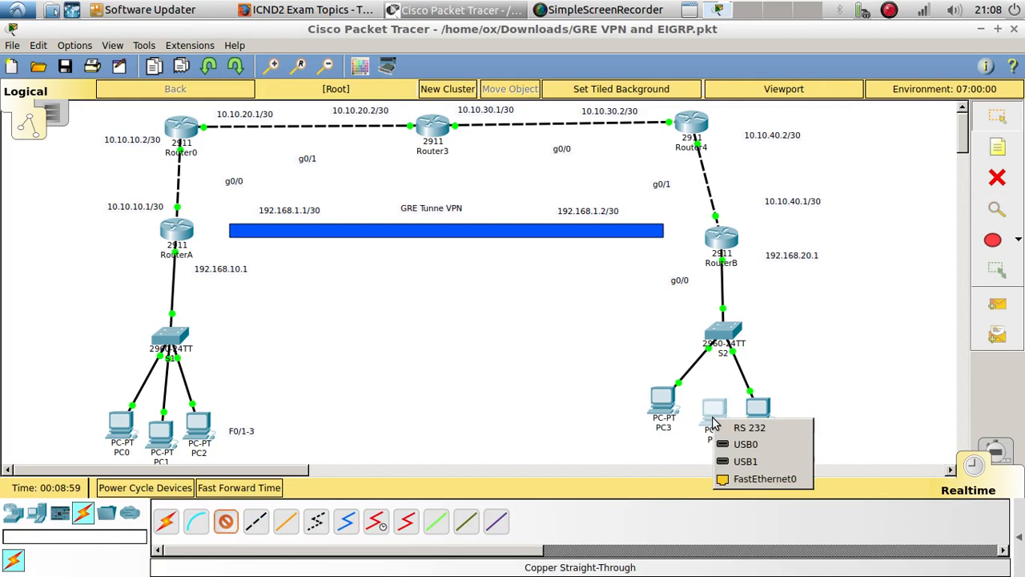
{"action": "left_click", "coordinate": [761, 478]}
{"action": "left_click", "coordinate": [724, 335]}
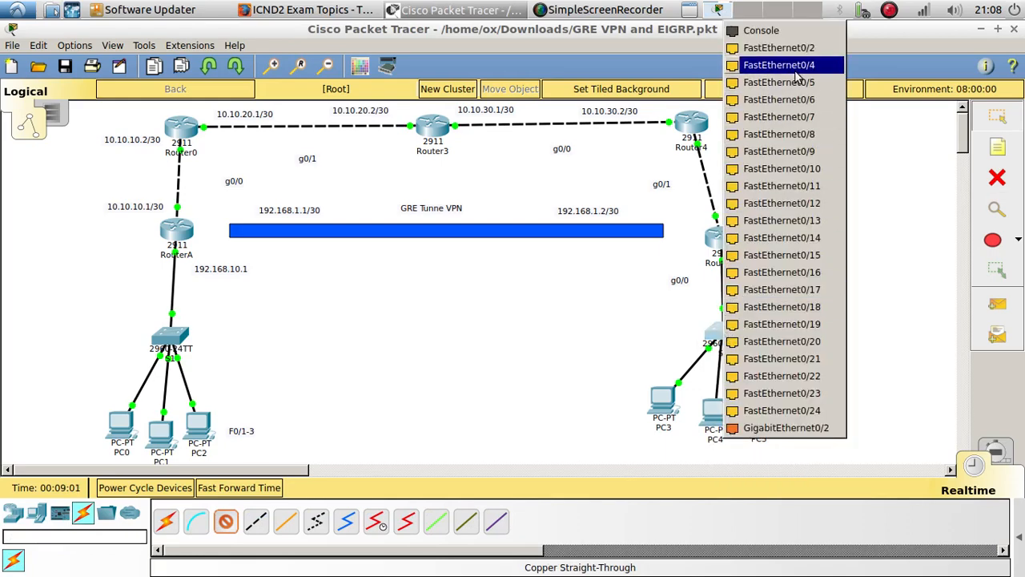
{"action": "left_click", "coordinate": [778, 47]}
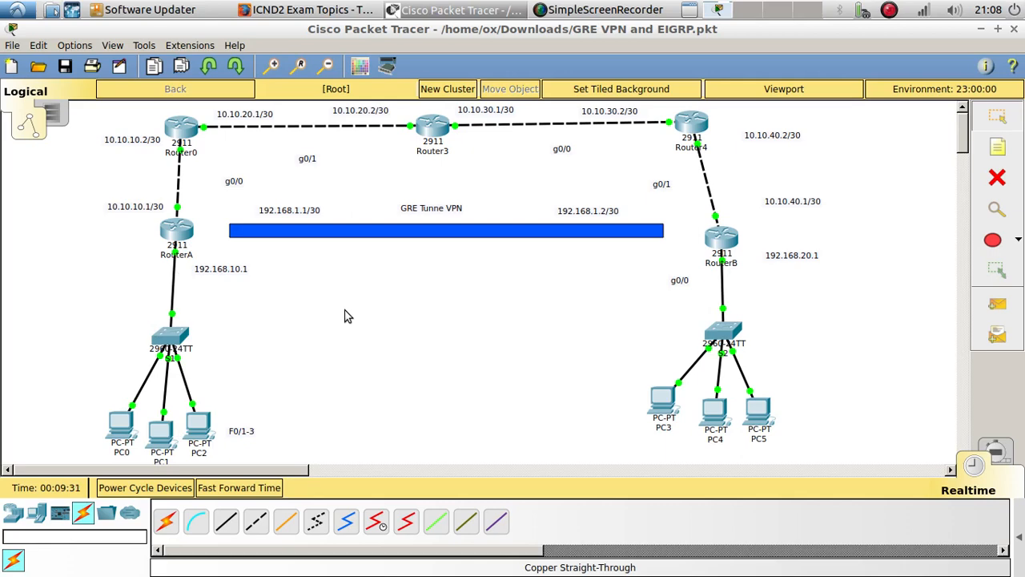
Switch to the ICND2 Exam Topics page in Firefox and review the LAN Switching, Routing and WAN Technologies topics, highlighting STP and GRE
{"action": "left_click", "coordinate": [304, 12]}
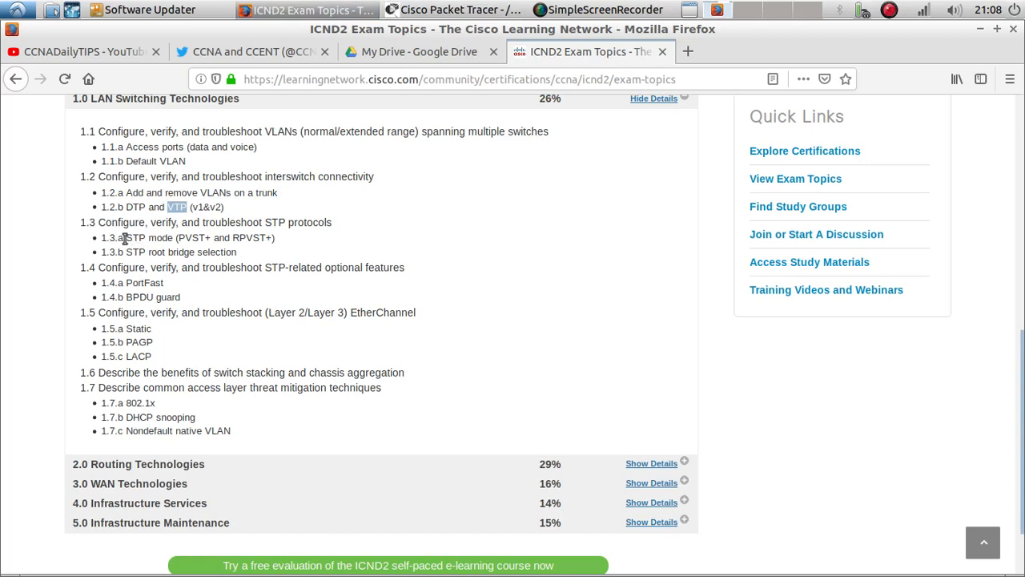
{"action": "left_click_drag", "start_coordinate": [128, 239], "coordinate": [140, 237]}
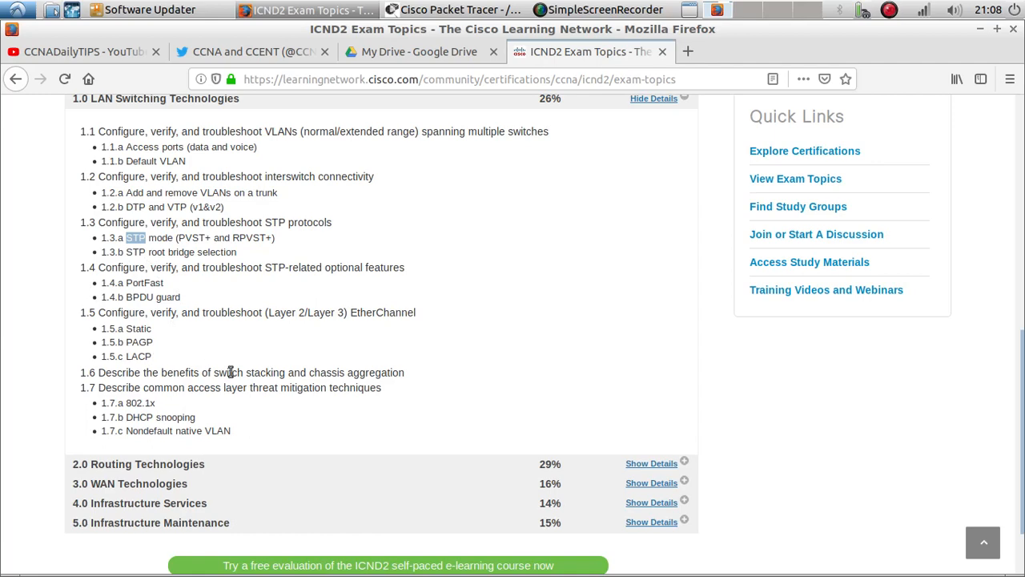
{"action": "scroll", "coordinate": [457, 381], "scroll_direction": "down", "scroll_amount": 2}
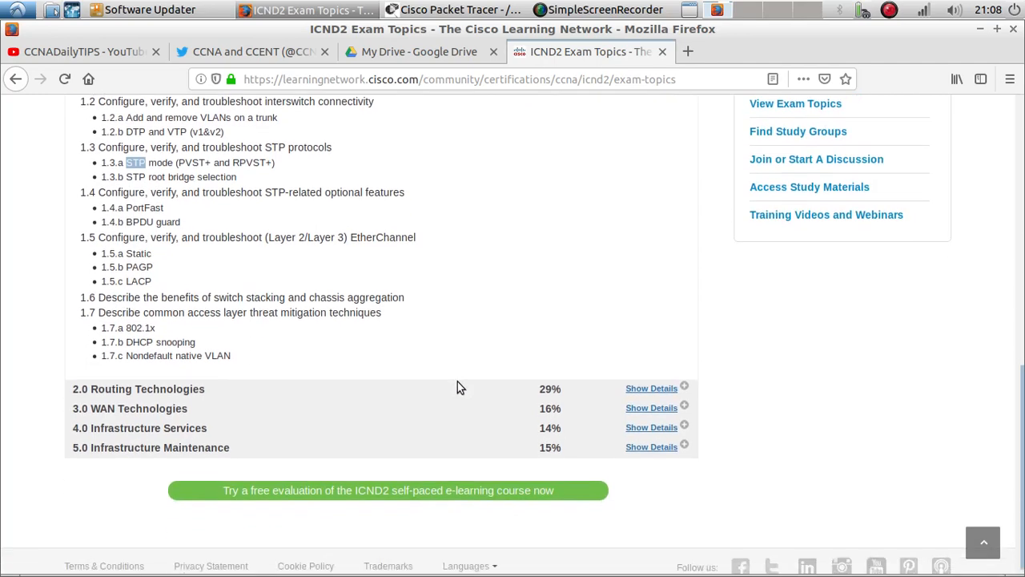
{"action": "left_click", "coordinate": [650, 386]}
{"action": "scroll", "coordinate": [415, 353], "scroll_direction": "down", "scroll_amount": 3}
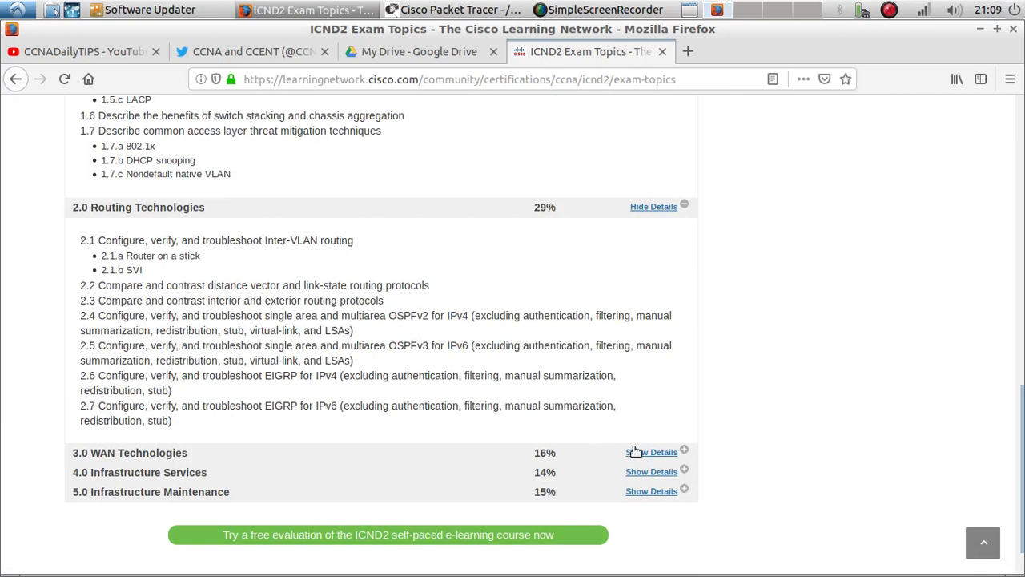
{"action": "left_click", "coordinate": [641, 451]}
{"action": "scroll", "coordinate": [395, 366], "scroll_direction": "down", "scroll_amount": 5}
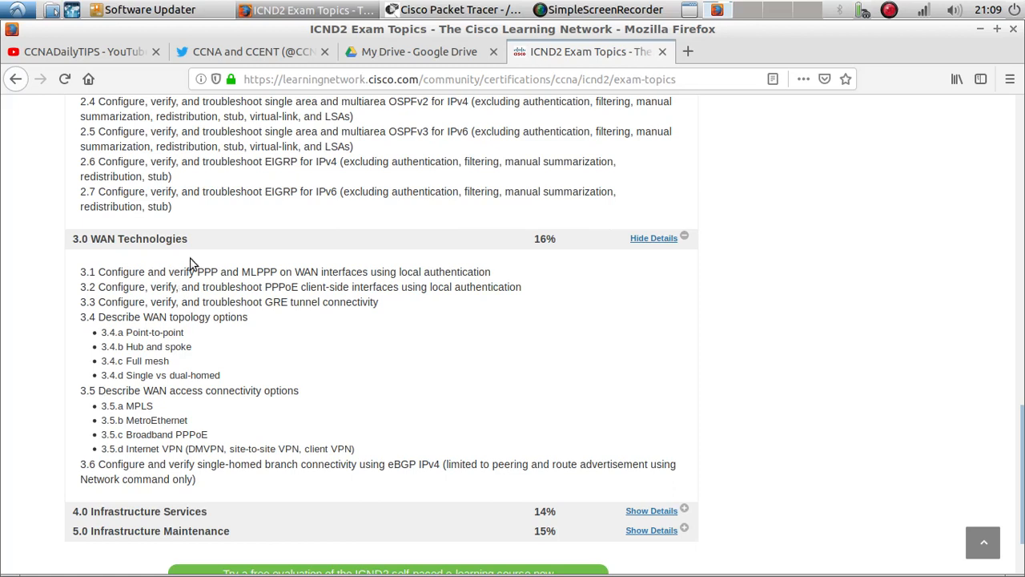
{"action": "scroll", "coordinate": [427, 360], "scroll_direction": "down", "scroll_amount": 2}
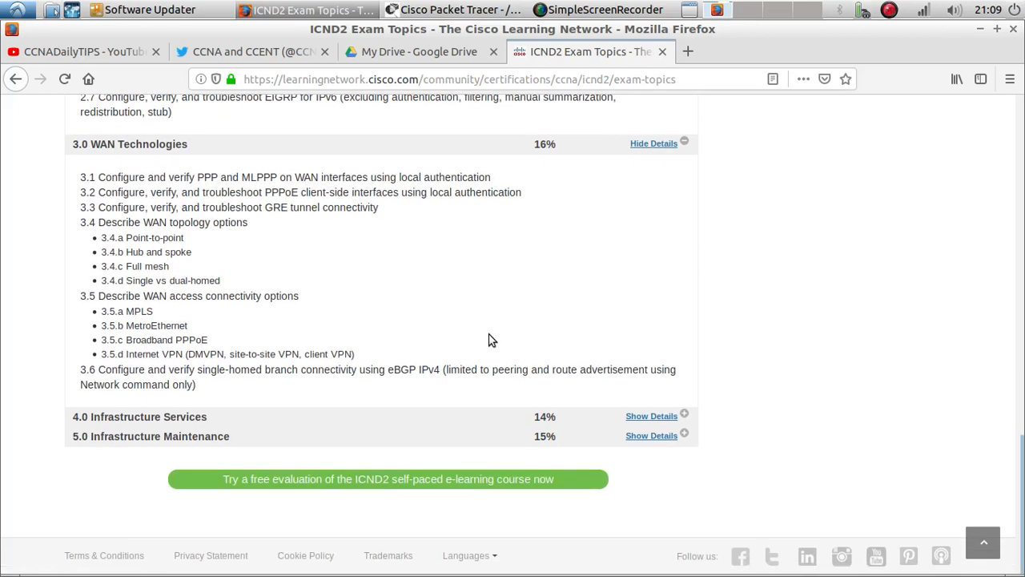
{"action": "double_click", "coordinate": [272, 208]}
Expand and review the Infrastructure Services and Infrastructure Maintenance exam topics, highlighting the HSRP section
{"action": "left_click", "coordinate": [651, 415]}
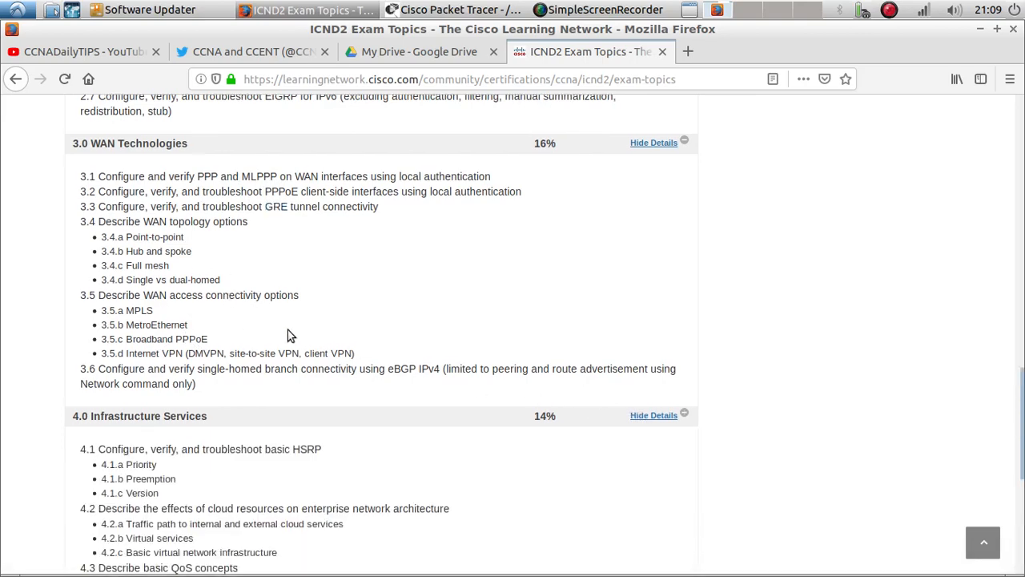
{"action": "scroll", "coordinate": [270, 332], "scroll_direction": "down", "scroll_amount": 5}
{"action": "scroll", "coordinate": [218, 324], "scroll_direction": "down", "scroll_amount": 1}
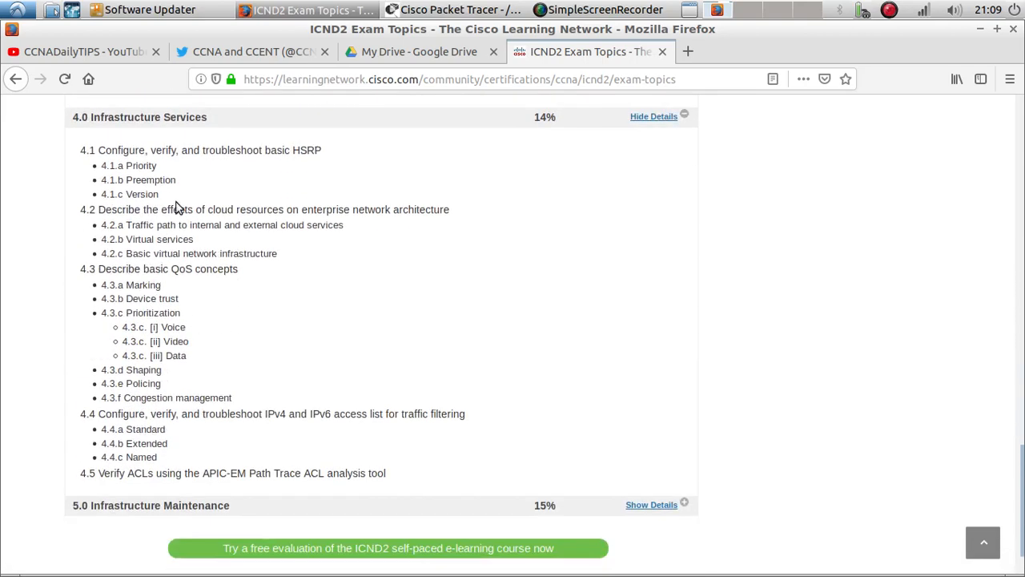
{"action": "left_click_drag", "start_coordinate": [173, 192], "coordinate": [101, 148]}
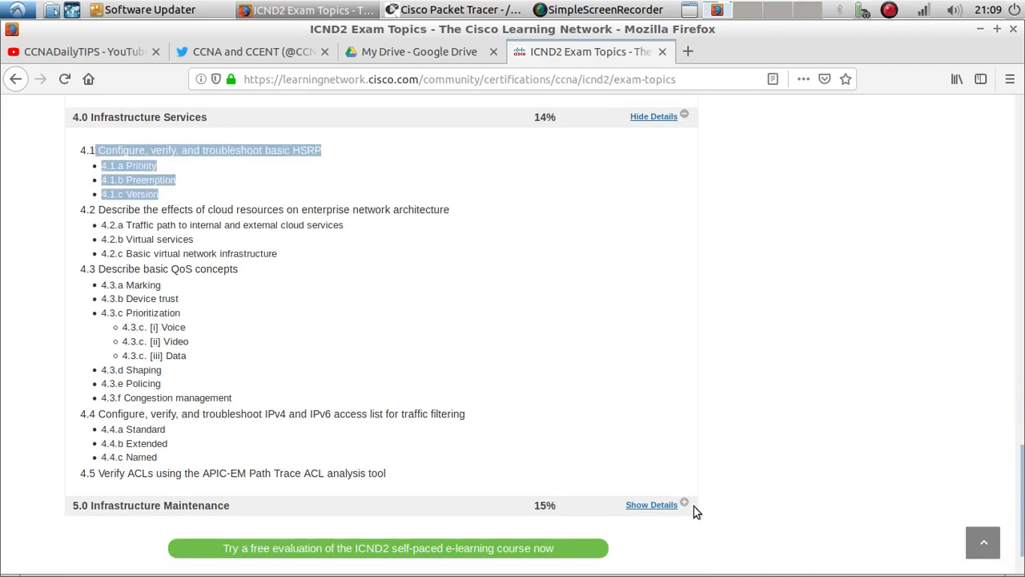
{"action": "left_click", "coordinate": [660, 506]}
{"action": "scroll", "coordinate": [301, 386], "scroll_direction": "down", "scroll_amount": 5}
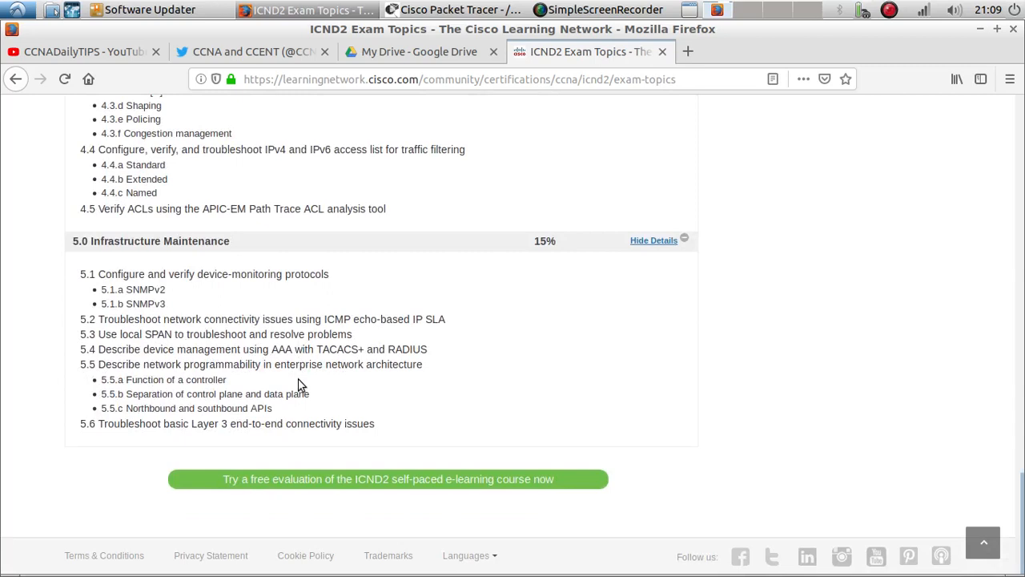
{"action": "double_click", "coordinate": [333, 344]}
{"action": "left_click_drag", "start_coordinate": [172, 290], "coordinate": [143, 290]}
Look over the CCNADailyTIPS profile page on Twitter
{"action": "left_click", "coordinate": [257, 53]}
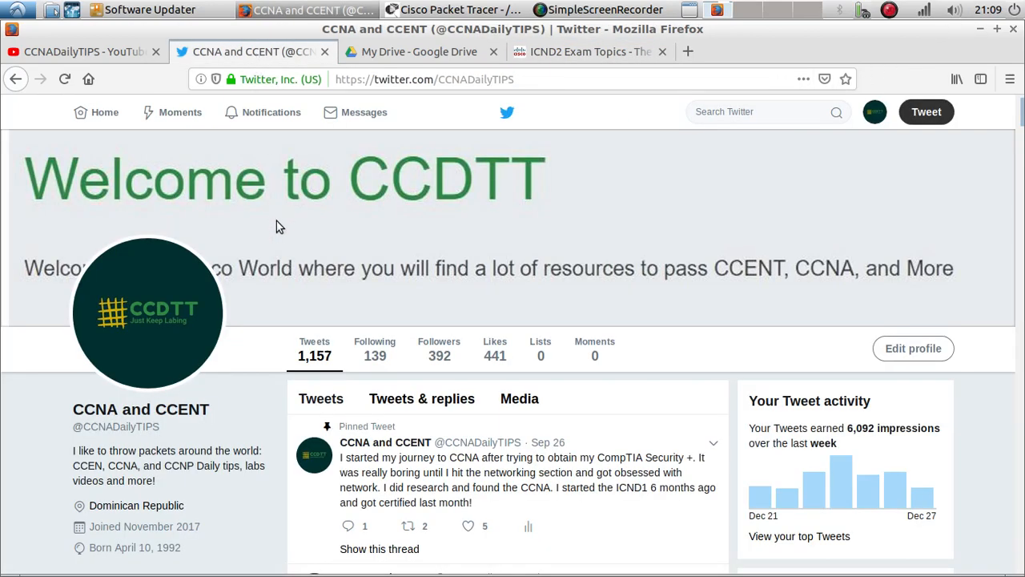
{"action": "scroll", "coordinate": [275, 228], "scroll_direction": "down", "scroll_amount": 5}
{"action": "scroll", "coordinate": [217, 170], "scroll_direction": "up", "scroll_amount": 2}
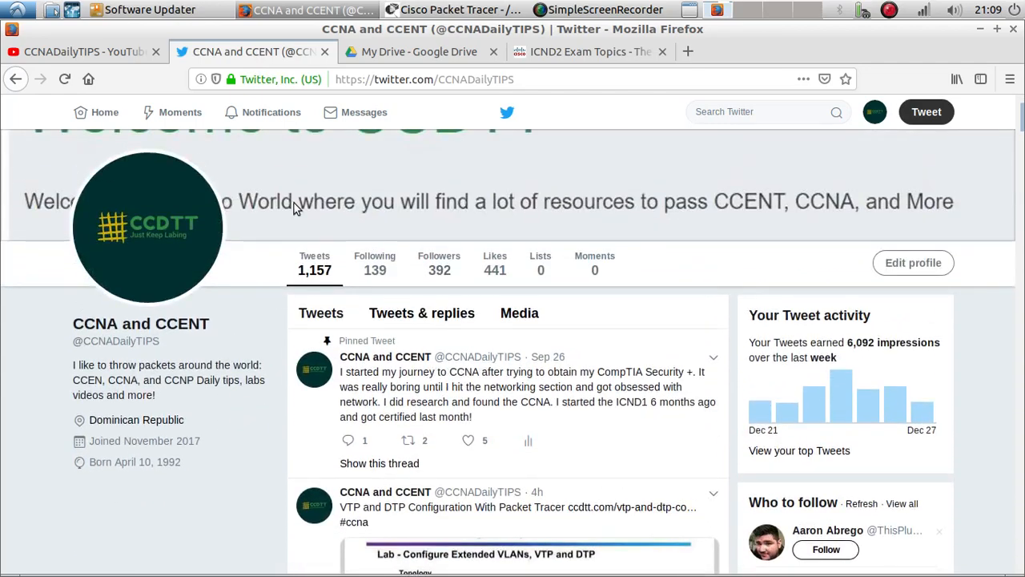
Browse the uploaded videos of the CCNADailyTIPS channel on YouTube
{"action": "left_click", "coordinate": [138, 52]}
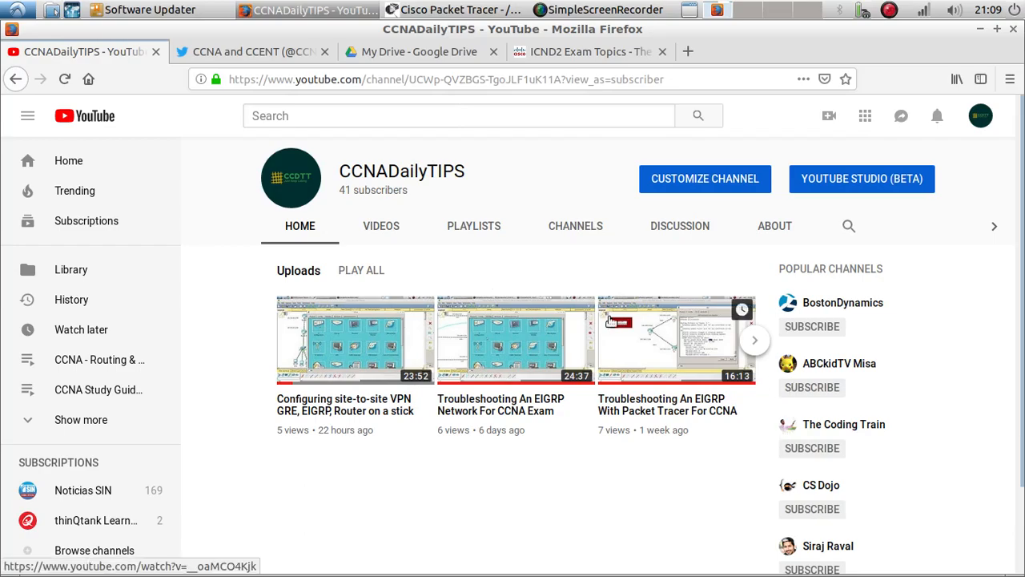
{"action": "left_click", "coordinate": [390, 227]}
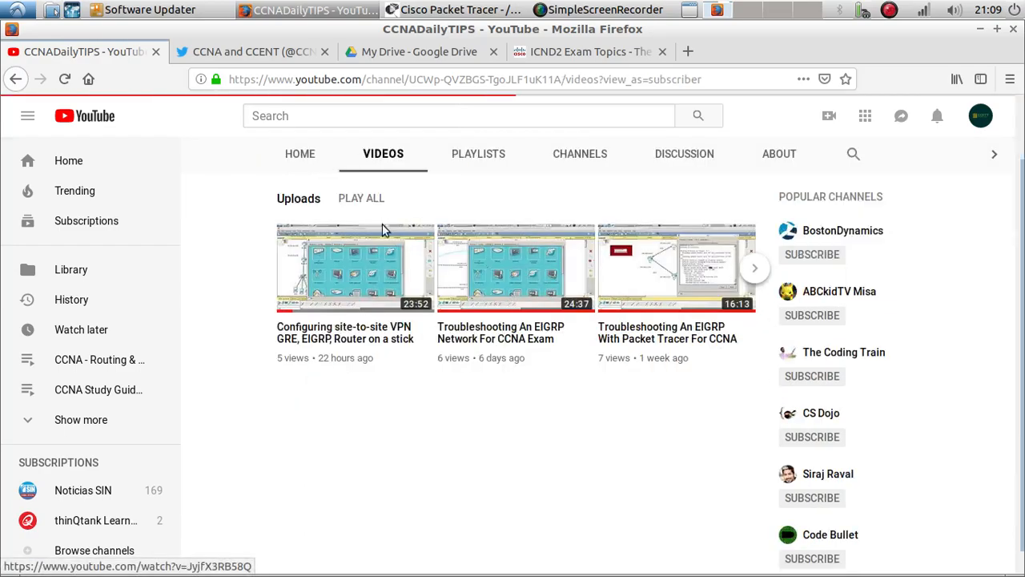
{"action": "scroll", "coordinate": [467, 278], "scroll_direction": "down", "scroll_amount": 5}
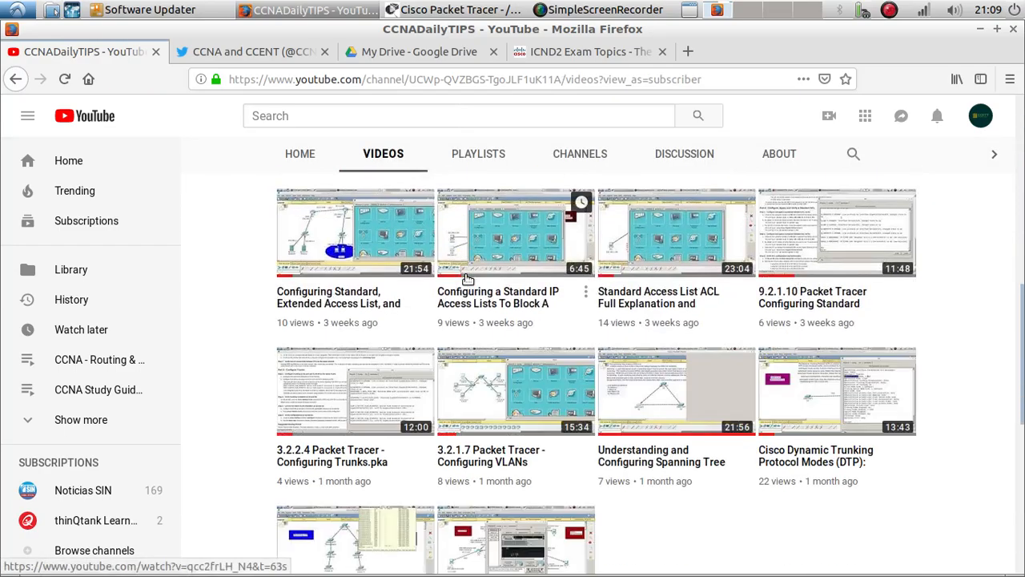
{"action": "scroll", "coordinate": [467, 278], "scroll_direction": "down", "scroll_amount": 8}
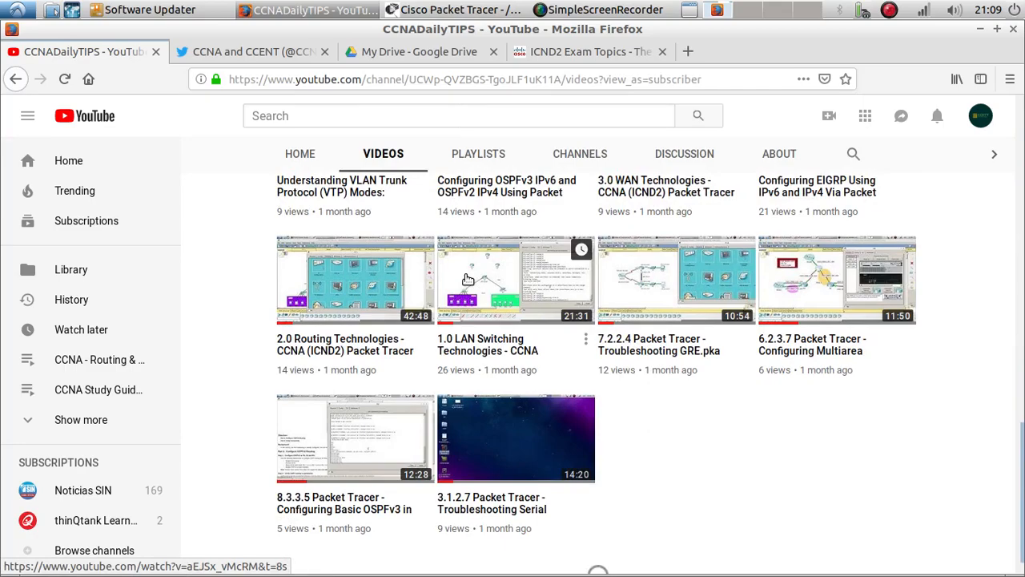
{"action": "scroll", "coordinate": [467, 278], "scroll_direction": "down", "scroll_amount": 10}
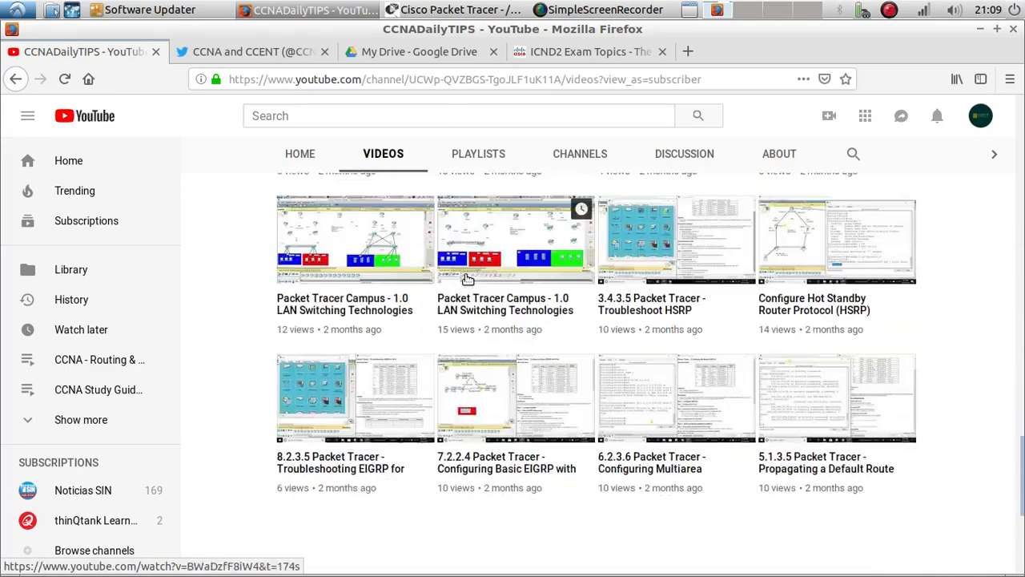
{"action": "scroll", "coordinate": [468, 278], "scroll_direction": "down", "scroll_amount": 1}
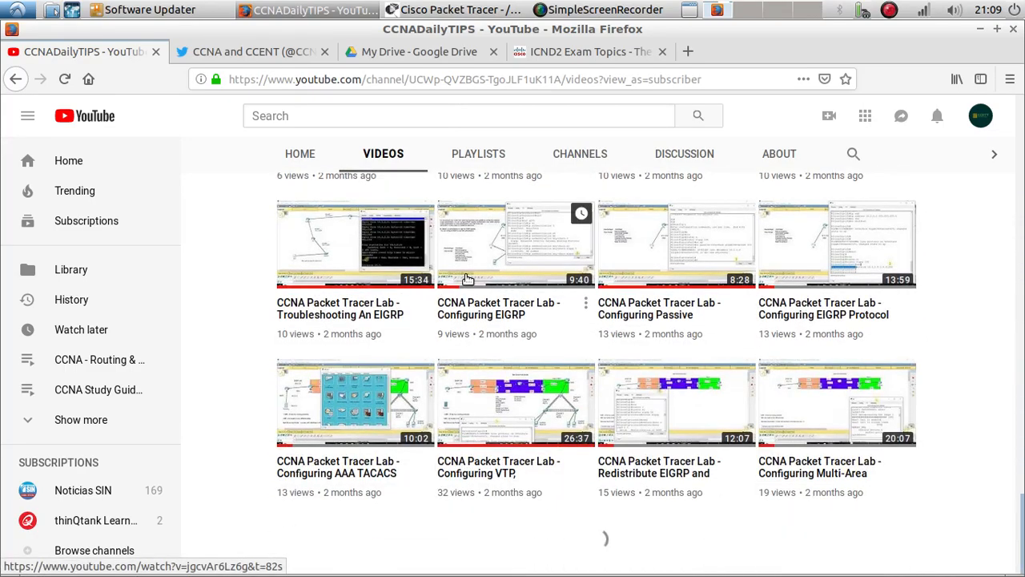
Look through the older Packet Tracer lab videos in the channel's uploads
{"action": "scroll", "coordinate": [427, 235], "scroll_direction": "down", "scroll_amount": 5}
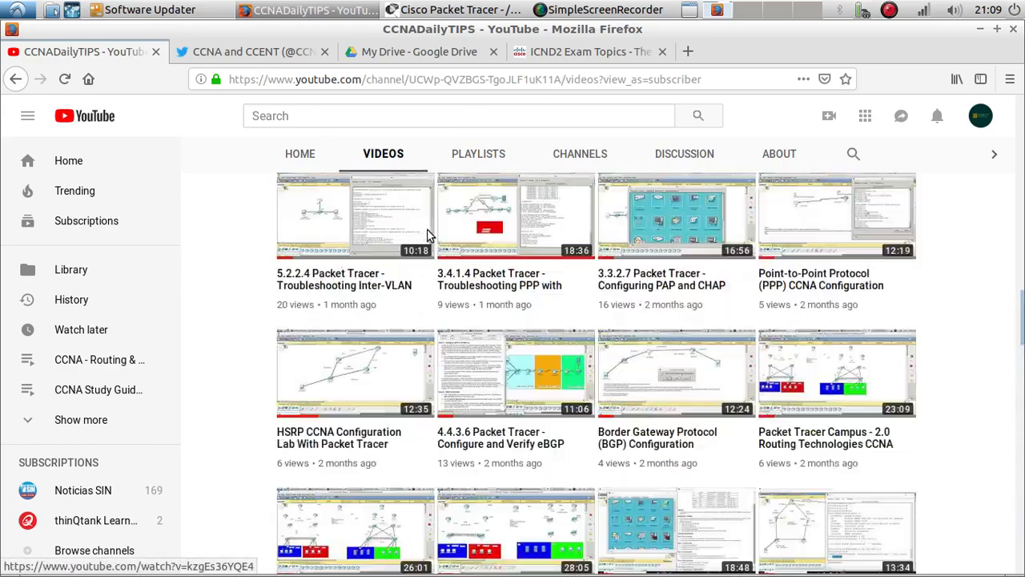
{"action": "scroll", "coordinate": [428, 234], "scroll_direction": "up", "scroll_amount": 4}
{"action": "scroll", "coordinate": [429, 234], "scroll_direction": "up", "scroll_amount": 10}
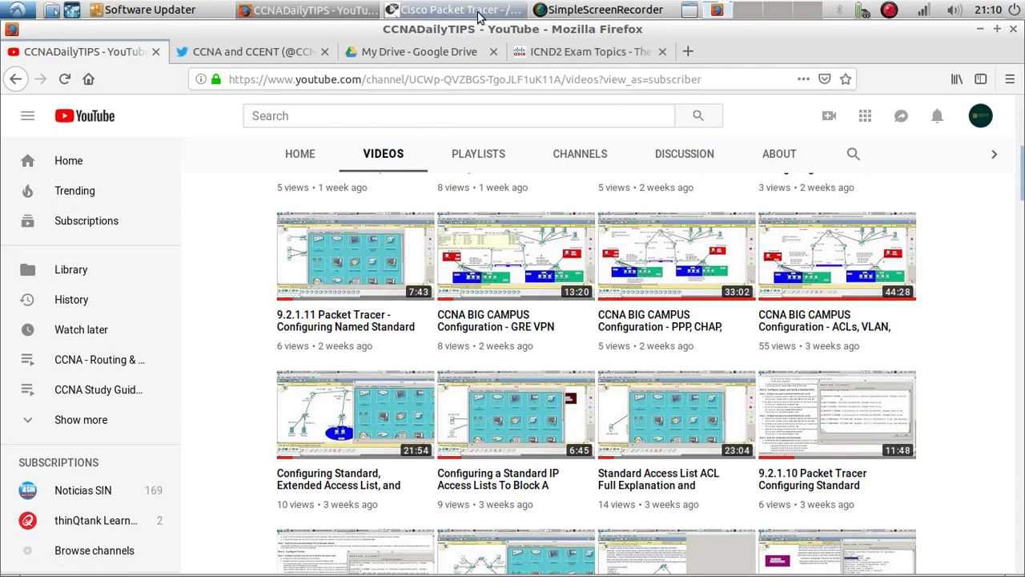
Switch to Packet Tracer and bring up the command-line prompt of switch S1
{"action": "left_click", "coordinate": [437, 11]}
{"action": "left_click", "coordinate": [172, 336]}
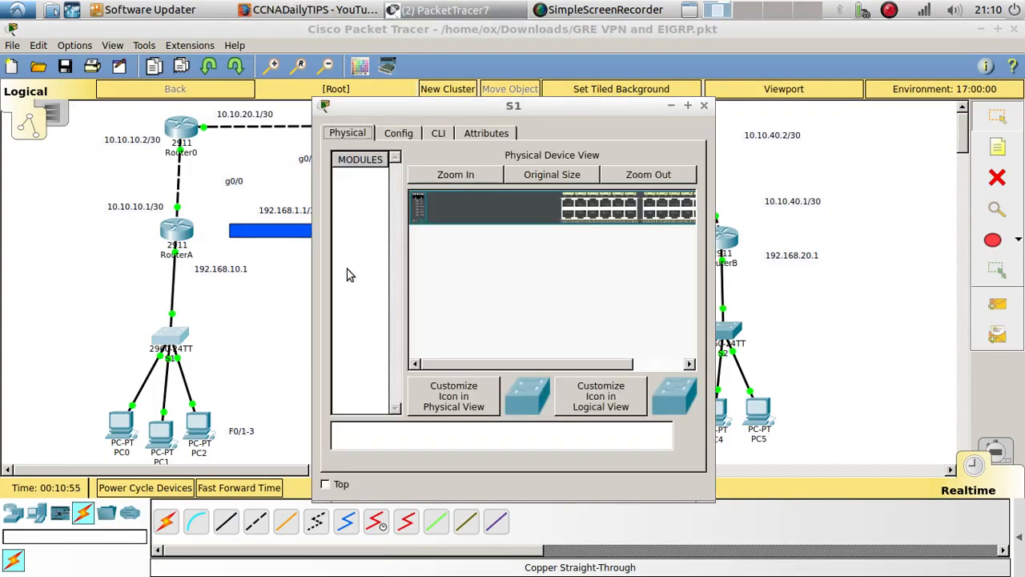
{"action": "left_click_drag", "start_coordinate": [458, 95], "coordinate": [631, 97]}
{"action": "left_click", "coordinate": [614, 119]}
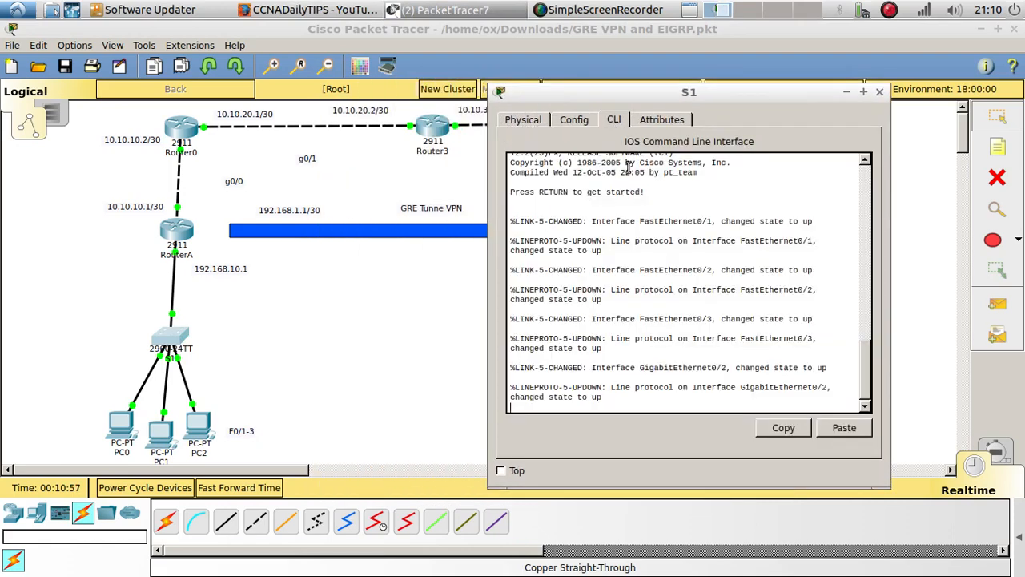
{"action": "key", "text": "Return"}
{"action": "key", "text": "Return"}
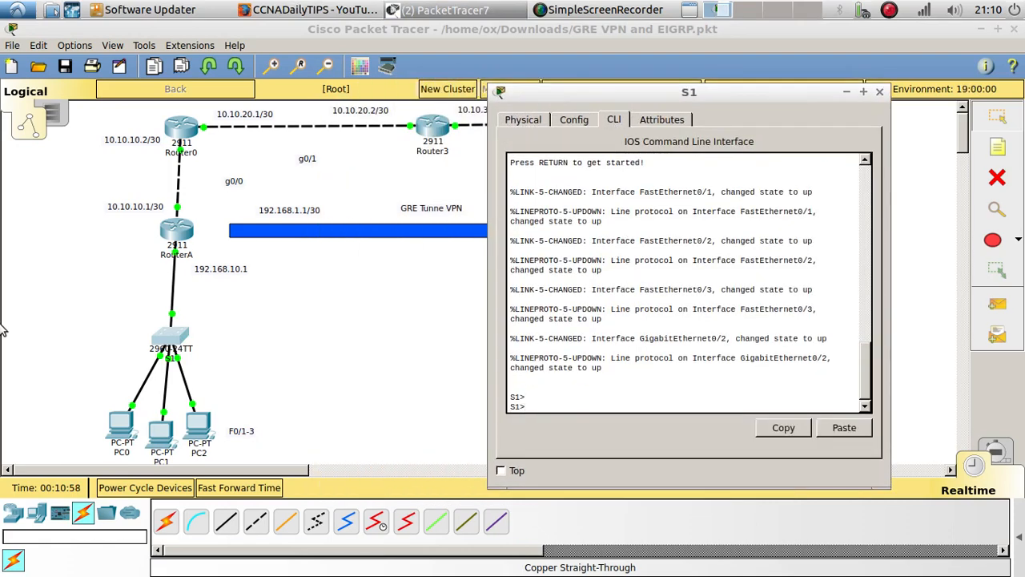
Set the preference font sizes to 10 for the CLI, 10 for the workspace and 9 for the Activity Wizard, and apply them
{"action": "left_click", "coordinate": [112, 45]}
{"action": "left_click", "coordinate": [96, 64]}
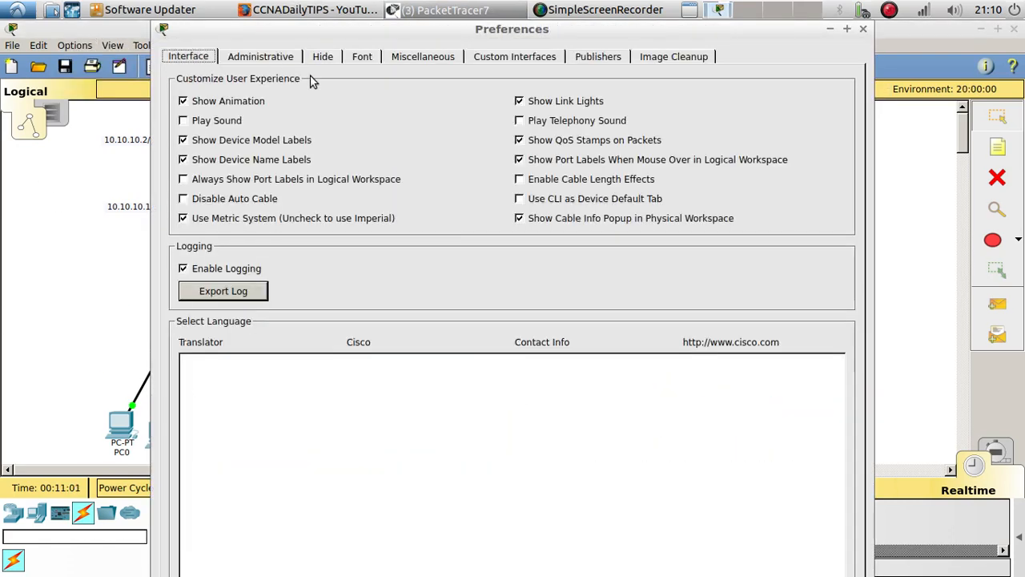
{"action": "left_click", "coordinate": [367, 57]}
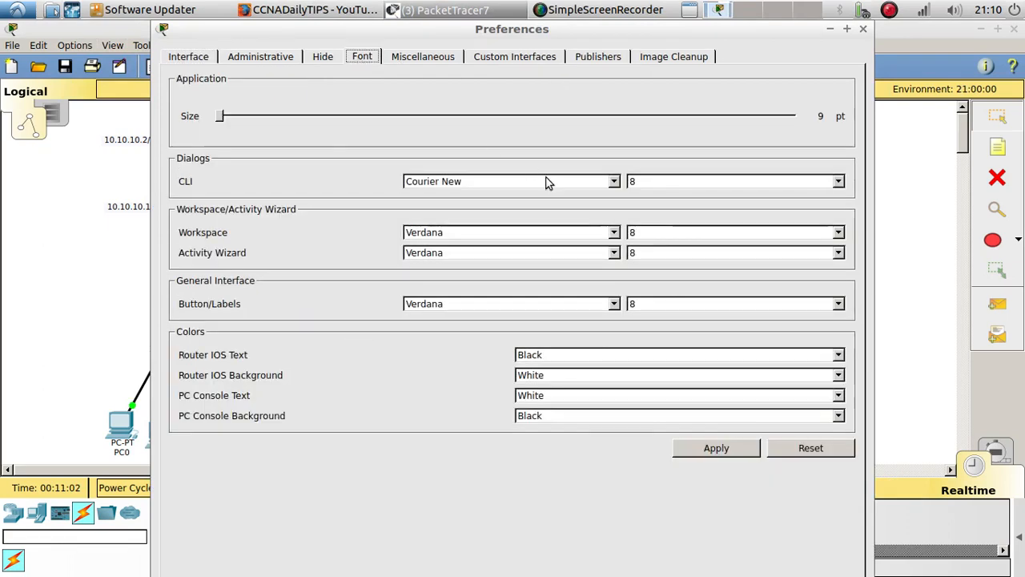
{"action": "left_click", "coordinate": [817, 181]}
{"action": "left_click", "coordinate": [773, 221]}
{"action": "left_click", "coordinate": [833, 232]}
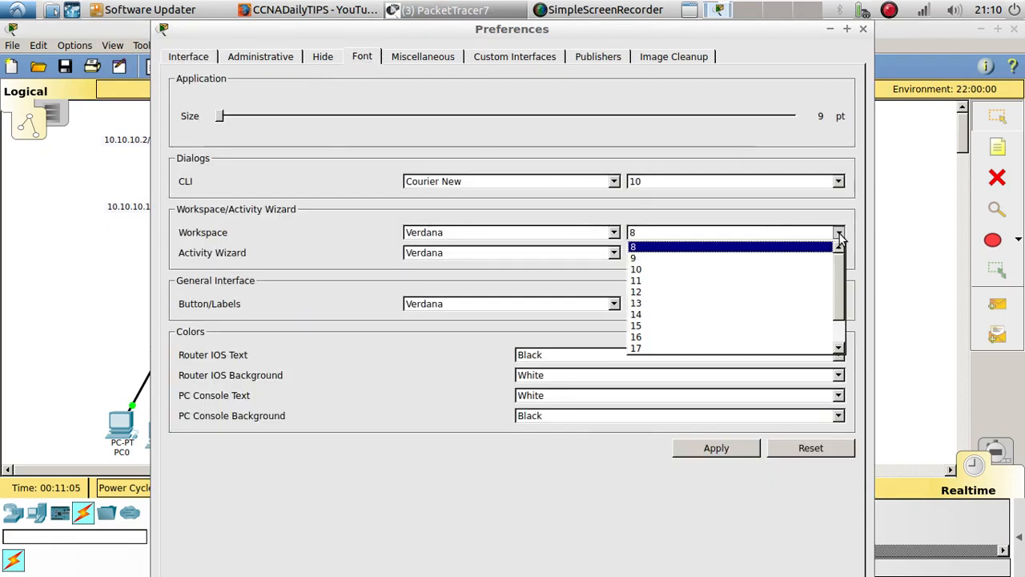
{"action": "left_click", "coordinate": [805, 272]}
{"action": "left_click", "coordinate": [838, 253]}
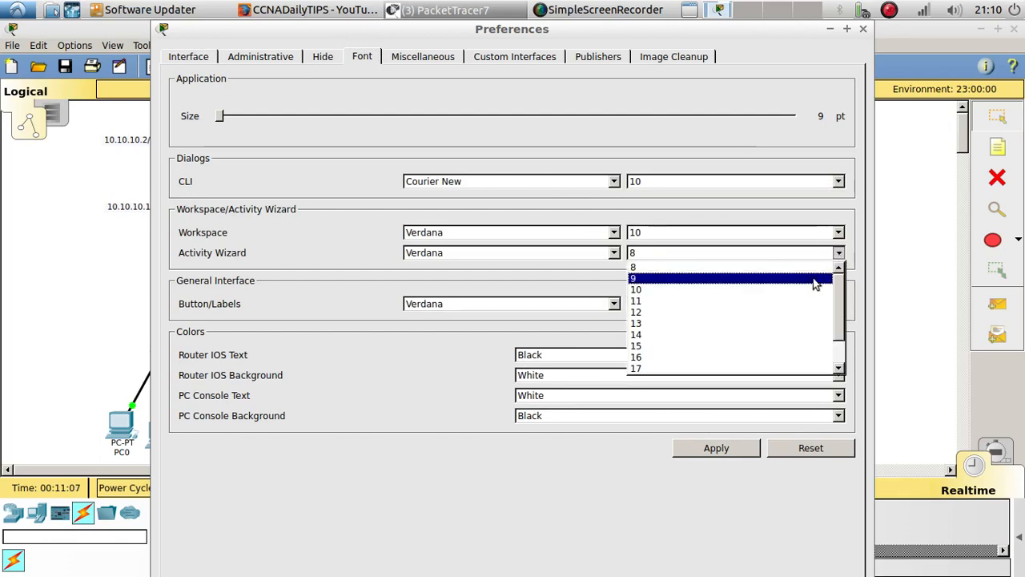
{"action": "left_click", "coordinate": [805, 281]}
{"action": "left_click", "coordinate": [721, 450]}
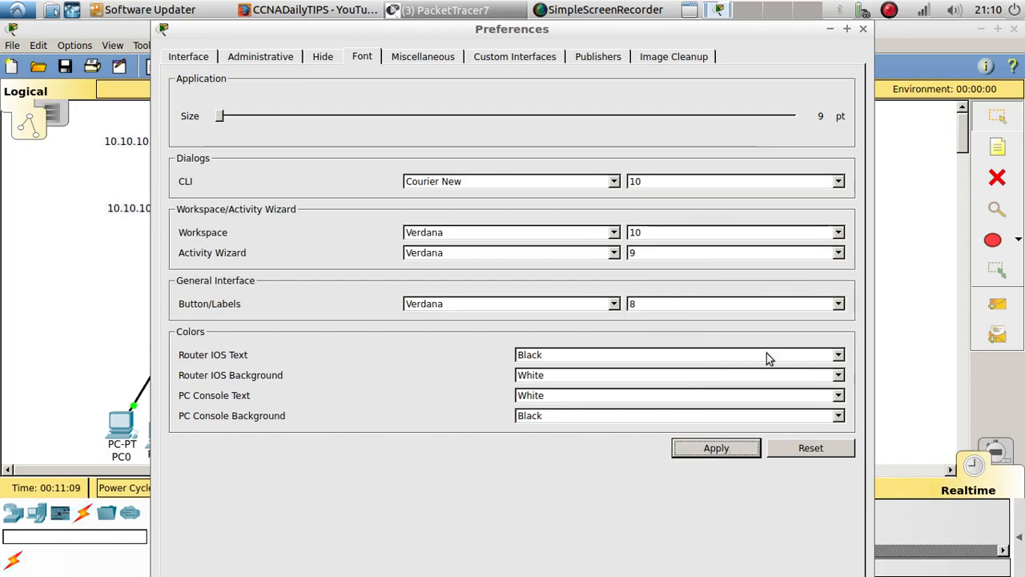
{"action": "left_click", "coordinate": [862, 29]}
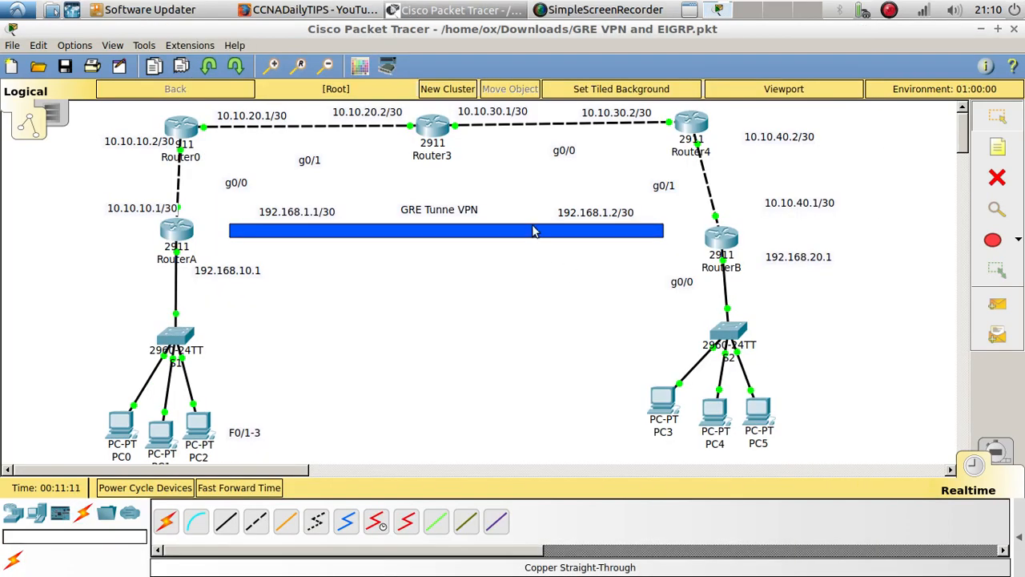
Reopen the command line of switch S1 and enter global configuration mode through privileged mode
{"action": "left_click", "coordinate": [178, 335]}
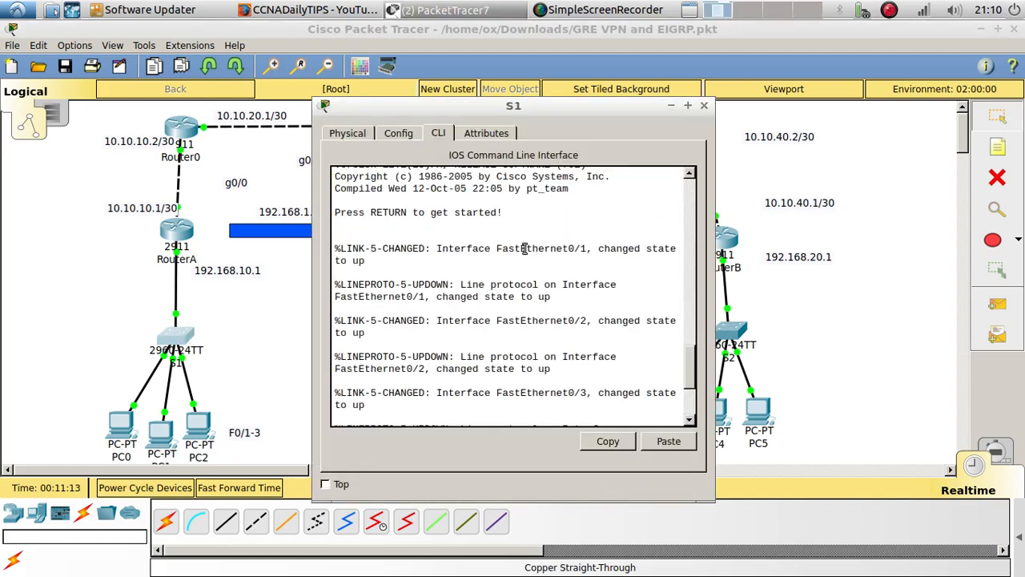
{"action": "key", "text": "Return"}
{"action": "key", "text": "Return"}
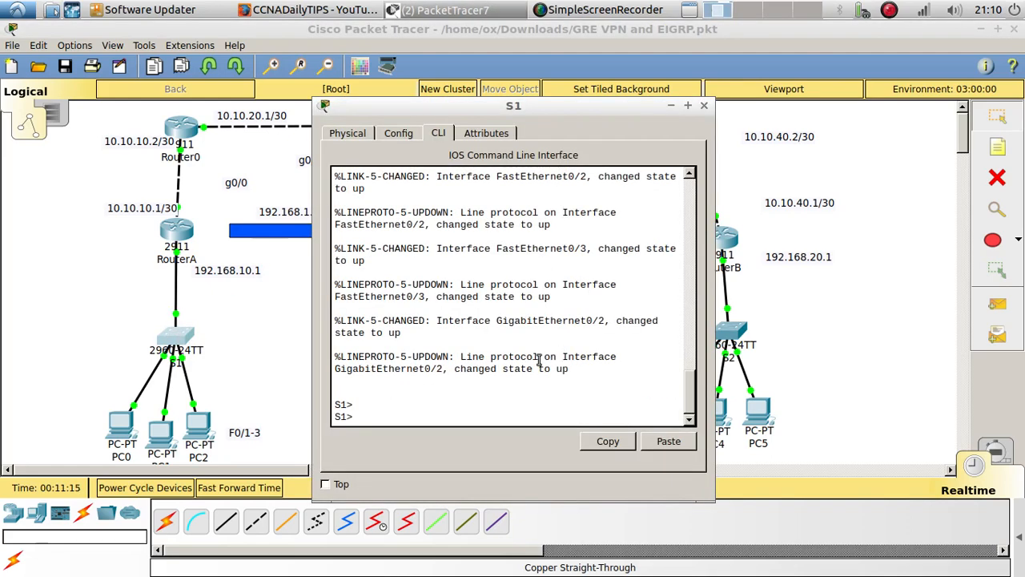
{"action": "left_click", "coordinate": [518, 384]}
{"action": "type", "text": "en"}
{"action": "key", "text": "Return"}
{"action": "type", "text": "con"}
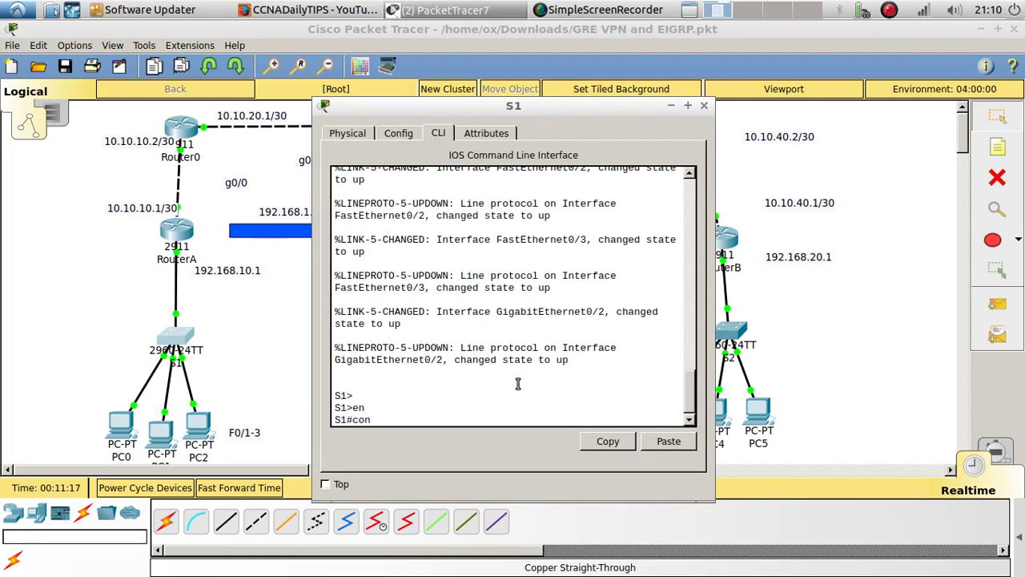
{"action": "type", "text": "fig t"}
{"action": "key", "text": "Return"}
{"action": "key", "text": "Return"}
Display the interface summary of S1 with do show ip int brief
{"action": "type", "text": "do show"}
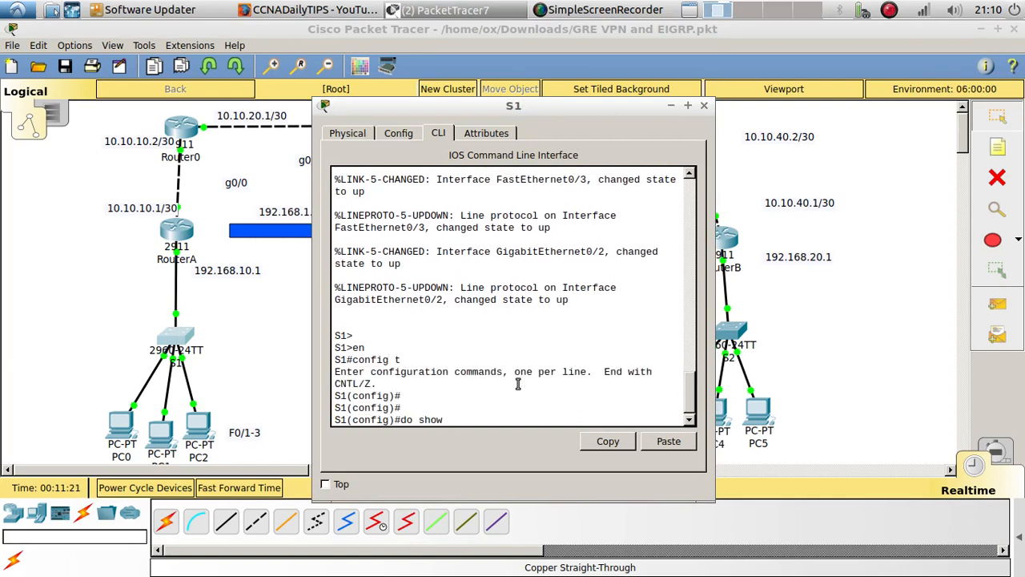
{"action": "type", "text": " ip int brie"}
{"action": "key", "text": "Return"}
{"action": "key", "text": "Return"}
{"action": "key", "text": "Return"}
{"action": "key", "text": "Return"}
{"action": "key", "text": "Return"}
{"action": "key", "text": "Return"}
{"action": "key", "text": "Return"}
{"action": "key", "text": "Return"}
{"action": "key", "text": "Return"}
{"action": "key", "text": "Return"}
{"action": "key", "text": "Return"}
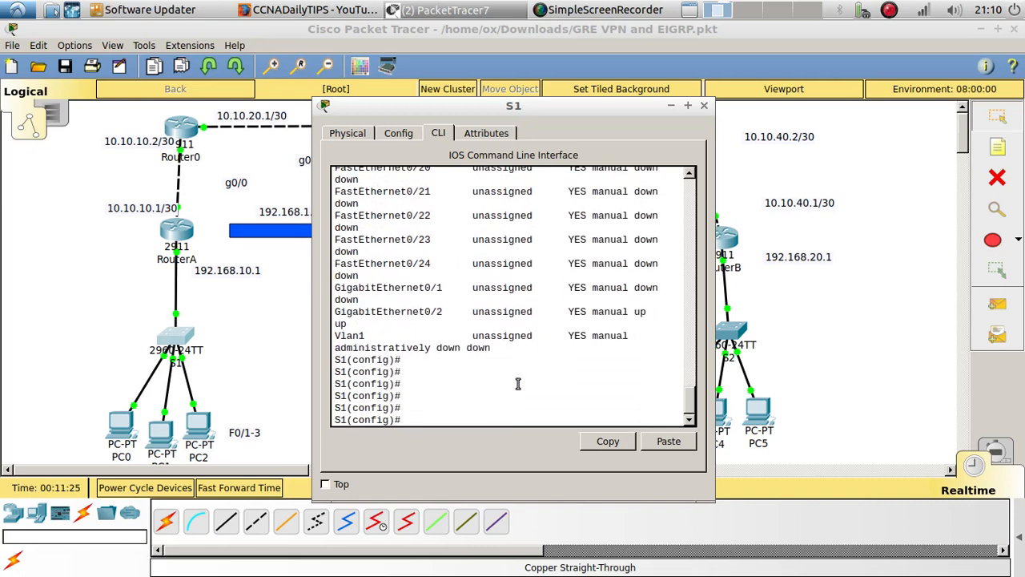
{"action": "key", "text": "Return"}
{"action": "key", "text": "Return"}
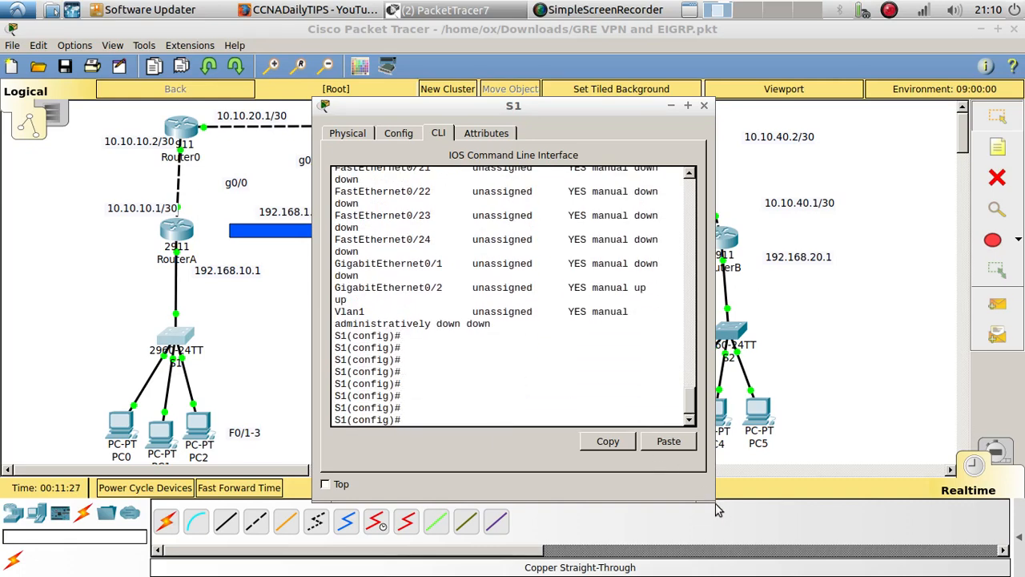
Enlarge the S1 window and examine the status and protocol of its interfaces before returning to the topology
{"action": "left_click_drag", "start_coordinate": [706, 496], "coordinate": [1021, 535]}
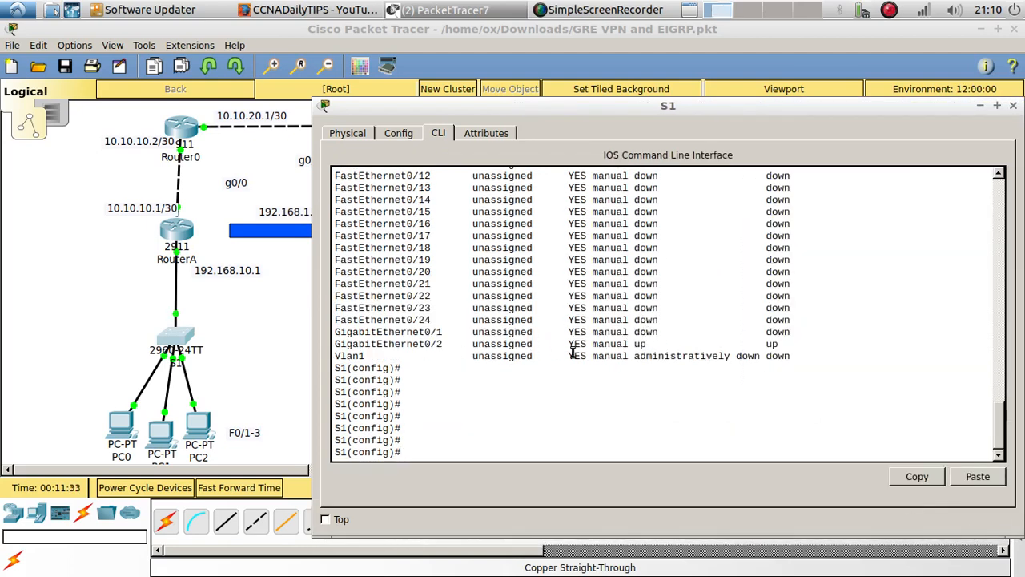
{"action": "scroll", "coordinate": [541, 362], "scroll_direction": "up", "scroll_amount": 6}
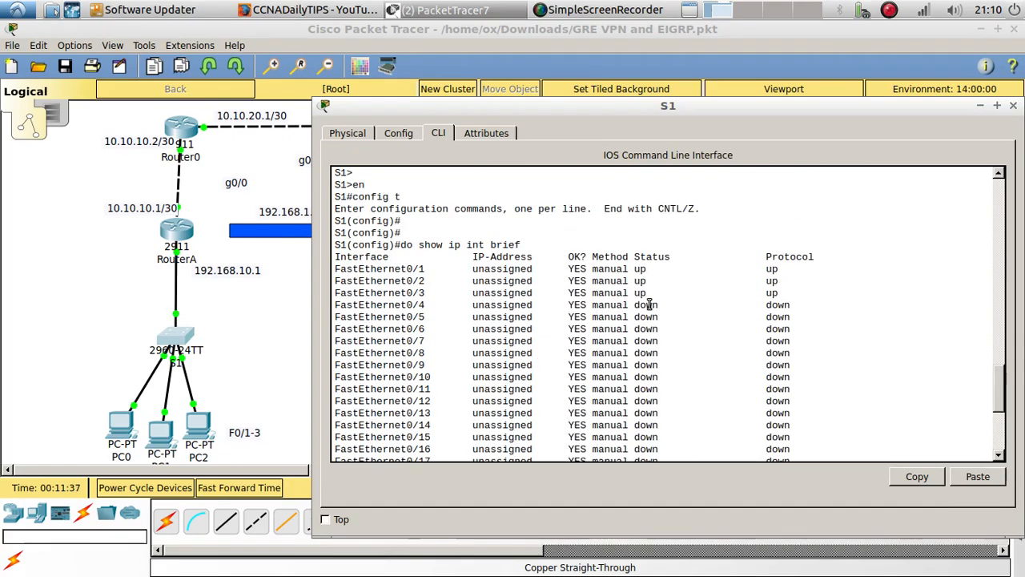
{"action": "scroll", "coordinate": [768, 304], "scroll_direction": "down", "scroll_amount": 5}
{"action": "left_click_drag", "start_coordinate": [804, 373], "coordinate": [599, 257]}
{"action": "scroll", "coordinate": [561, 320], "scroll_direction": "up", "scroll_amount": 9}
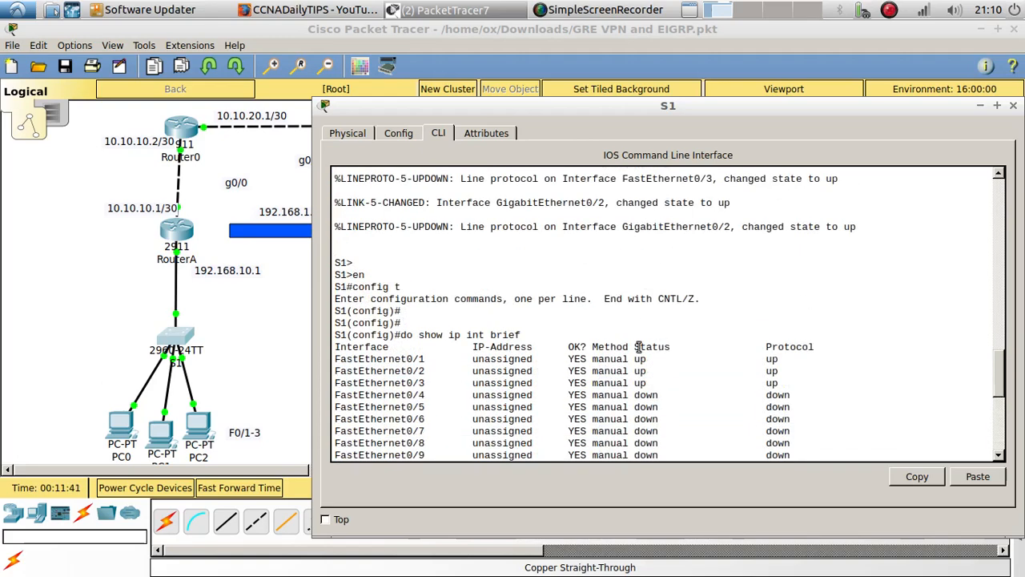
{"action": "scroll", "coordinate": [649, 324], "scroll_direction": "down", "scroll_amount": 3}
{"action": "left_click", "coordinate": [301, 327]}
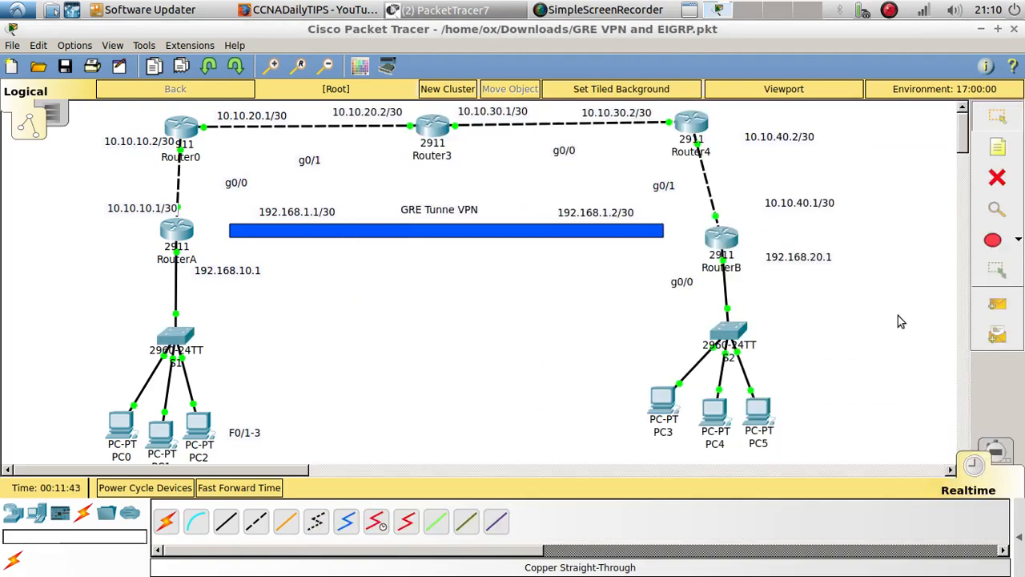
Open the command line of the switch connected to RouterB and enter global configuration mode
{"action": "left_click", "coordinate": [727, 335]}
{"action": "left_click", "coordinate": [441, 136]}
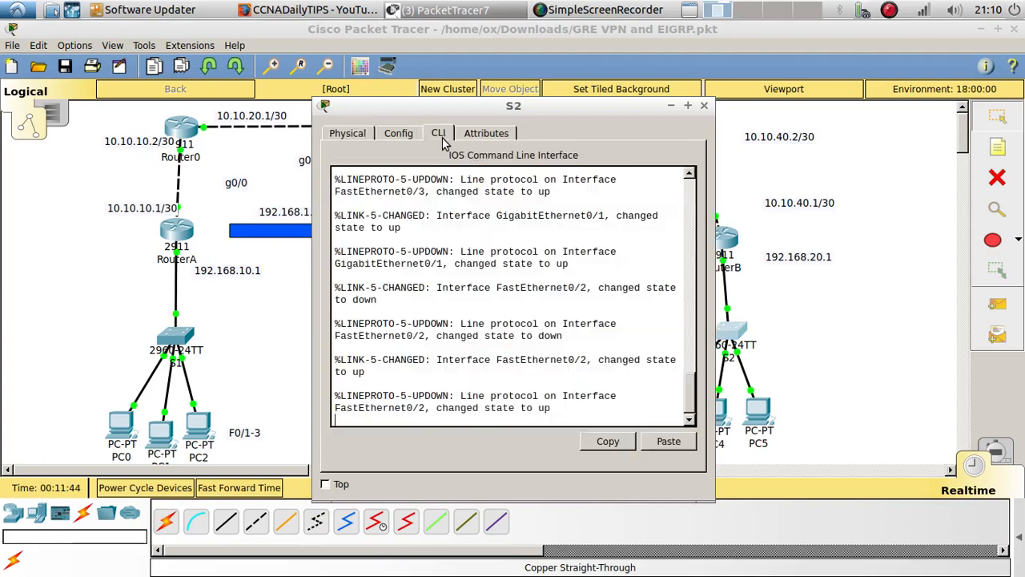
{"action": "key", "text": "Return"}
{"action": "key", "text": "Return"}
{"action": "type", "text": "en"}
{"action": "key", "text": "Return"}
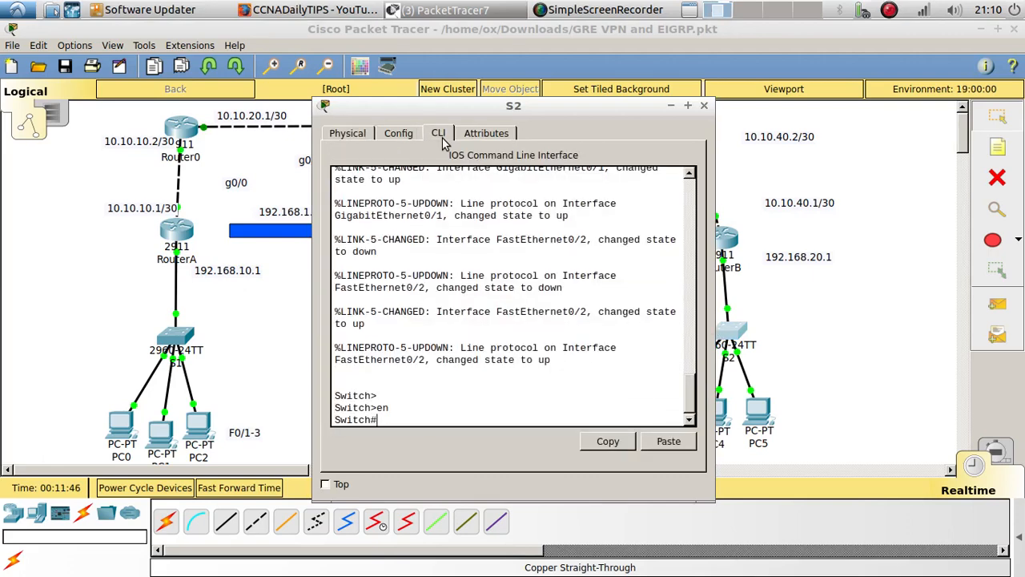
{"action": "type", "text": "config t"}
{"action": "key", "text": "Return"}
{"action": "key", "text": "Return"}
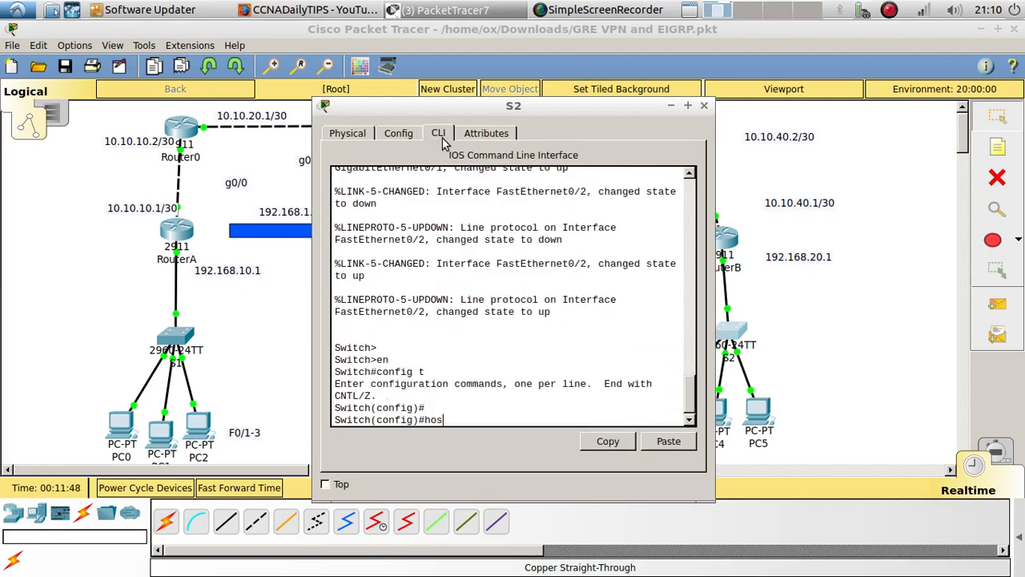
Set the switch's hostname to S2
{"action": "type", "text": "hos"}
{"action": "key", "text": "Tab"}
{"action": "type", "text": "S2"}
{"action": "key", "text": "Return"}
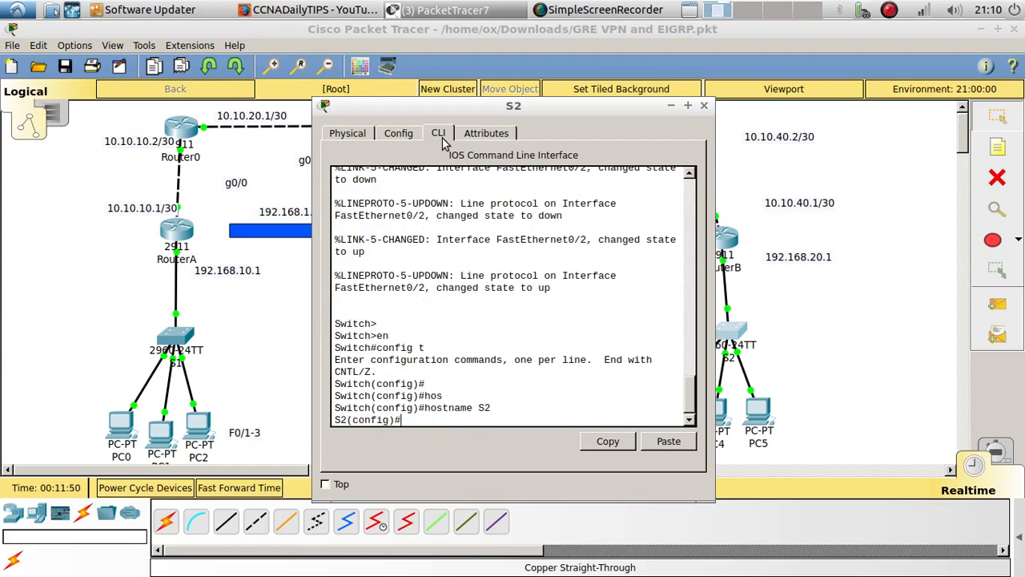
List all interfaces of S2 with do show ip int brief in an enlarged window
{"action": "type", "text": "do show ip int b"}
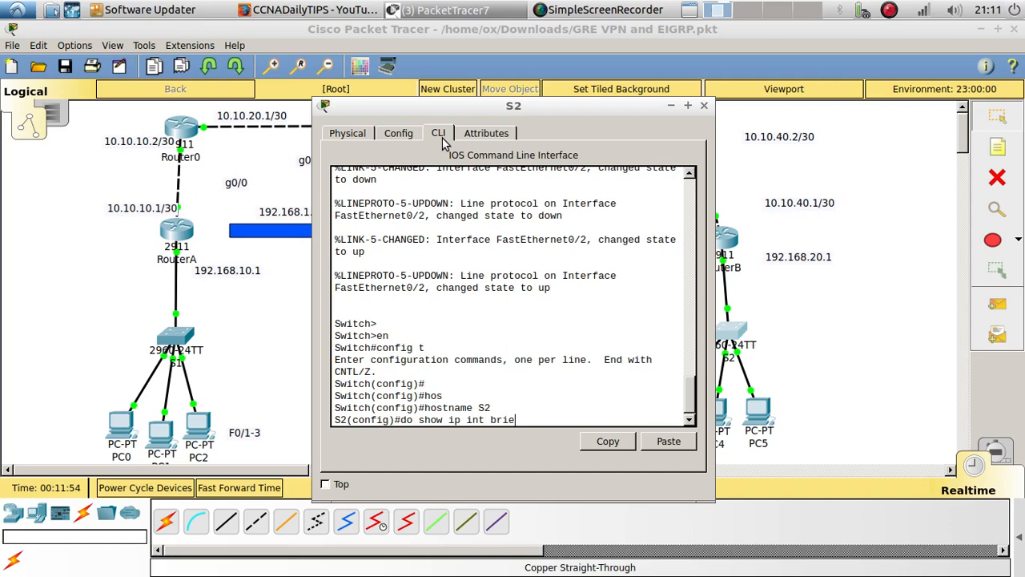
{"action": "type", "text": "rie"}
{"action": "key", "text": "Return"}
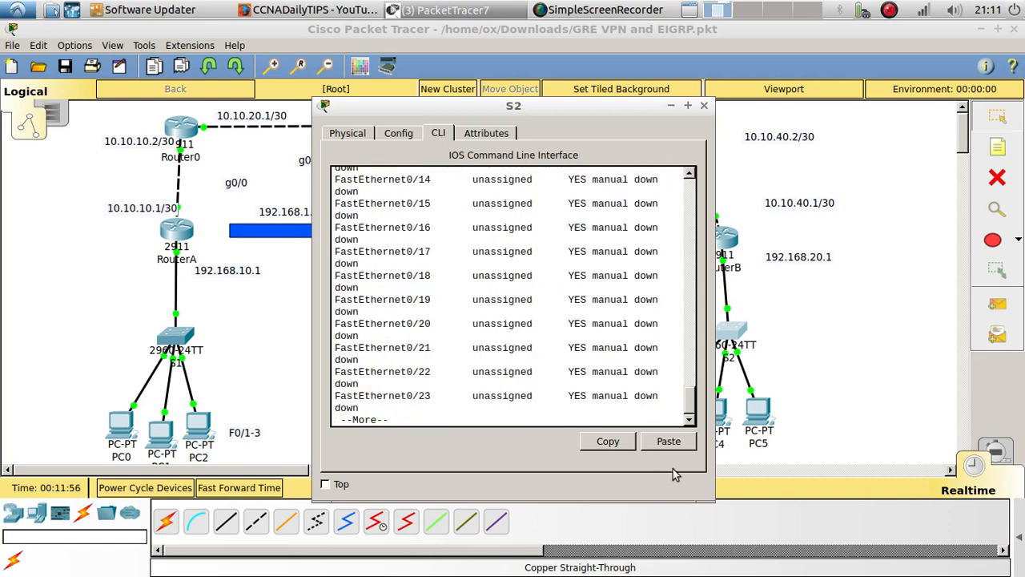
{"action": "left_click_drag", "start_coordinate": [698, 494], "coordinate": [984, 553]}
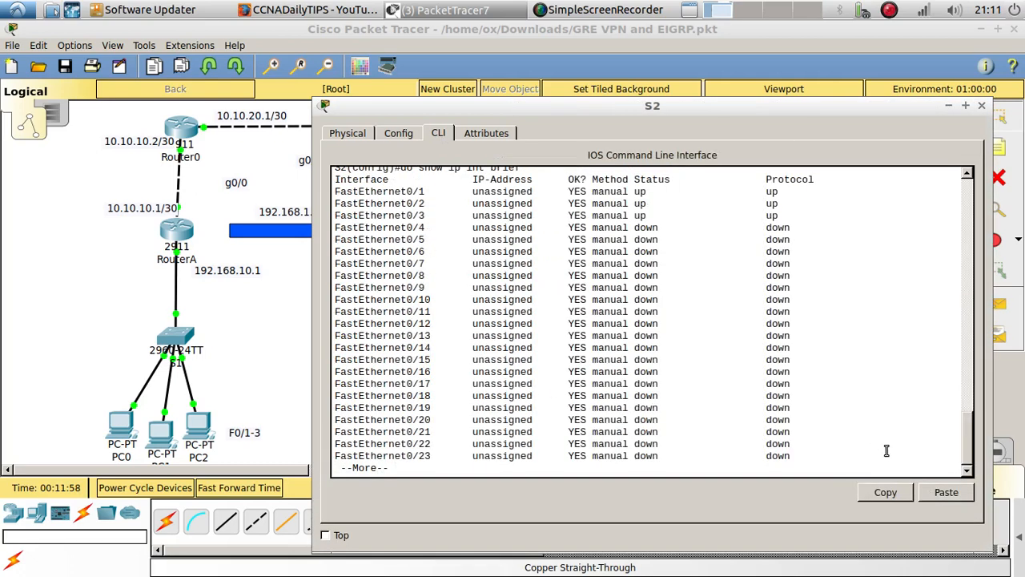
{"action": "key", "text": "Return"}
{"action": "key", "text": "Return"}
{"action": "key", "text": "Return"}
{"action": "key", "text": "Return"}
{"action": "key", "text": "Return"}
{"action": "key", "text": "Return"}
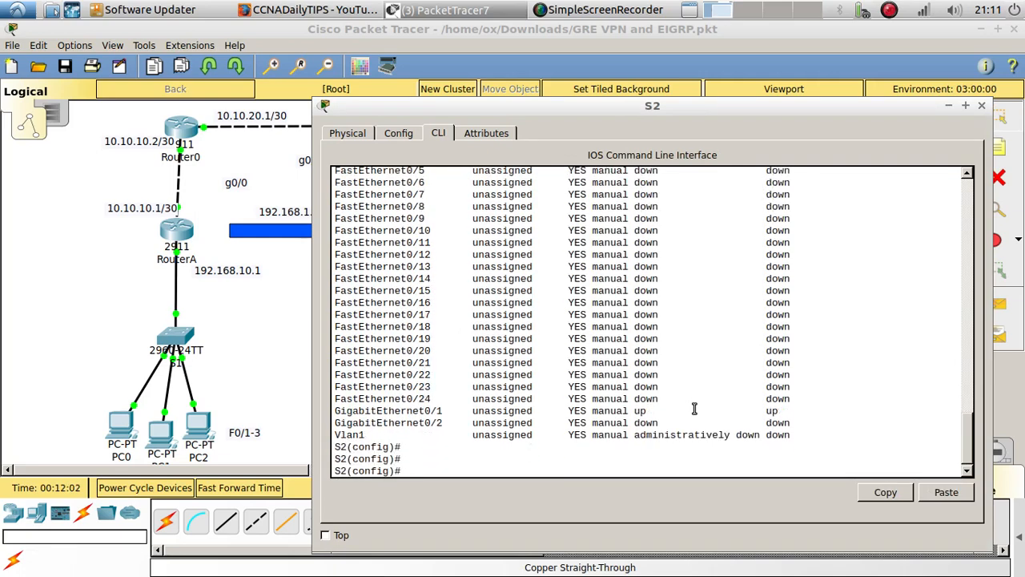
Shut down interface f0/20 on S2
{"action": "type", "text": "int f0/20"}
{"action": "key", "text": "Return"}
{"action": "type", "text": "shu"}
{"action": "key", "text": "Tab"}
{"action": "key", "text": "Return"}
Rerun do show ip int brief on S2 and compare the status of FastEthernet0/20 with the other ports
{"action": "key", "text": "Return"}
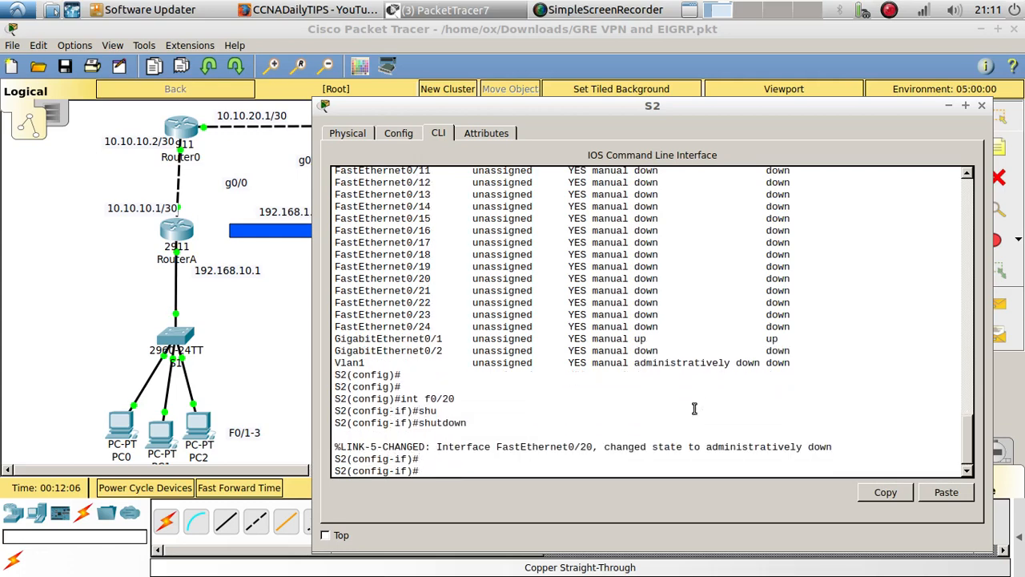
{"action": "key", "text": "Up"}
{"action": "key", "text": "Up"}
{"action": "key", "text": "Return"}
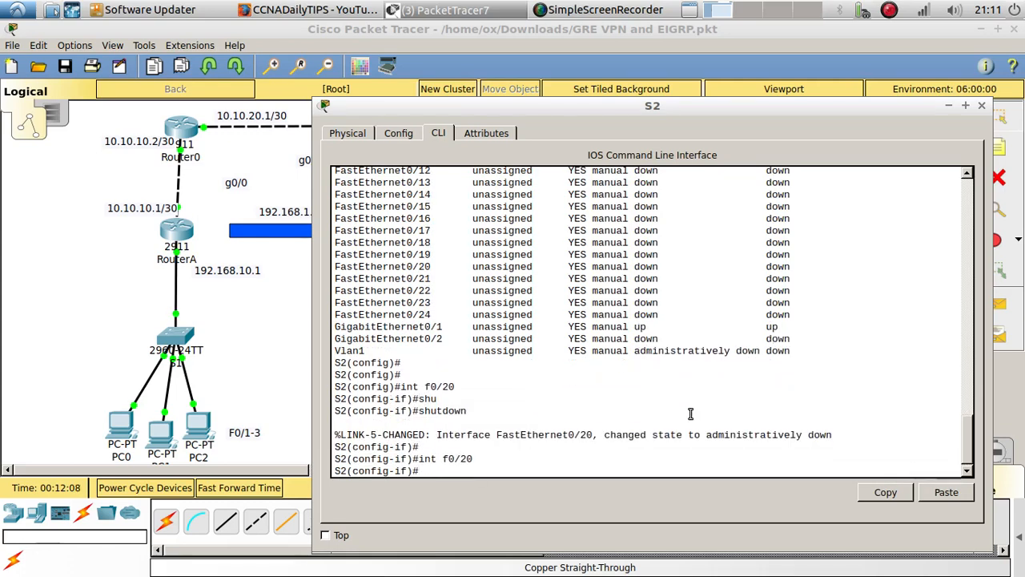
{"action": "key", "text": "Up"}
{"action": "key", "text": "Up"}
{"action": "key", "text": "Up"}
{"action": "key", "text": "Return"}
{"action": "key", "text": "Up"}
{"action": "key", "text": "Up"}
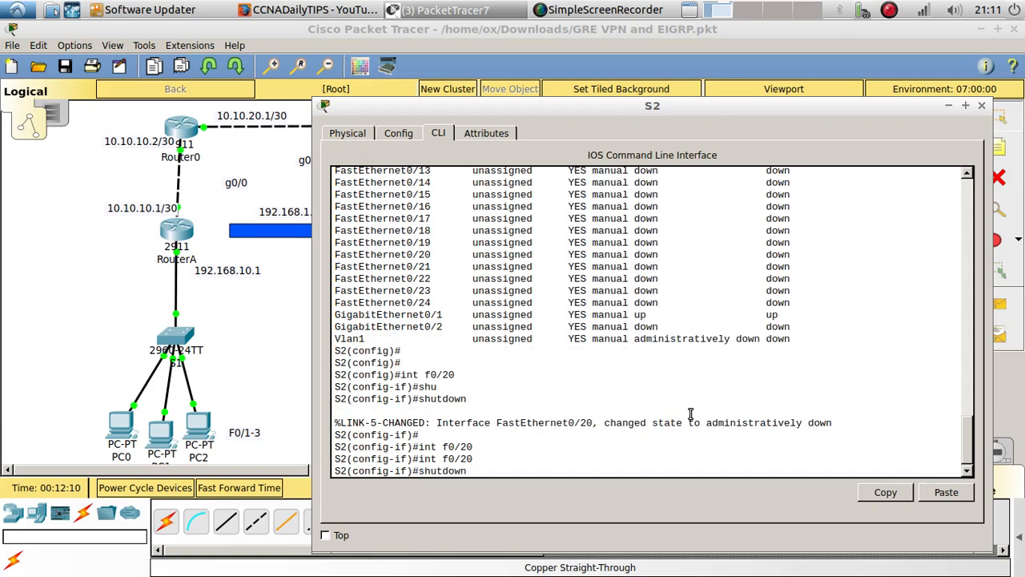
{"action": "key", "text": "Up"}
{"action": "key", "text": "Up"}
{"action": "key", "text": "Return"}
{"action": "key", "text": "Return"}
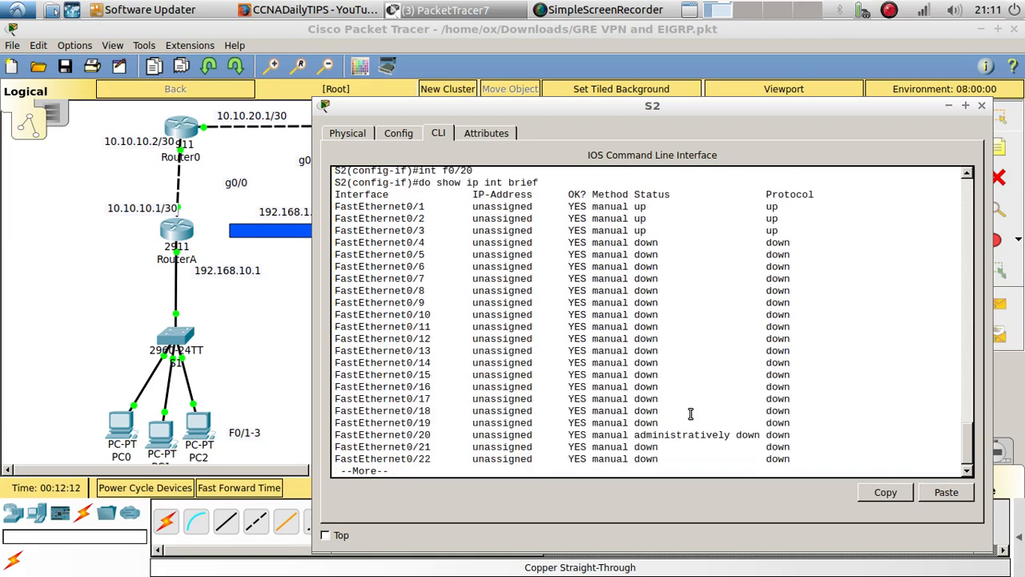
{"action": "key", "text": "Return"}
{"action": "key", "text": "Return"}
{"action": "key", "text": "Return"}
{"action": "key", "text": "Return"}
{"action": "key", "text": "Return"}
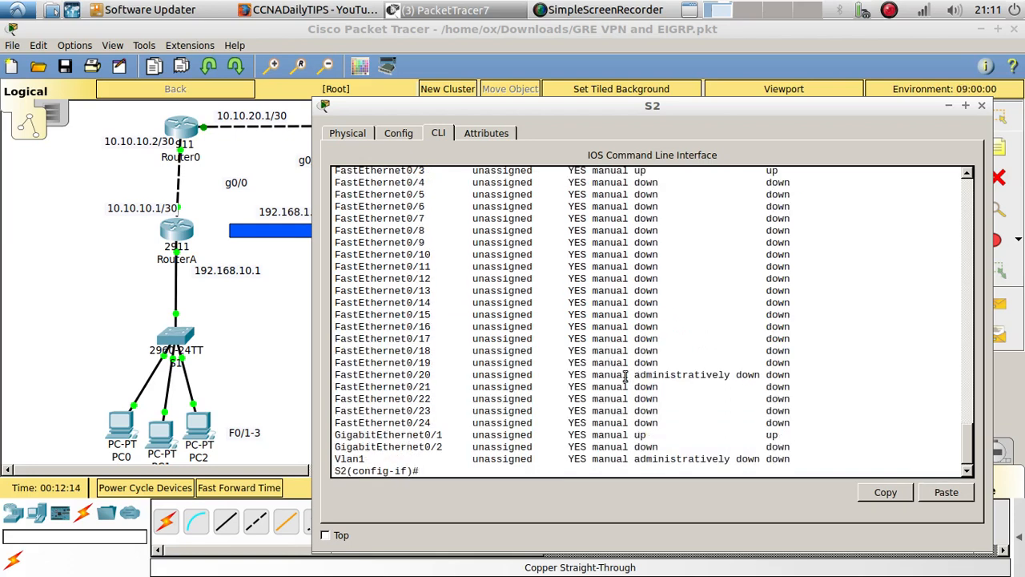
{"action": "scroll", "coordinate": [645, 363], "scroll_direction": "up", "scroll_amount": 5}
{"action": "scroll", "coordinate": [646, 363], "scroll_direction": "down", "scroll_amount": 4}
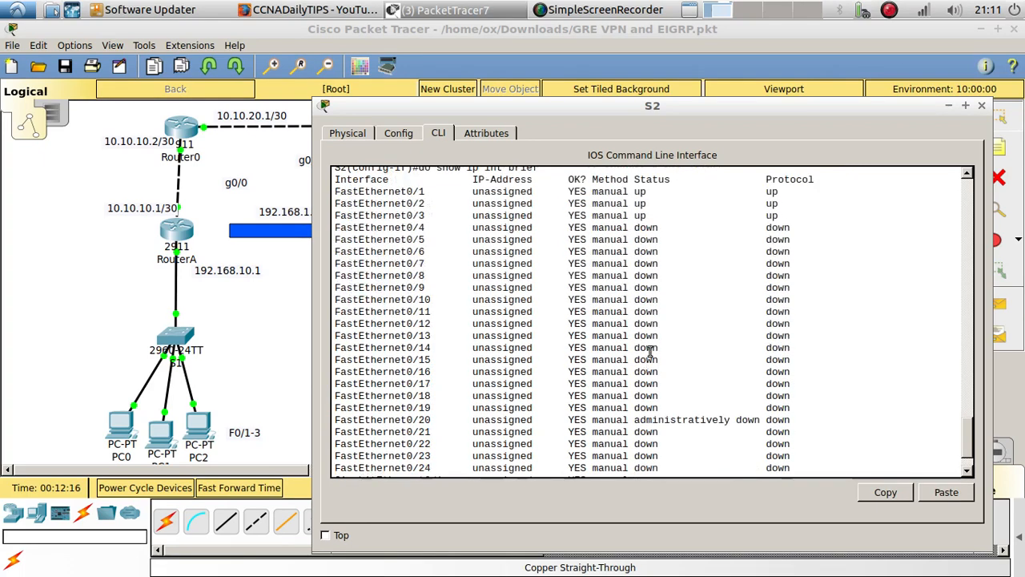
Highlight the status entries of FastEthernet0/4 and FastEthernet0/20 in S2's interface list to compare them
{"action": "left_click_drag", "start_coordinate": [636, 227], "coordinate": [666, 236]}
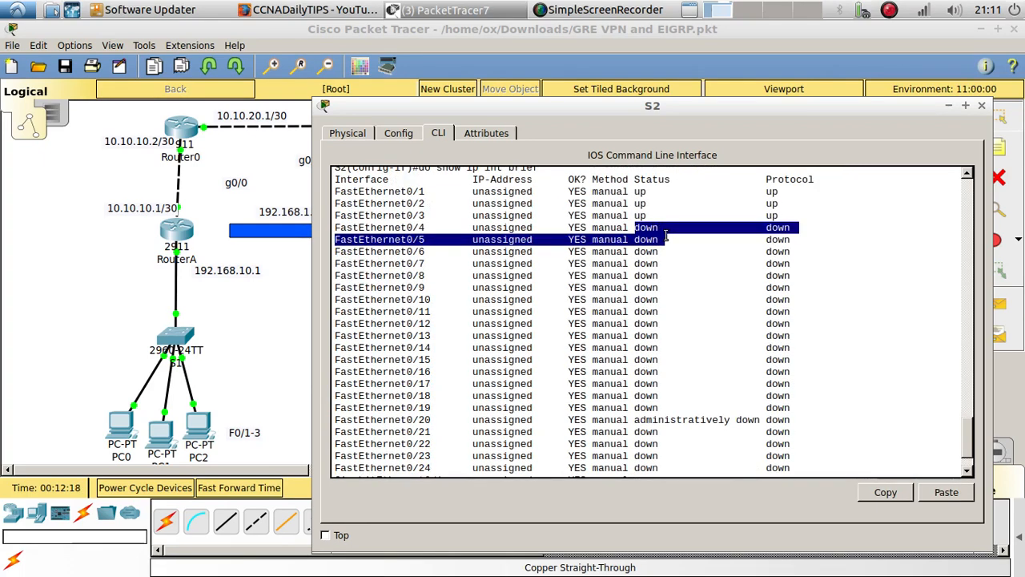
{"action": "left_click", "coordinate": [701, 299]}
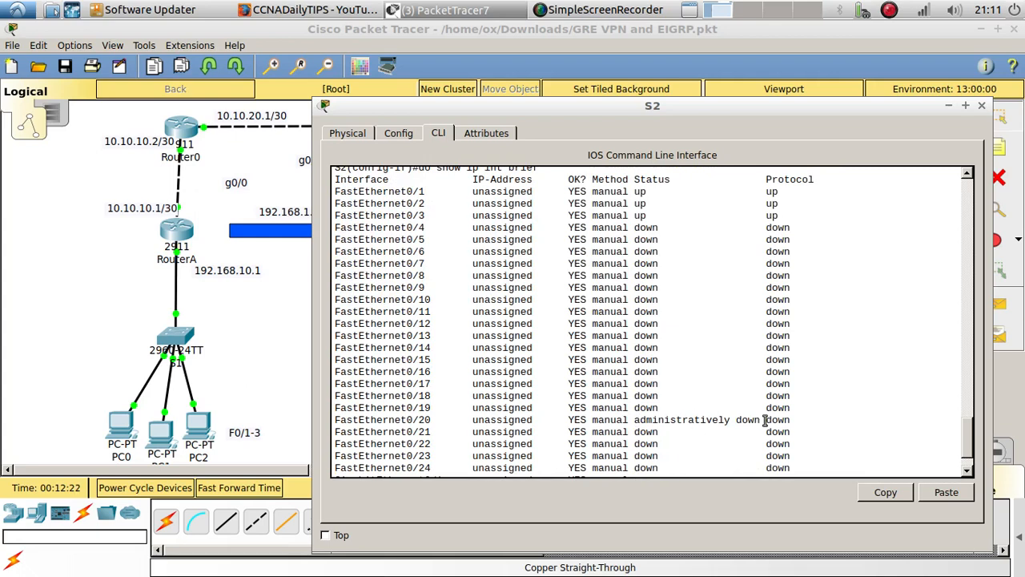
{"action": "left_click_drag", "start_coordinate": [765, 419], "coordinate": [634, 420]}
{"action": "scroll", "coordinate": [497, 471], "scroll_direction": "down", "scroll_amount": 2}
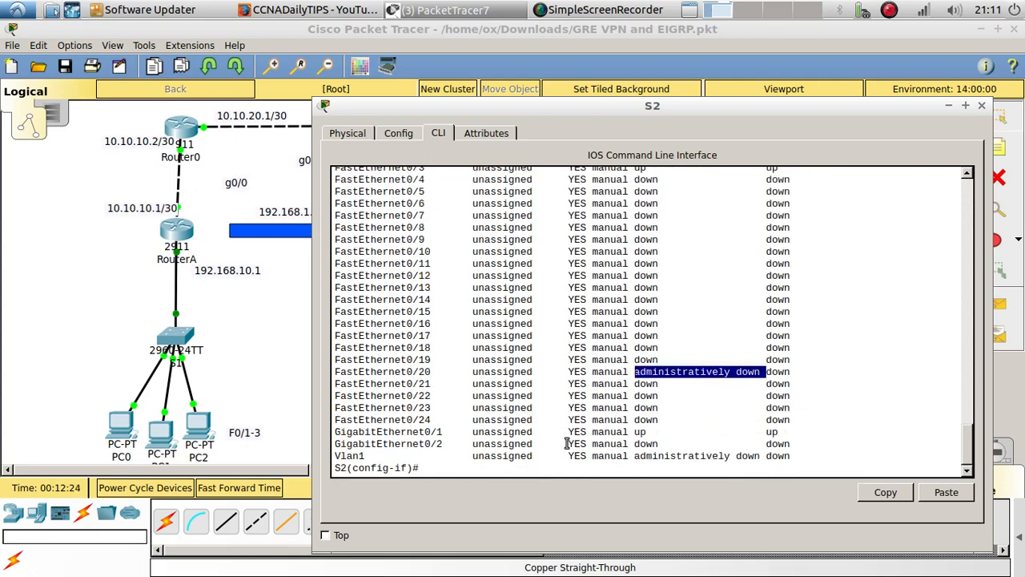
Try to select the interface range f0/4-24,g02 on S2
{"action": "left_click", "coordinate": [491, 471]}
{"action": "type", "text": "int"}
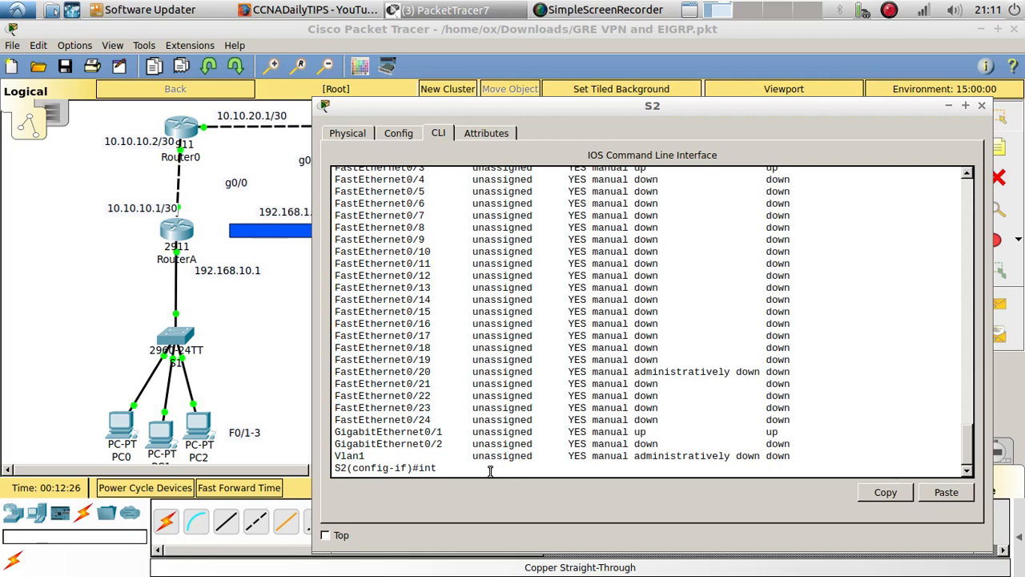
{"action": "type", "text": " range f0/"}
{"action": "scroll", "coordinate": [513, 416], "scroll_direction": "up", "scroll_amount": 2}
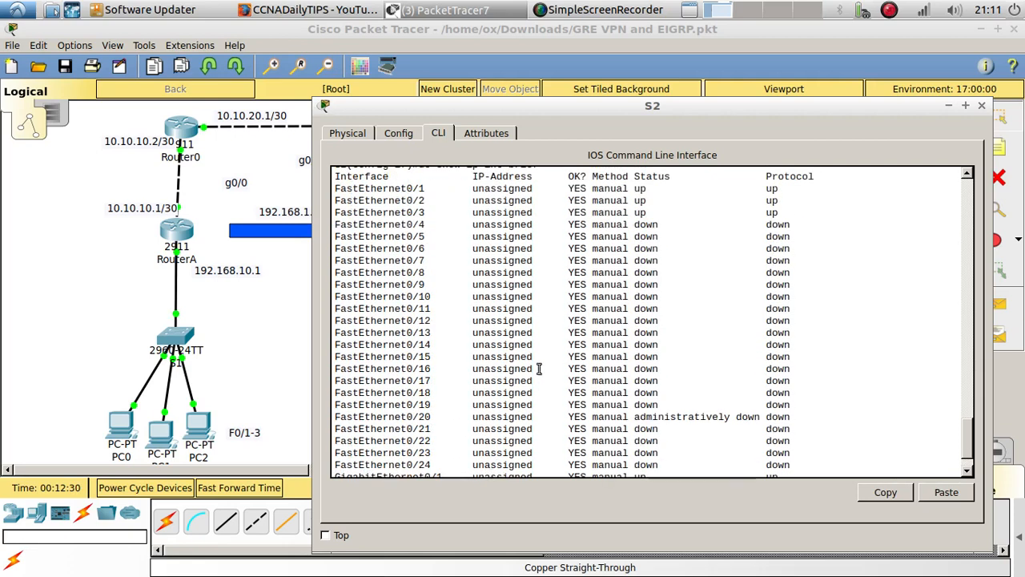
{"action": "type", "text": "/"}
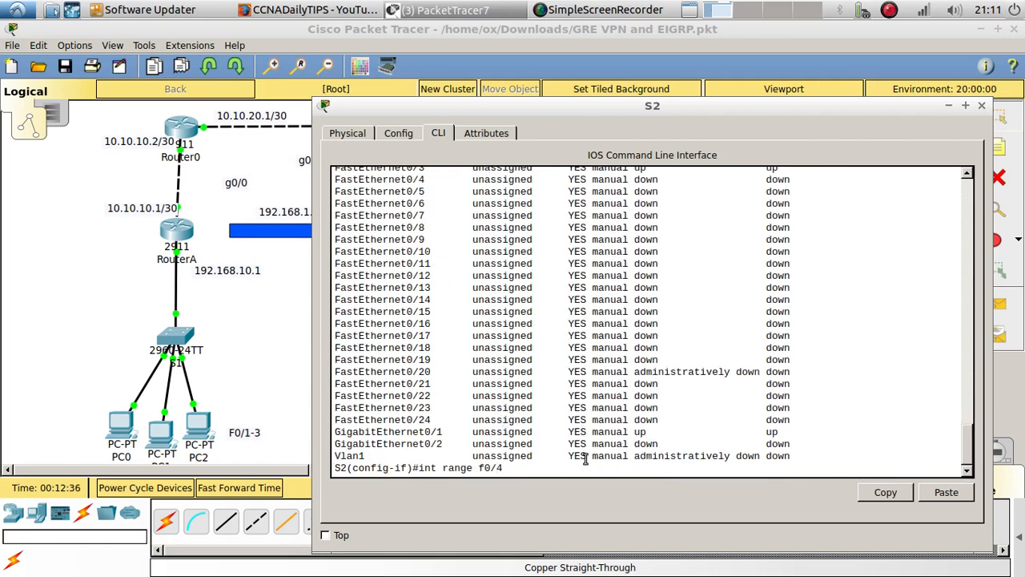
{"action": "type", "text": "4-24,g02"}
{"action": "key", "text": "Return"}
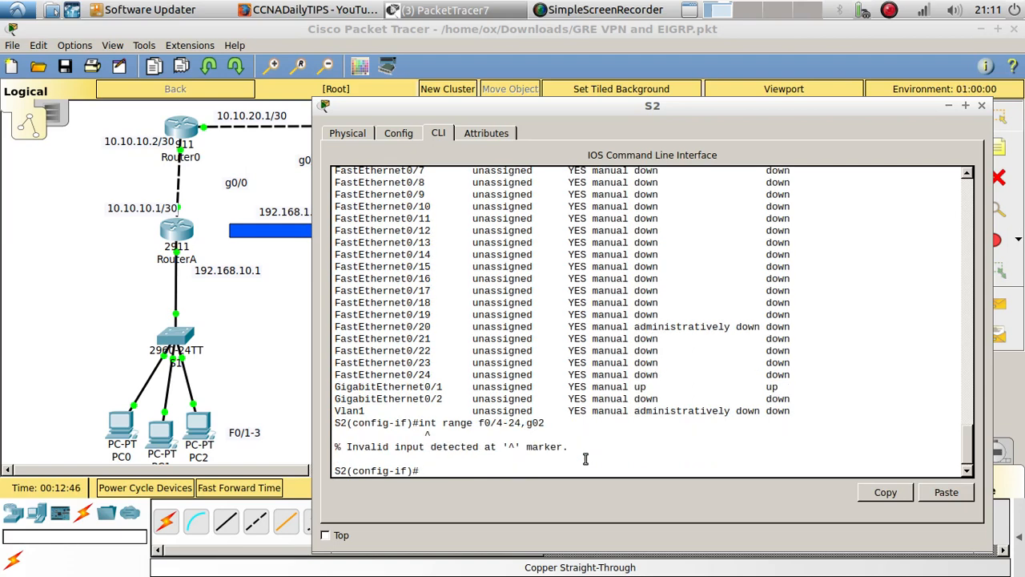
Correct the recalled range command to f0/4-24,g0/2 and shut down those interfaces on S2
{"action": "key", "text": "Up"}
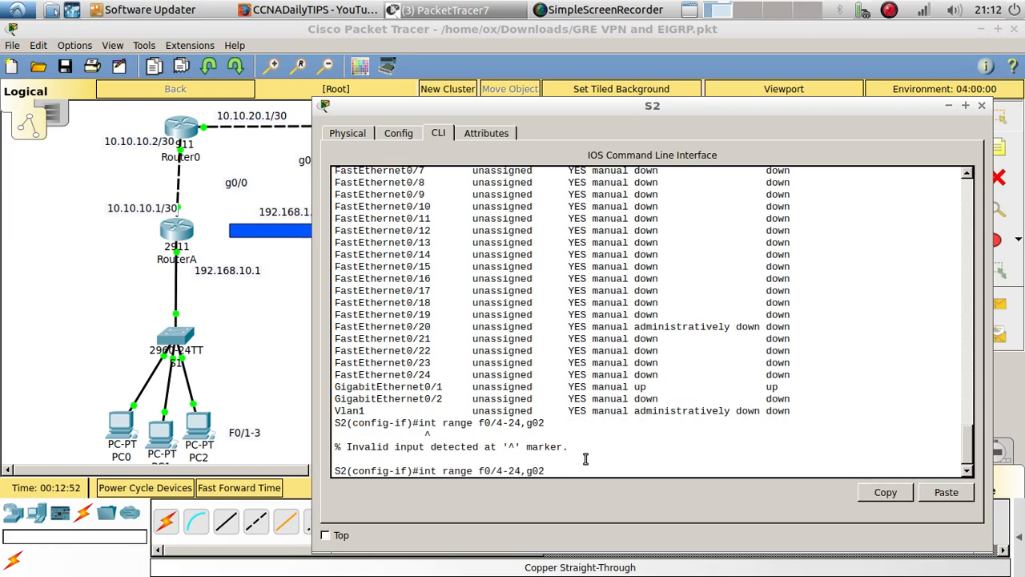
{"action": "key", "text": "Left"}
{"action": "type", "text": "/"}
{"action": "key", "text": "Return"}
{"action": "type", "text": "shut"}
{"action": "key", "text": "Return"}
{"action": "key", "text": "Return"}
{"action": "key", "text": "Return"}
{"action": "key", "text": "Return"}
{"action": "key", "text": "Return"}
{"action": "key", "text": "Return"}
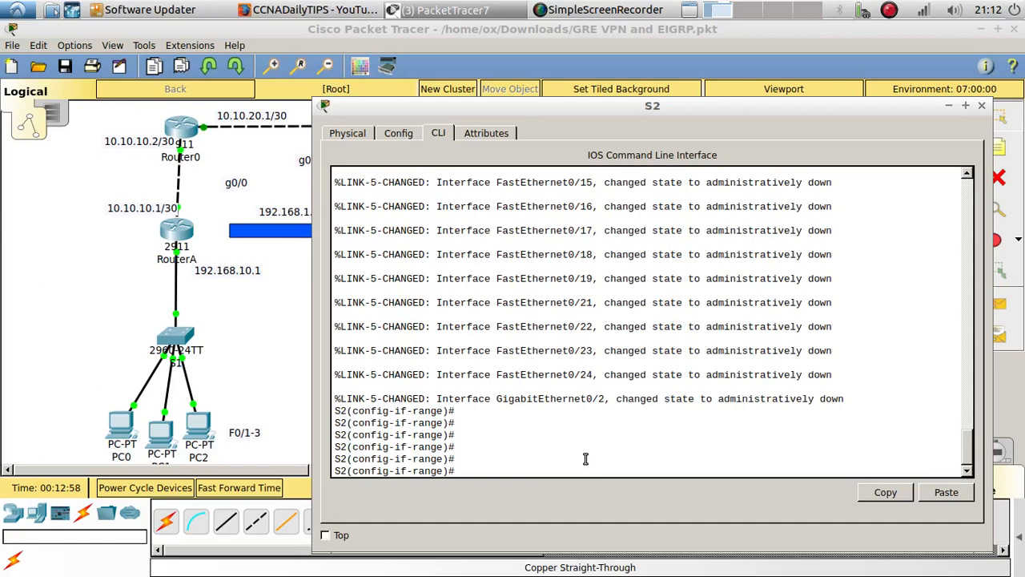
Run do show ip int brief on S2 again and page through the full list to check the unused ports
{"action": "key", "text": "Up"}
{"action": "key", "text": "Up"}
{"action": "key", "text": "Up"}
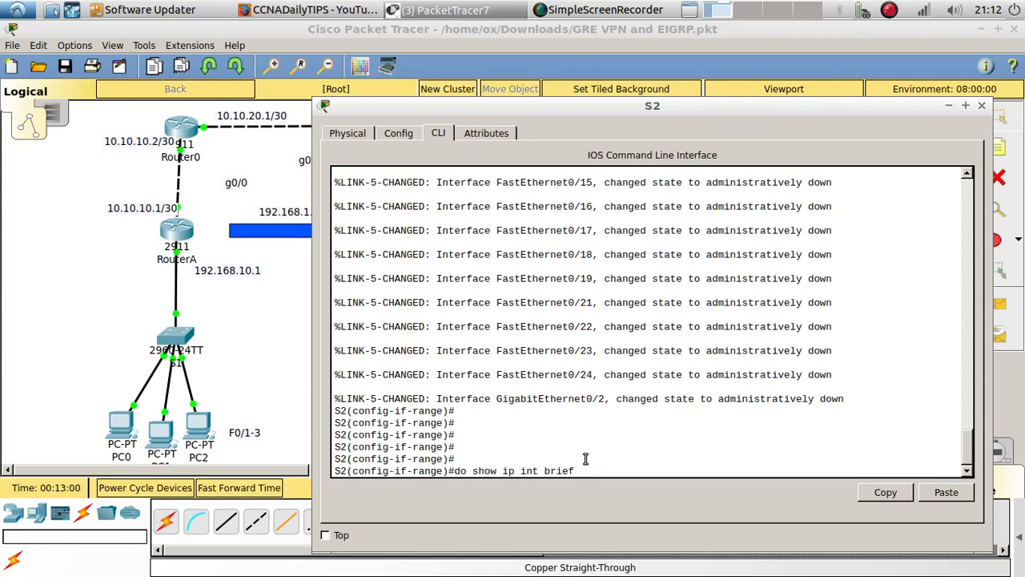
{"action": "key", "text": "Return"}
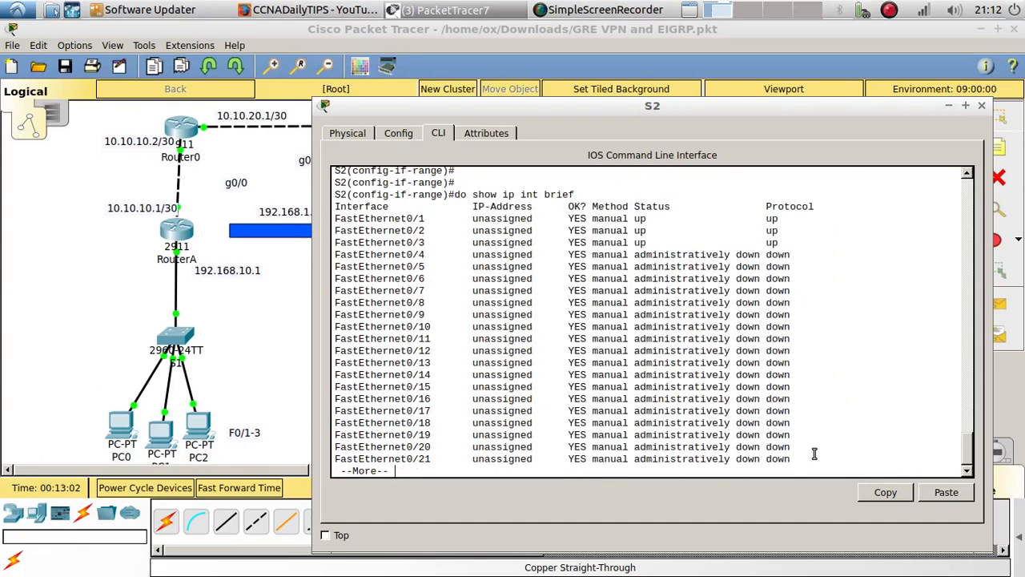
{"action": "key", "text": "Return"}
{"action": "key", "text": "Return"}
{"action": "key", "text": "Return"}
{"action": "key", "text": "Return"}
{"action": "key", "text": "Return"}
{"action": "key", "text": "Return"}
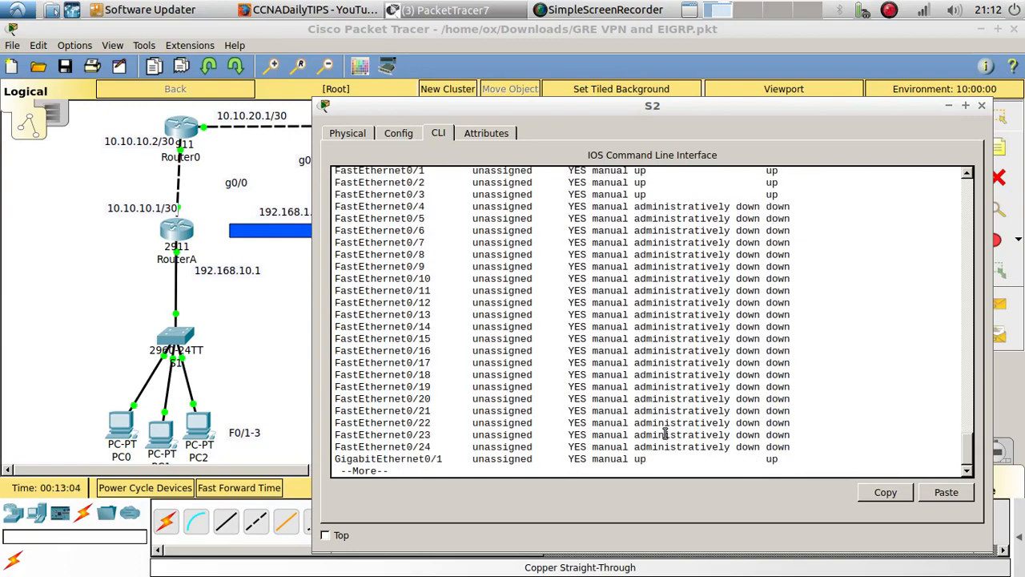
Open S1 and, checking its interface list for unused ports, enter configuration of the interface range f0/4-24,g0/1
{"action": "left_click", "coordinate": [180, 335]}
{"action": "scroll", "coordinate": [702, 371], "scroll_direction": "down", "scroll_amount": 5}
{"action": "scroll", "coordinate": [701, 371], "scroll_direction": "down", "scroll_amount": 2}
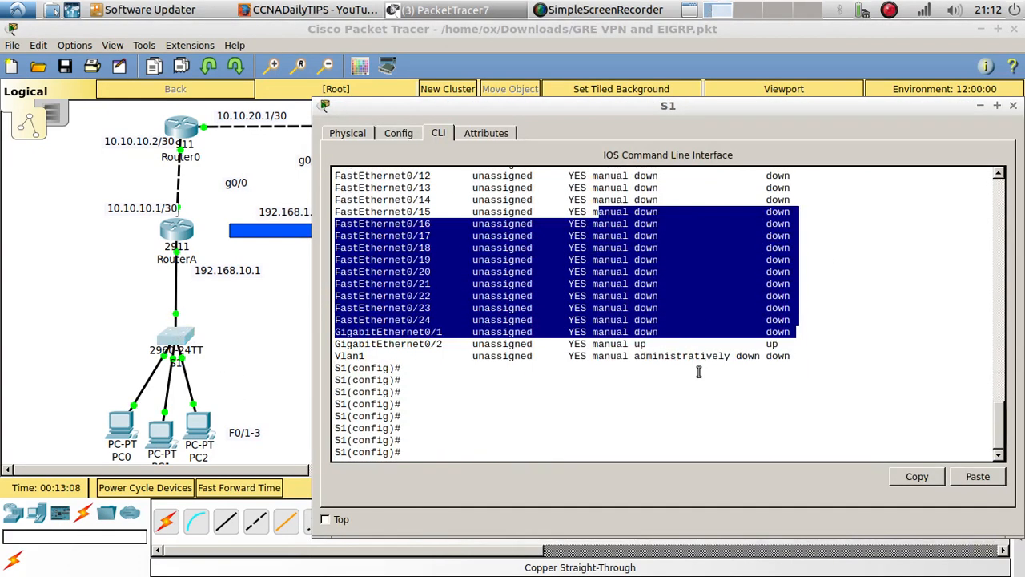
{"action": "key", "text": "Return"}
{"action": "key", "text": "Return"}
{"action": "key", "text": "Return"}
{"action": "key", "text": "Return"}
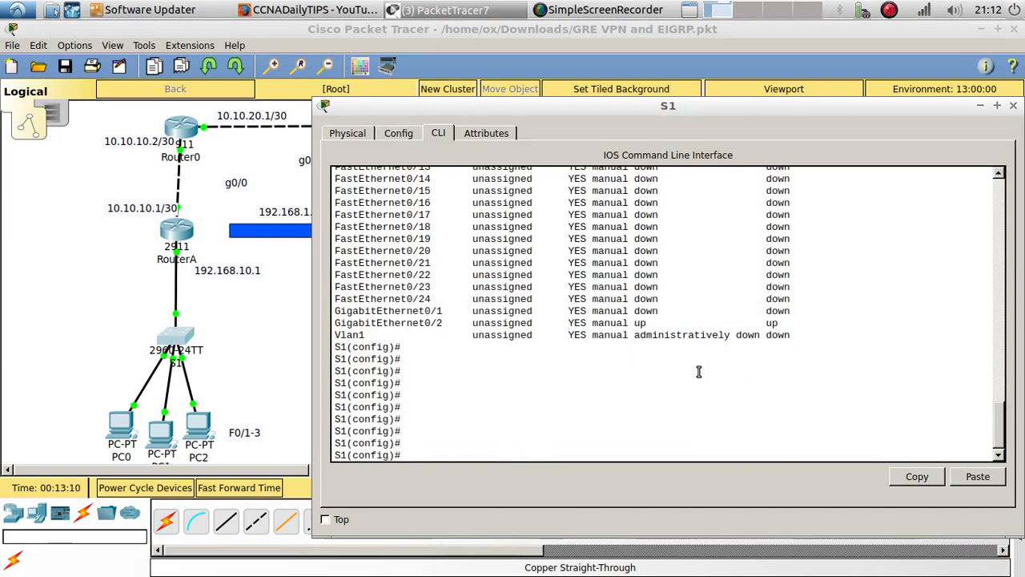
{"action": "type", "text": "int range f0/1"}
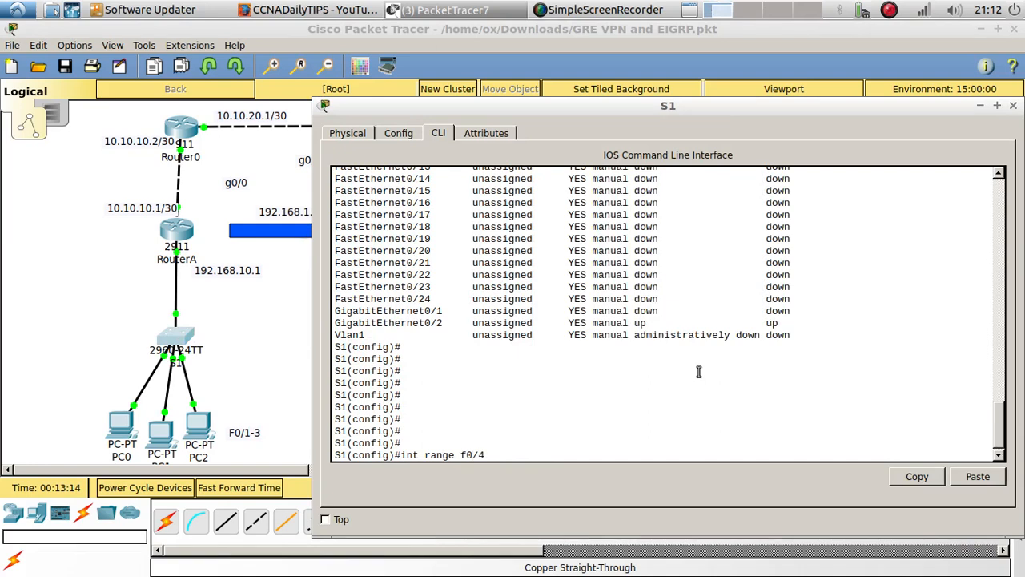
{"action": "scroll", "coordinate": [617, 236], "scroll_direction": "up", "scroll_amount": 5}
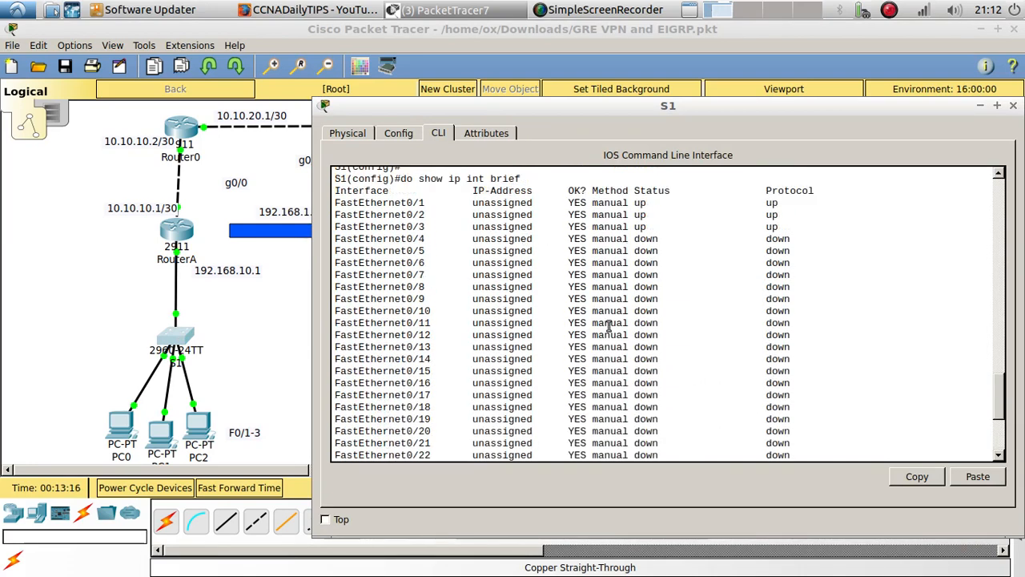
{"action": "scroll", "coordinate": [609, 324], "scroll_direction": "down", "scroll_amount": 8}
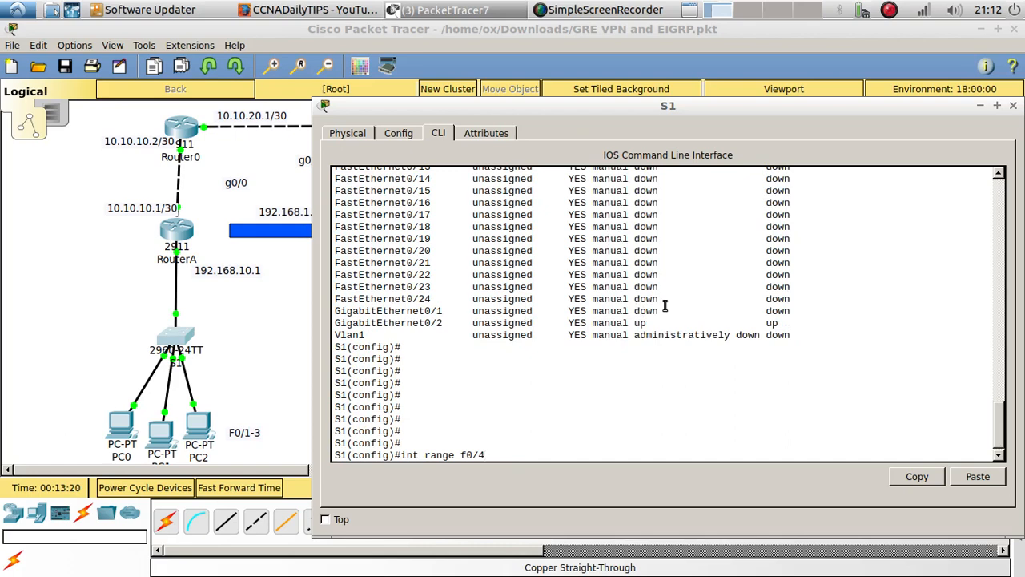
{"action": "scroll", "coordinate": [579, 362], "scroll_direction": "down", "scroll_amount": 1}
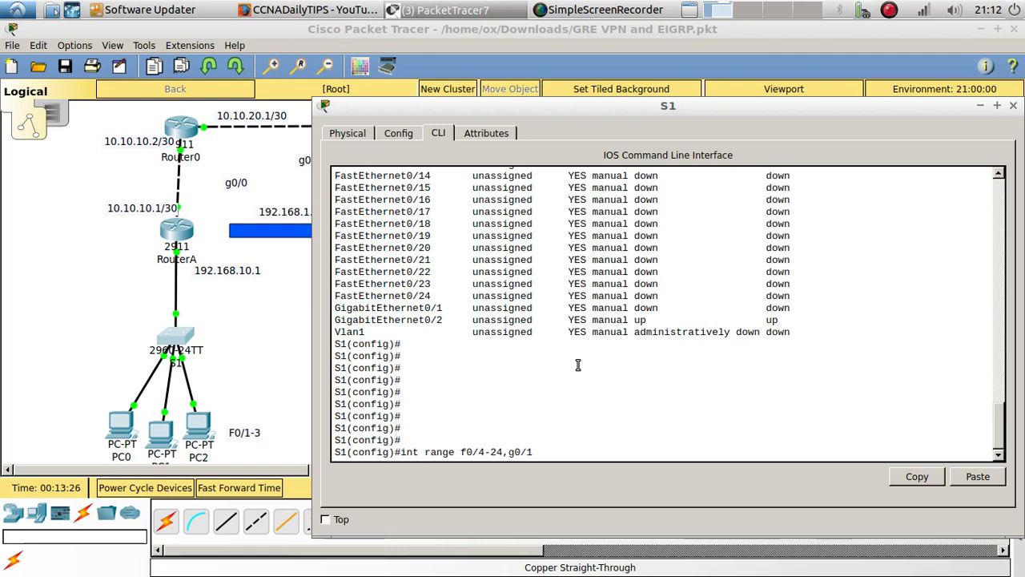
{"action": "scroll", "coordinate": [565, 353], "scroll_direction": "up", "scroll_amount": 3}
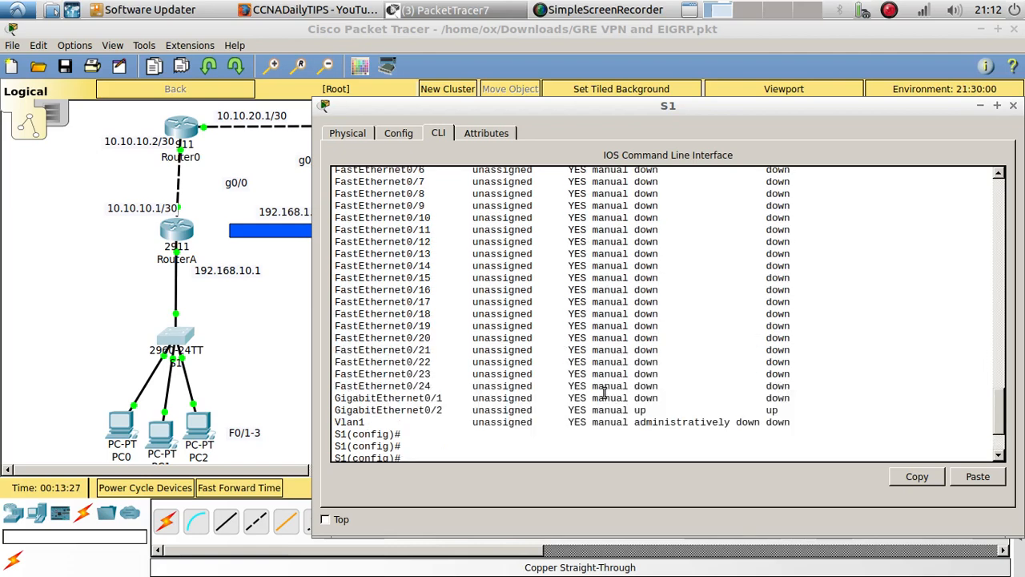
{"action": "double_click", "coordinate": [656, 399]}
{"action": "scroll", "coordinate": [542, 401], "scroll_direction": "down", "scroll_amount": 3}
{"action": "key", "text": "Return"}
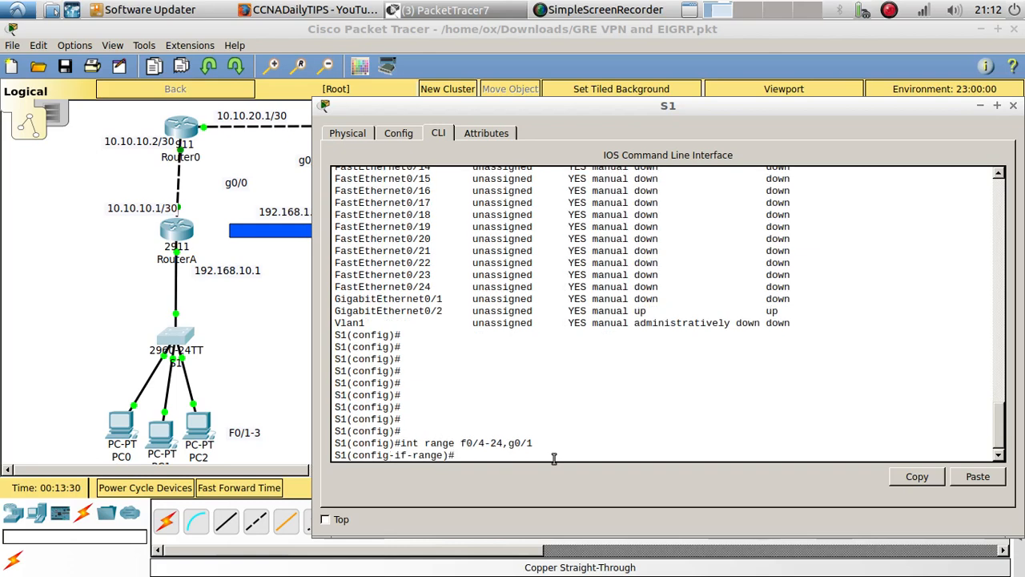
Shut down the selected interface range on S1 and close the S1 window
{"action": "type", "text": "shutdown"}
{"action": "key", "text": "Return"}
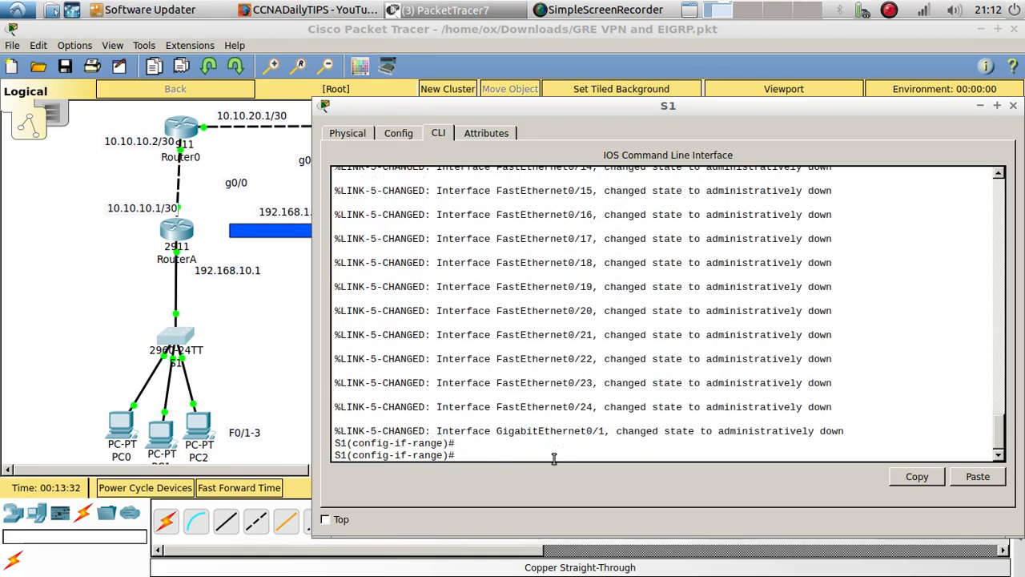
{"action": "key", "text": "Return"}
{"action": "key", "text": "Return"}
{"action": "key", "text": "Return"}
{"action": "key", "text": "Return"}
{"action": "key", "text": "Return"}
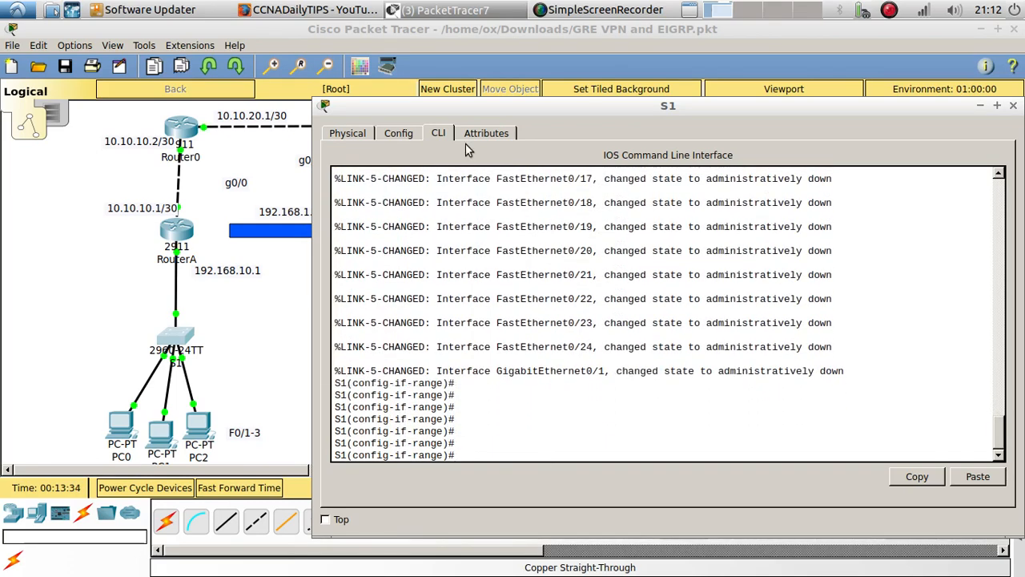
{"action": "left_click_drag", "start_coordinate": [461, 111], "coordinate": [460, 67]}
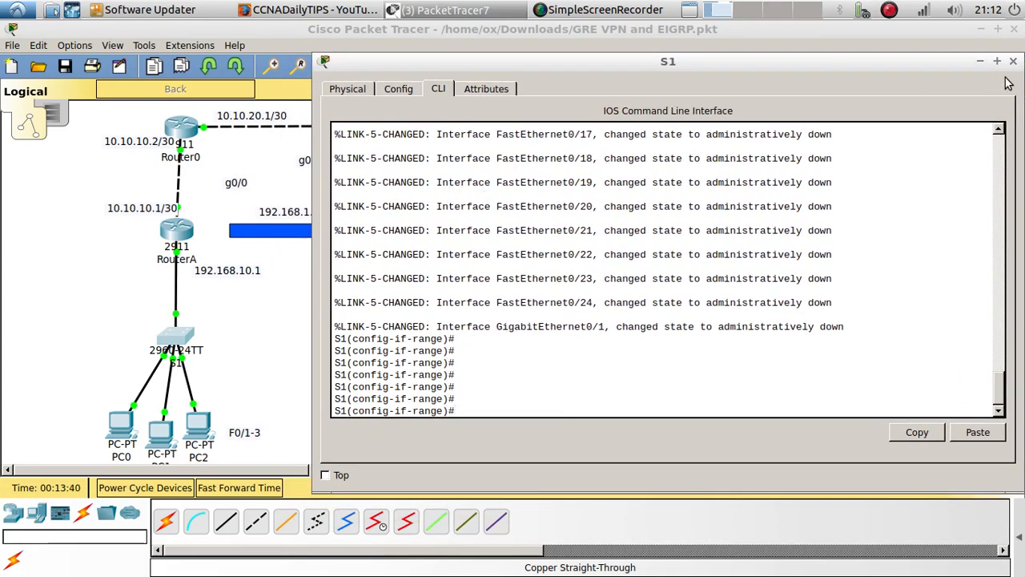
{"action": "left_click_drag", "start_coordinate": [910, 69], "coordinate": [778, 62]}
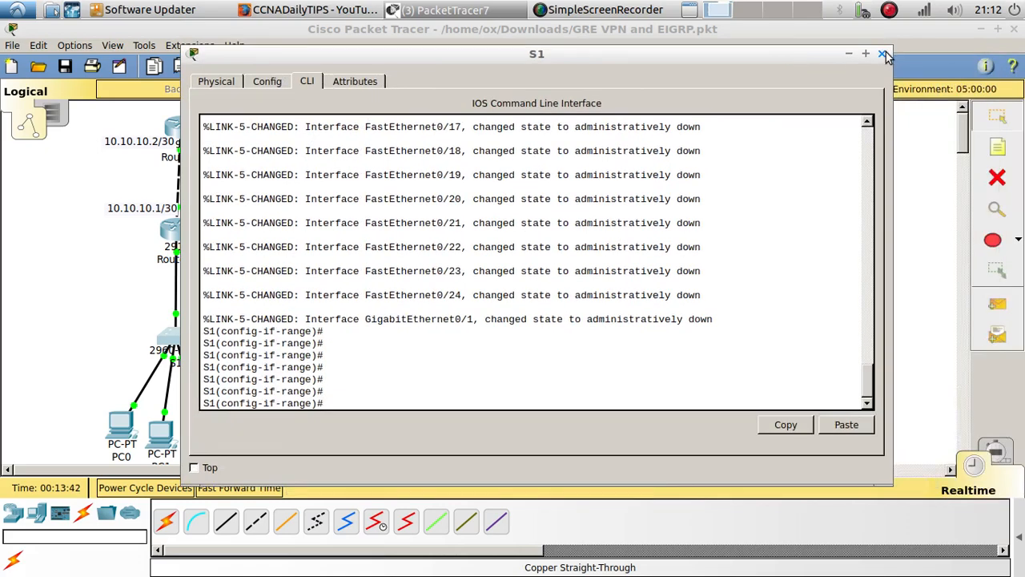
{"action": "left_click", "coordinate": [882, 54]}
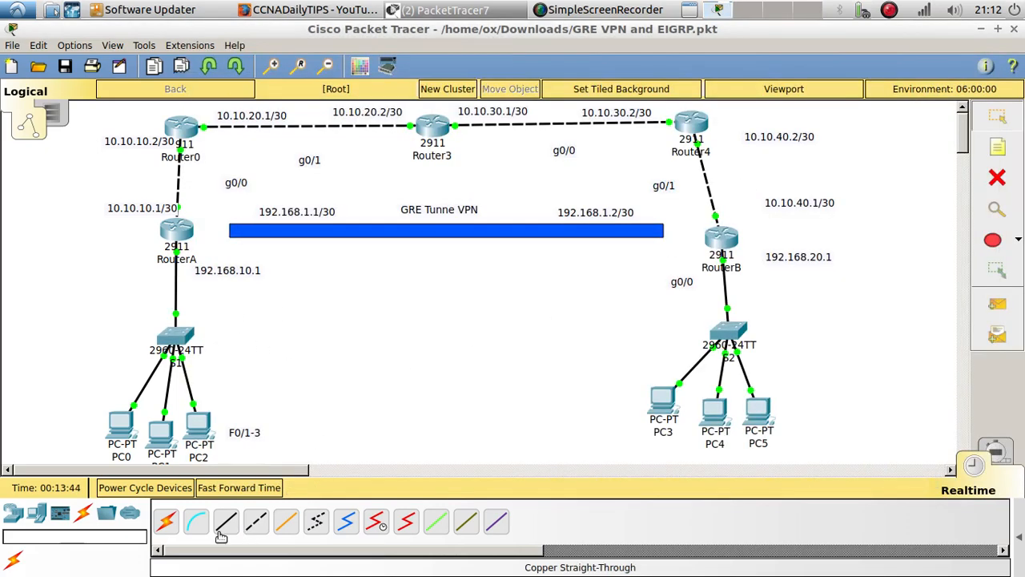
Reopen the S1 command line and exit interface range mode to global configuration mode
{"action": "left_click", "coordinate": [183, 340]}
{"action": "key", "text": "Return"}
{"action": "key", "text": "Return"}
{"action": "key", "text": "Return"}
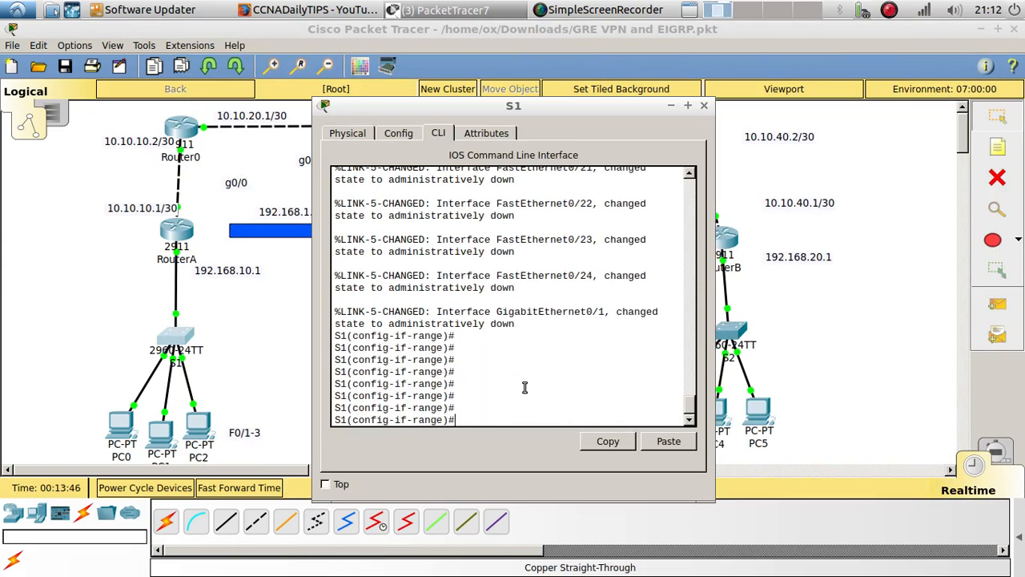
{"action": "type", "text": "exit"}
{"action": "key", "text": "Return"}
{"action": "key", "text": "Return"}
{"action": "key", "text": "Return"}
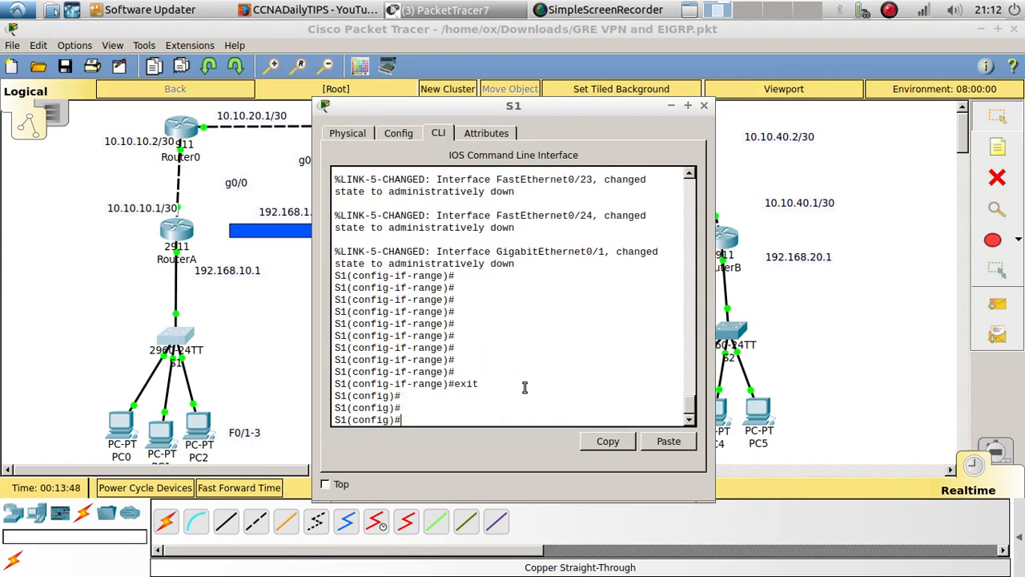
Set the VTP domain name on S1 to cisco
{"action": "type", "text": "vtp domain "}
{"action": "type", "text": "c"}
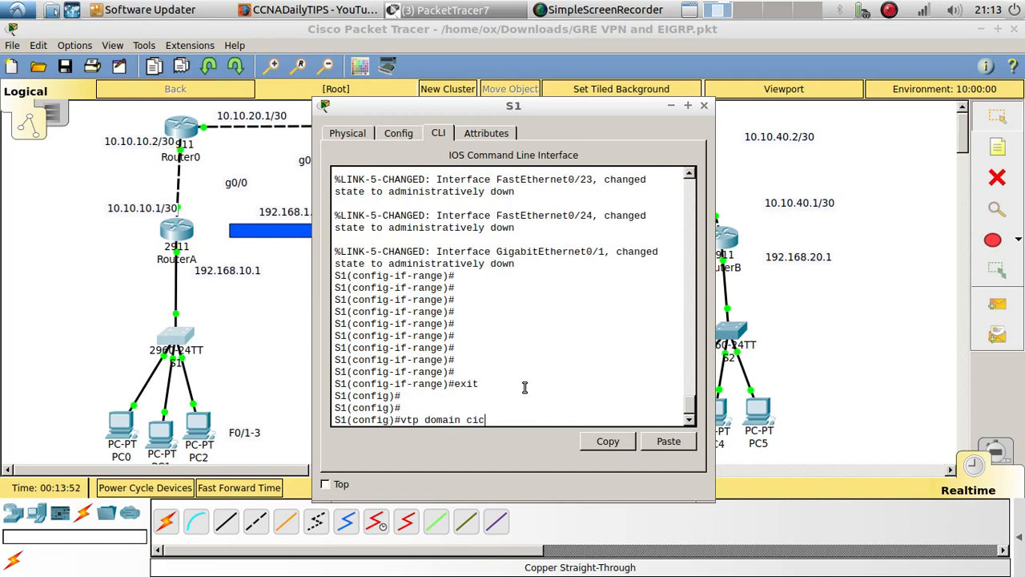
{"action": "type", "text": "isco"}
{"action": "key", "text": "Return"}
{"action": "key", "text": "Return"}
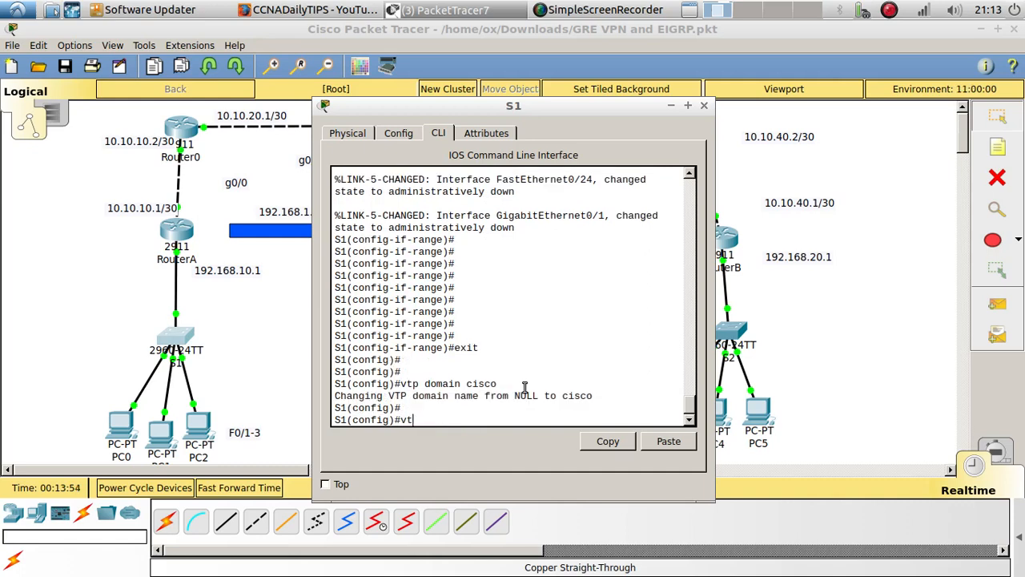
Set the VTP password on S1
{"action": "type", "text": "vtp pas"}
{"action": "key", "text": "Tab"}
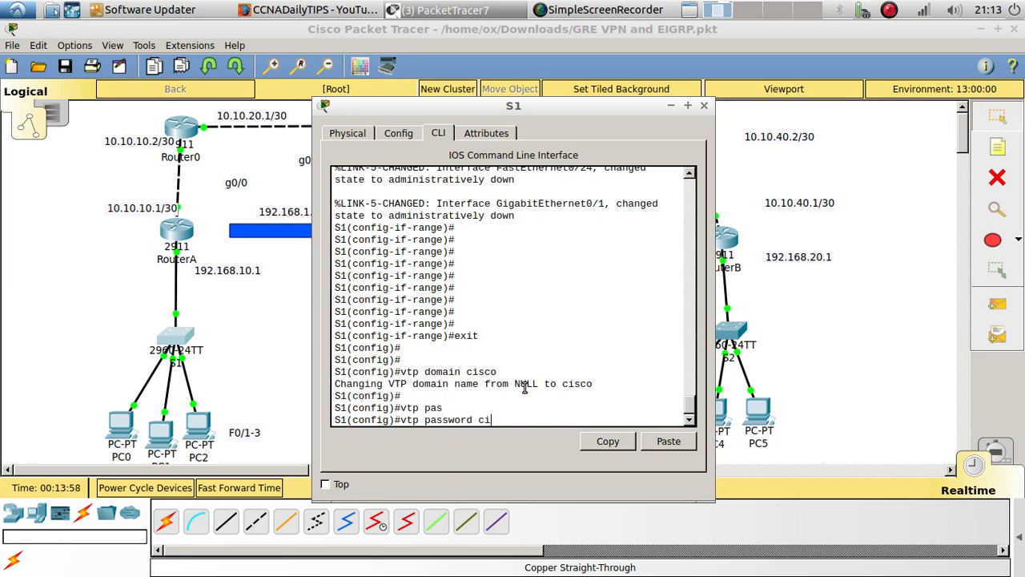
{"action": "type", "text": "cisco"}
{"action": "key", "text": "Return"}
{"action": "key", "text": "Return"}
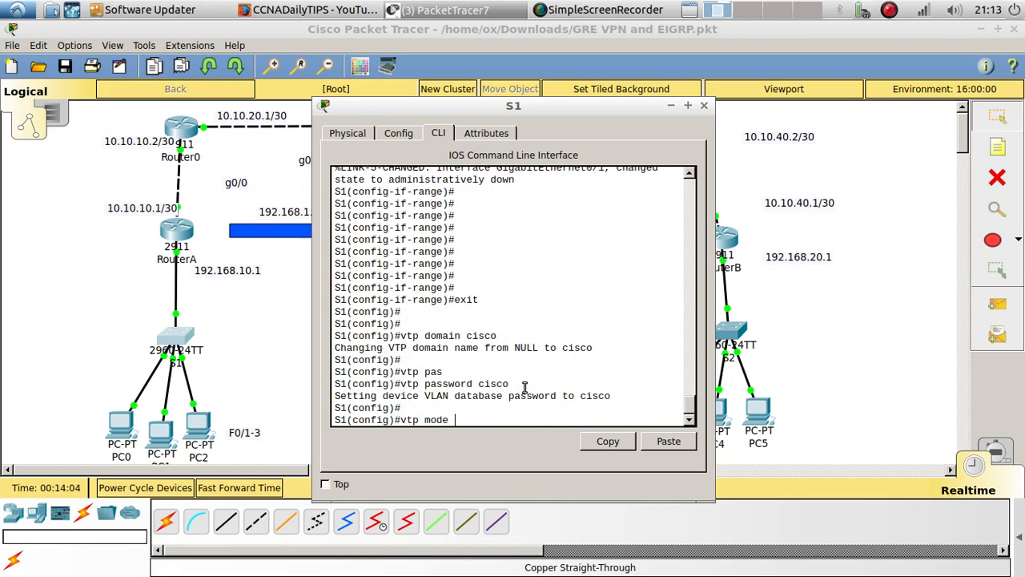
Set the VTP mode on S1 to server and read the switch's response
{"action": "type", "text": "vtp mode se"}
{"action": "key", "text": "Tab"}
{"action": "key", "text": "Return"}
{"action": "key", "text": "Return"}
{"action": "key", "text": "Return"}
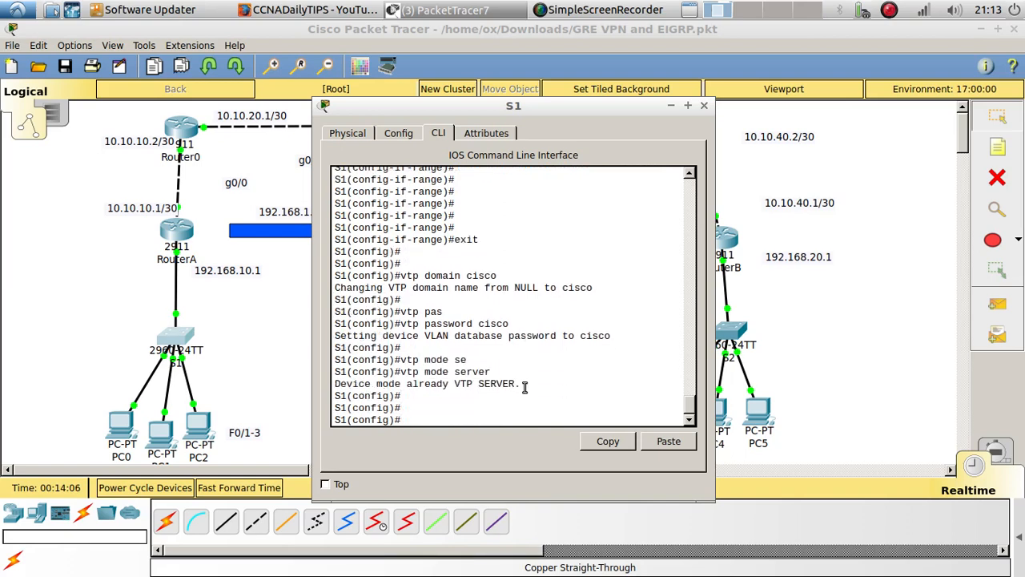
{"action": "left_click_drag", "start_coordinate": [532, 391], "coordinate": [335, 383]}
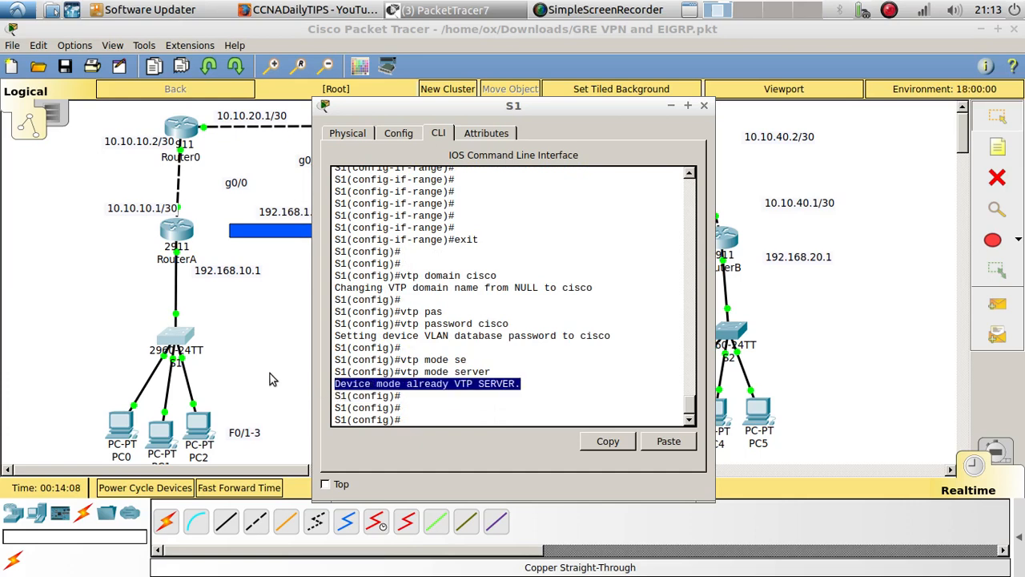
Add a 2960 switch to the workspace, to the right of S1
{"action": "left_click", "coordinate": [270, 374]}
{"action": "left_click", "coordinate": [13, 513]}
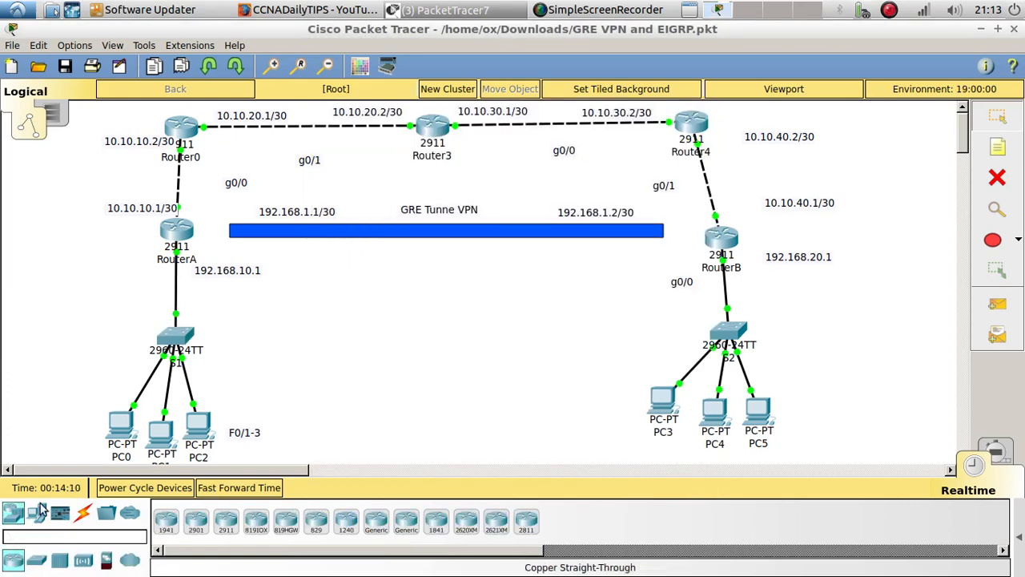
{"action": "left_click", "coordinate": [36, 559]}
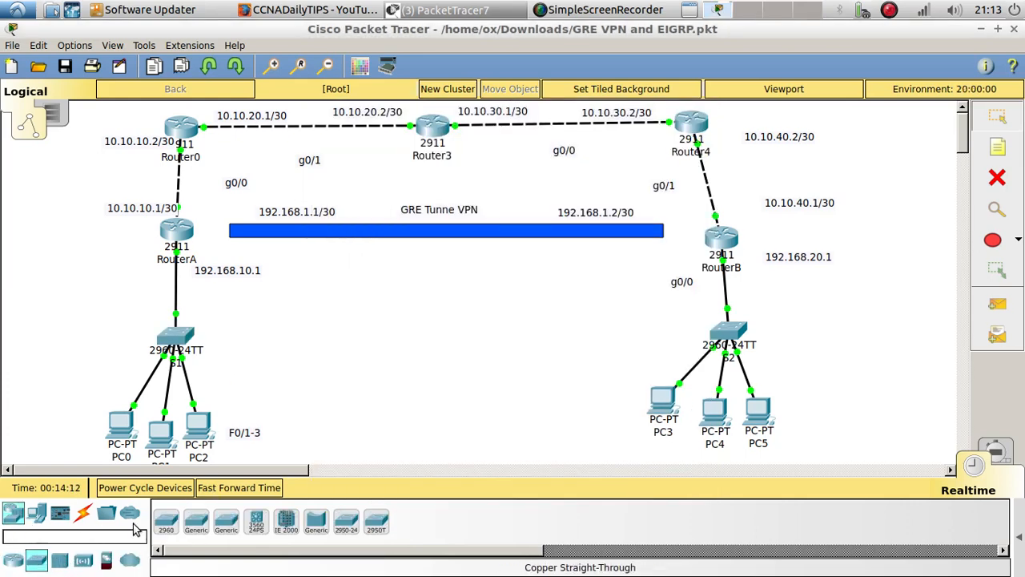
{"action": "left_click_drag", "start_coordinate": [167, 521], "coordinate": [341, 335]}
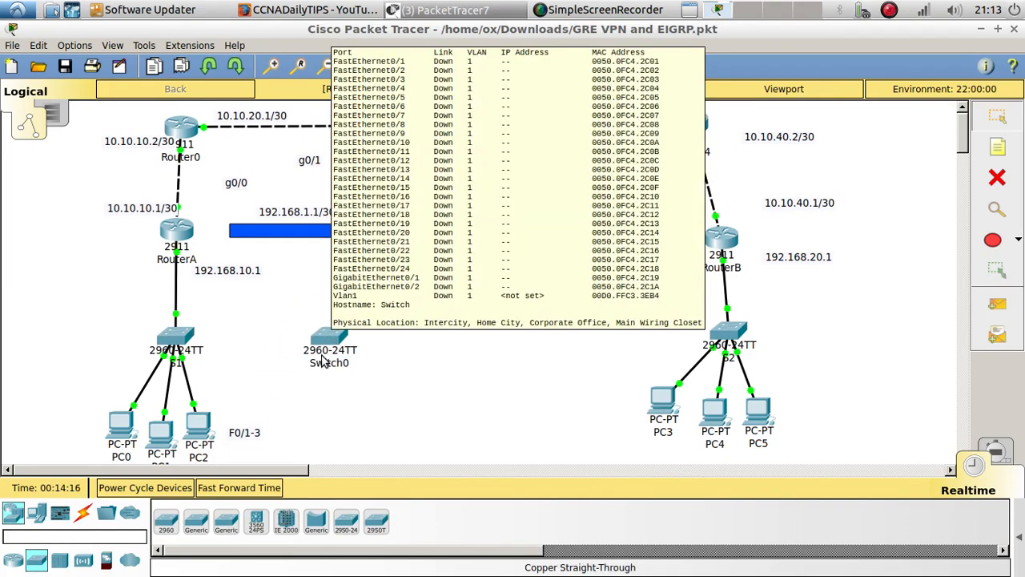
Label the new switch beside S1 as s3 and move it slightly farther from S1
{"action": "left_click", "coordinate": [327, 365]}
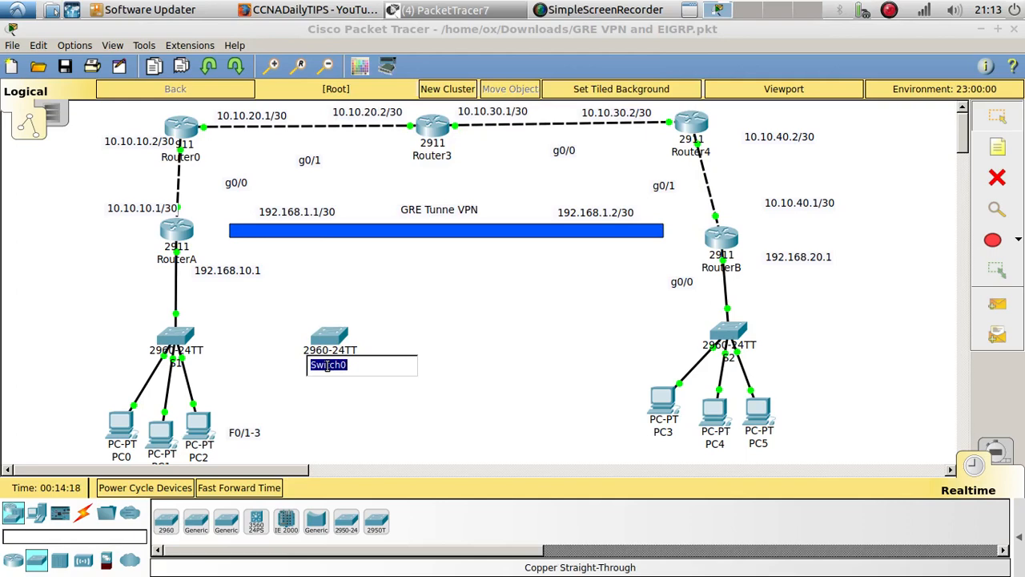
{"action": "type", "text": "s3"}
{"action": "left_click", "coordinate": [322, 430]}
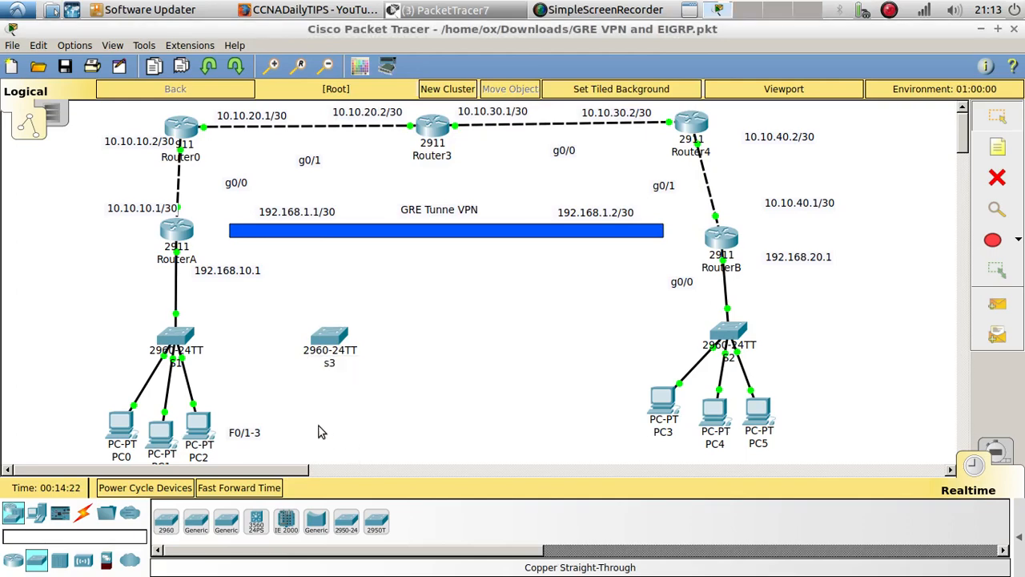
{"action": "left_click_drag", "start_coordinate": [316, 345], "coordinate": [336, 348]}
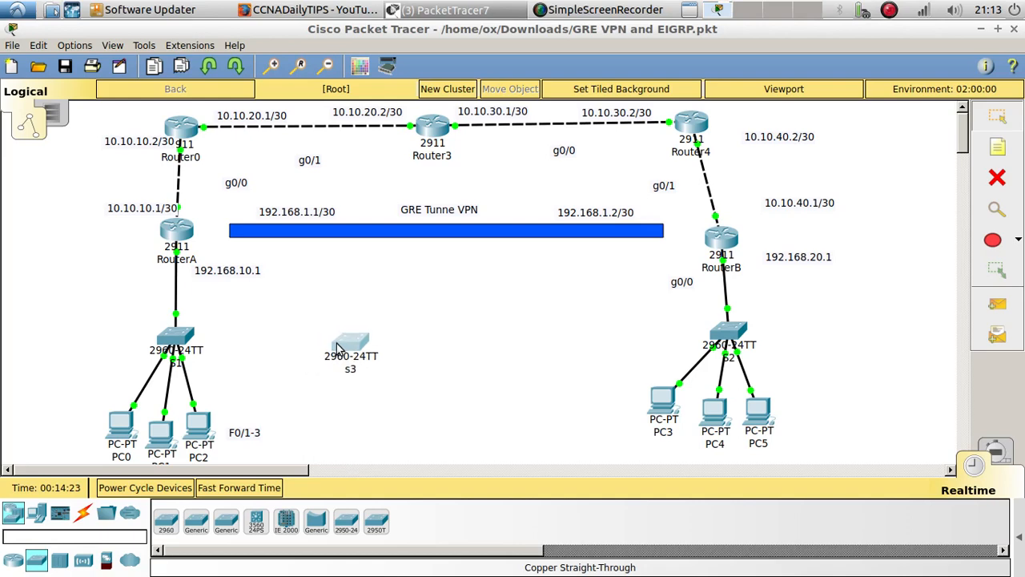
Open the command line of switch s3 and enter global configuration mode
{"action": "left_click", "coordinate": [350, 343]}
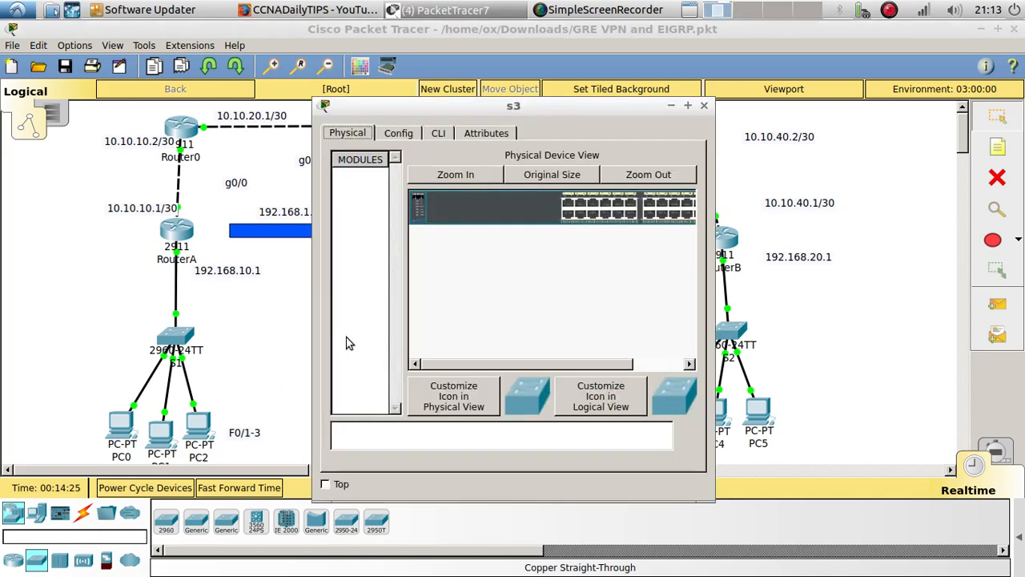
{"action": "left_click", "coordinate": [438, 133]}
{"action": "key", "text": "Return"}
{"action": "key", "text": "Return"}
{"action": "type", "text": "e"}
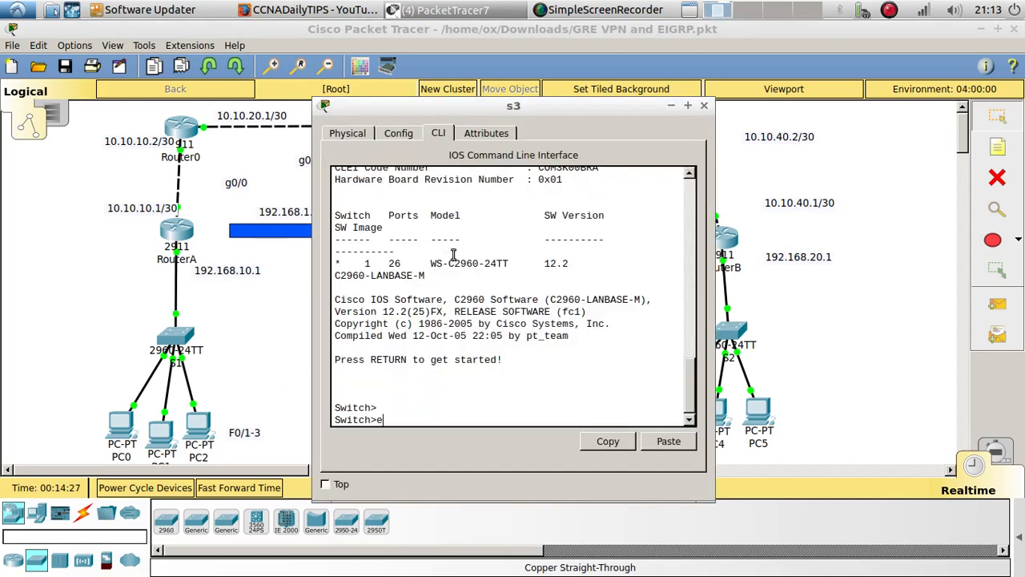
{"action": "type", "text": "n"}
{"action": "key", "text": "Return"}
{"action": "type", "text": "config "}
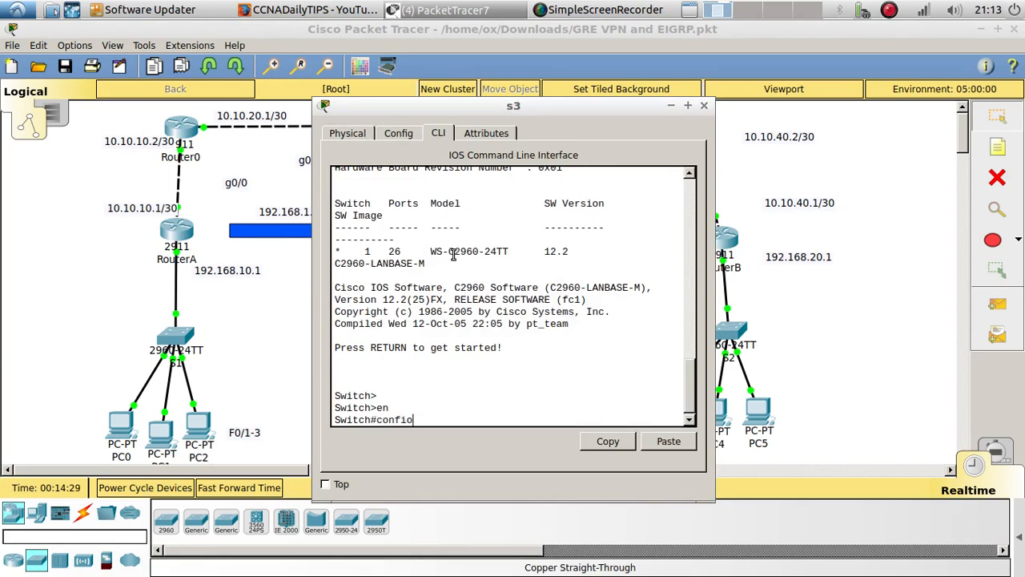
{"action": "type", "text": "t"}
{"action": "key", "text": "Return"}
{"action": "key", "text": "Return"}
{"action": "key", "text": "Return"}
{"action": "key", "text": "Return"}
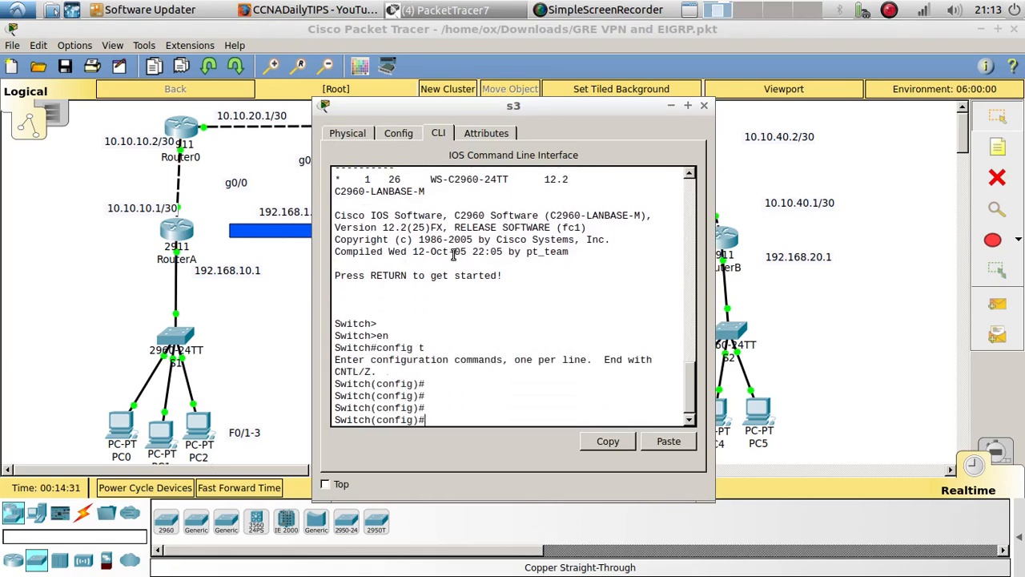
Set the hostname of the s3 switch to S3
{"action": "type", "text": "hos"}
{"action": "key", "text": "Tab"}
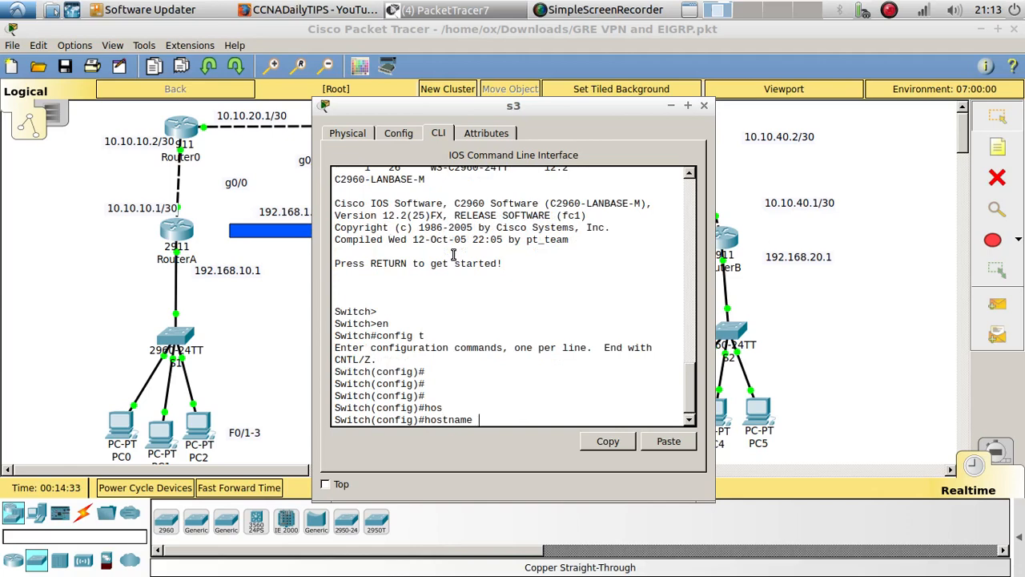
{"action": "type", "text": "S3"}
{"action": "key", "text": "Return"}
{"action": "key", "text": "Return"}
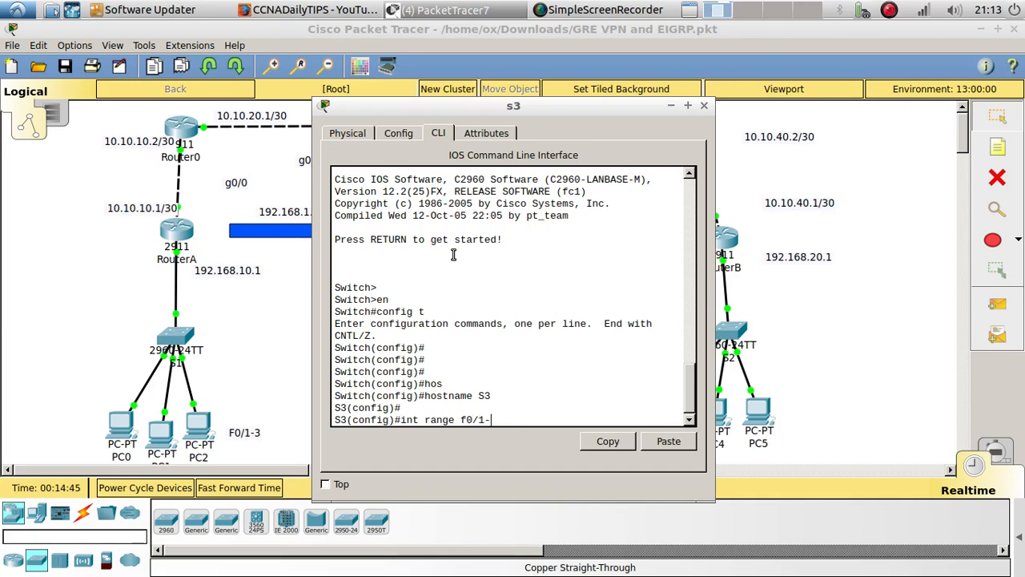
Shut down interfaces f0/1-24 and g0/1-2 on S3 as one range and review the interface messages
{"action": "type", "text": ",g0/1-2"}
{"action": "key", "text": "Return"}
{"action": "type", "text": "s"}
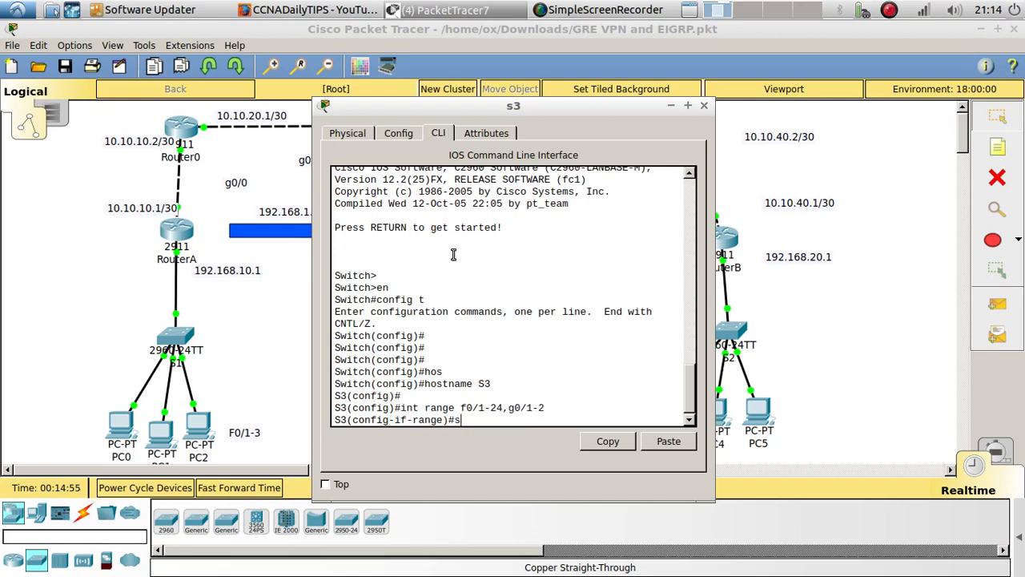
{"action": "type", "text": "hu"}
{"action": "key", "text": "Tab"}
{"action": "key", "text": "Return"}
{"action": "key", "text": "Return"}
{"action": "key", "text": "Return"}
{"action": "scroll", "coordinate": [454, 255], "scroll_direction": "up", "scroll_amount": 2}
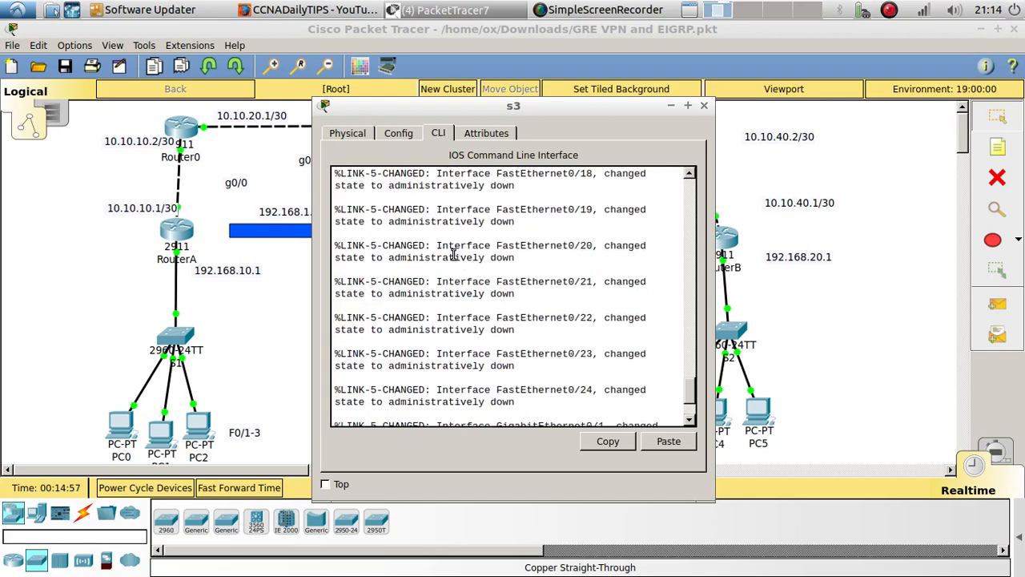
{"action": "scroll", "coordinate": [454, 254], "scroll_direction": "up", "scroll_amount": 10}
Add another 2960 switch to the right of S2 and label it S4
{"action": "left_click_drag", "start_coordinate": [530, 106], "coordinate": [386, 97]}
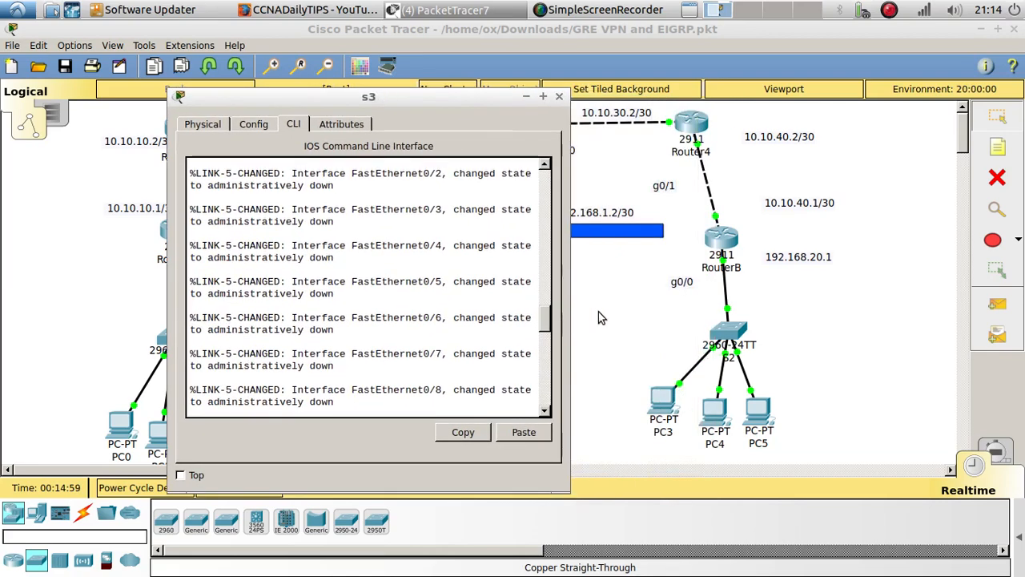
{"action": "left_click", "coordinate": [601, 318]}
{"action": "left_click_drag", "start_coordinate": [168, 525], "coordinate": [913, 329]}
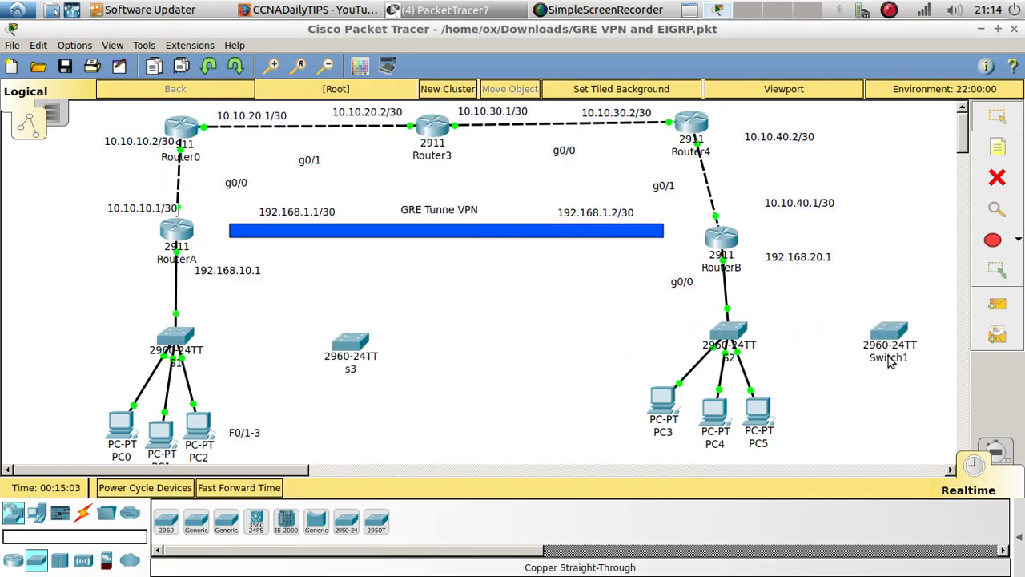
{"action": "left_click", "coordinate": [889, 359]}
{"action": "double_click", "coordinate": [889, 358]}
{"action": "type", "text": "s"}
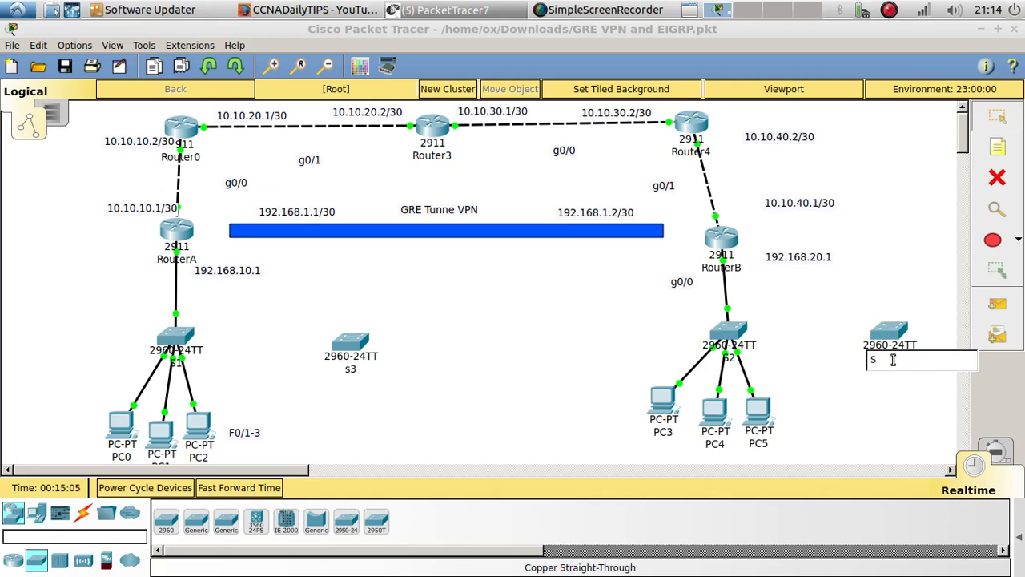
{"action": "type", "text": "4"}
{"action": "key", "text": "Return"}
Open the command line of switch S4 and enter global configuration mode
{"action": "left_click", "coordinate": [897, 330]}
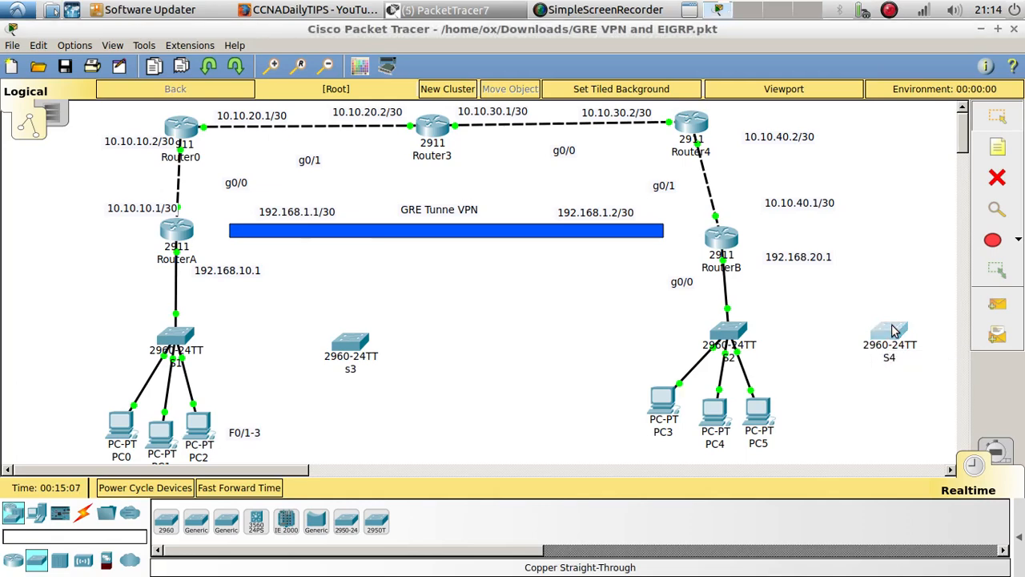
{"action": "left_click", "coordinate": [894, 331]}
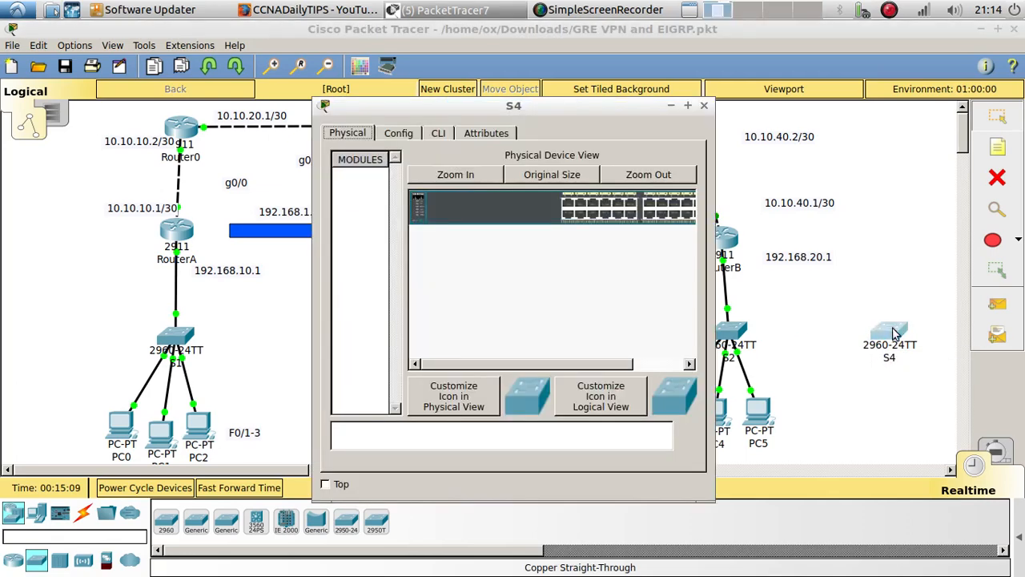
{"action": "left_click", "coordinate": [438, 133]}
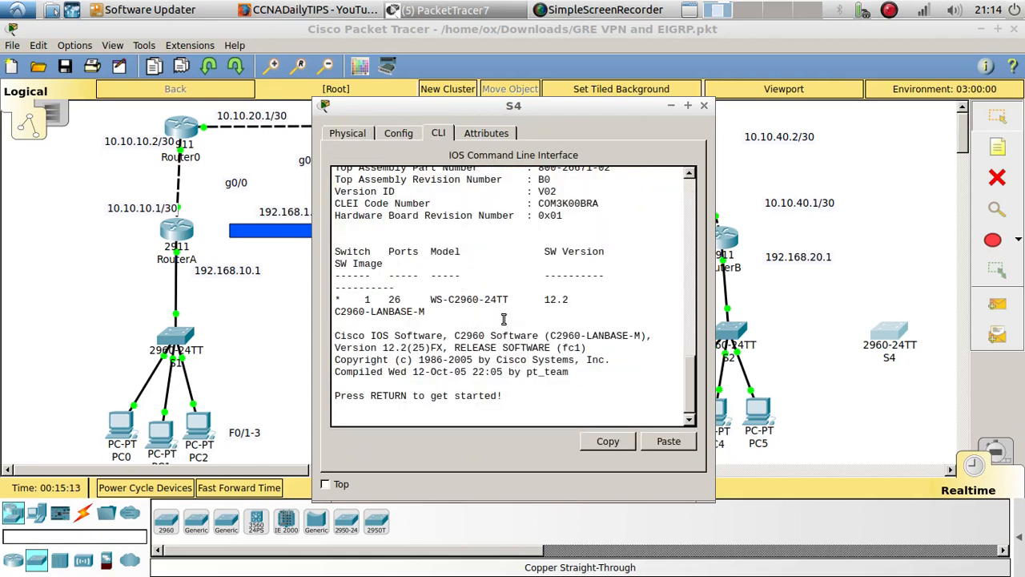
{"action": "key", "text": "Return"}
{"action": "key", "text": "Return"}
{"action": "type", "text": "en"}
{"action": "key", "text": "Return"}
{"action": "key", "text": "Return"}
{"action": "type", "text": "config t"}
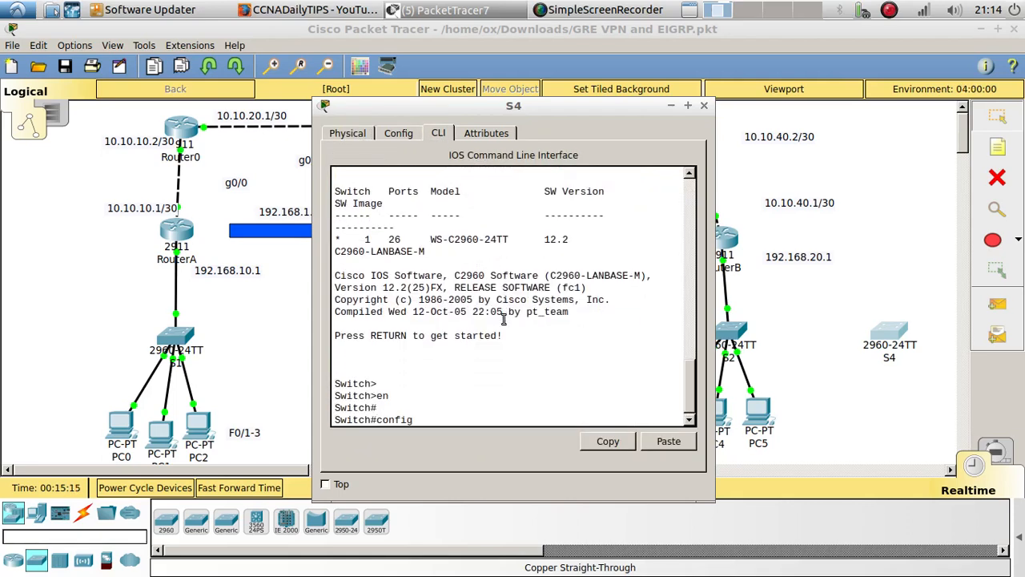
{"action": "key", "text": "Return"}
{"action": "key", "text": "Return"}
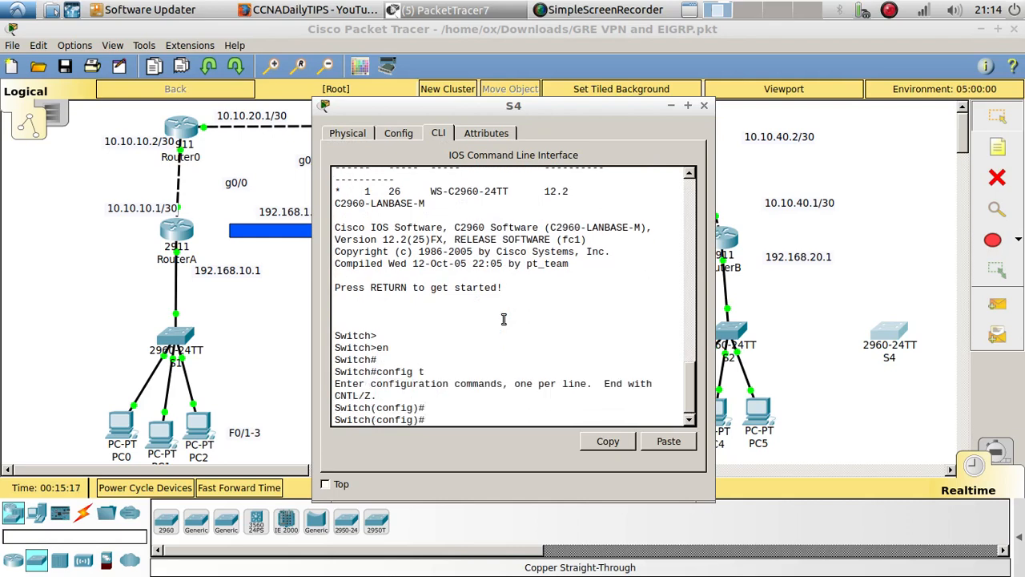
Set the hostname of the new switch beside S2 to S4
{"action": "type", "text": "hos"}
{"action": "key", "text": "Tab"}
{"action": "type", "text": "S"}
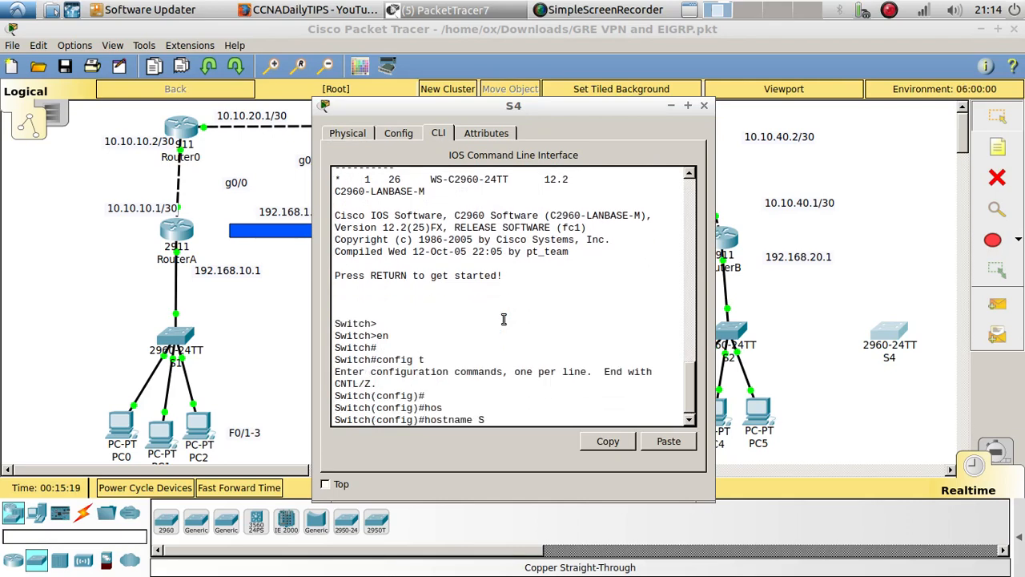
{"action": "type", "text": "4"}
{"action": "key", "text": "Return"}
{"action": "key", "text": "Return"}
Shut down interfaces f0/1-24 and g0/1-2 on S4 as one range
{"action": "type", "text": "int"}
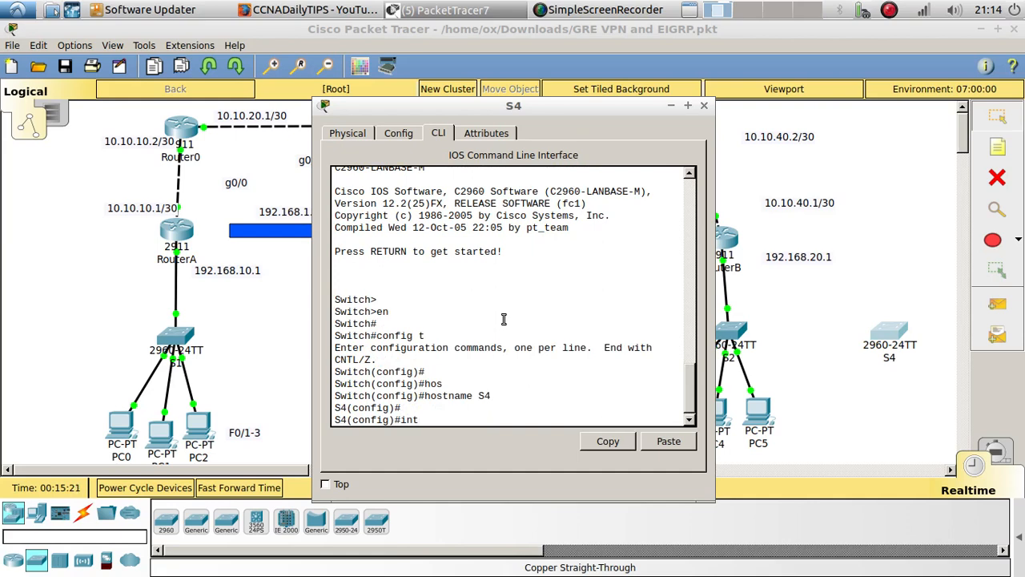
{"action": "type", "text": " range f0/1-24,g0/1-"}
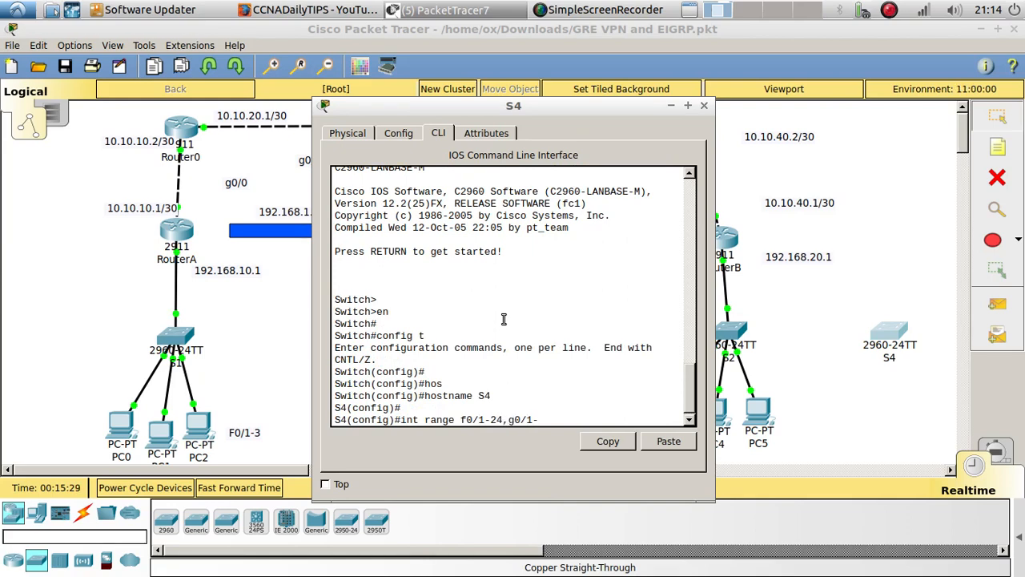
{"action": "type", "text": "2"}
{"action": "key", "text": "Return"}
{"action": "type", "text": "shut"}
{"action": "key", "text": "Return"}
{"action": "key", "text": "Return"}
{"action": "key", "text": "Return"}
{"action": "key", "text": "Return"}
{"action": "key", "text": "Return"}
{"action": "key", "text": "Return"}
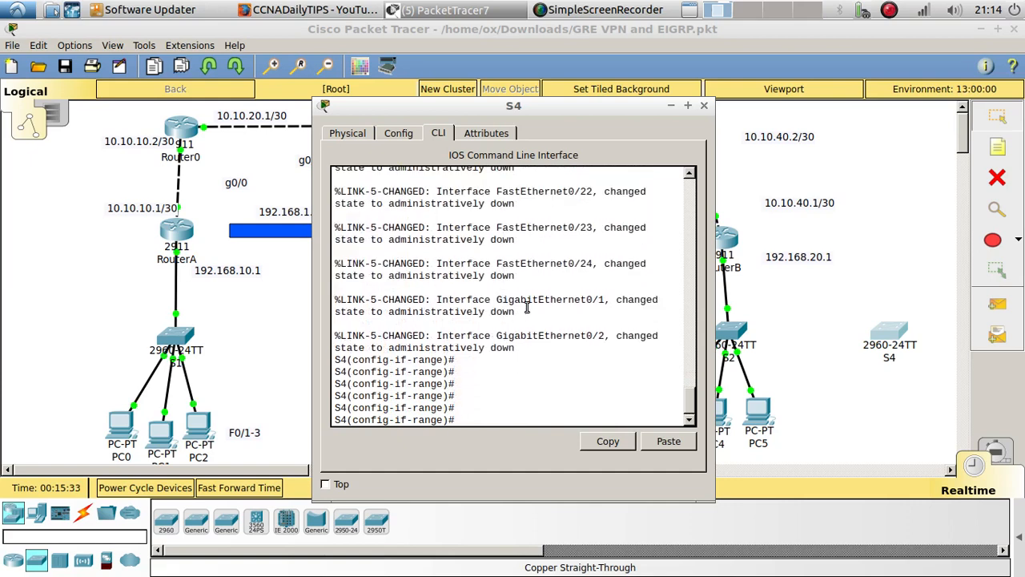
Place a two-line note reading "F0/4-6" and "Etherchannel LACP" between S1 and s3
{"action": "left_click", "coordinate": [265, 347]}
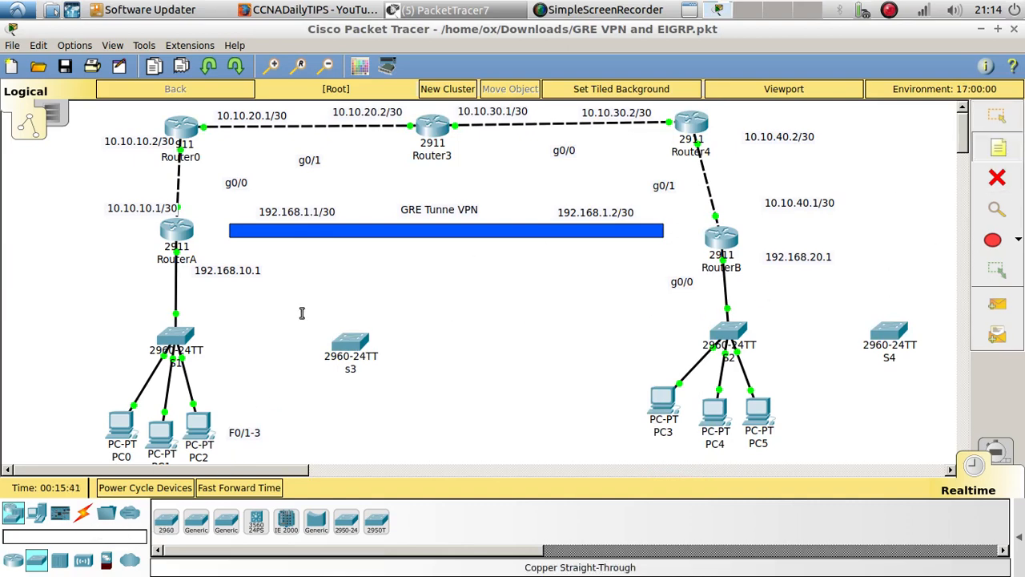
{"action": "left_click", "coordinate": [241, 319]}
{"action": "type", "text": "F0/4-6"}
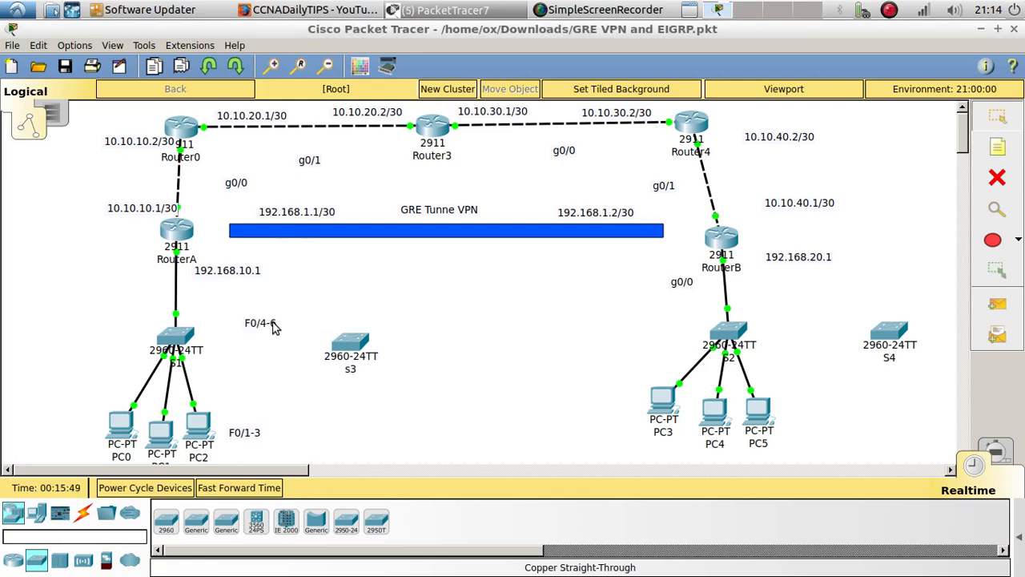
{"action": "key", "text": "Return"}
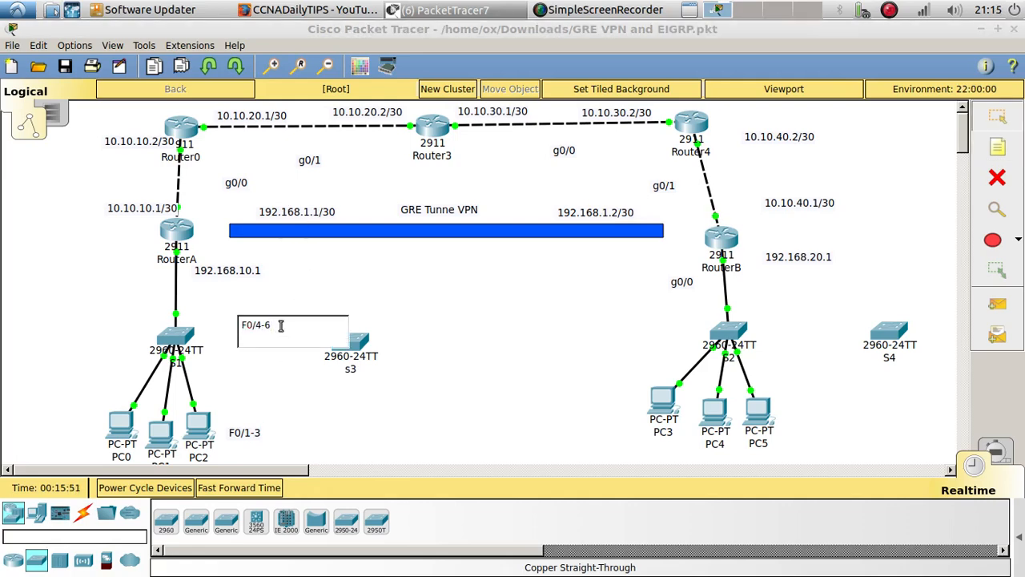
{"action": "type", "text": "Etherchannel LACP"}
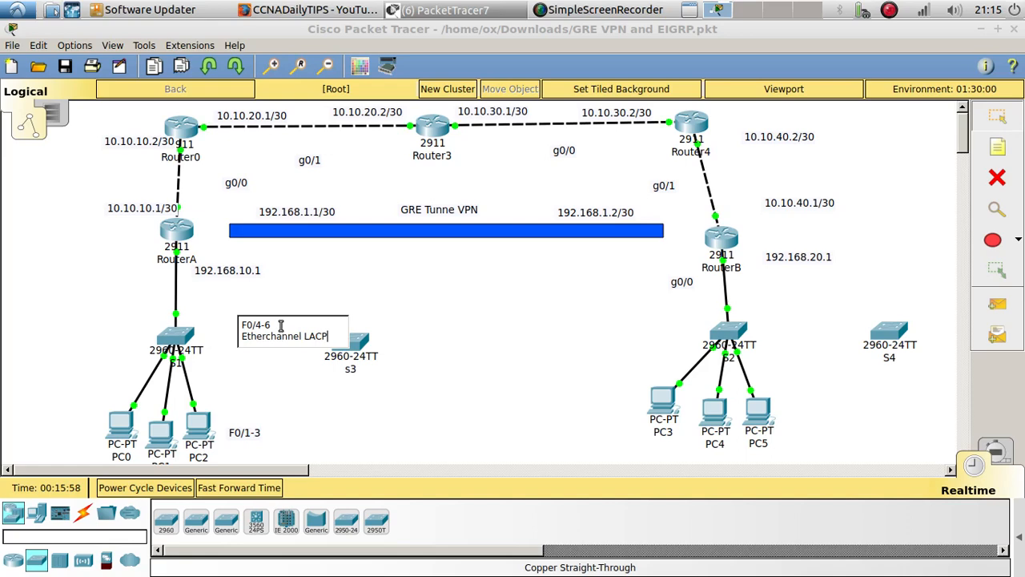
{"action": "key", "text": "Escape"}
Duplicate the F0/4-6 Etherchannel LACP note and place the copy between S2 and S4
{"action": "left_click_drag", "start_coordinate": [272, 324], "coordinate": [821, 306]}
{"action": "key", "text": "ctrl+c"}
{"action": "key", "text": "ctrl+v"}
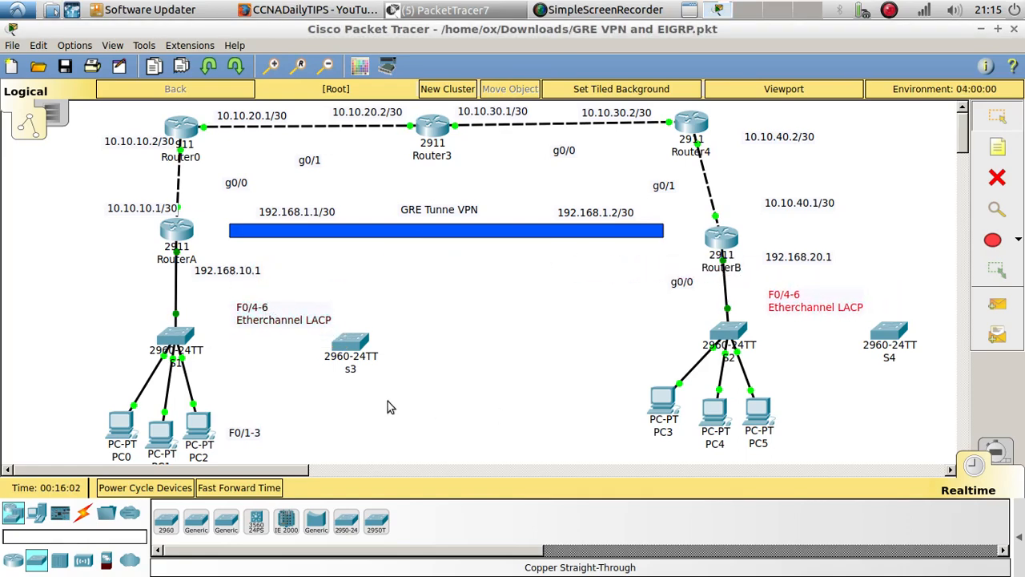
Reopen the S3 command line and exit interface range mode to global configuration mode
{"action": "left_click", "coordinate": [336, 340]}
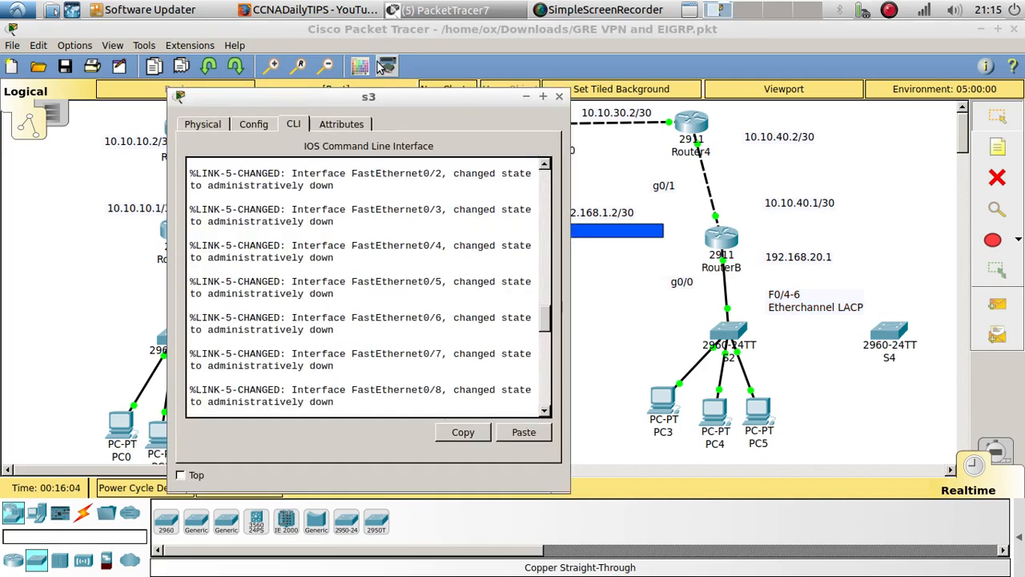
{"action": "left_click_drag", "start_coordinate": [375, 97], "coordinate": [622, 68]}
{"action": "scroll", "coordinate": [648, 257], "scroll_direction": "down", "scroll_amount": 15}
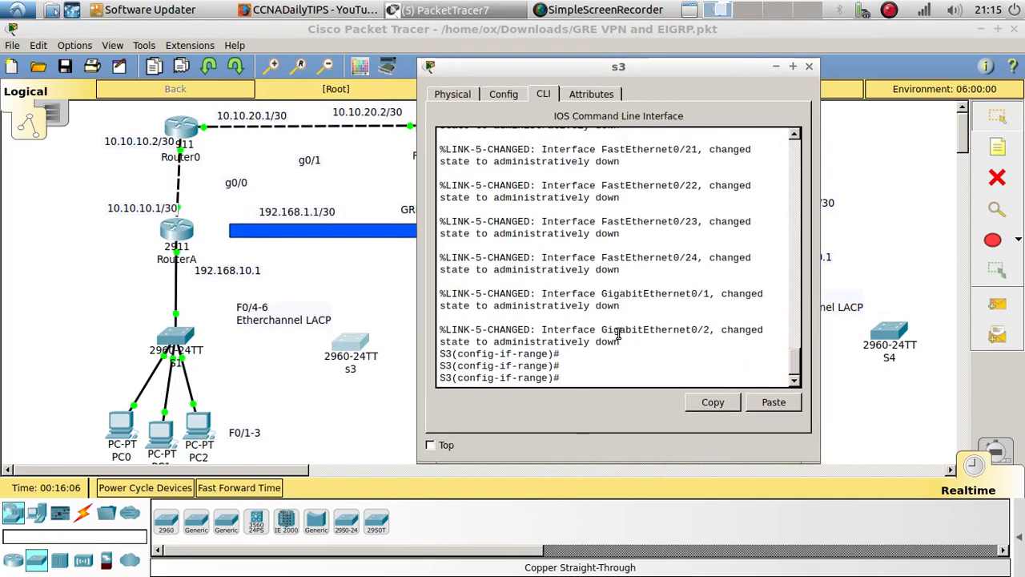
{"action": "type", "text": "exit"}
{"action": "key", "text": "Return"}
{"action": "key", "text": "Return"}
{"action": "key", "text": "Return"}
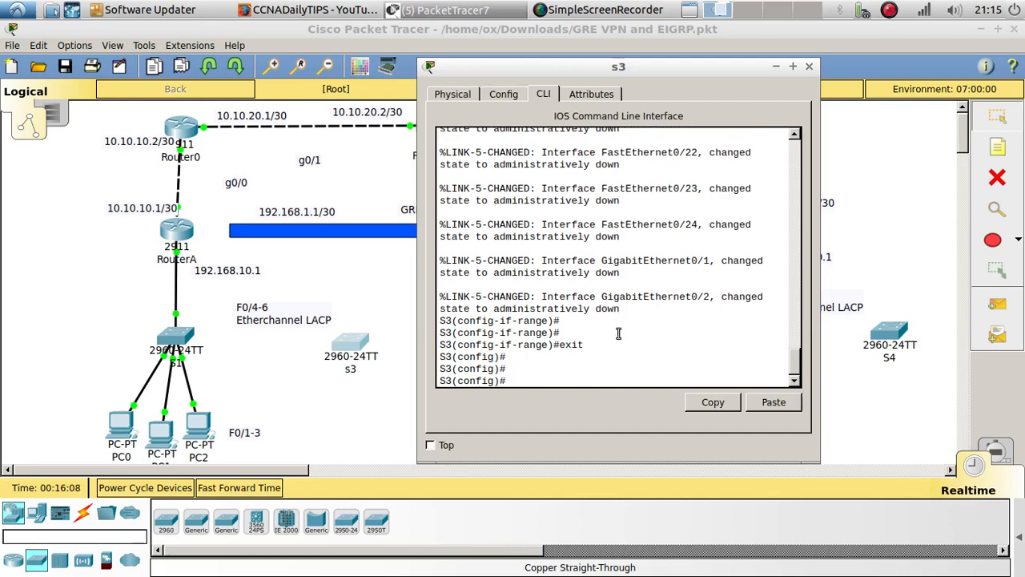
Set S3 to VTP client mode and assign it the VTP domain cisco
{"action": "type", "text": "vtp mode client"}
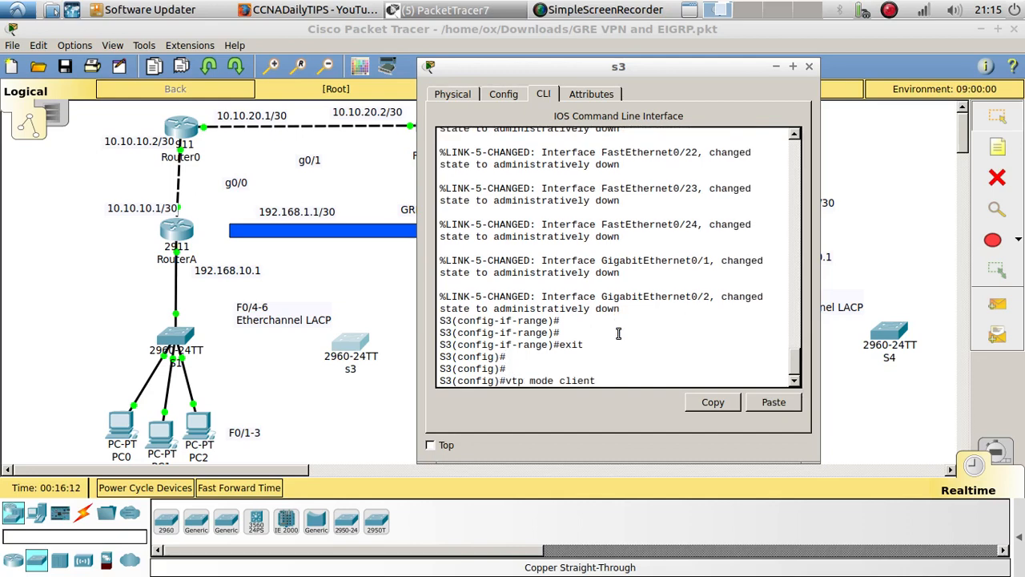
{"action": "key", "text": "Return"}
{"action": "type", "text": "vtp"}
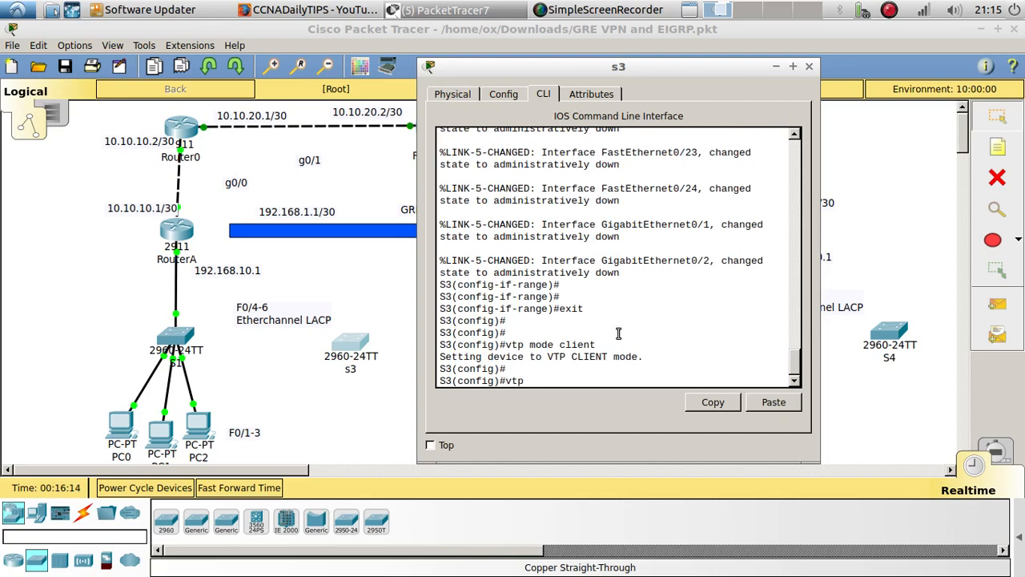
{"action": "type", "text": " domain cisco"}
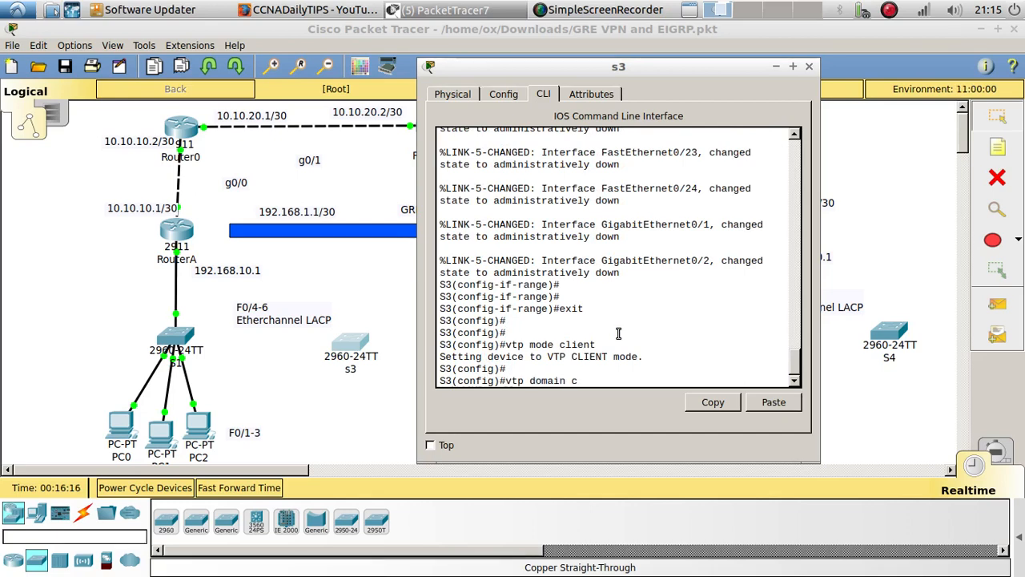
{"action": "key", "text": "Return"}
Set the VTP password on S3
{"action": "type", "text": "vtp p"}
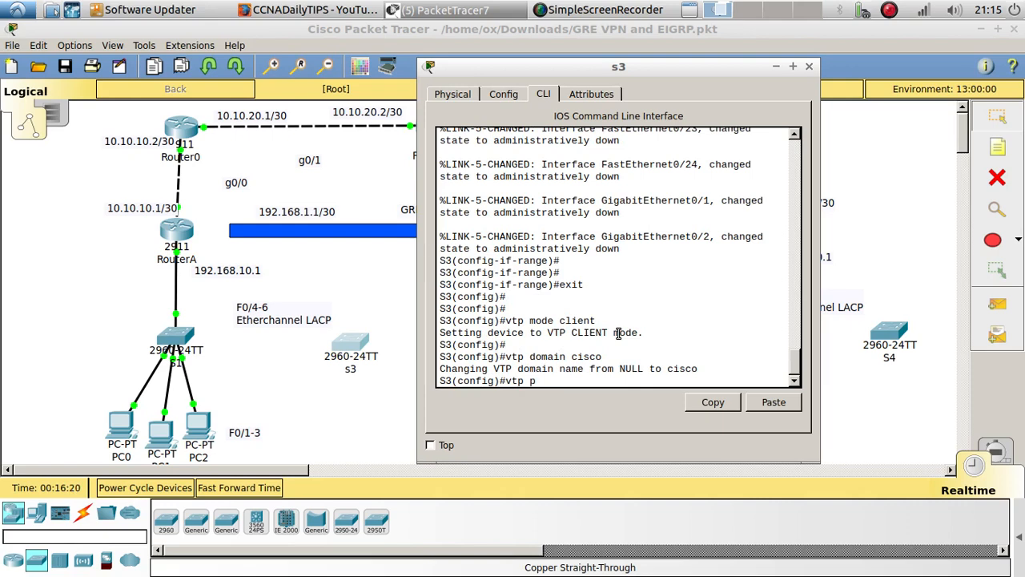
{"action": "type", "text": "as"}
{"action": "key", "text": "Tab"}
{"action": "type", "text": "ci"}
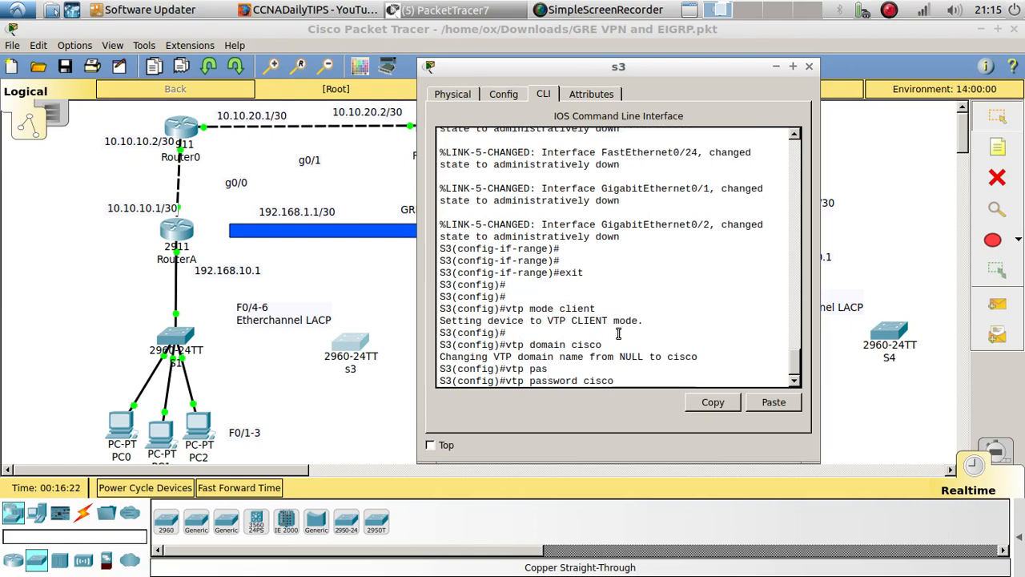
{"action": "type", "text": "sco"}
{"action": "key", "text": "Return"}
{"action": "key", "text": "Return"}
{"action": "key", "text": "Return"}
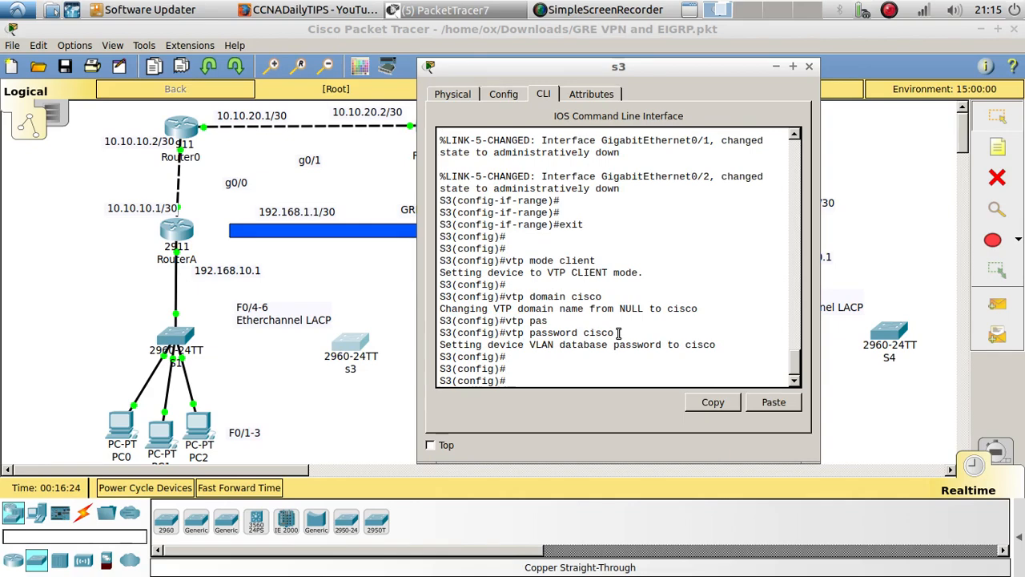
Configure the interface range f0/4-6 on S3 as trunk ports
{"action": "left_click_drag", "start_coordinate": [631, 68], "coordinate": [667, 65]}
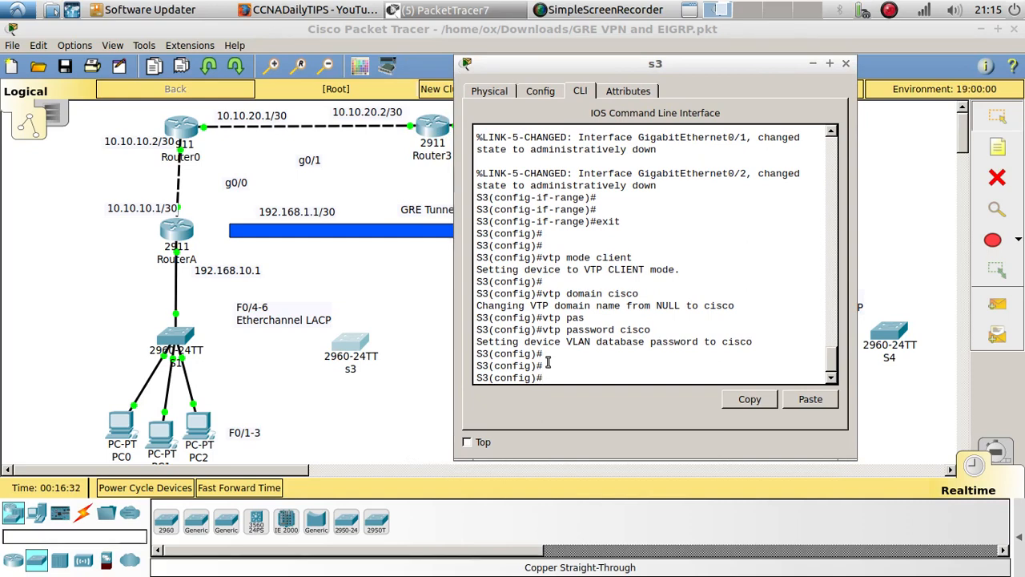
{"action": "type", "text": "int range f0/4-6"}
{"action": "key", "text": "Return"}
{"action": "key", "text": "Return"}
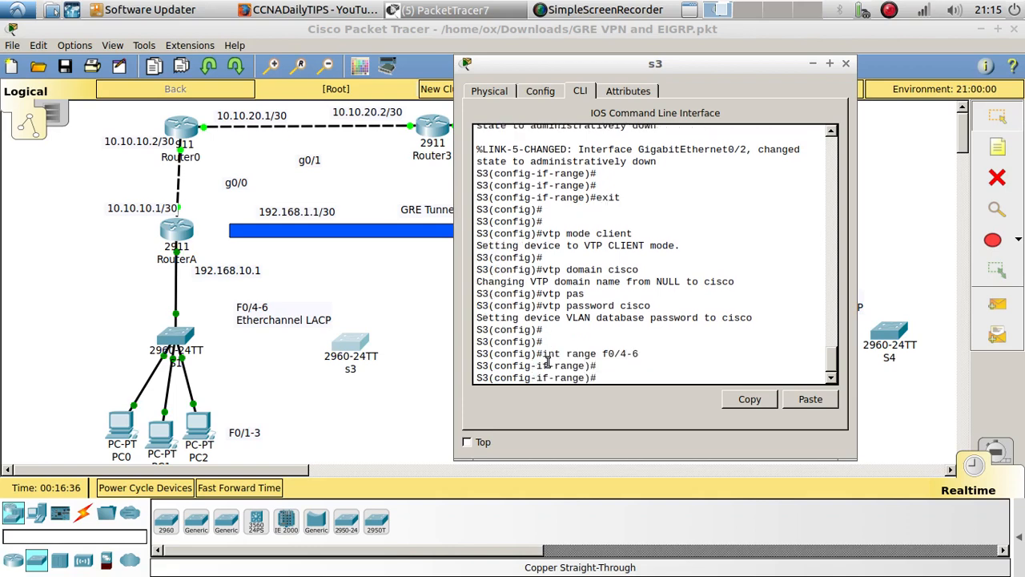
{"action": "type", "text": "swi"}
{"action": "key", "text": "Tab"}
{"action": "type", "text": "tr"}
{"action": "key", "text": "Tab"}
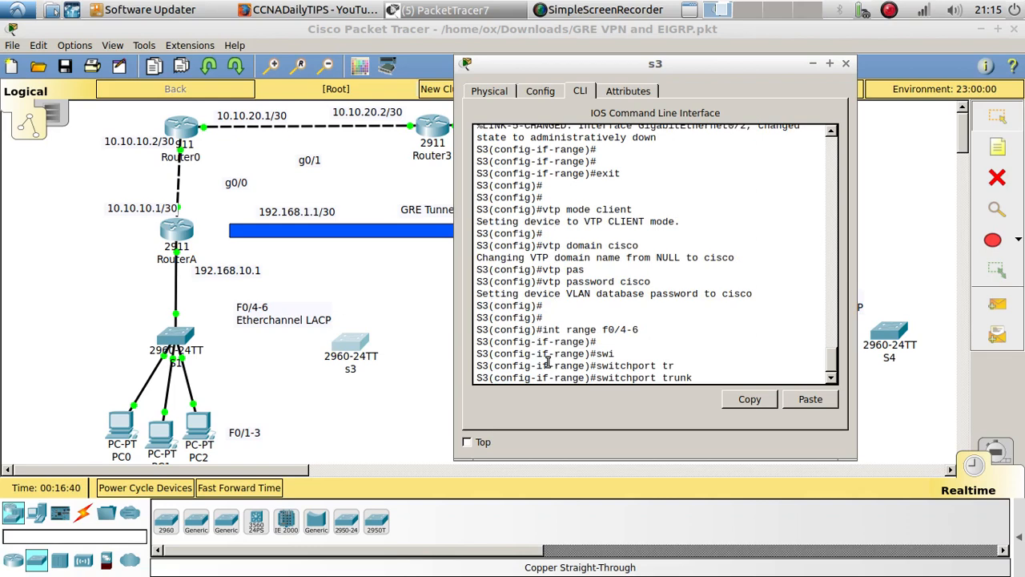
{"action": "key", "text": "BackSpace"}
{"action": "key", "text": "BackSpace"}
{"action": "key", "text": "BackSpace"}
{"action": "key", "text": "BackSpace"}
{"action": "key", "text": "BackSpace"}
{"action": "type", "text": "mo"}
{"action": "key", "text": "Tab"}
{"action": "type", "text": "tr"}
{"action": "key", "text": "Tab"}
{"action": "key", "text": "Return"}
{"action": "key", "text": "Return"}
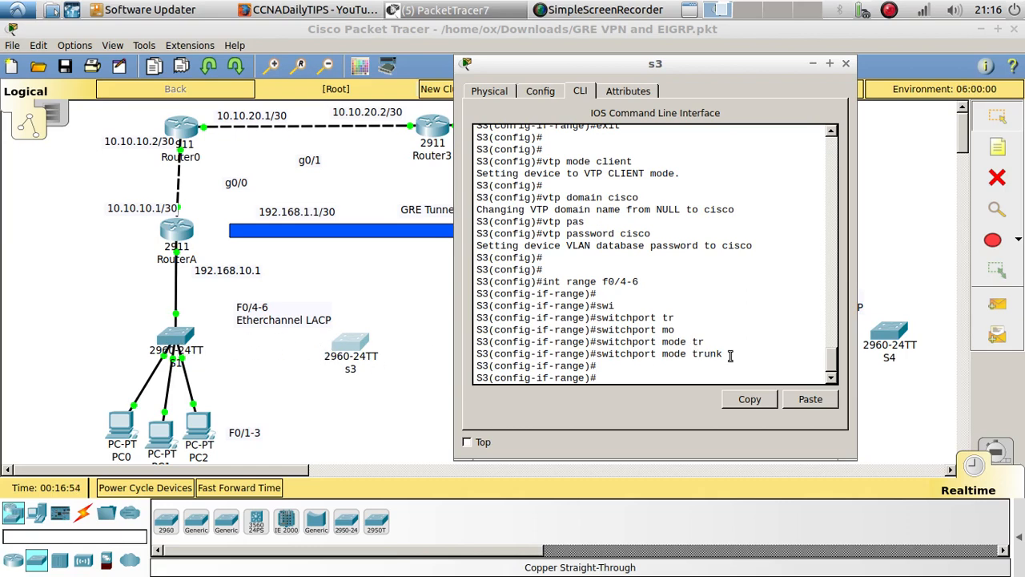
{"action": "left_click_drag", "start_coordinate": [729, 355], "coordinate": [598, 355]}
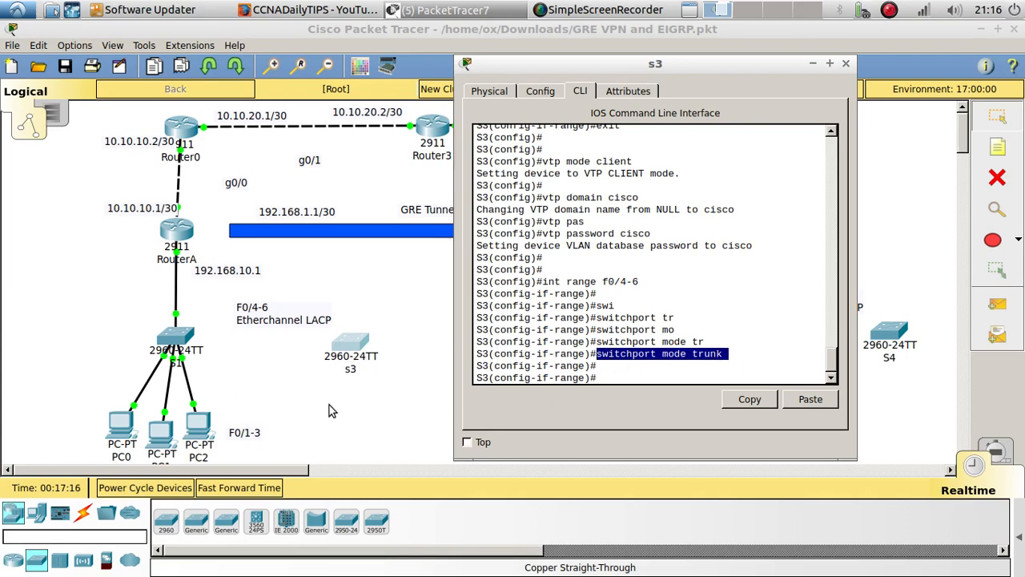
{"action": "left_click", "coordinate": [614, 373]}
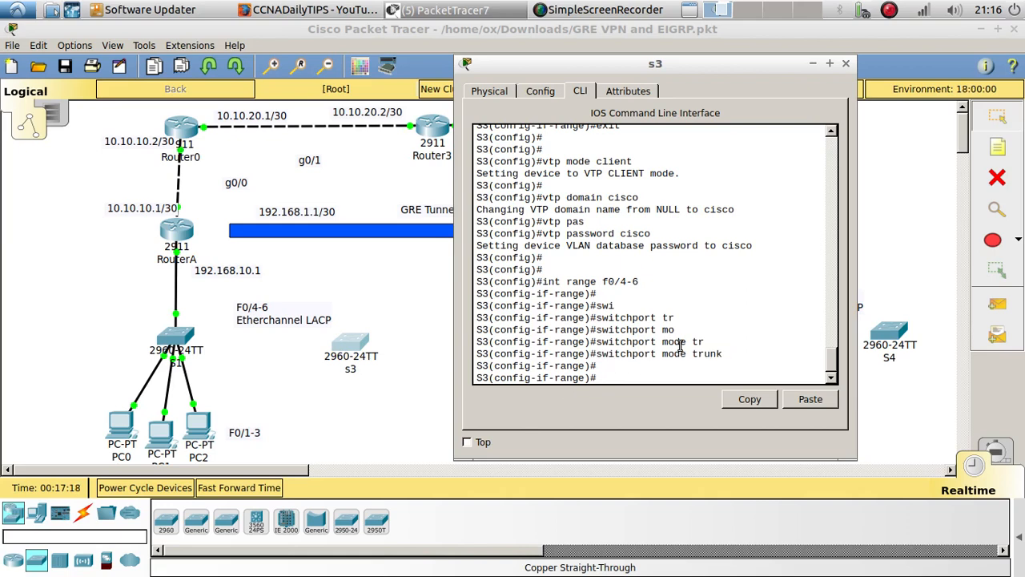
{"action": "left_click_drag", "start_coordinate": [730, 353], "coordinate": [697, 353]}
{"action": "left_click", "coordinate": [659, 374]}
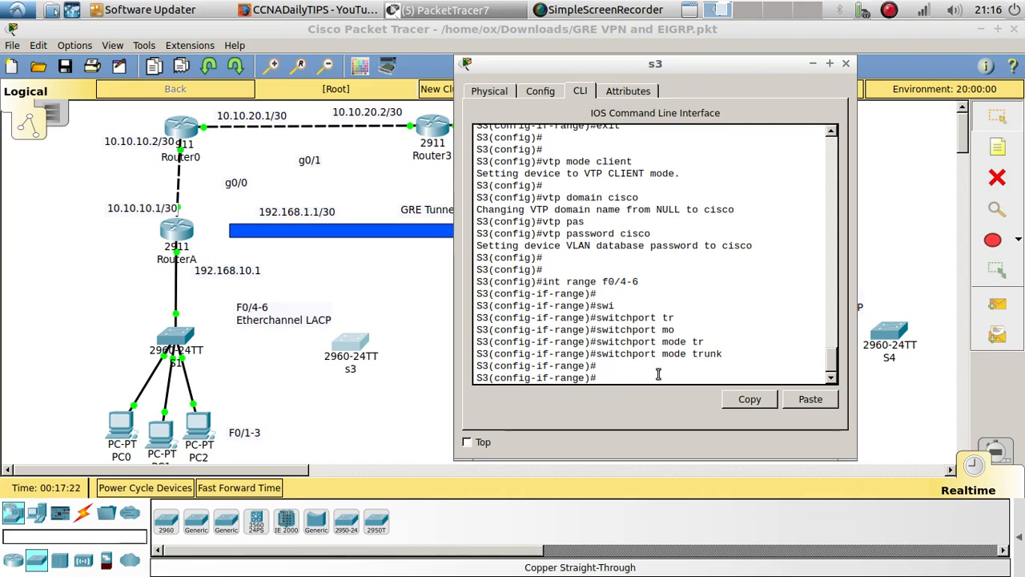
Set the channel protocol of S3's f0/4-6 range to LACP
{"action": "type", "text": "channel"}
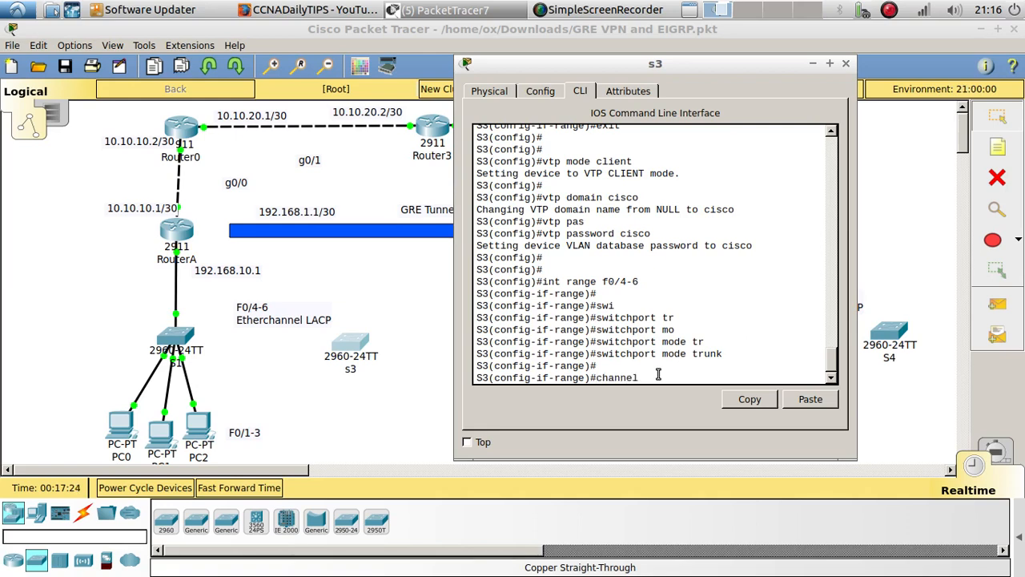
{"action": "type", "text": "-"}
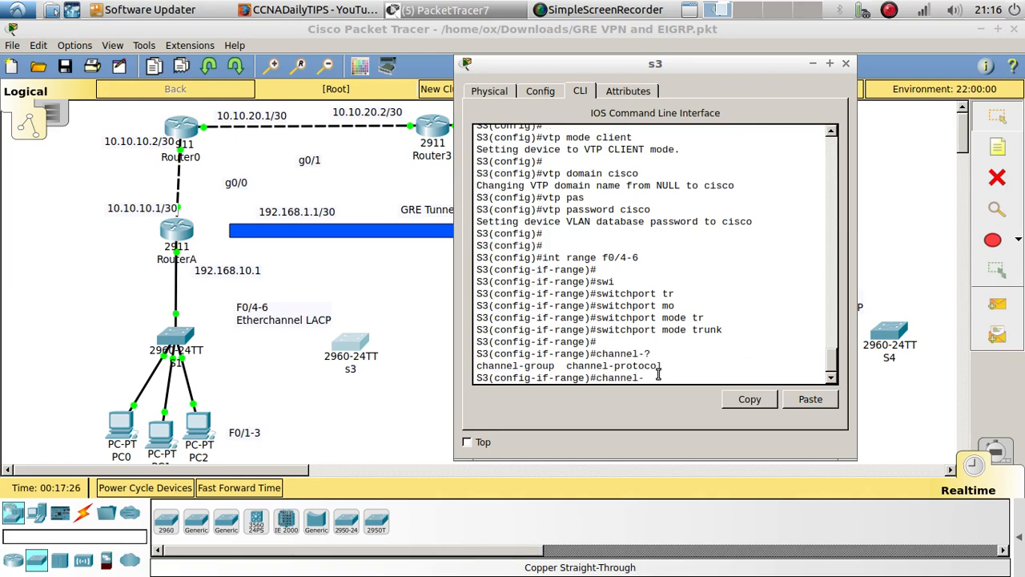
{"action": "type", "text": "?po"}
{"action": "key", "text": "Tab"}
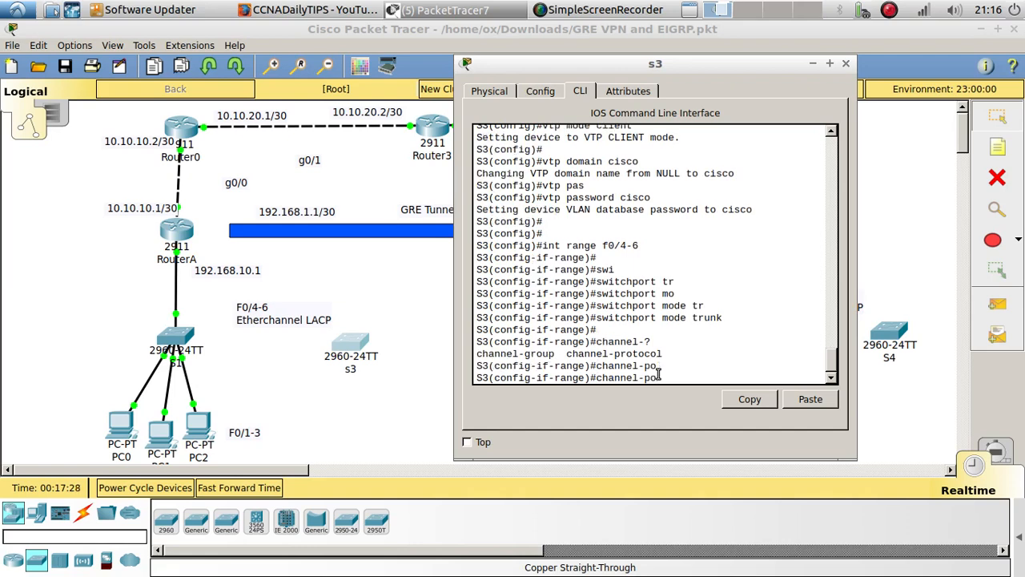
{"action": "key", "text": "BackSpace"}
{"action": "type", "text": "ro"}
{"action": "key", "text": "Tab"}
{"action": "type", "text": "la"}
{"action": "key", "text": "Tab"}
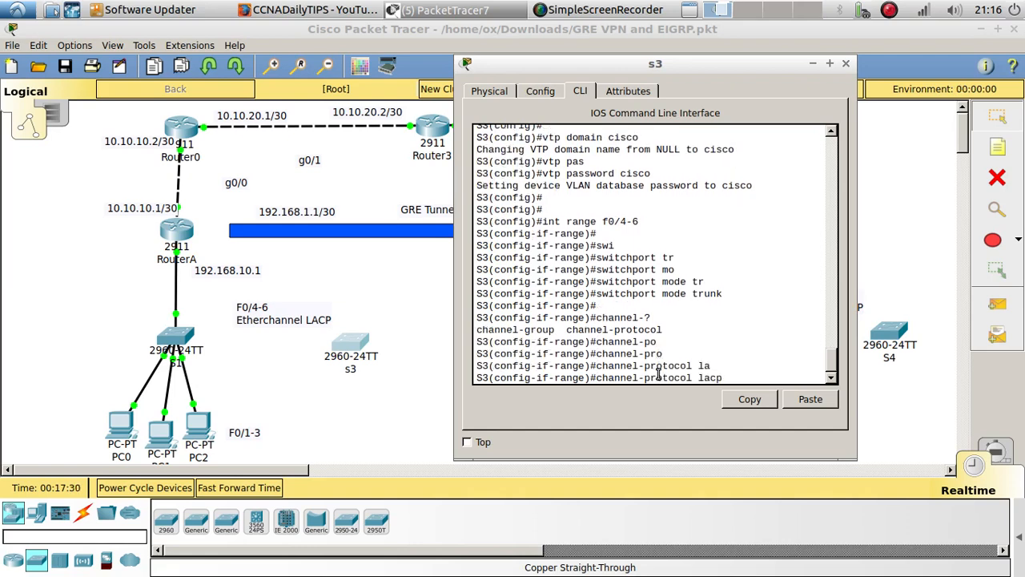
{"action": "key", "text": "Return"}
Assign S3's f0/4-6 range to channel group 1 in active mode, consulting the command help for the options
{"action": "type", "text": "chan"}
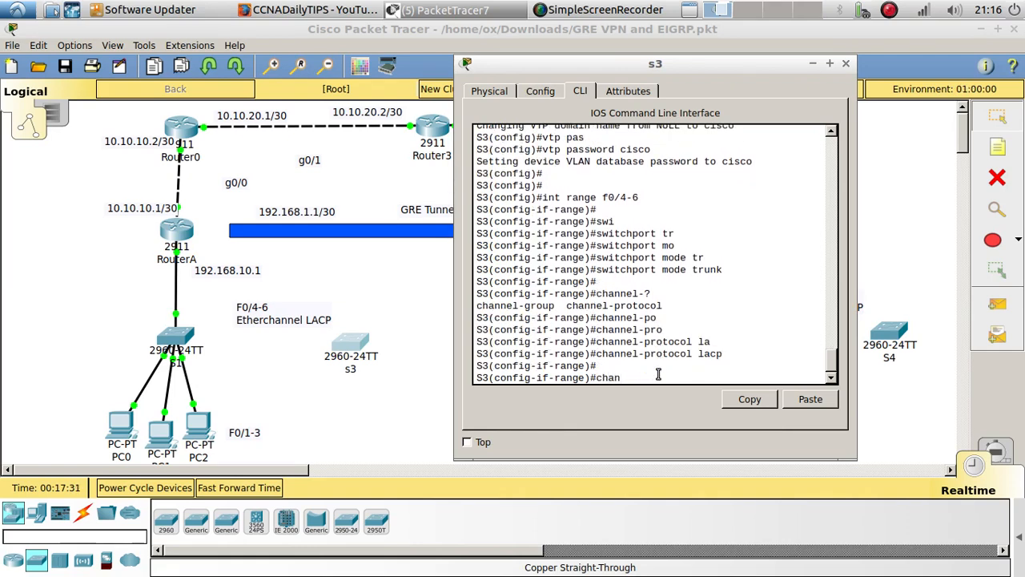
{"action": "type", "text": "n"}
{"action": "key", "text": "Tab"}
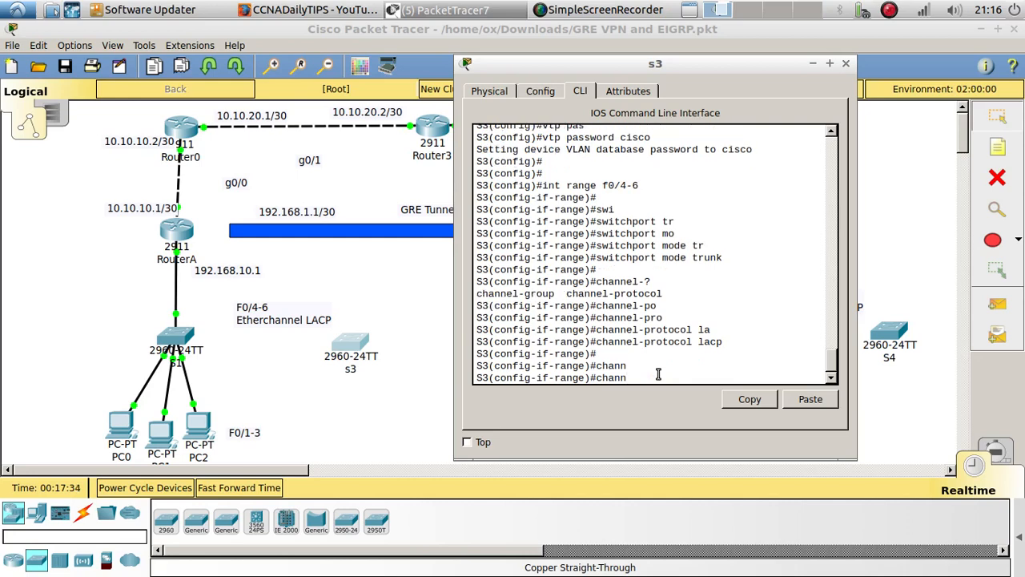
{"action": "type", "text": "el-"}
{"action": "type", "text": "o"}
{"action": "key", "text": "Tab"}
{"action": "type", "text": "?"}
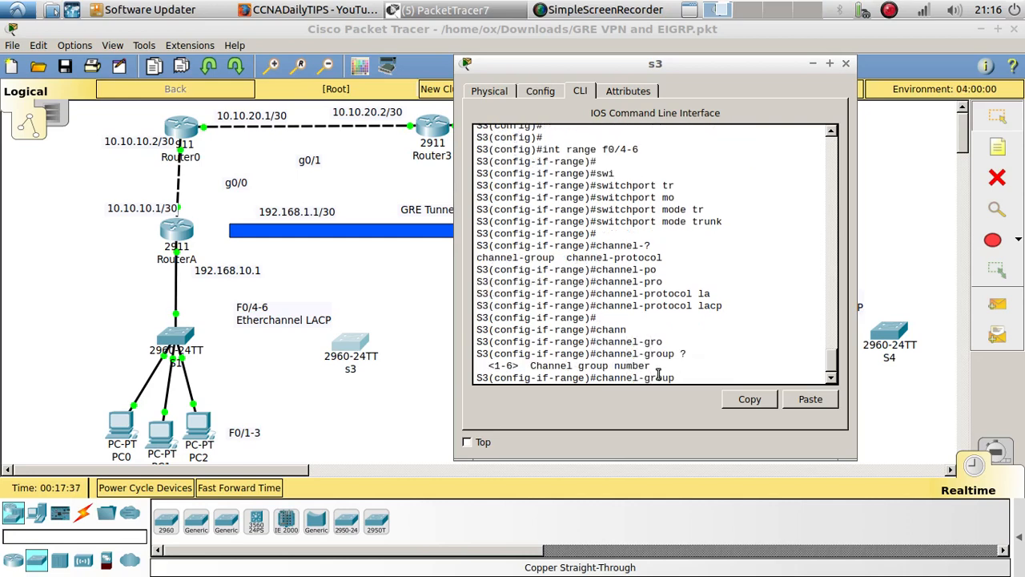
{"action": "type", "text": "1 ?"}
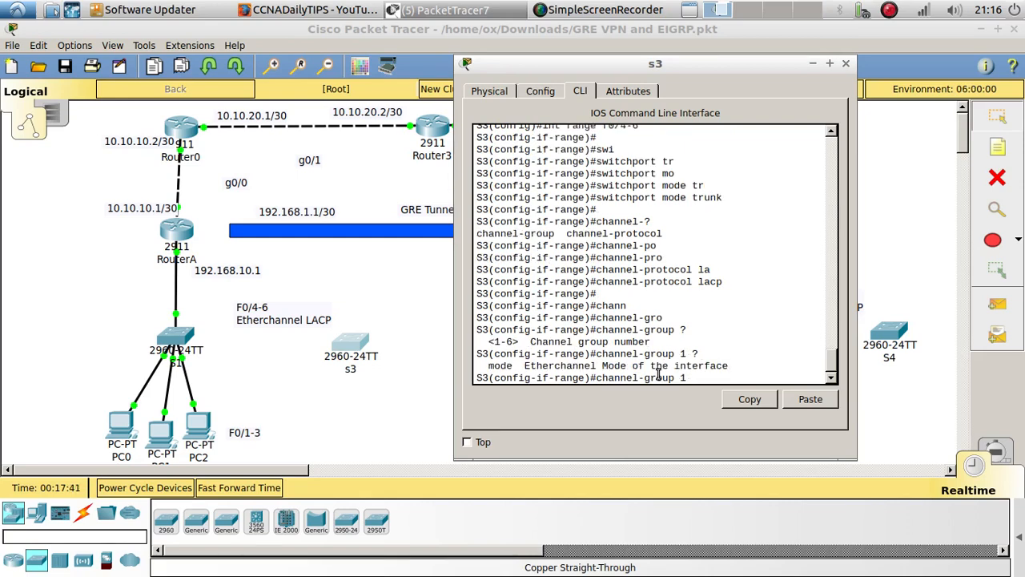
{"action": "key", "text": "Tab"}
{"action": "type", "text": "?"}
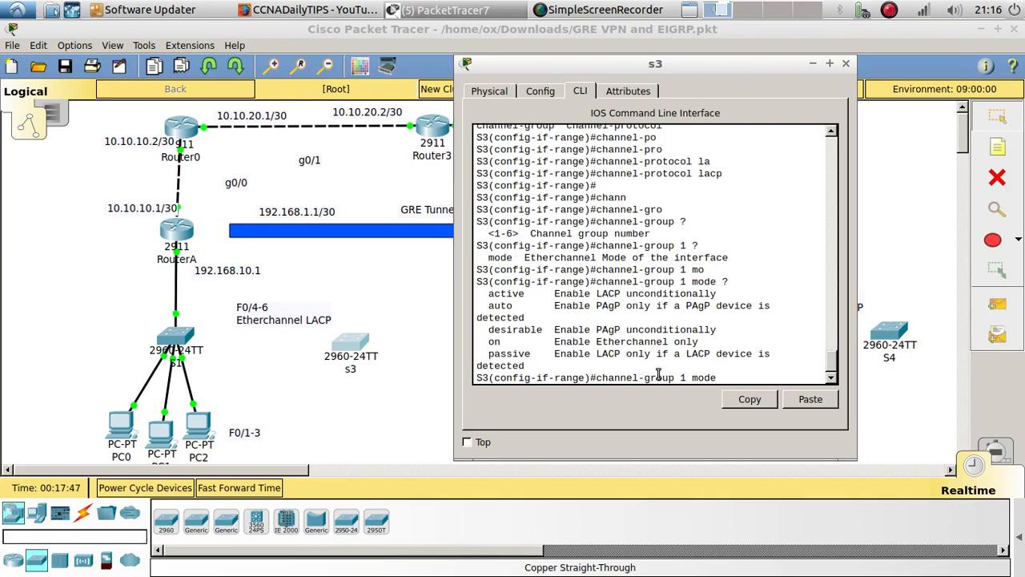
{"action": "type", "text": "ac"}
{"action": "key", "text": "Tab"}
{"action": "key", "text": "Return"}
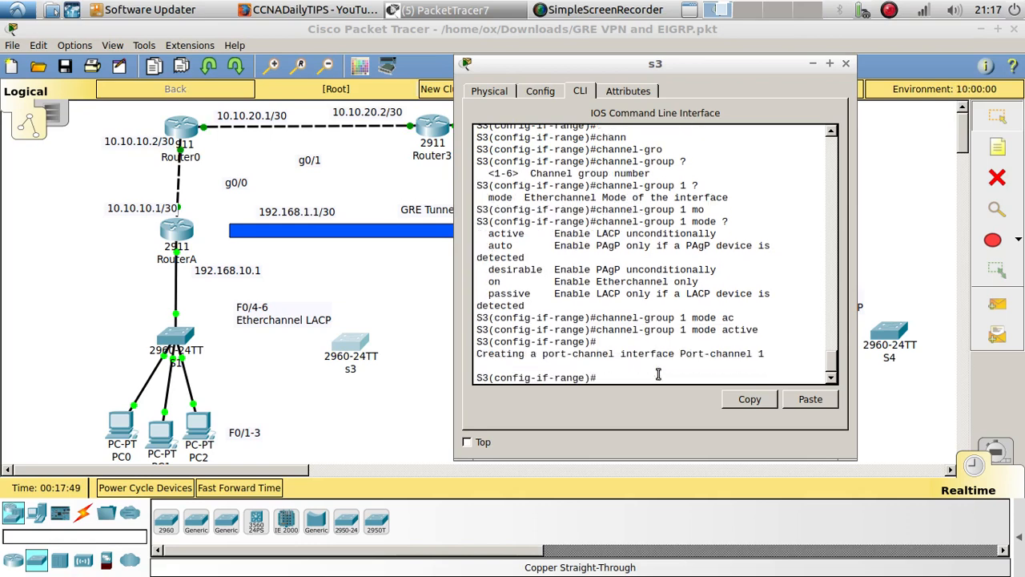
{"action": "key", "text": "Return"}
{"action": "key", "text": "Return"}
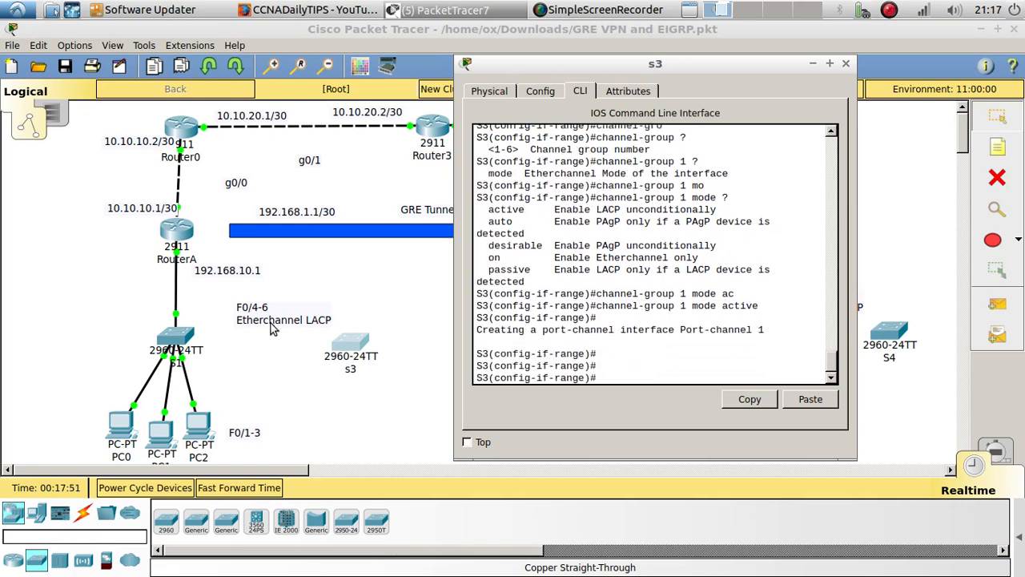
Open the S1 command line and configure the interface range f0/4-6 as trunk ports
{"action": "left_click", "coordinate": [174, 338]}
{"action": "left_click", "coordinate": [471, 415]}
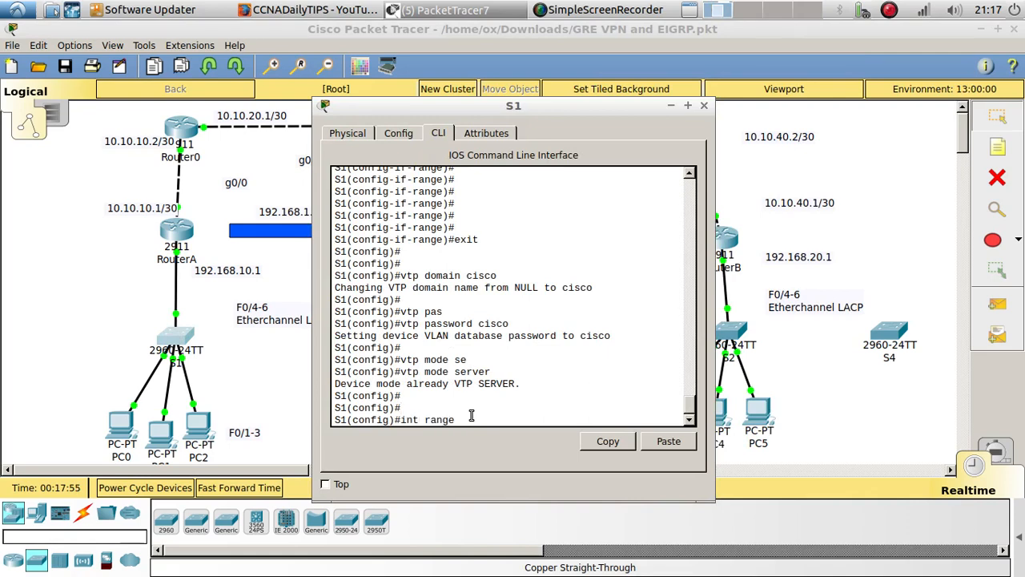
{"action": "type", "text": "int range f0/4-6"}
{"action": "key", "text": "Return"}
{"action": "key", "text": "Return"}
{"action": "type", "text": "sw"}
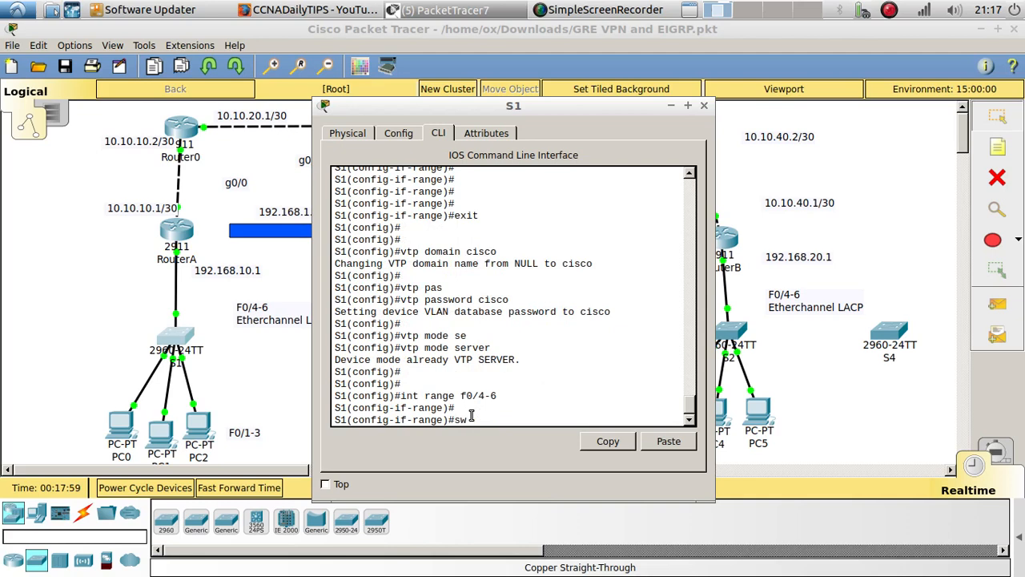
{"action": "type", "text": "i"}
{"action": "key", "text": "Tab"}
{"action": "type", "text": "mo"}
{"action": "key", "text": "Tab"}
{"action": "type", "text": "tr"}
{"action": "key", "text": "Tab"}
{"action": "key", "text": "Return"}
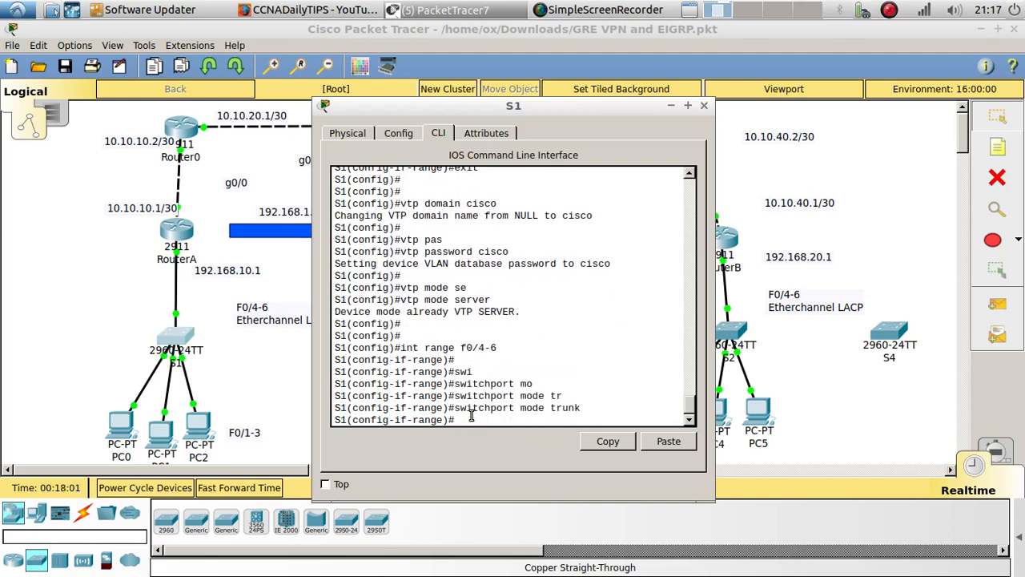
{"action": "key", "text": "Return"}
{"action": "key", "text": "Return"}
Set the channel protocol of S1's f0/4-6 range to LACP
{"action": "type", "text": "e)#"}
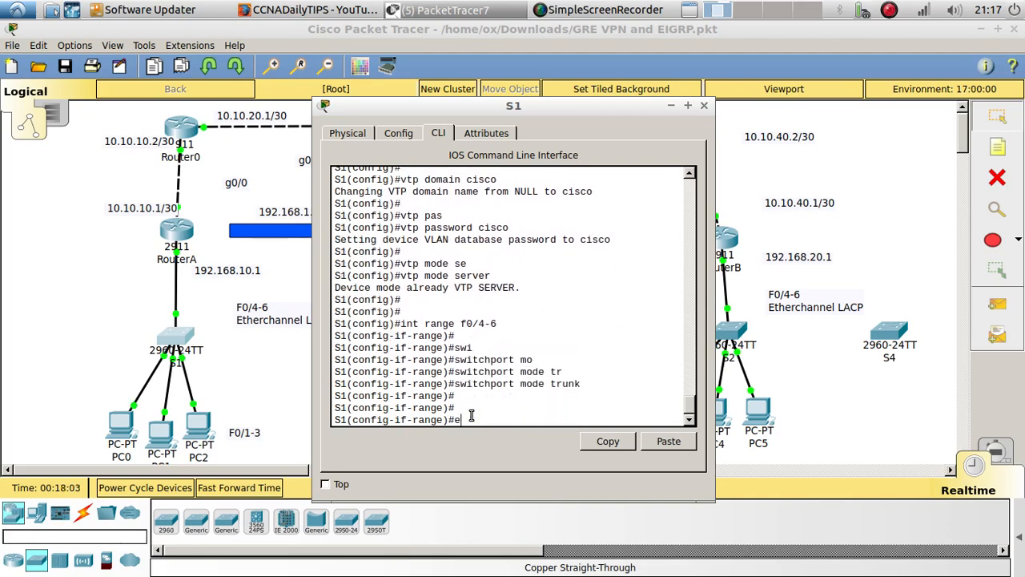
{"action": "type", "text": "channel-p"}
{"action": "key", "text": "Tab"}
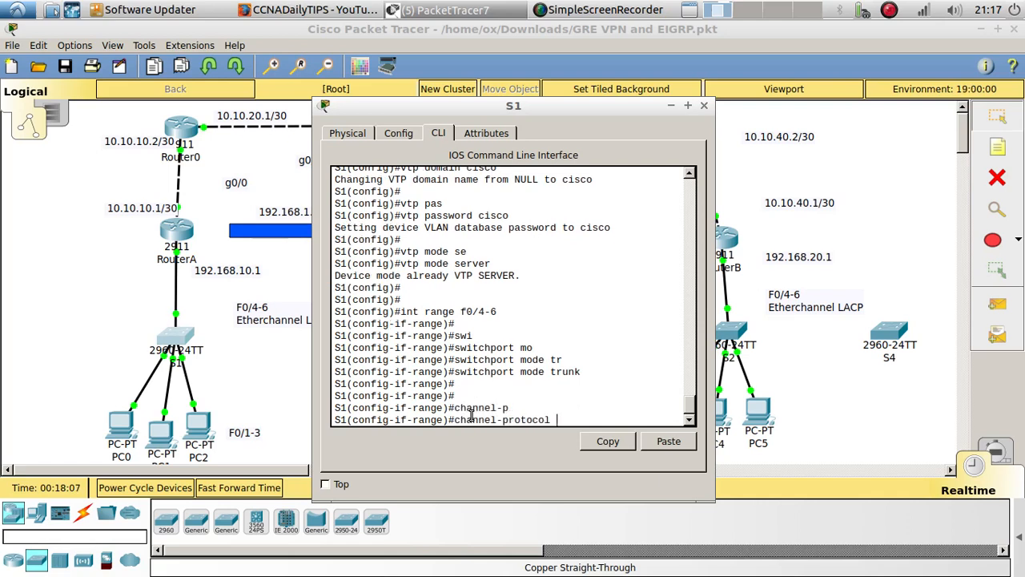
{"action": "type", "text": "la"}
{"action": "key", "text": "Tab"}
{"action": "key", "text": "Return"}
{"action": "key", "text": "Return"}
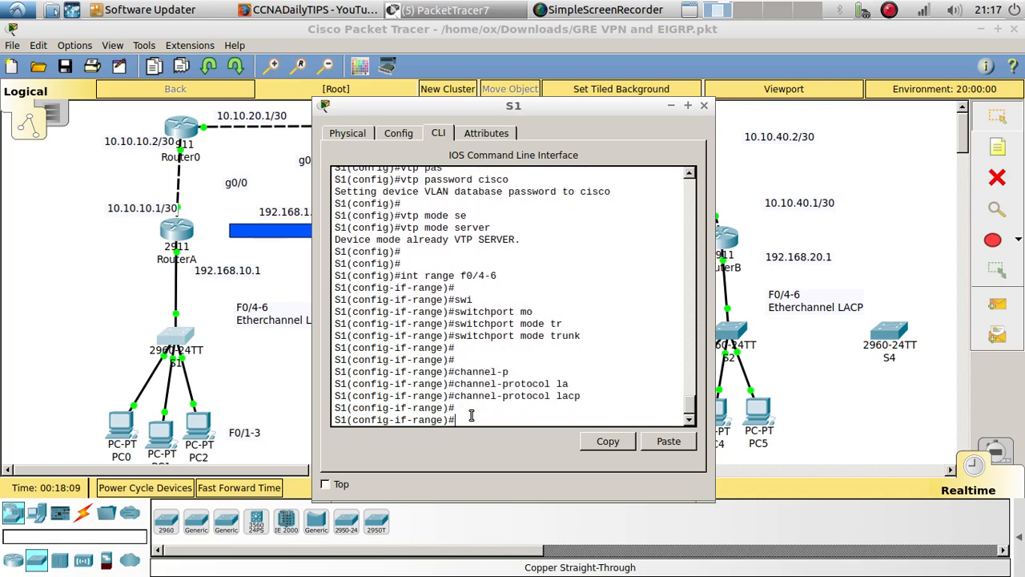
Assign S1's f0/4-6 range to channel group 1 in passive mode, consulting the command help for the options
{"action": "type", "text": "chann"}
{"action": "key", "text": "Tab"}
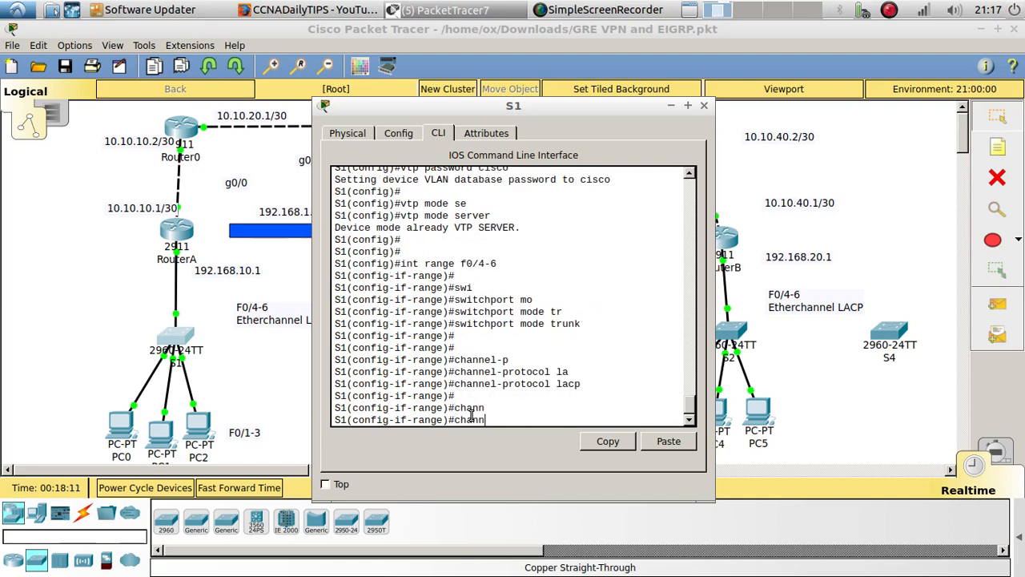
{"action": "type", "text": "el-gr"}
{"action": "key", "text": "Tab"}
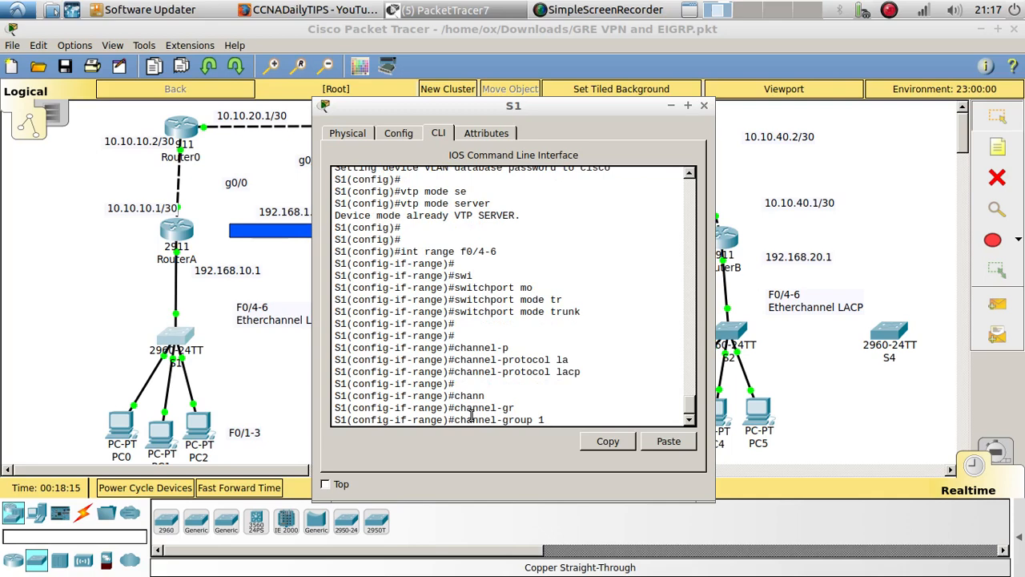
{"action": "type", "text": "1 ?"}
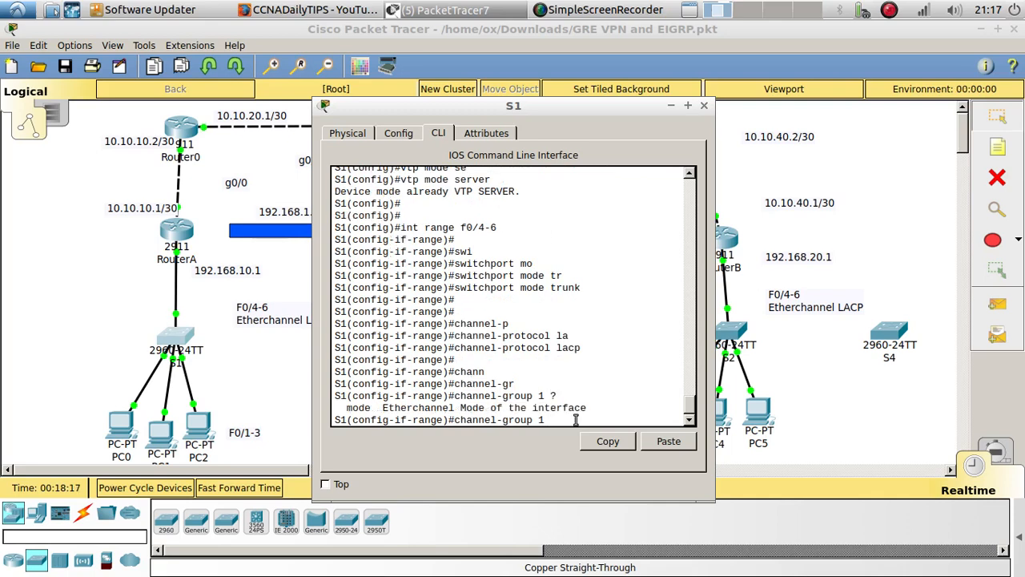
{"action": "type", "text": "mo"}
{"action": "key", "text": "Tab"}
{"action": "type", "text": "?"}
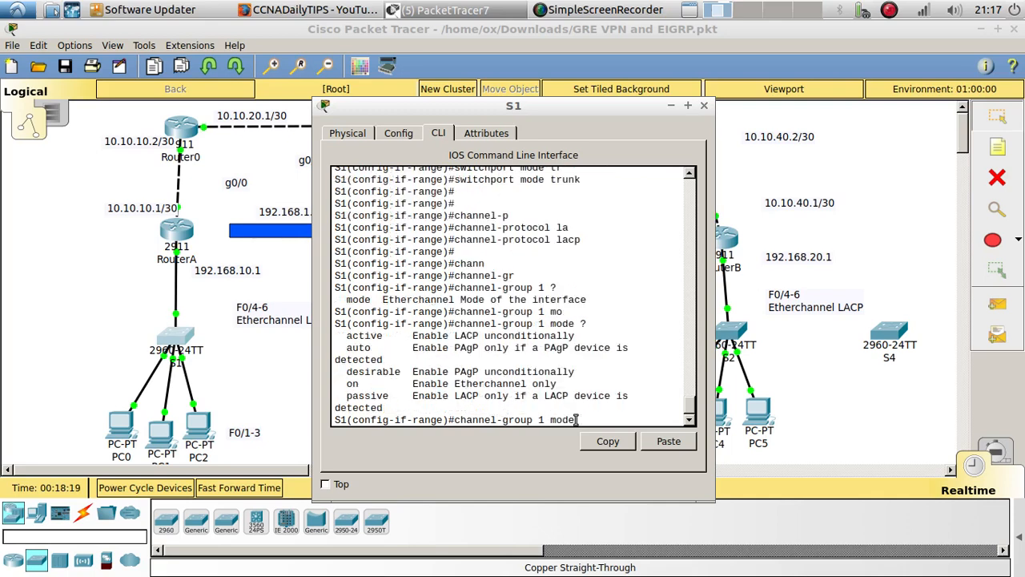
{"action": "type", "text": "pa"}
{"action": "key", "text": "Tab"}
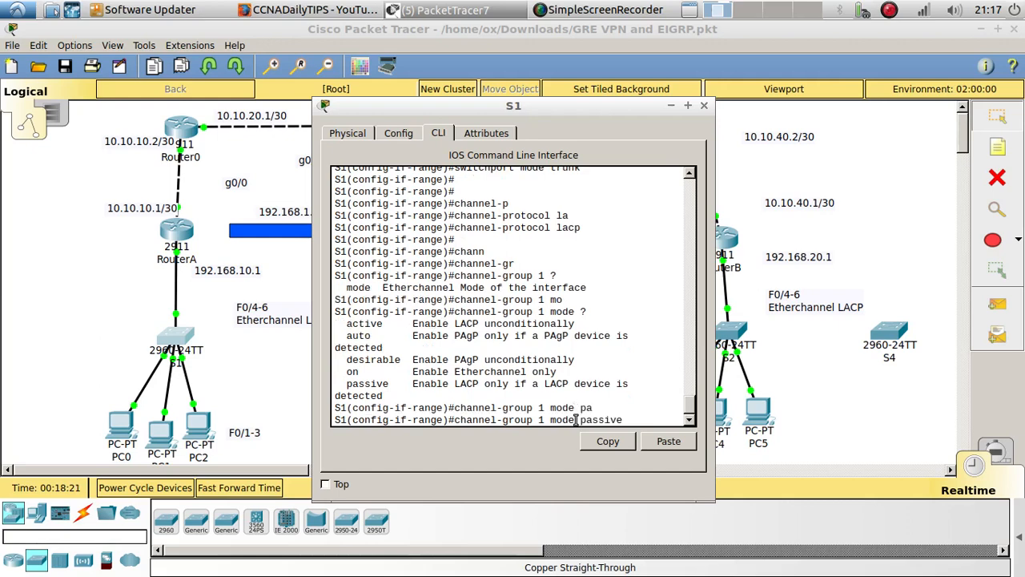
{"action": "key", "text": "Return"}
{"action": "key", "text": "Return"}
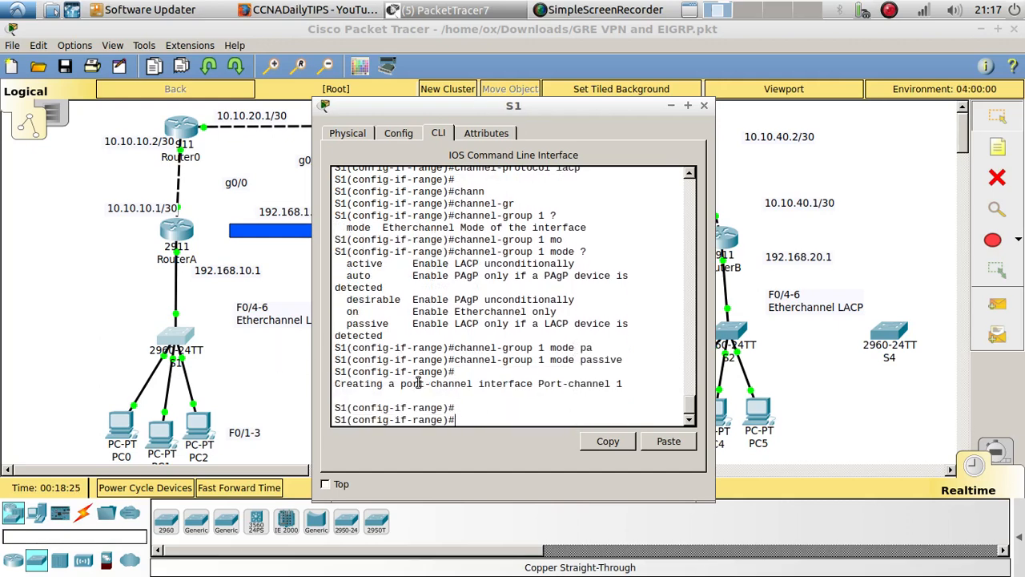
Connect FastEthernet0/4 of S1 to FastEthernet0/4 of S3 with a copper cross-over cable
{"action": "left_click", "coordinate": [253, 404]}
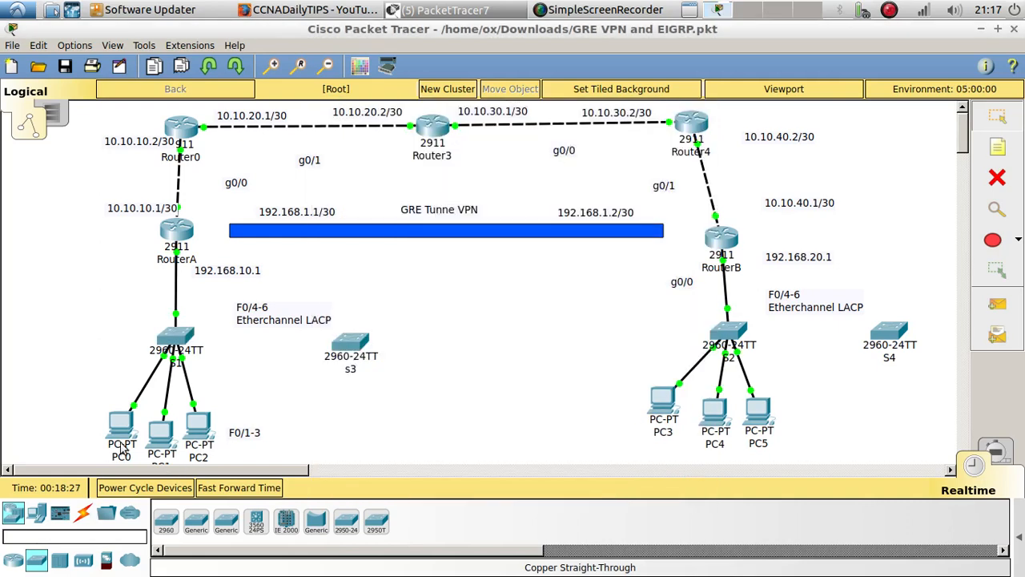
{"action": "left_click", "coordinate": [83, 516]}
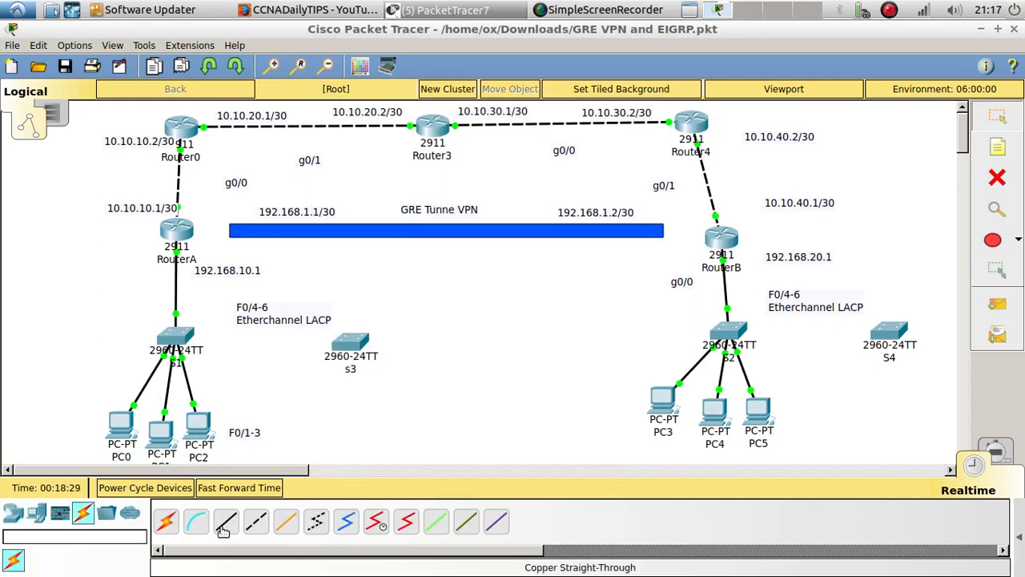
{"action": "left_click", "coordinate": [257, 522]}
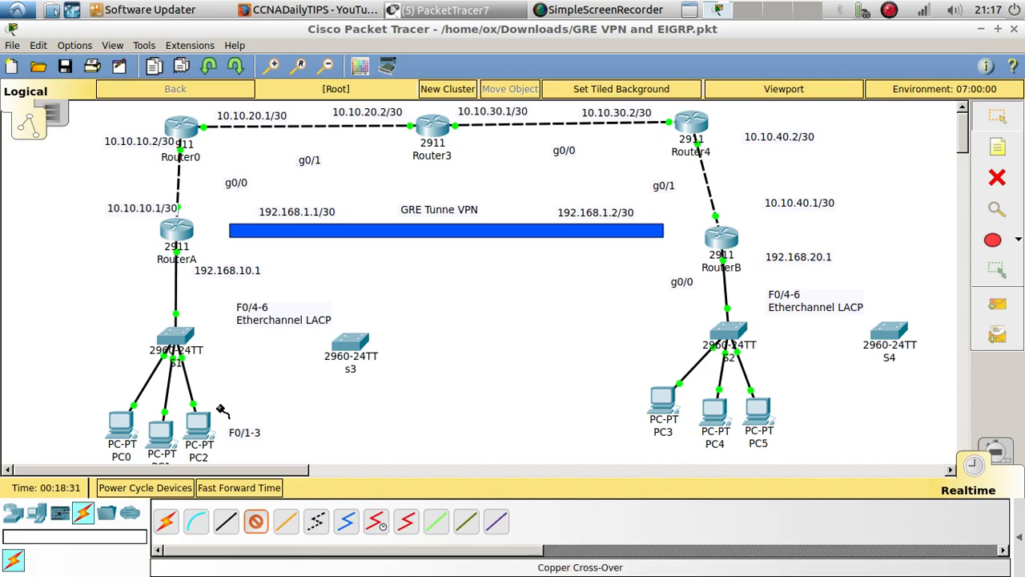
{"action": "left_click", "coordinate": [177, 335]}
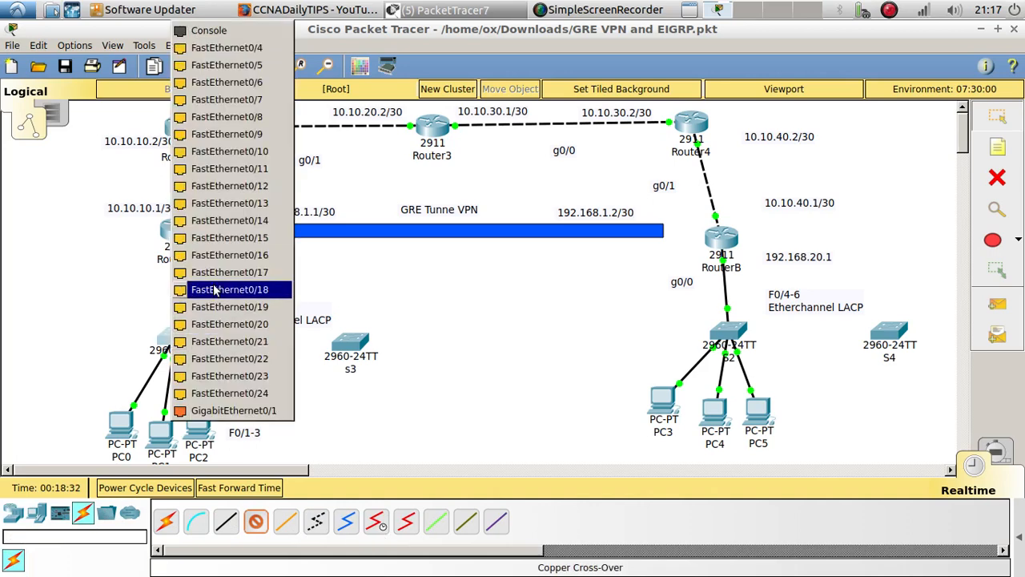
{"action": "left_click", "coordinate": [259, 50]}
{"action": "left_click", "coordinate": [350, 342]}
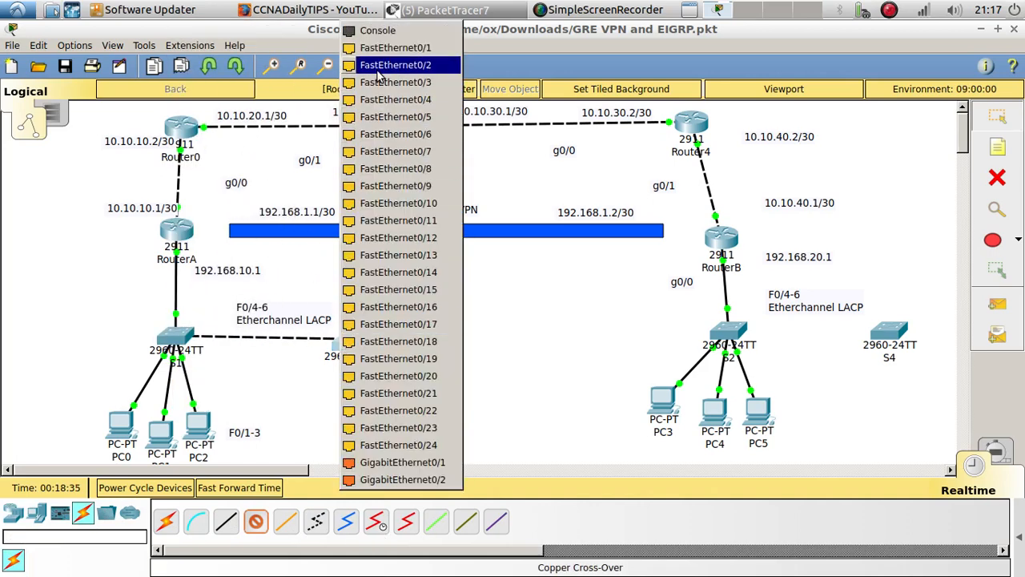
{"action": "left_click", "coordinate": [386, 100]}
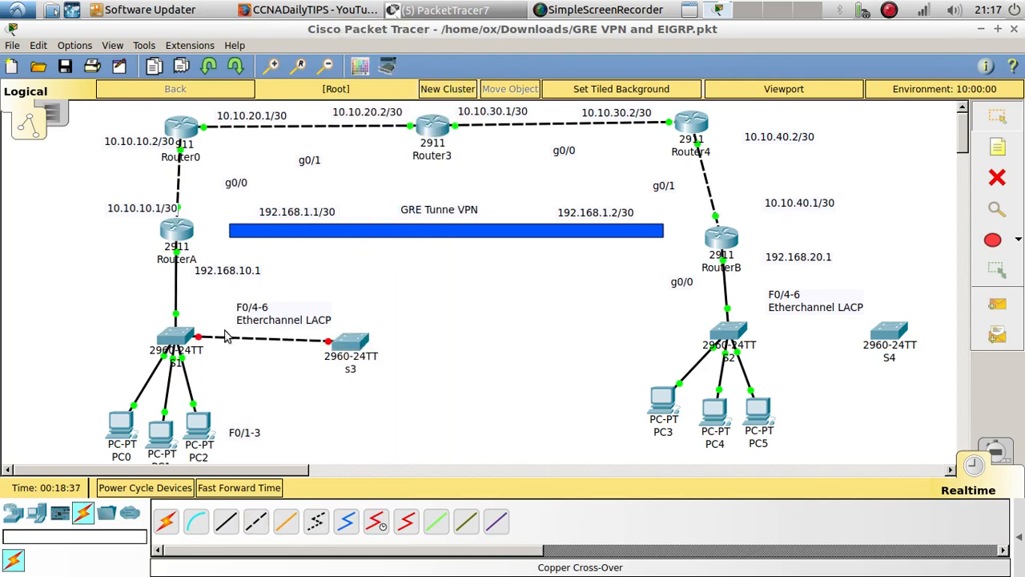
Move switch S1 level with S3 and reselect FastEthernet0/4 as the cable's port on S1
{"action": "left_click_drag", "start_coordinate": [195, 335], "coordinate": [190, 340]}
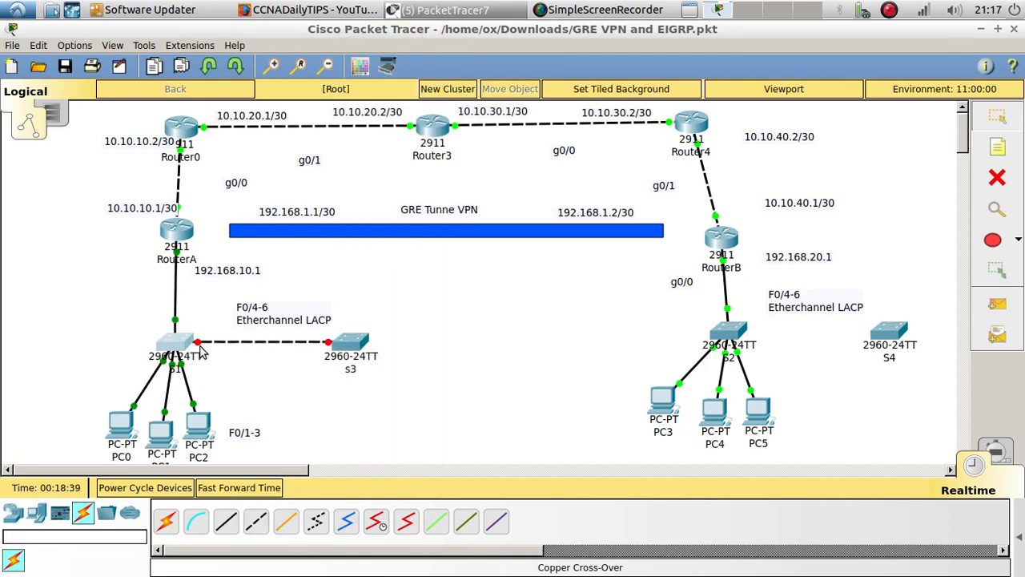
{"action": "left_click", "coordinate": [195, 345]}
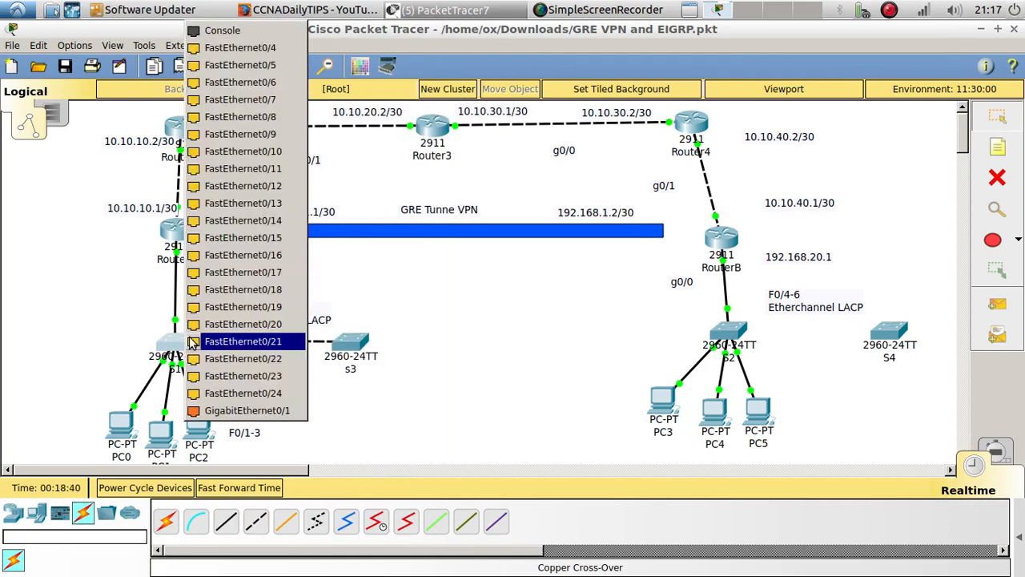
{"action": "left_click", "coordinate": [240, 53]}
Add a second copper cross-over cable between FastEthernet0/5 of S1 and FastEthernet0/5 of S3
{"action": "left_click", "coordinate": [256, 520]}
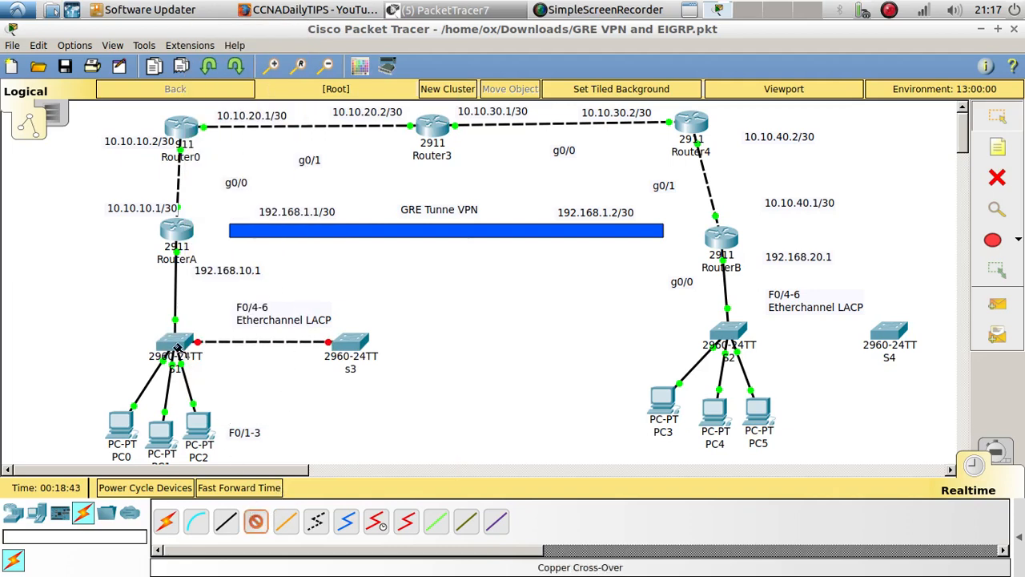
{"action": "left_click", "coordinate": [178, 349]}
{"action": "left_click", "coordinate": [232, 65]}
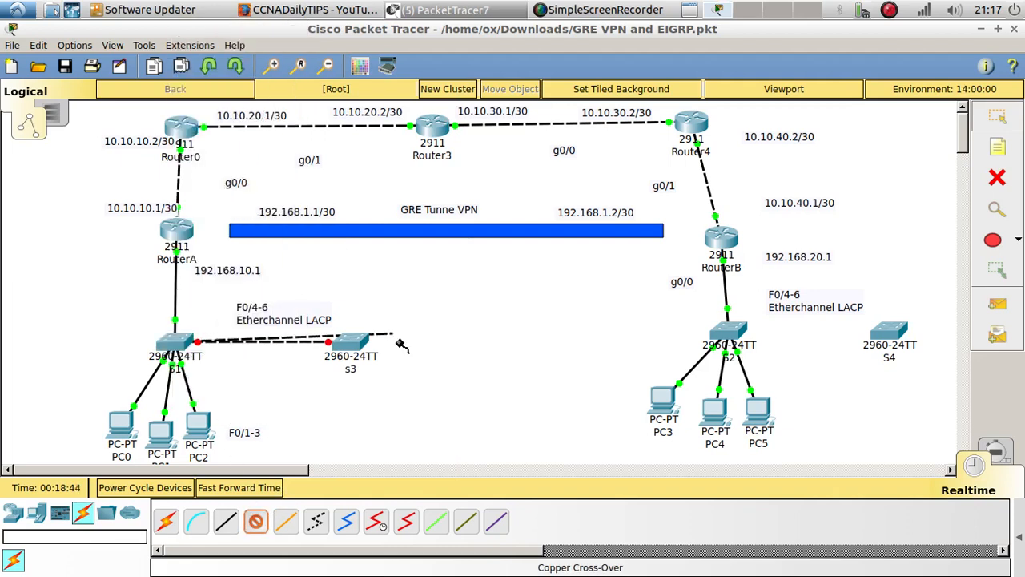
{"action": "left_click", "coordinate": [355, 340]}
{"action": "left_click", "coordinate": [416, 101]}
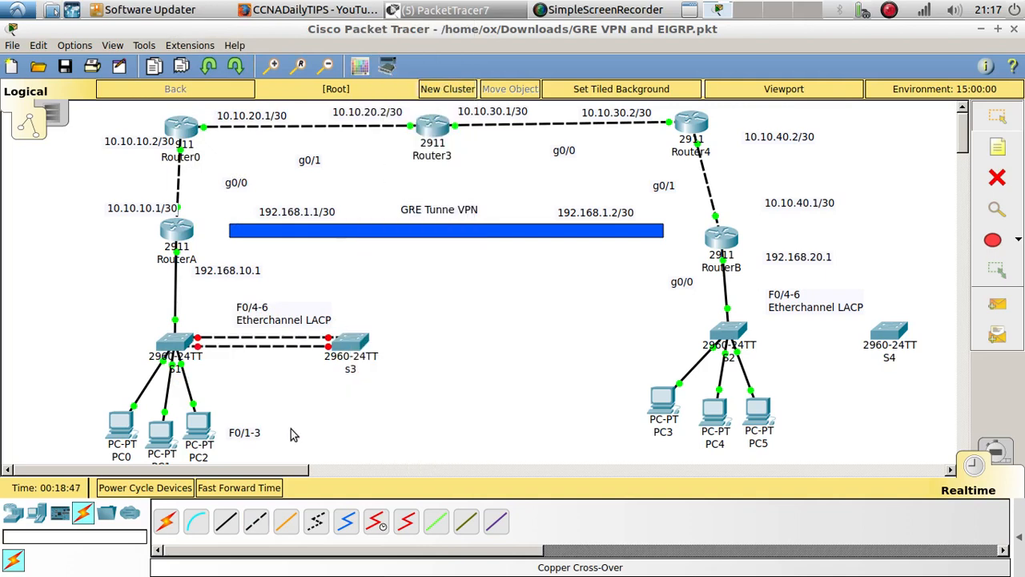
Add a third copper cross-over cable between FastEthernet0/6 of S1 and FastEthernet0/6 of S3
{"action": "left_click", "coordinate": [256, 520]}
{"action": "left_click", "coordinate": [178, 349]}
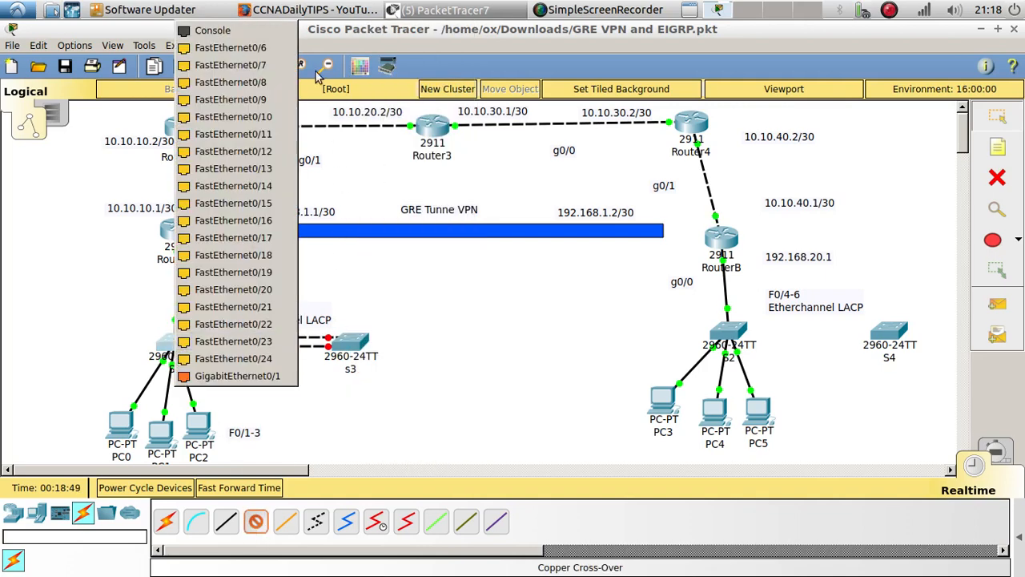
{"action": "left_click", "coordinate": [232, 47]}
{"action": "left_click", "coordinate": [351, 342]}
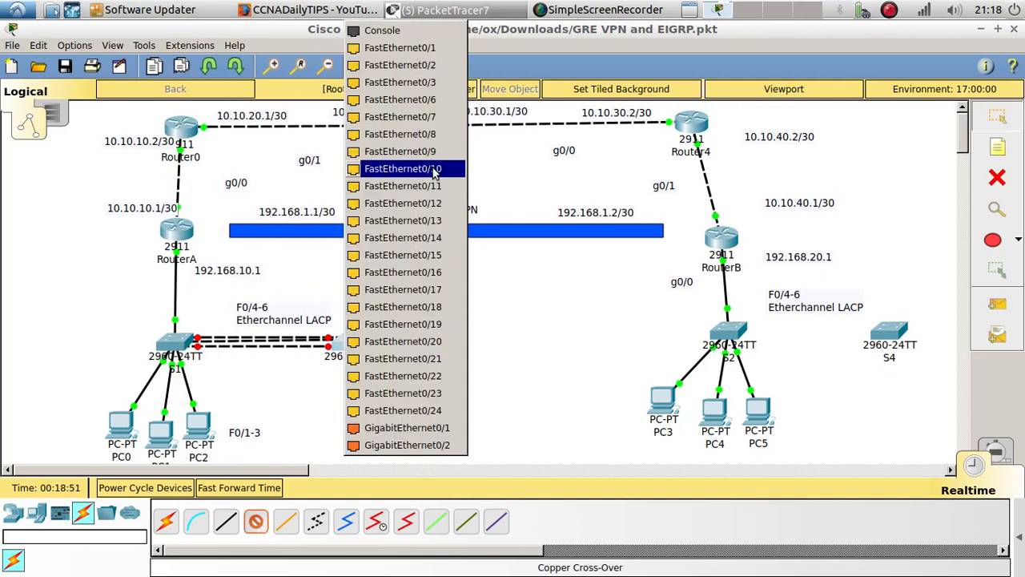
{"action": "left_click", "coordinate": [432, 100]}
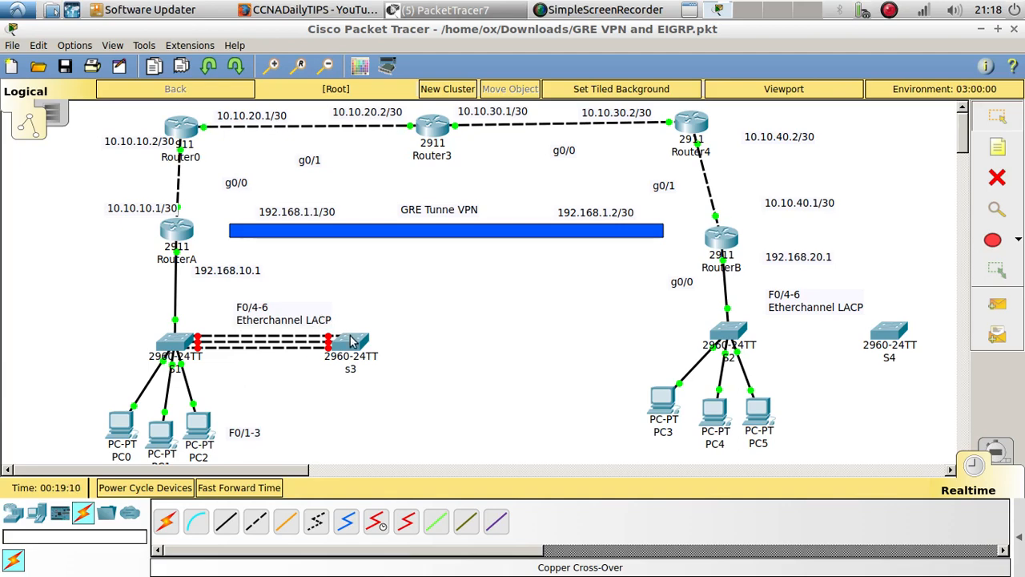
Open the S1 command line and leave the interface range for global configuration mode
{"action": "left_click", "coordinate": [177, 342]}
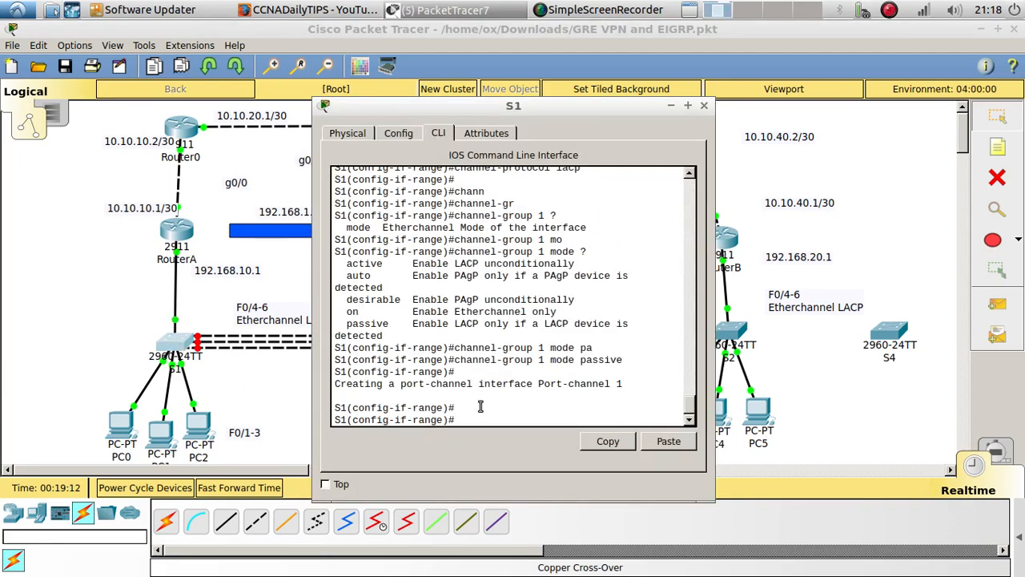
{"action": "type", "text": "exsi"}
{"action": "key", "text": "BackSpace"}
{"action": "key", "text": "BackSpace"}
{"action": "type", "text": "it"}
{"action": "key", "text": "Return"}
{"action": "key", "text": "Return"}
{"action": "key", "text": "Return"}
Set S1's spanning-tree mode to rapid-pvst, consulting the command help for the available modes
{"action": "type", "text": "spann"}
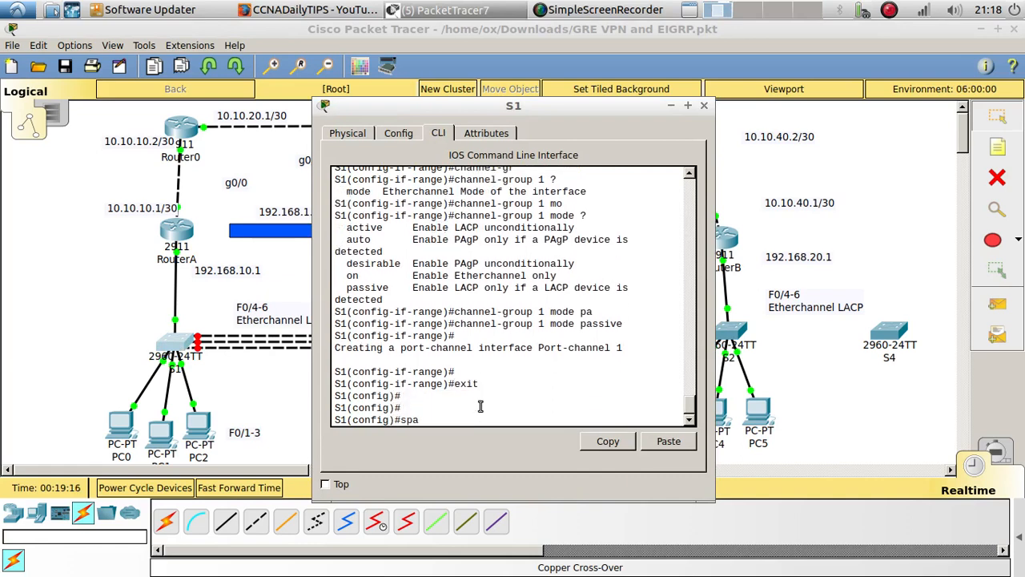
{"action": "key", "text": "Tab"}
{"action": "type", "text": "mo"}
{"action": "key", "text": "Tab"}
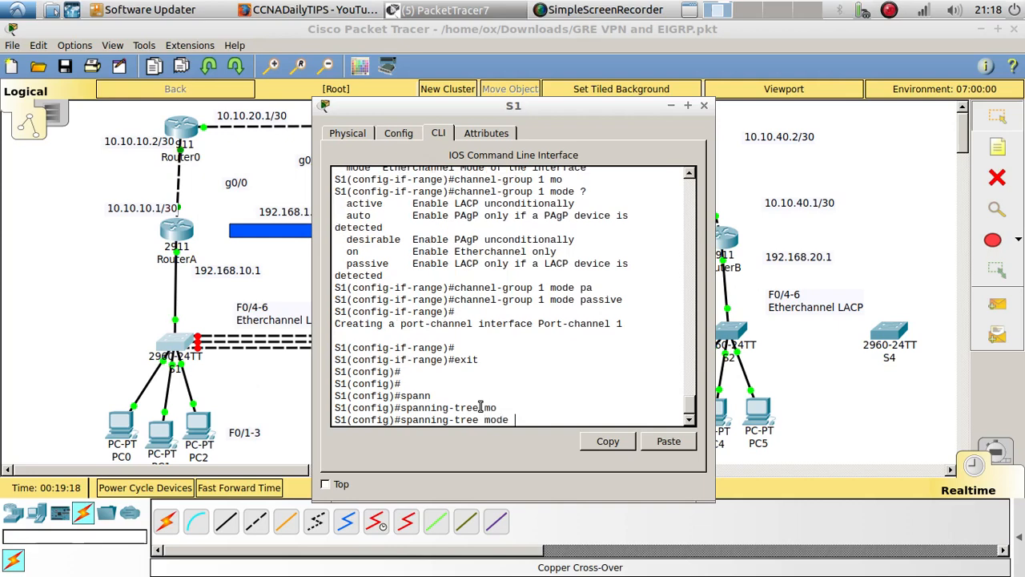
{"action": "type", "text": "?"}
{"action": "type", "text": "s"}
{"action": "key", "text": "Tab"}
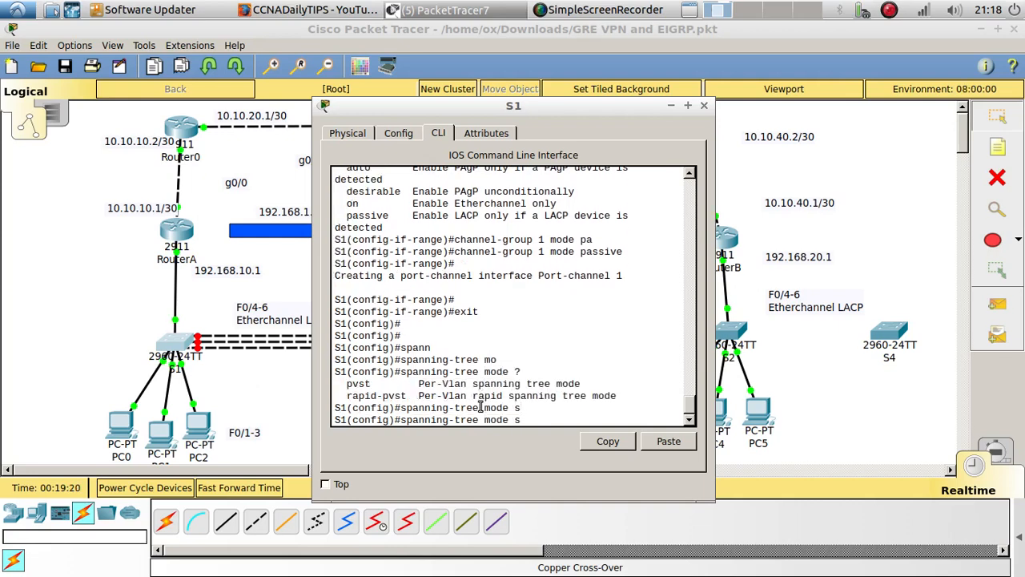
{"action": "type", "text": "r"}
{"action": "key", "text": "Tab"}
{"action": "key", "text": "Return"}
{"action": "key", "text": "Return"}
{"action": "key", "text": "Return"}
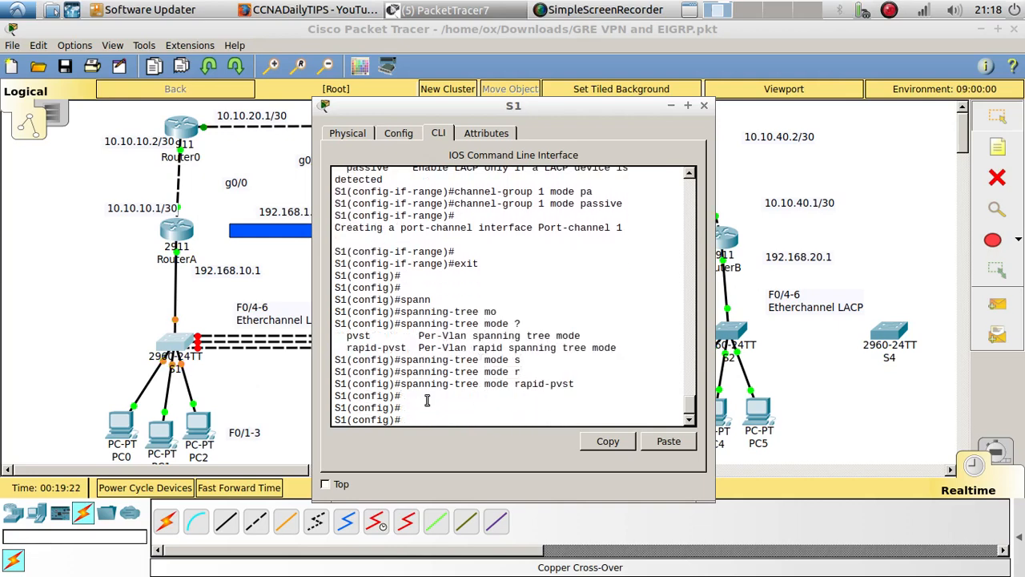
Switch to the S3 command line and leave the interface range for global configuration mode
{"action": "left_click", "coordinate": [296, 381]}
{"action": "left_click", "coordinate": [352, 343]}
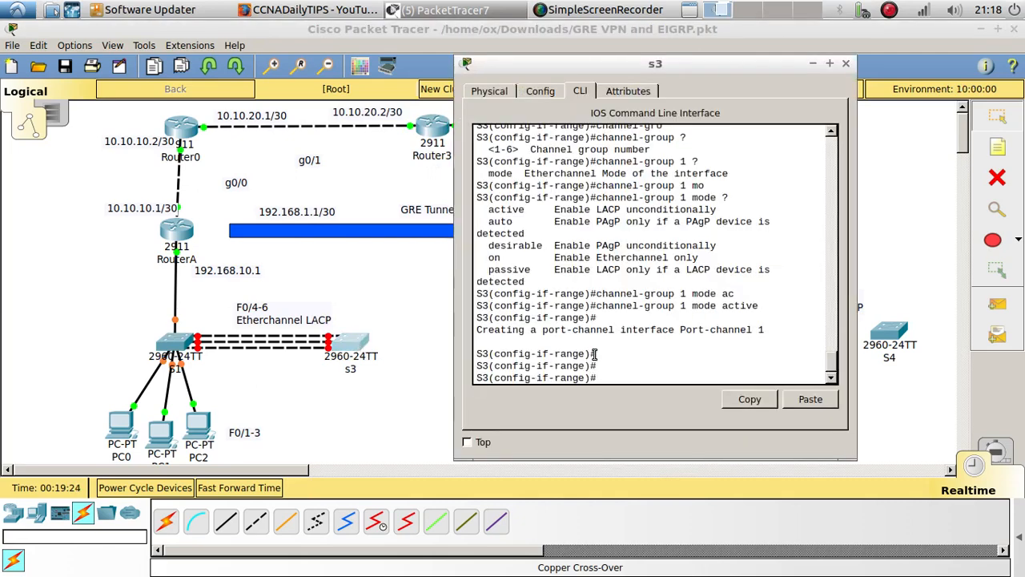
{"action": "type", "text": "ex"}
{"action": "key", "text": "Return"}
{"action": "key", "text": "Return"}
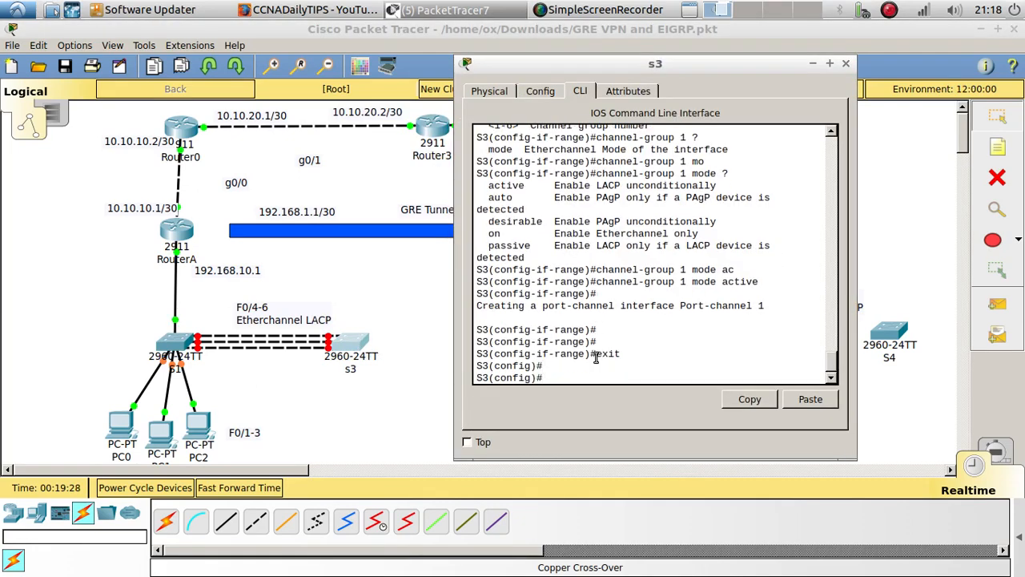
Set S3's spanning-tree mode to rapid-pvst
{"action": "type", "text": "span"}
{"action": "key", "text": "Tab"}
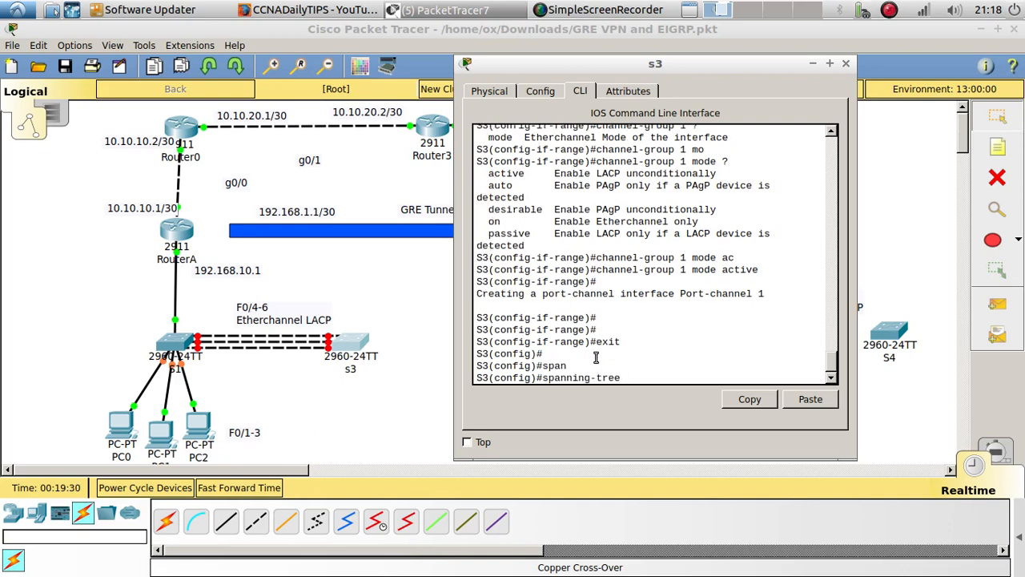
{"action": "type", "text": "ra"}
{"action": "key", "text": "BackSpace"}
{"action": "key", "text": "Tab"}
{"action": "key", "text": "Tab"}
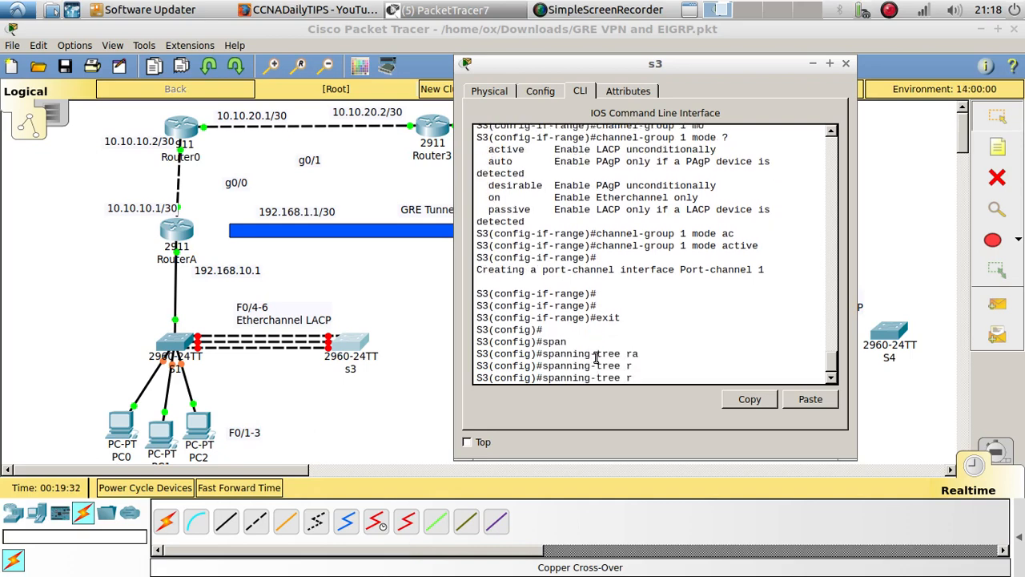
{"action": "type", "text": "mo"}
{"action": "key", "text": "Tab"}
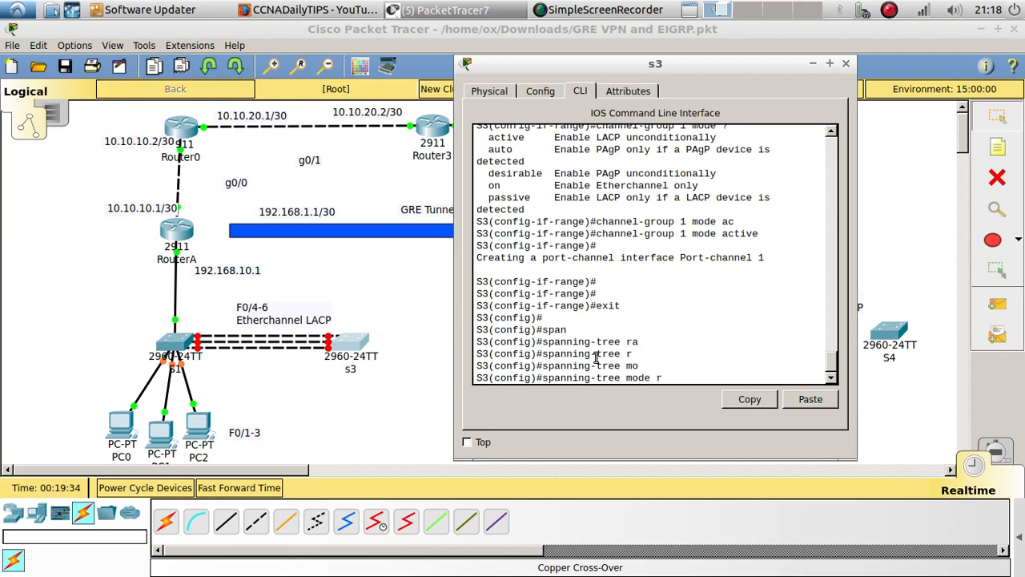
{"action": "type", "text": "r"}
{"action": "key", "text": "Tab"}
{"action": "key", "text": "Return"}
{"action": "key", "text": "Return"}
{"action": "key", "text": "Return"}
Re-enter S3's interface range f0/4-6 and enable the ports with no shutdown
{"action": "key", "text": "Up"}
{"action": "key", "text": "Up"}
{"action": "key", "text": "Up"}
{"action": "key", "text": "Up"}
{"action": "key", "text": "Up"}
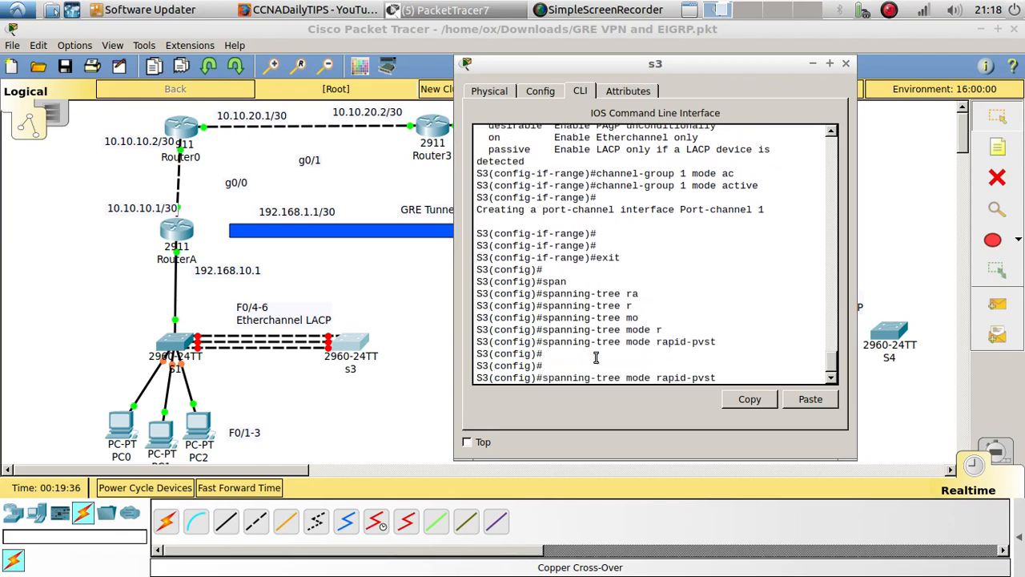
{"action": "key", "text": "Return"}
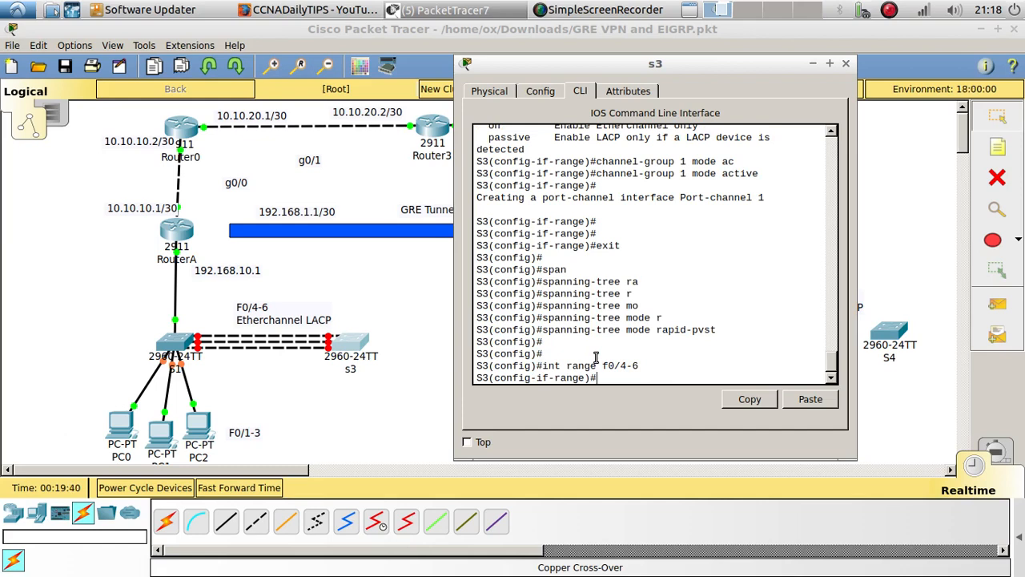
{"action": "type", "text": "no shu"}
{"action": "key", "text": "Tab"}
{"action": "key", "text": "Return"}
{"action": "key", "text": "Return"}
{"action": "key", "text": "Return"}
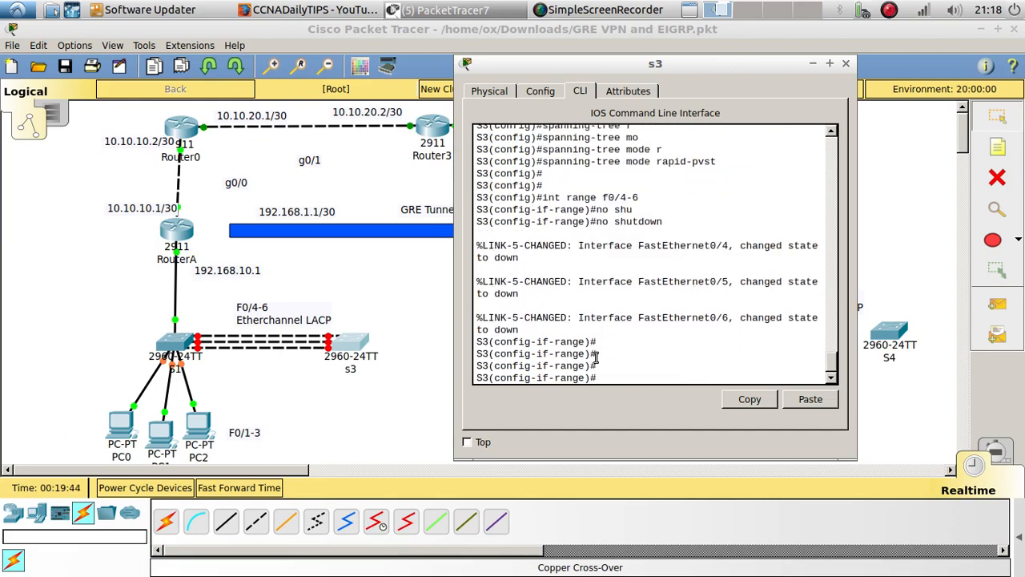
{"action": "key", "text": "Return"}
Display S3's VLAN table with do show vlan
{"action": "type", "text": "do show v"}
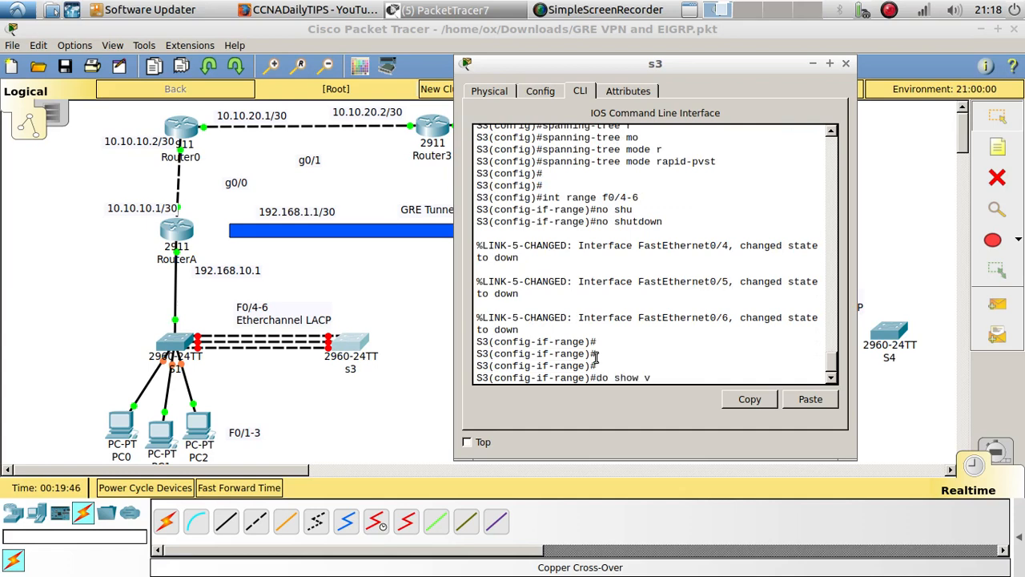
{"action": "type", "text": "lan"}
{"action": "key", "text": "Return"}
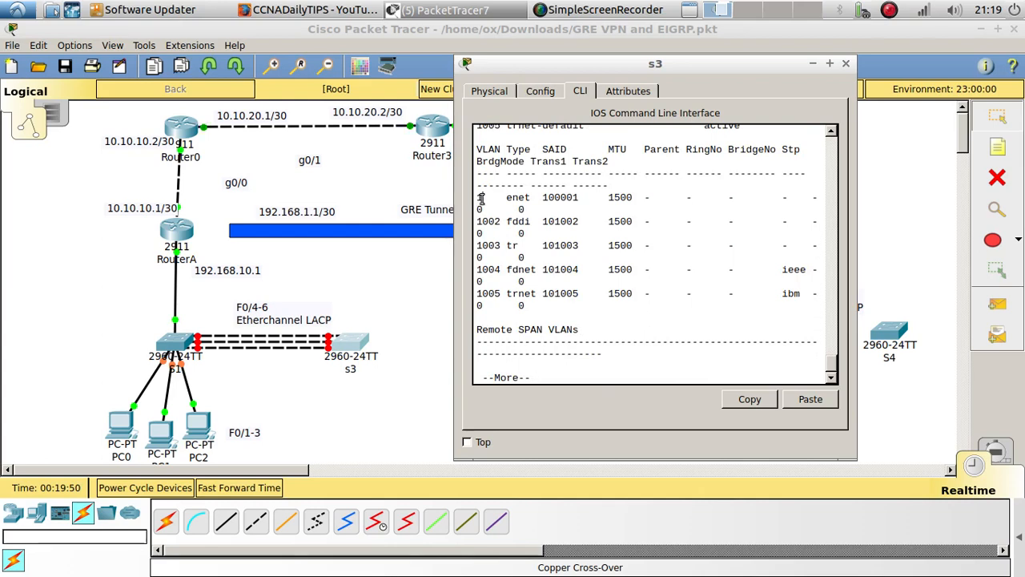
Display the VLAN table on switch S1 from global configuration mode to compare it with S3's VLANs
{"action": "left_click_drag", "start_coordinate": [483, 200], "coordinate": [475, 199]}
{"action": "left_click", "coordinate": [176, 344]}
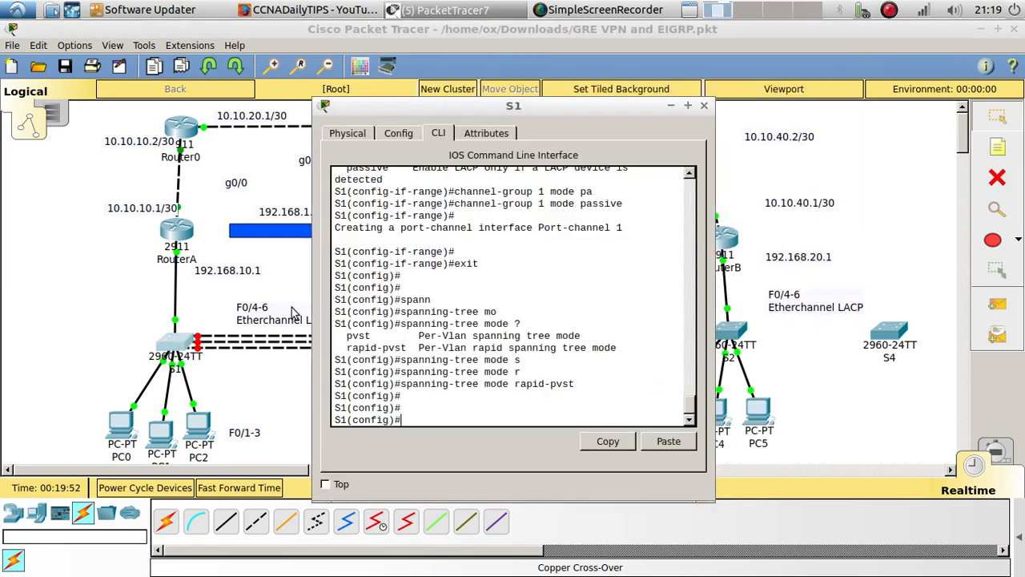
{"action": "type", "text": "do show vlan"}
{"action": "key", "text": "Return"}
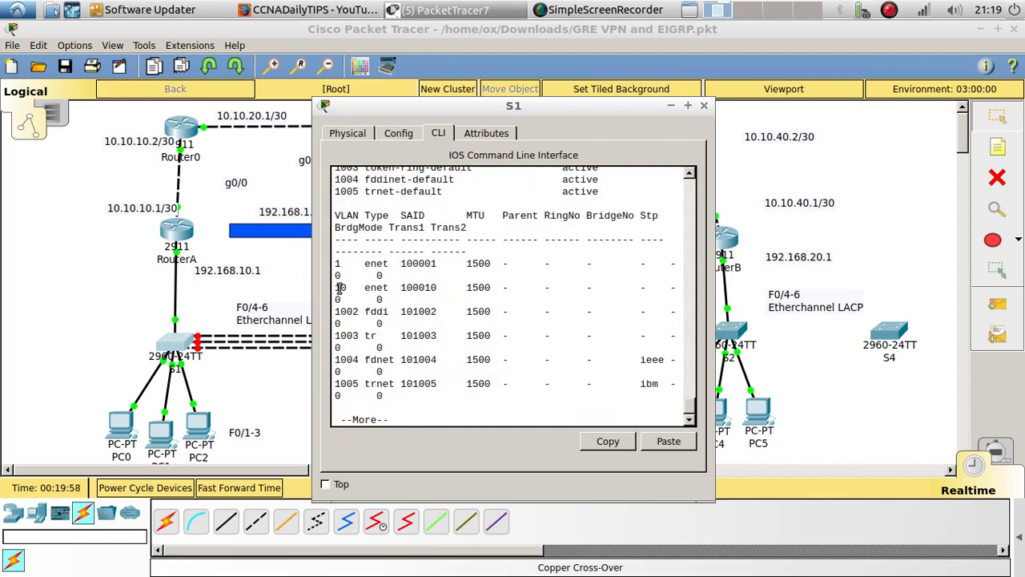
{"action": "left_click", "coordinate": [278, 381]}
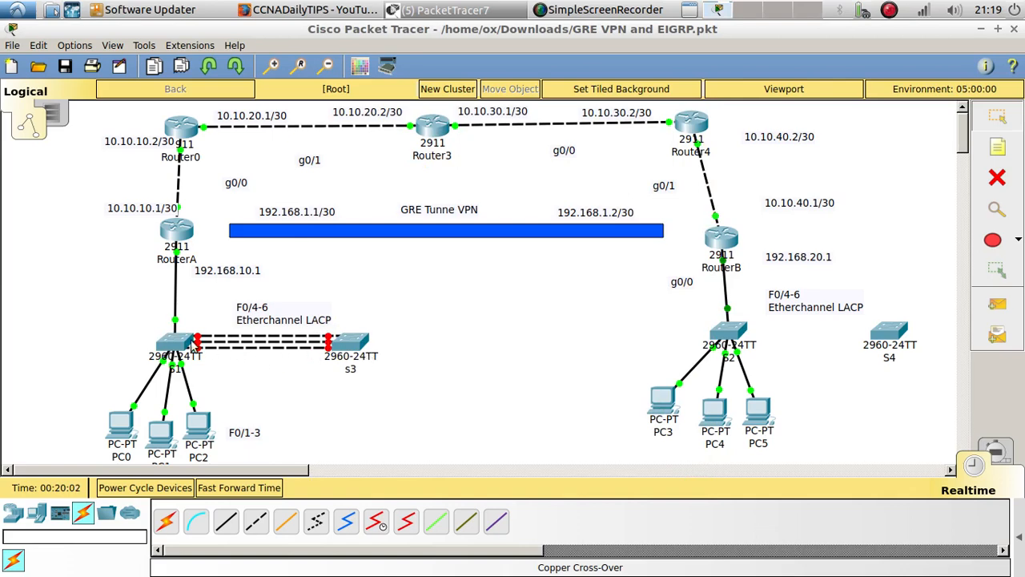
Return to S3's command line, page past the VLAN listing and exit the interface range to global configuration mode
{"action": "left_click", "coordinate": [353, 345]}
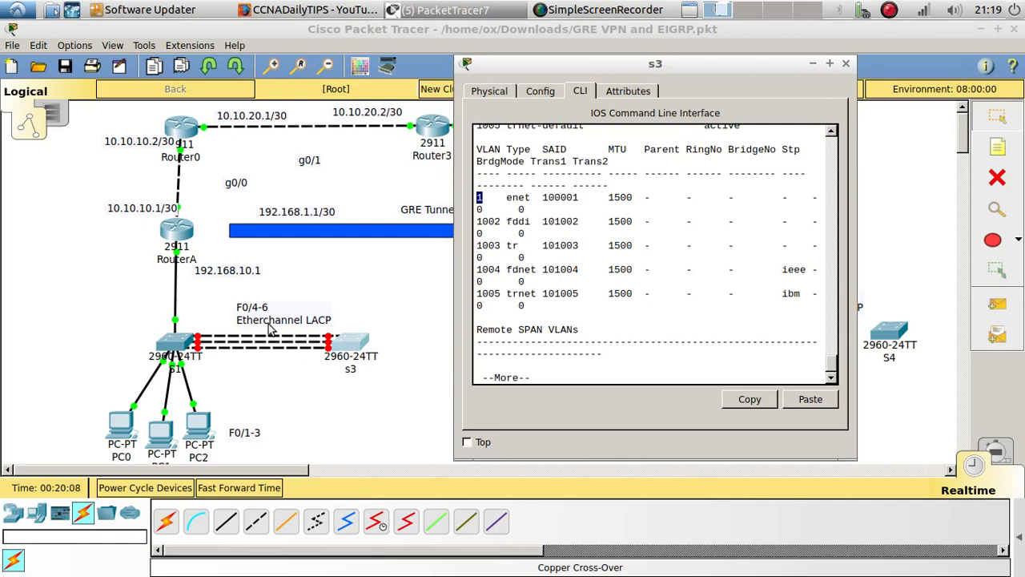
{"action": "left_click", "coordinate": [586, 362]}
{"action": "key", "text": "Return"}
{"action": "key", "text": "Return"}
{"action": "key", "text": "Return"}
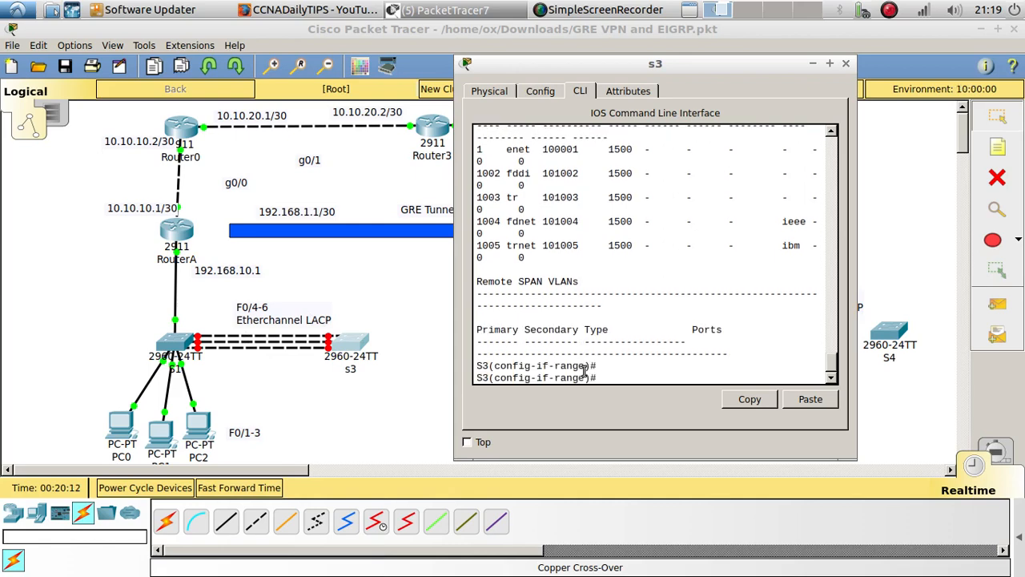
{"action": "type", "text": "exit"}
{"action": "key", "text": "Return"}
{"action": "key", "text": "Return"}
{"action": "key", "text": "Return"}
{"action": "key", "text": "Return"}
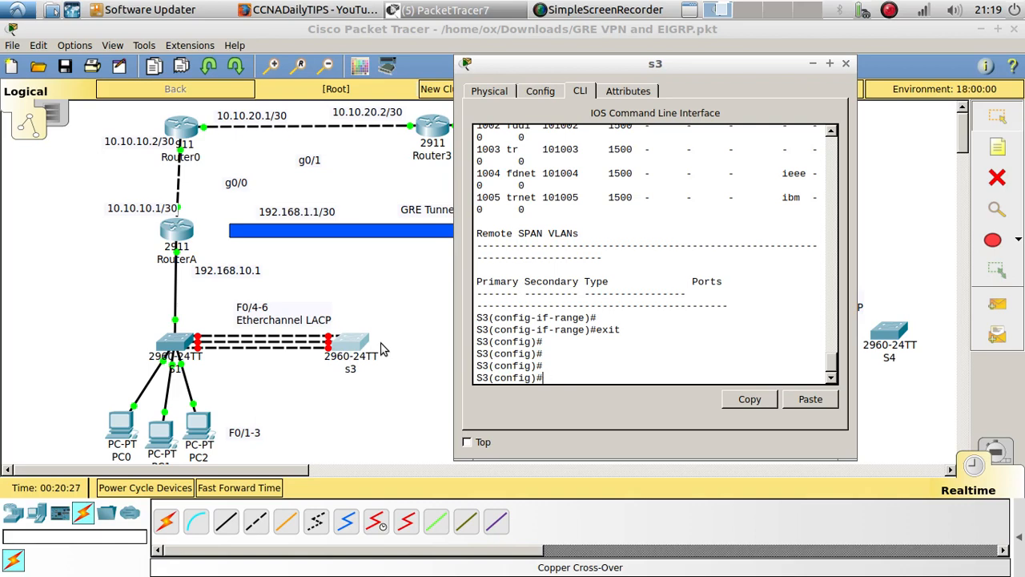
List the interface types available on S3 and enter configuration mode for interface port-channel 1
{"action": "type", "text": "ch"}
{"action": "key", "text": "Tab"}
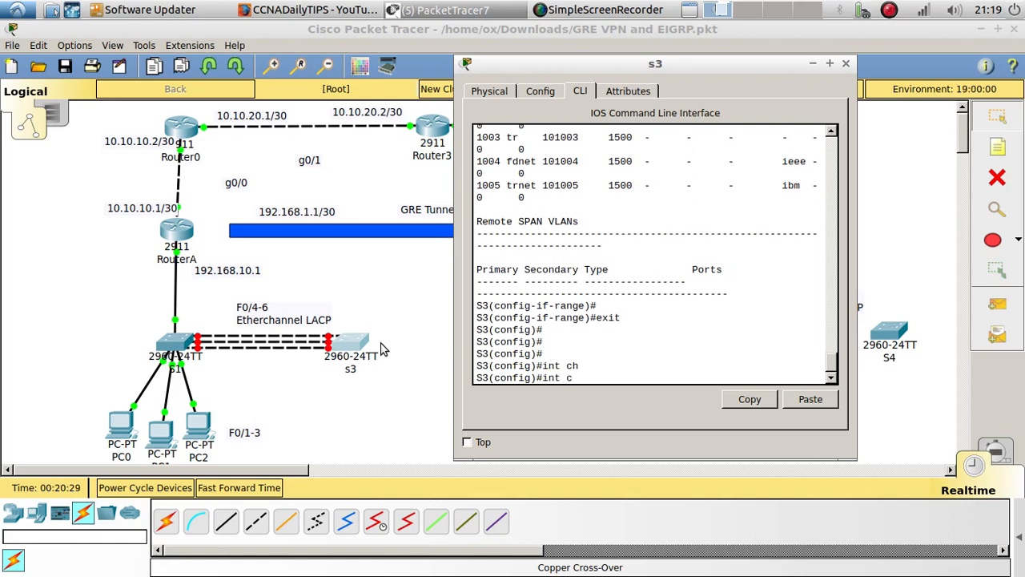
{"action": "key", "text": "BackSpace"}
{"action": "type", "text": "?"}
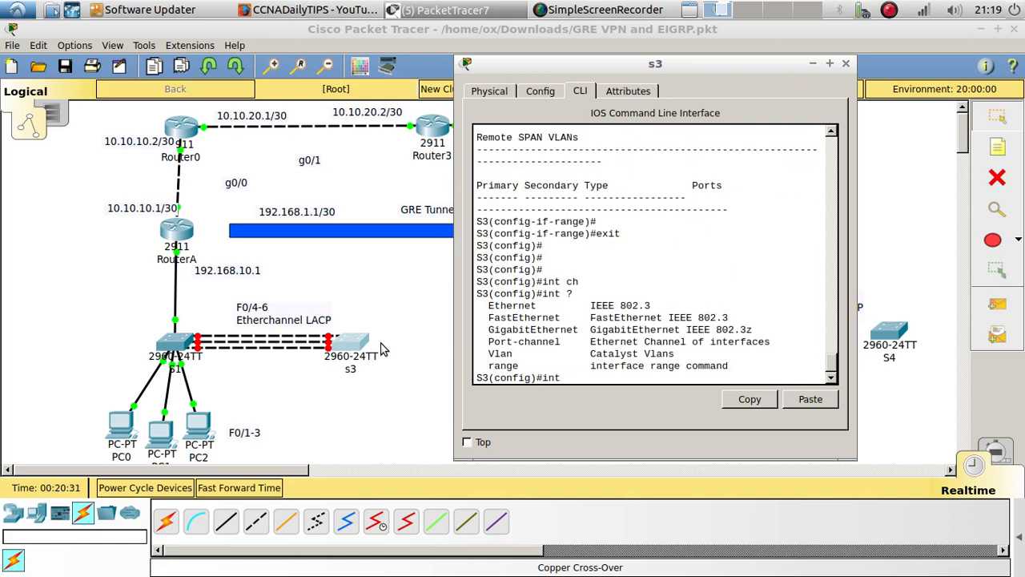
{"action": "type", "text": "po"}
{"action": "key", "text": "Tab"}
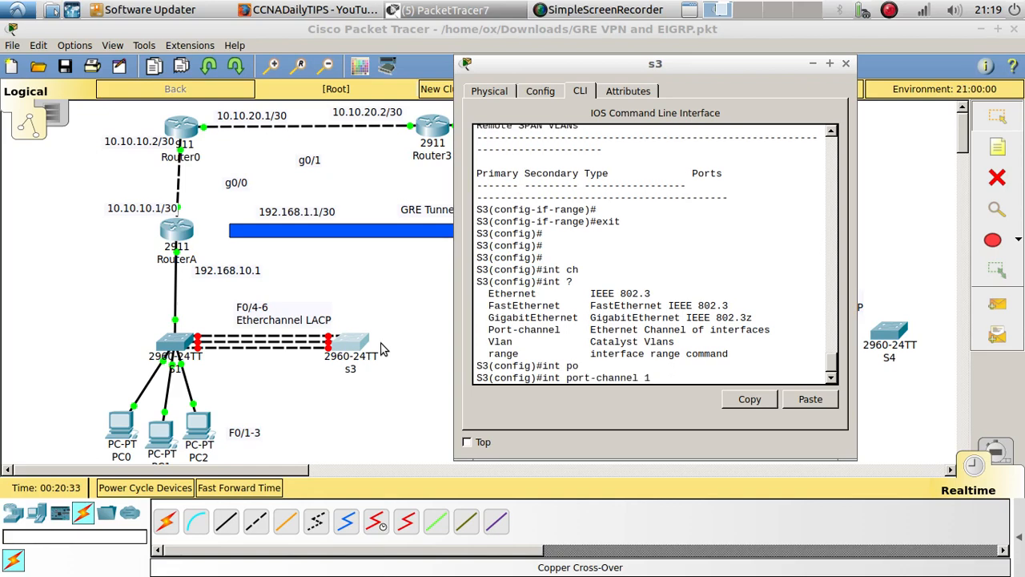
{"action": "type", "text": "1"}
{"action": "key", "text": "Return"}
{"action": "key", "text": "Return"}
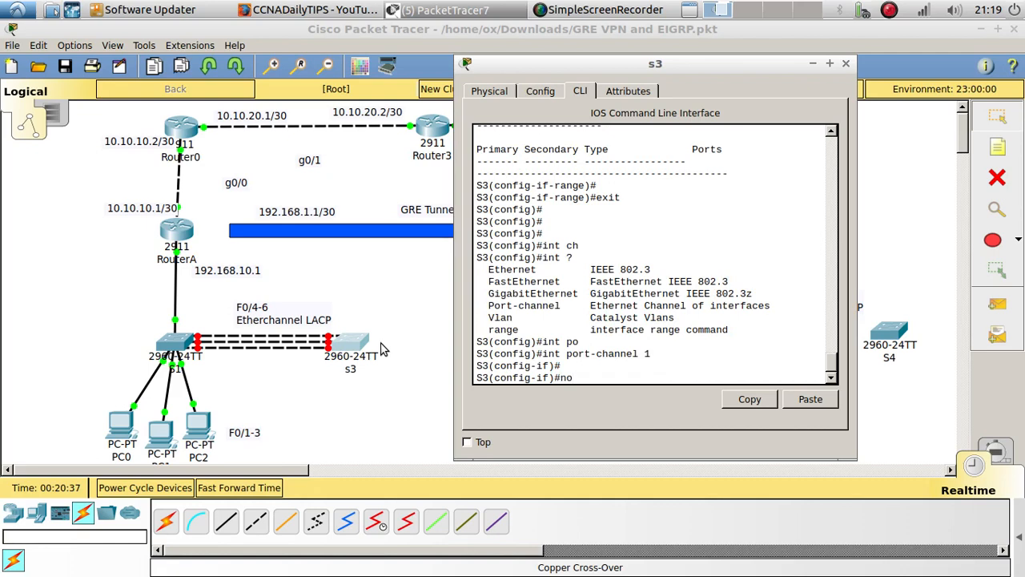
Enable S3's port-channel 1 interface with no shutdown
{"action": "type", "text": "no shu"}
{"action": "key", "text": "Tab"}
{"action": "key", "text": "Return"}
{"action": "key", "text": "Return"}
{"action": "key", "text": "Return"}
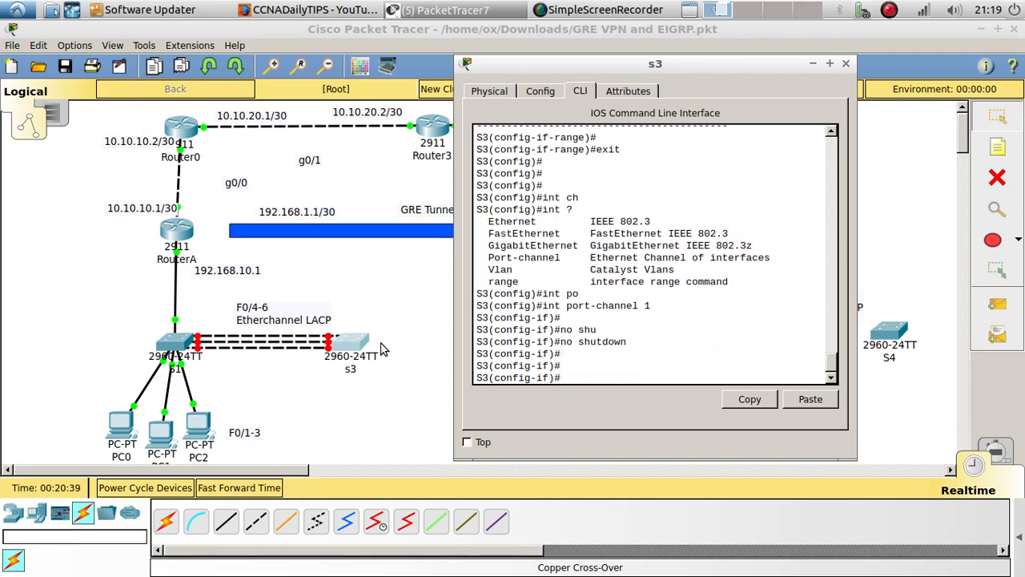
On S1, page past the VLAN listing, enter interface port-channel 1 and enable it with no shutdown
{"action": "left_click", "coordinate": [170, 346]}
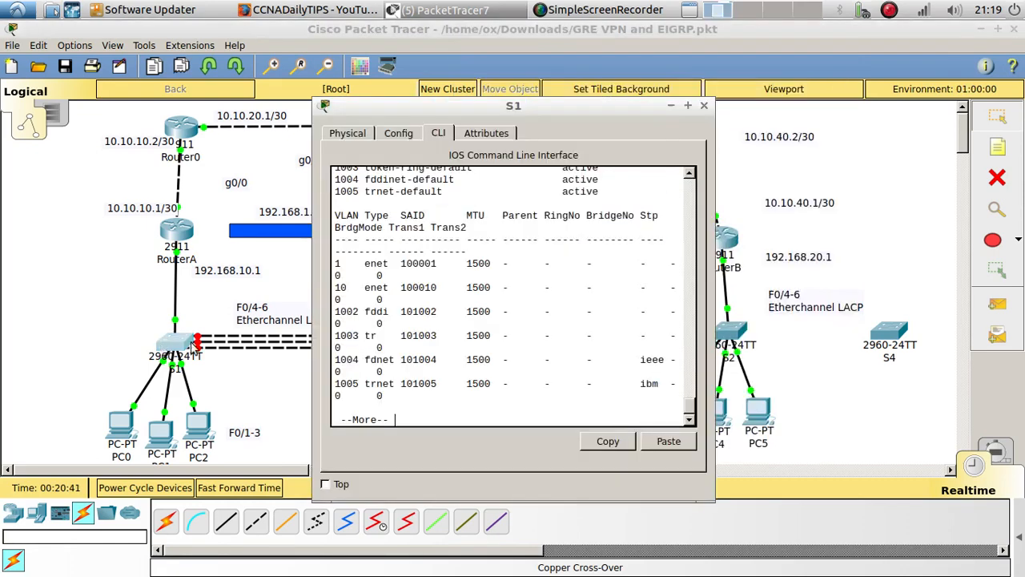
{"action": "key", "text": "space"}
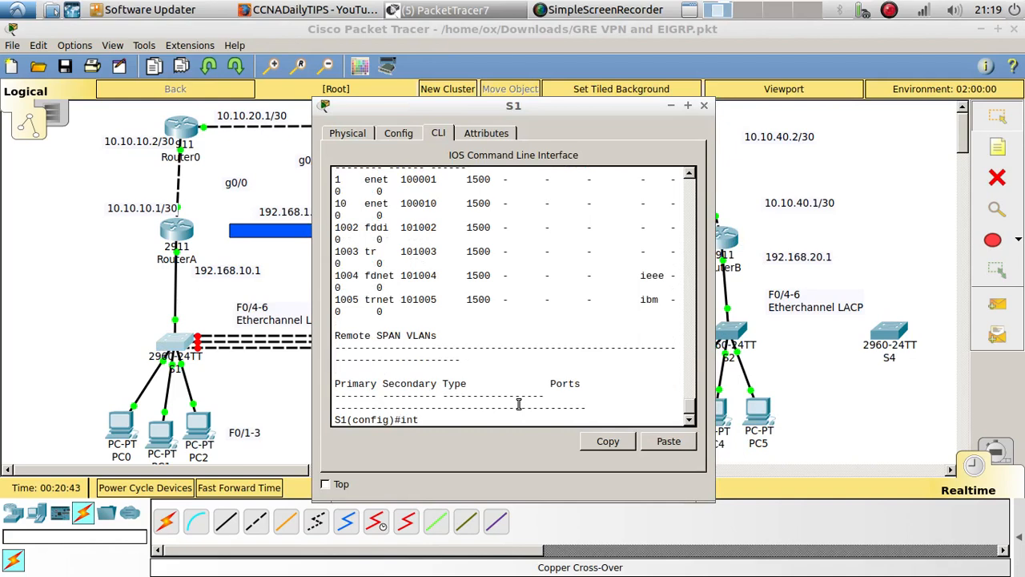
{"action": "type", "text": "int po"}
{"action": "key", "text": "Tab"}
{"action": "type", "text": "1"}
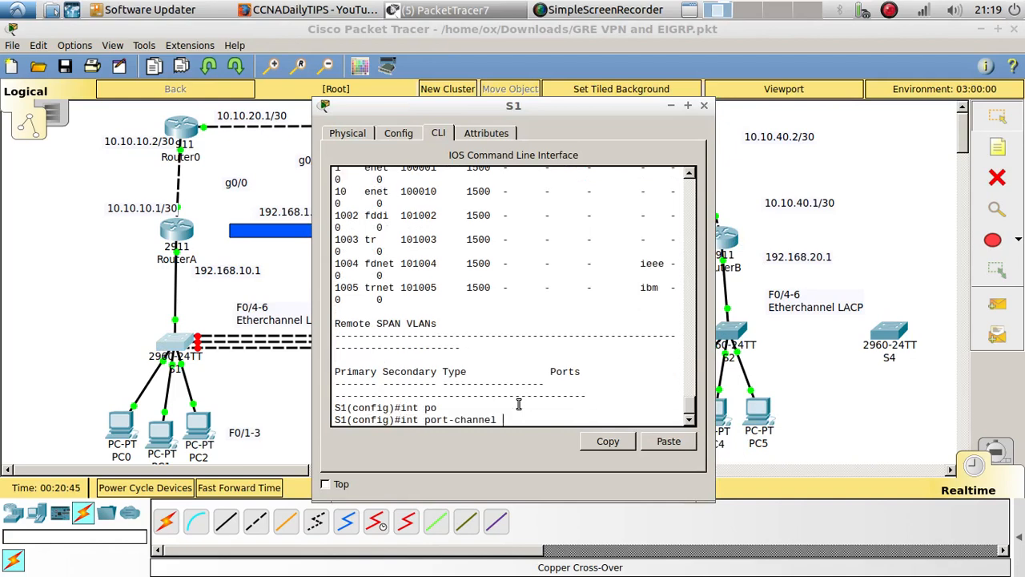
{"action": "key", "text": "Return"}
{"action": "type", "text": "no"}
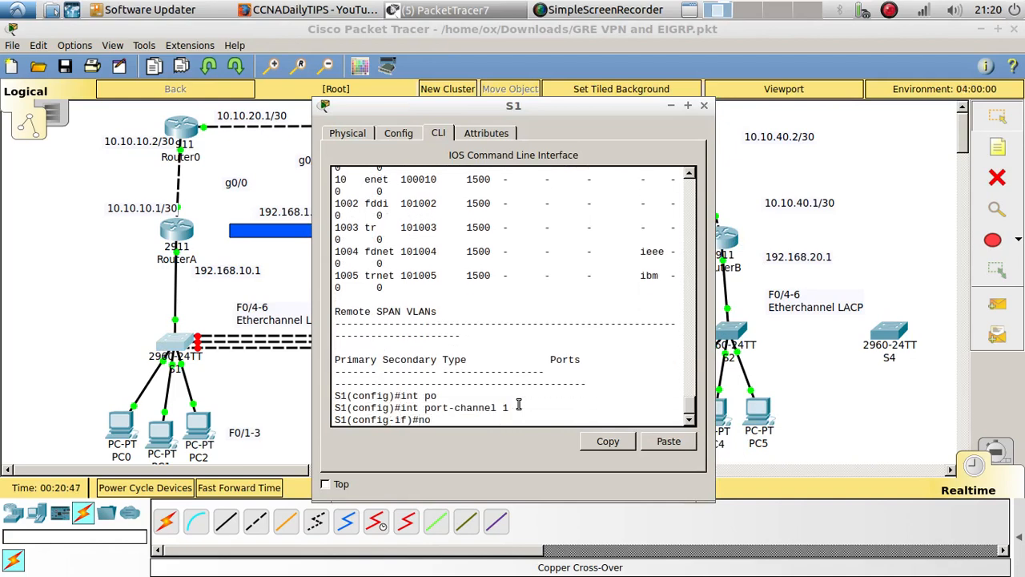
{"action": "type", "text": " shu"}
{"action": "key", "text": "Tab"}
{"action": "key", "text": "Return"}
{"action": "key", "text": "Return"}
{"action": "key", "text": "Return"}
Enter S1's interface range f0/4-6 and enable the ports with no shutdown
{"action": "key", "text": "Up"}
{"action": "key", "text": "Up"}
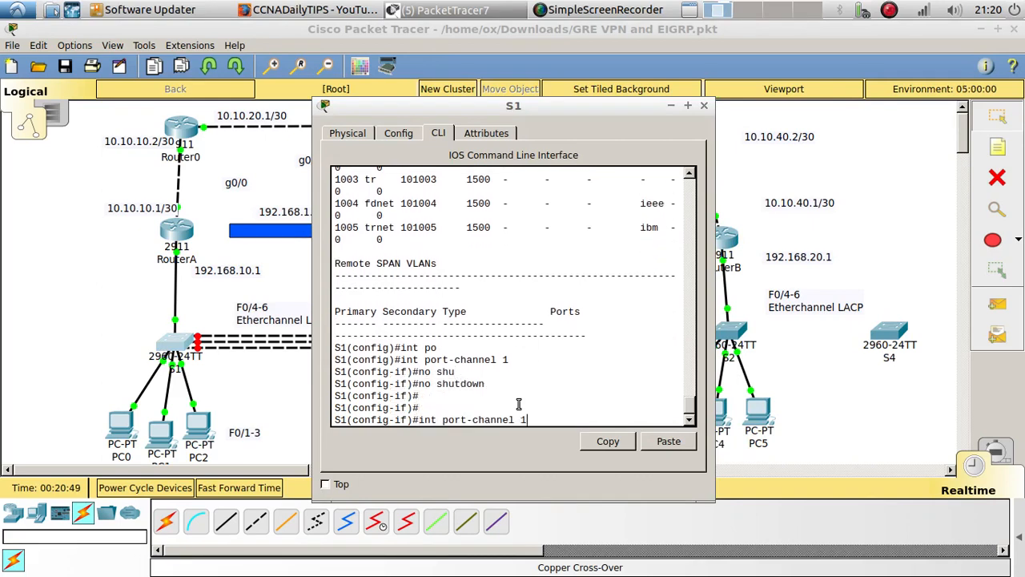
{"action": "key", "text": "Up"}
{"action": "key", "text": "Up"}
{"action": "key", "text": "Up"}
{"action": "key", "text": "Up"}
{"action": "key", "text": "Return"}
{"action": "key", "text": "Return"}
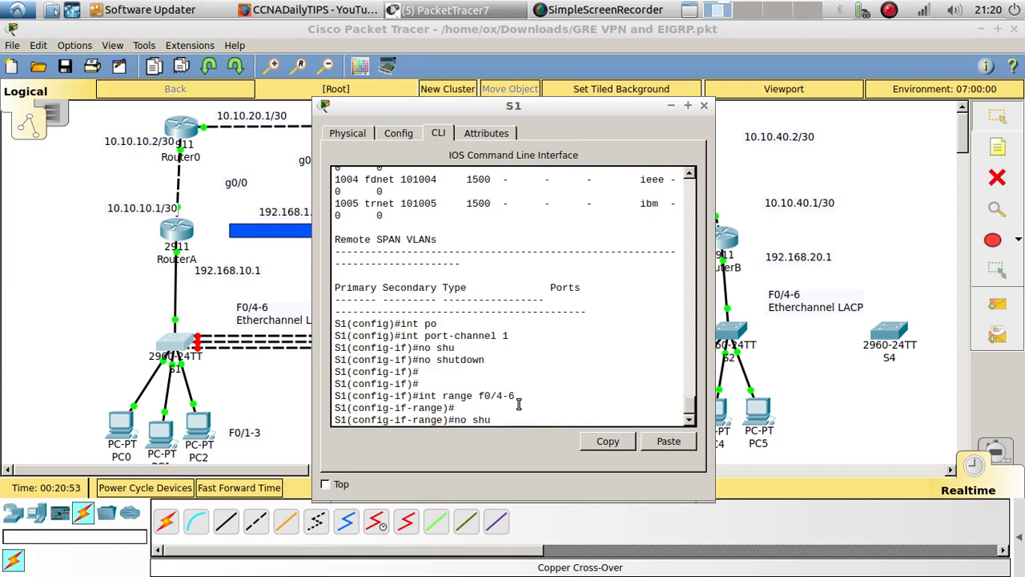
{"action": "key", "text": "Return"}
{"action": "left_click", "coordinate": [240, 397]}
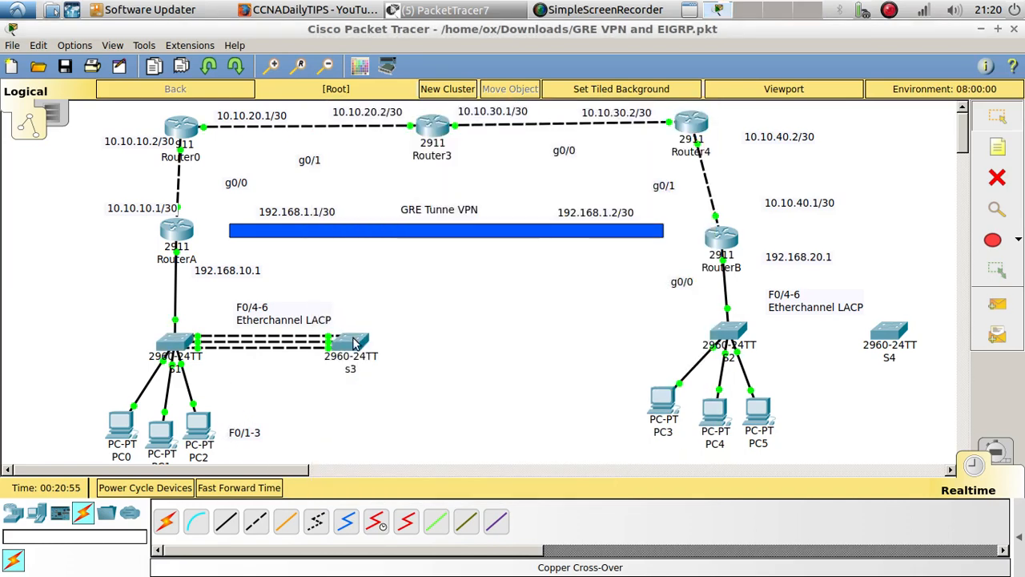
Display S3's VLAN table from interface configuration mode and examine the entries for VLANs 1 and 10
{"action": "left_click", "coordinate": [352, 343]}
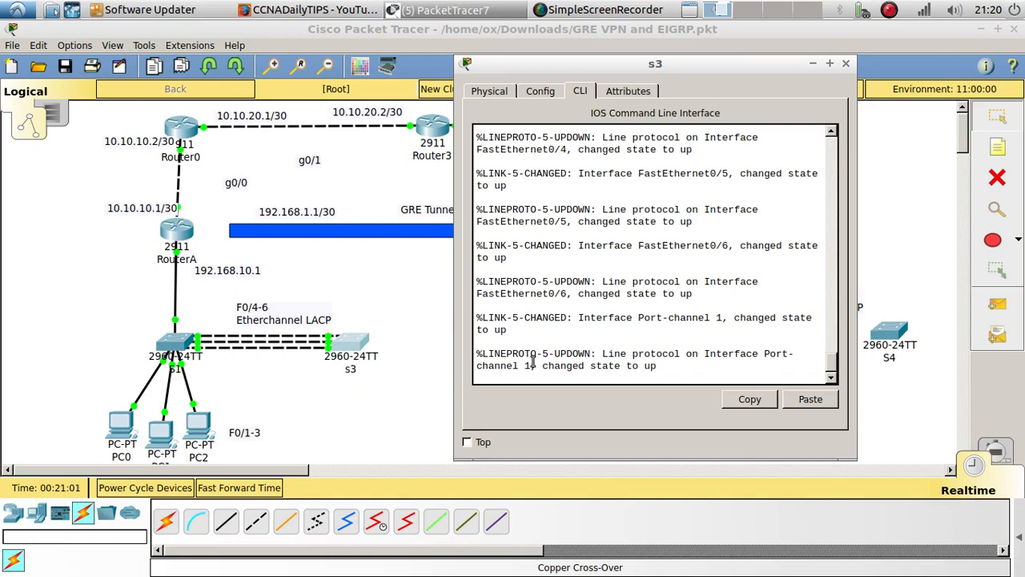
{"action": "key", "text": "Return"}
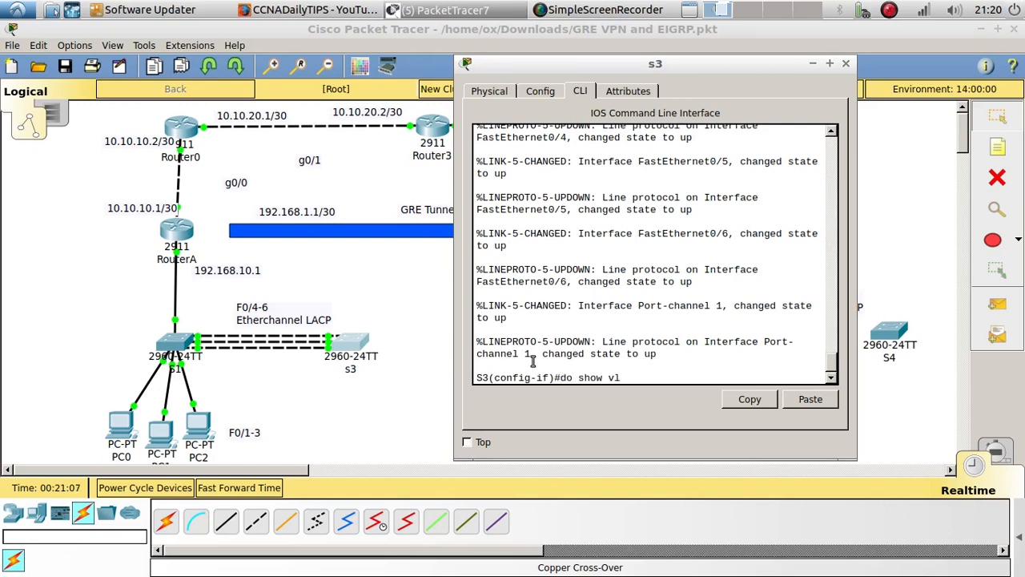
{"action": "key", "text": "Return"}
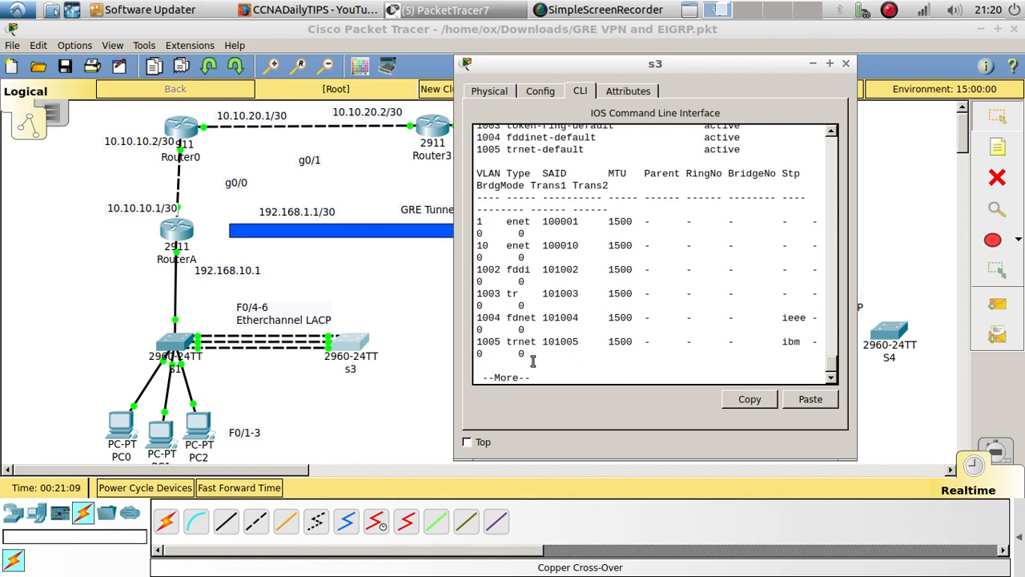
{"action": "left_click_drag", "start_coordinate": [495, 248], "coordinate": [471, 226]}
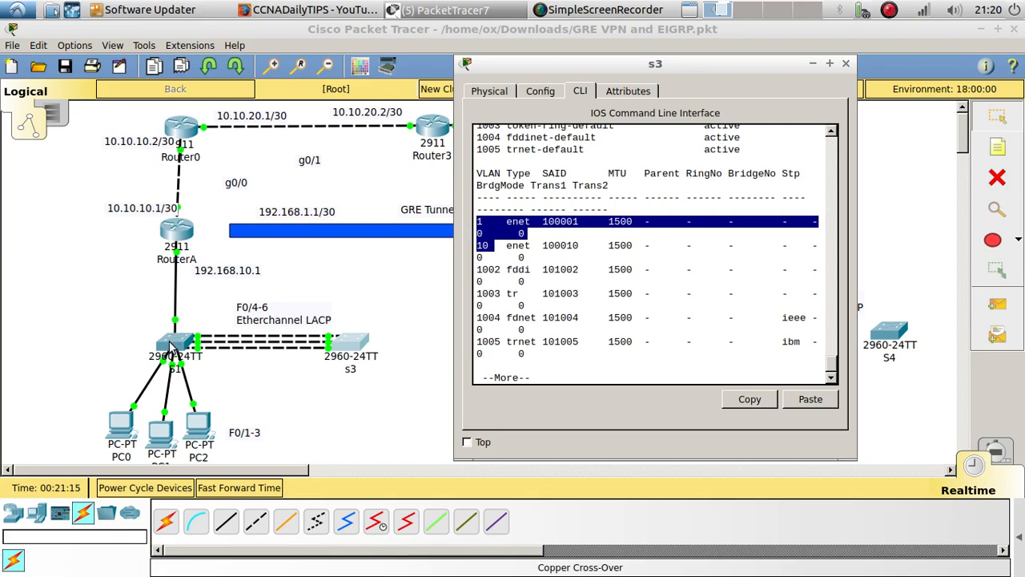
{"action": "left_click", "coordinate": [378, 398]}
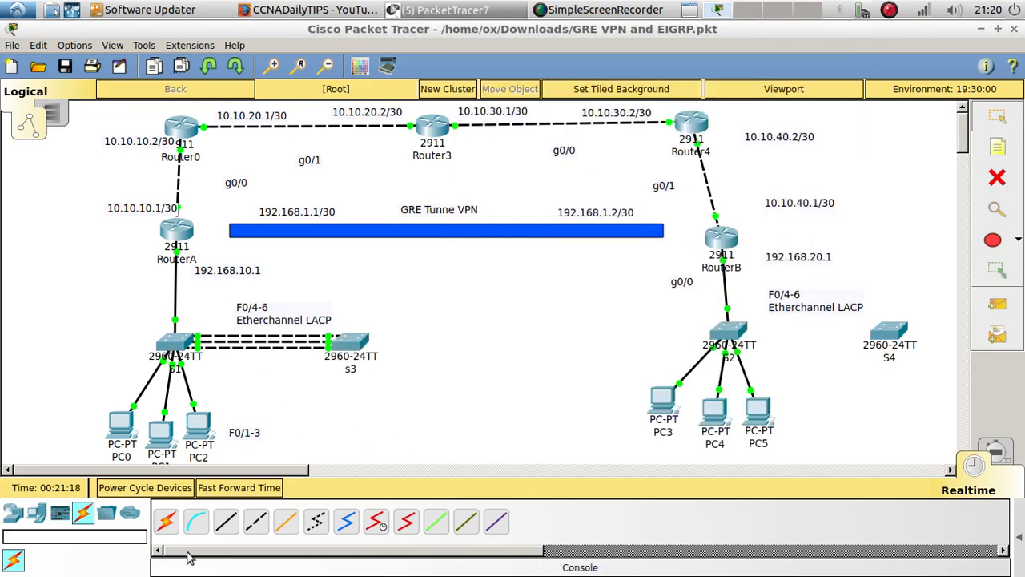
Place three generic PCs side by side below switch S3
{"action": "left_click", "coordinate": [36, 513]}
{"action": "left_click_drag", "start_coordinate": [167, 522], "coordinate": [312, 430]}
{"action": "left_click_drag", "start_coordinate": [171, 530], "coordinate": [349, 431]}
{"action": "left_click_drag", "start_coordinate": [168, 525], "coordinate": [390, 424]}
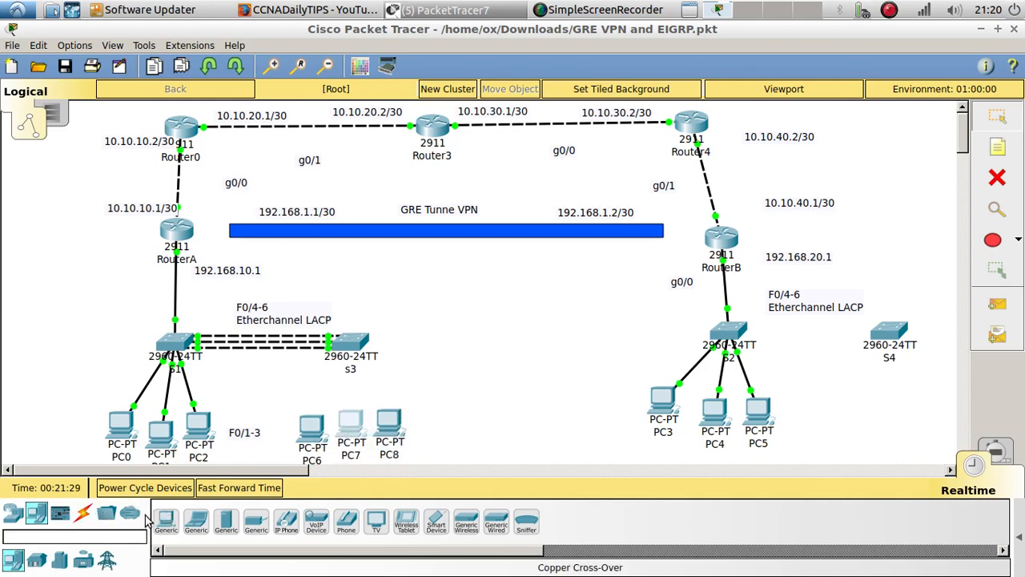
Connect PC6 to S3's FastEthernet0/1 port with a copper straight-through cable
{"action": "left_click", "coordinate": [83, 513]}
{"action": "left_click", "coordinate": [226, 521]}
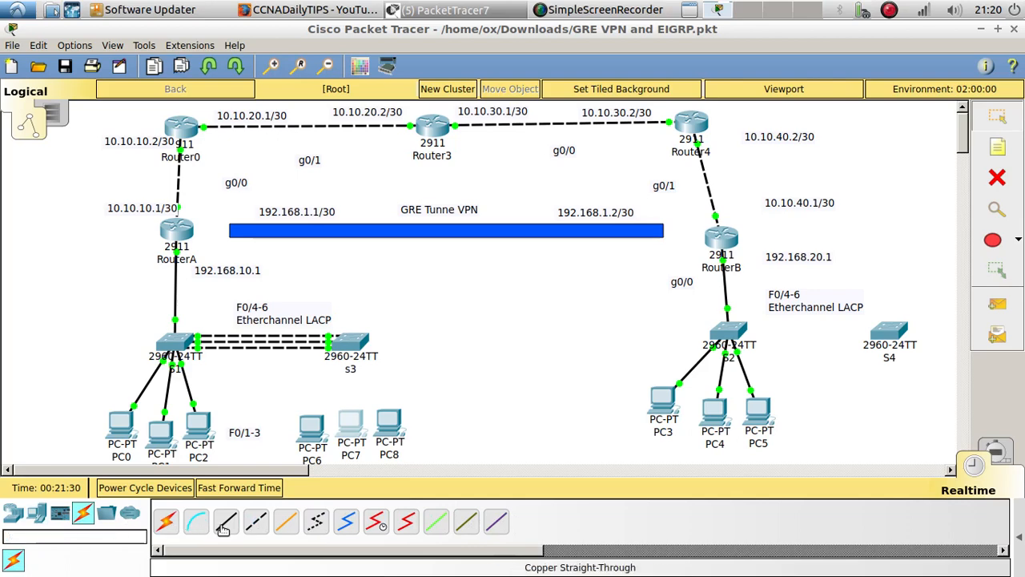
{"action": "left_click", "coordinate": [321, 423]}
{"action": "left_click", "coordinate": [350, 484]}
{"action": "left_click", "coordinate": [348, 340]}
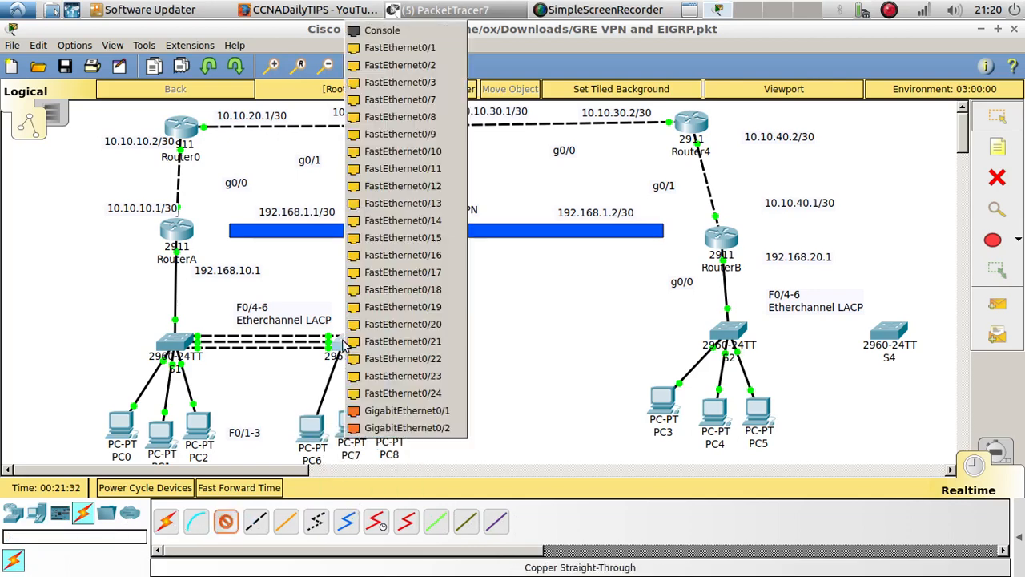
{"action": "left_click", "coordinate": [417, 50]}
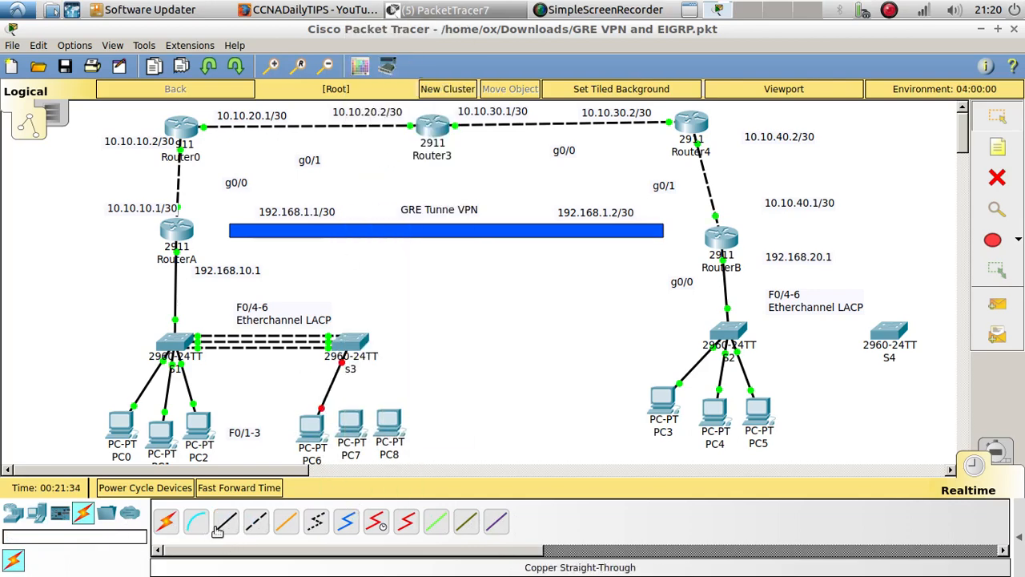
Connect PC7's FastEthernet0 port to S3's FastEthernet0/2 port with a copper straight-through cable
{"action": "left_click", "coordinate": [226, 522]}
{"action": "left_click", "coordinate": [358, 424]}
{"action": "left_click", "coordinate": [397, 476]}
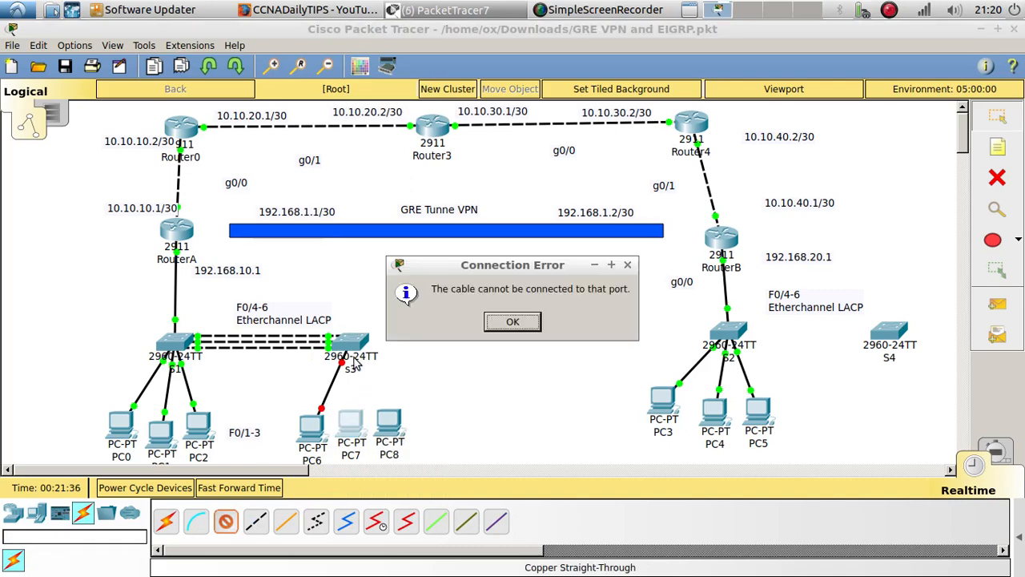
{"action": "left_click", "coordinate": [509, 323]}
{"action": "left_click", "coordinate": [350, 426]}
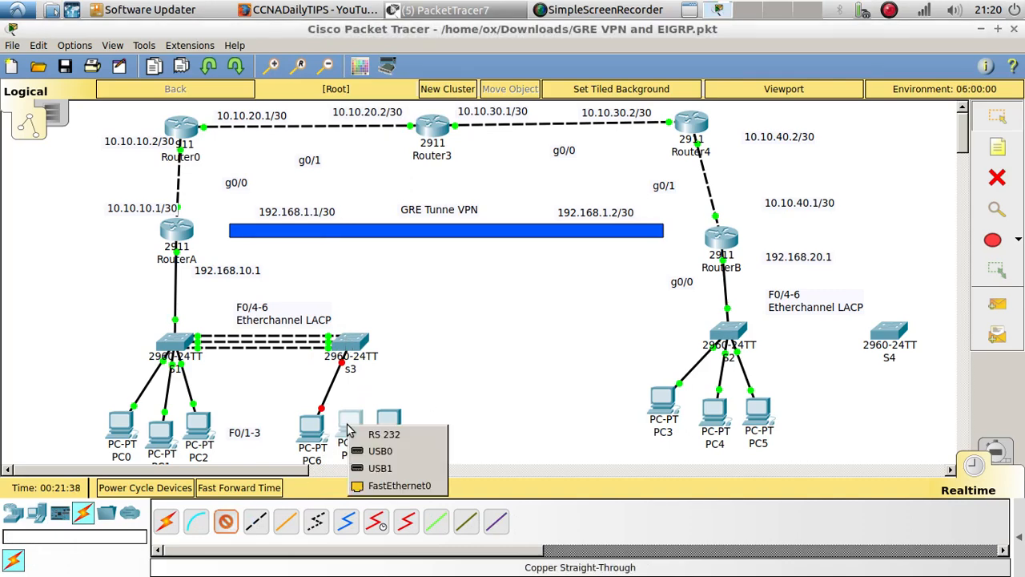
{"action": "left_click", "coordinate": [415, 483]}
{"action": "left_click", "coordinate": [355, 371]}
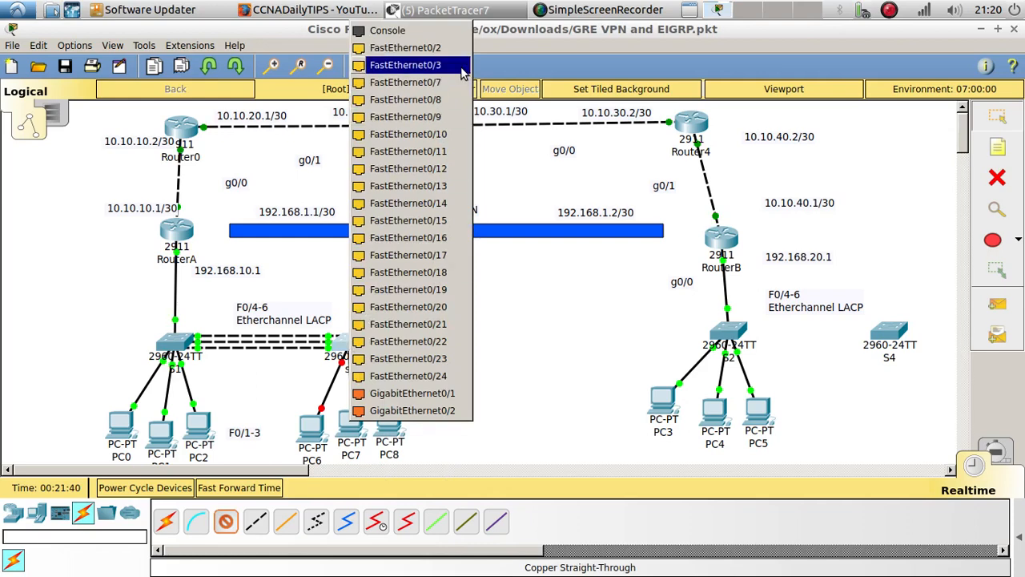
{"action": "left_click", "coordinate": [404, 53]}
Connect PC8 to S3's FastEthernet0/3 port with a copper straight-through cable
{"action": "left_click", "coordinate": [226, 521]}
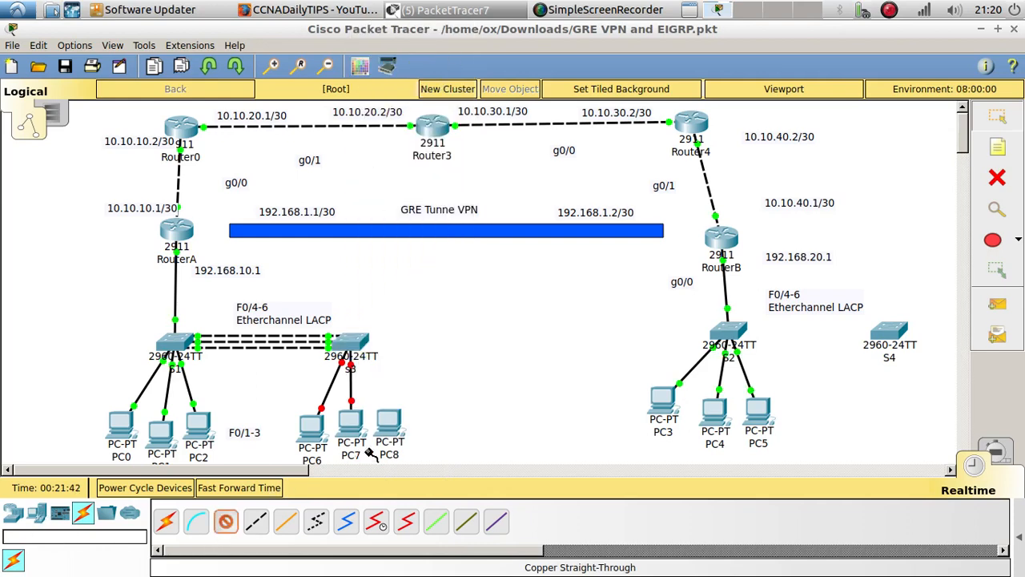
{"action": "left_click", "coordinate": [390, 421]}
{"action": "left_click", "coordinate": [472, 483]}
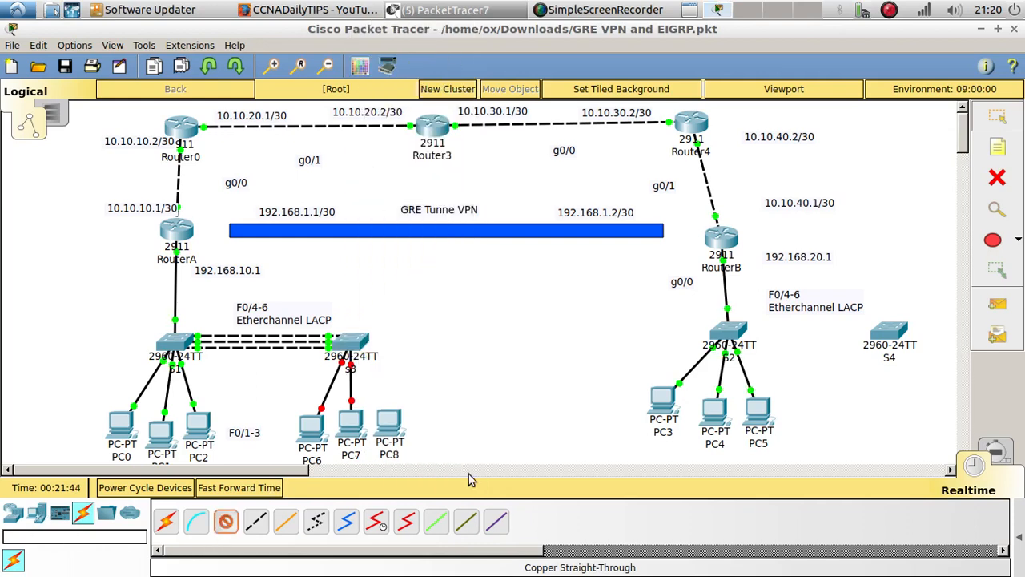
{"action": "left_click", "coordinate": [350, 340]}
{"action": "left_click", "coordinate": [439, 50]}
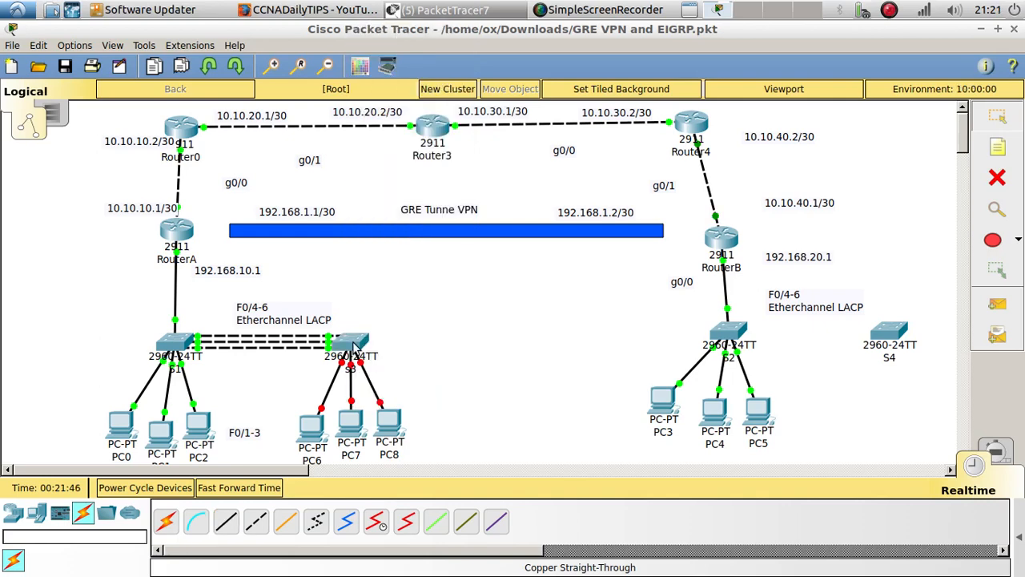
Reopen S3's command line, page past the VLAN listing and end configuration to reach privileged EXEC mode
{"action": "left_click", "coordinate": [357, 346]}
{"action": "key", "text": "Return"}
{"action": "key", "text": "Return"}
{"action": "key", "text": "Return"}
{"action": "key", "text": "Return"}
{"action": "key", "text": "Return"}
{"action": "key", "text": "Return"}
{"action": "key", "text": "Return"}
{"action": "key", "text": "Return"}
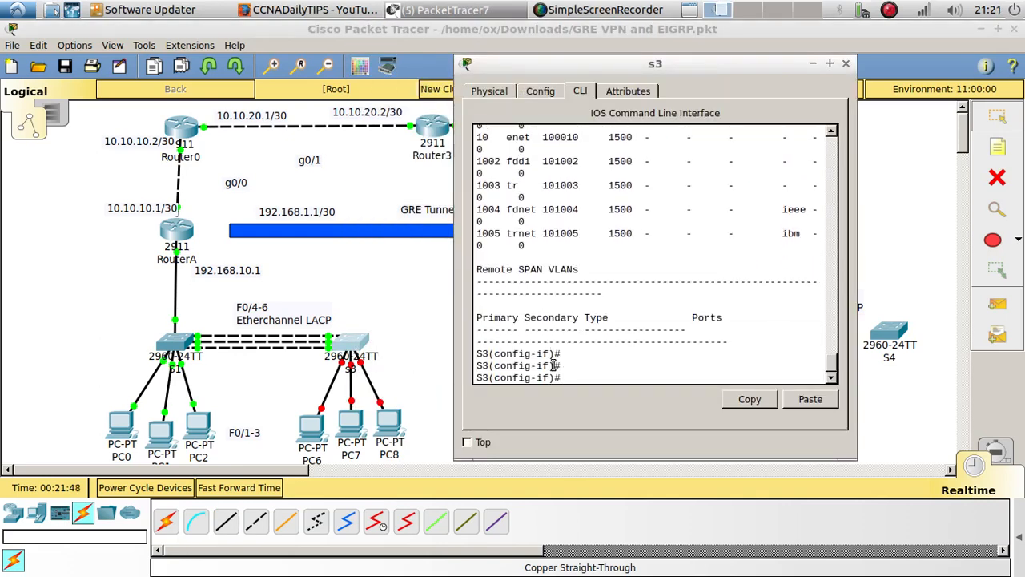
{"action": "type", "text": "end"}
{"action": "key", "text": "Return"}
{"action": "key", "text": "Return"}
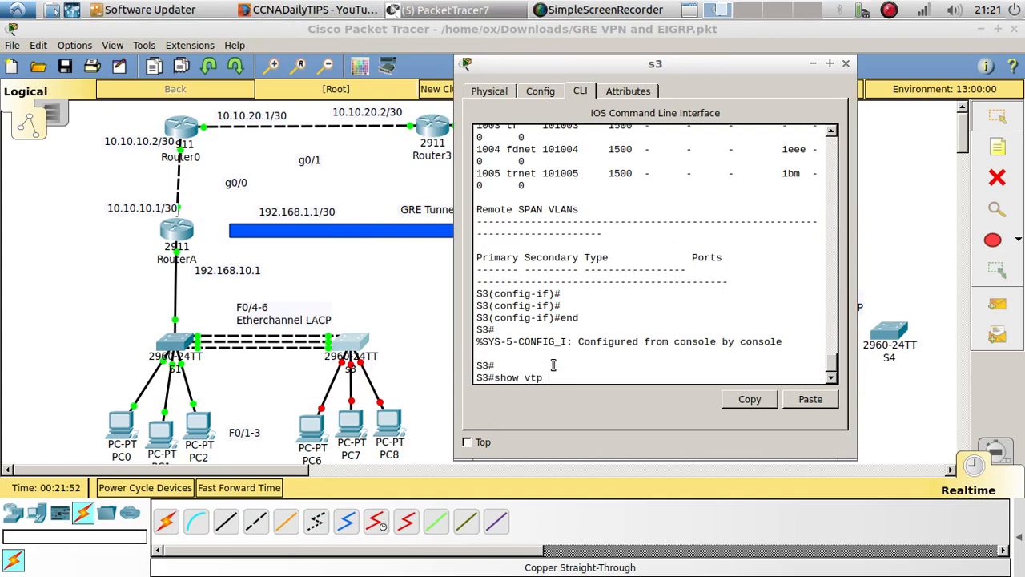
Display S3's VTP status with show vtp status and examine the VTP operating mode and domain name
{"action": "type", "text": "show vtp statu"}
{"action": "key", "text": "Tab"}
{"action": "key", "text": "Return"}
{"action": "key", "text": "Return"}
{"action": "key", "text": "Return"}
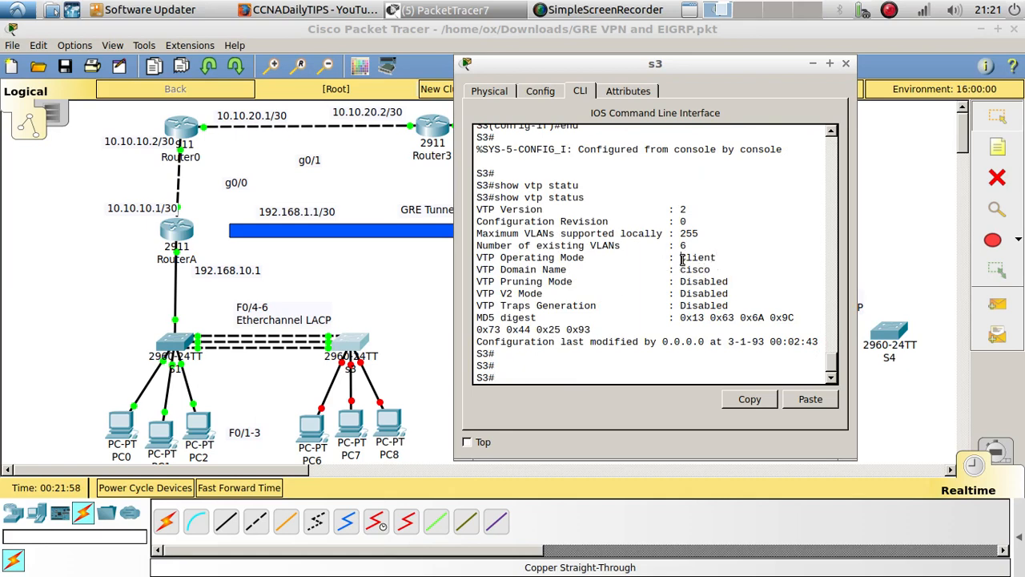
{"action": "left_click_drag", "start_coordinate": [678, 257], "coordinate": [717, 252]}
{"action": "double_click", "coordinate": [695, 269]}
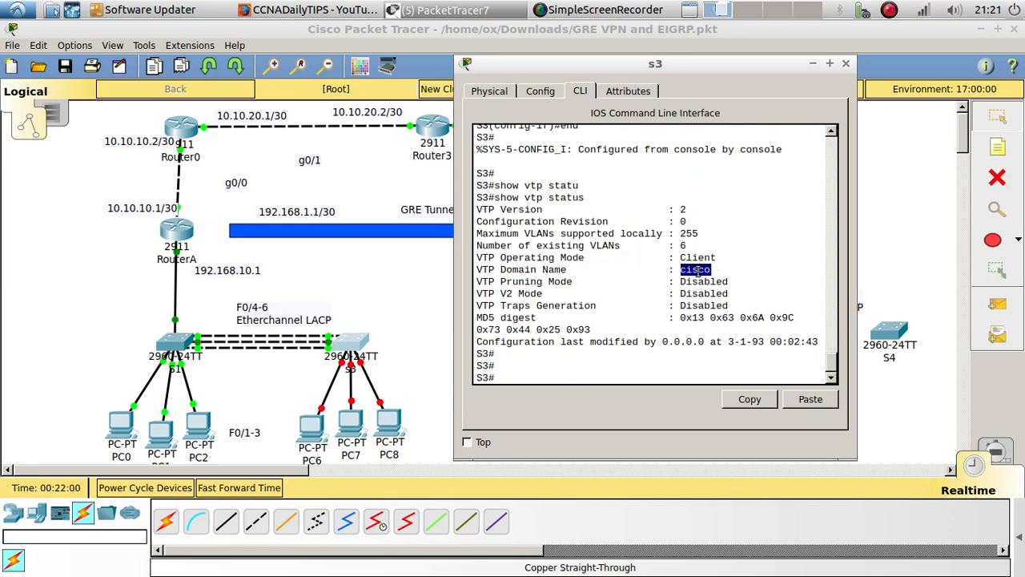
{"action": "left_click", "coordinate": [588, 373]}
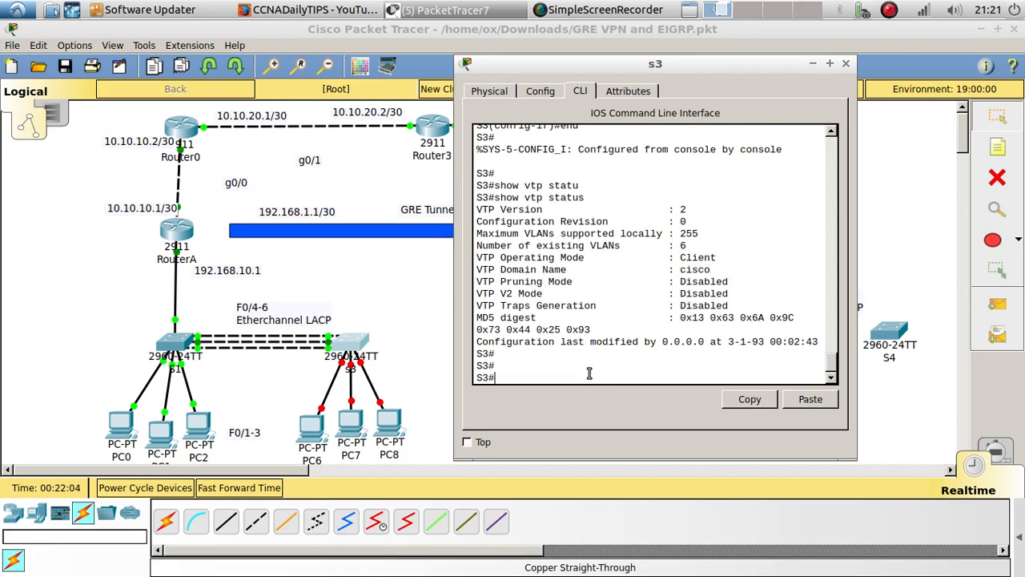
Display S3's EtherChannel details with show etherchannel port-channel and examine the protocol in use
{"action": "type", "text": "show eth"}
{"action": "key", "text": "Tab"}
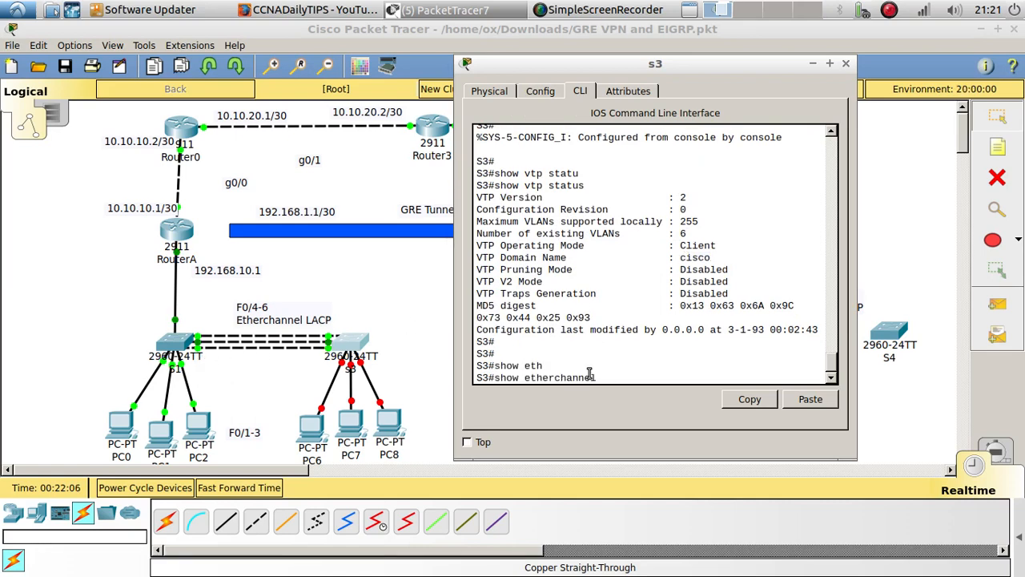
{"action": "type", "text": "?"}
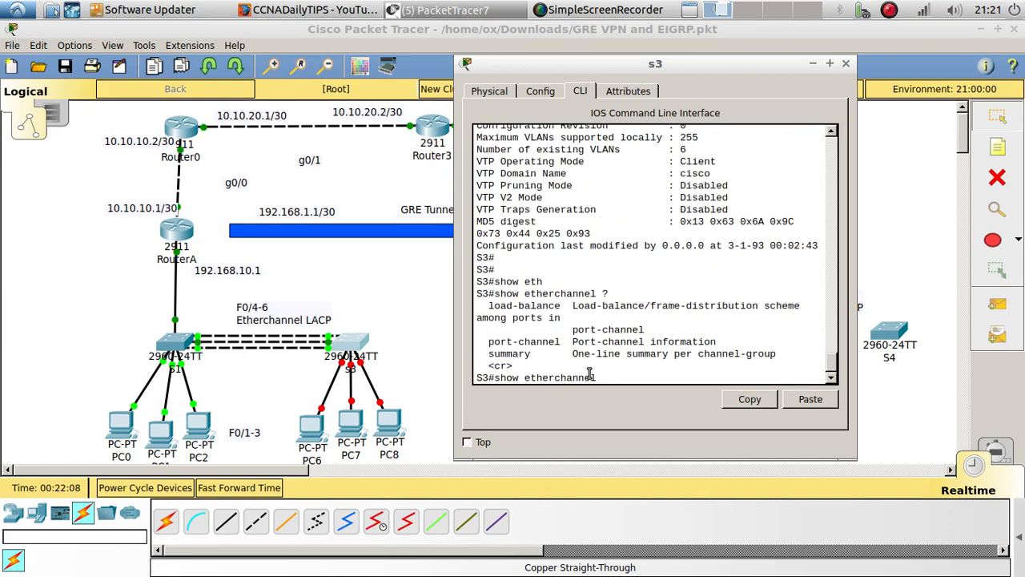
{"action": "type", "text": "po"}
{"action": "key", "text": "Tab"}
{"action": "key", "text": "Return"}
{"action": "key", "text": "Return"}
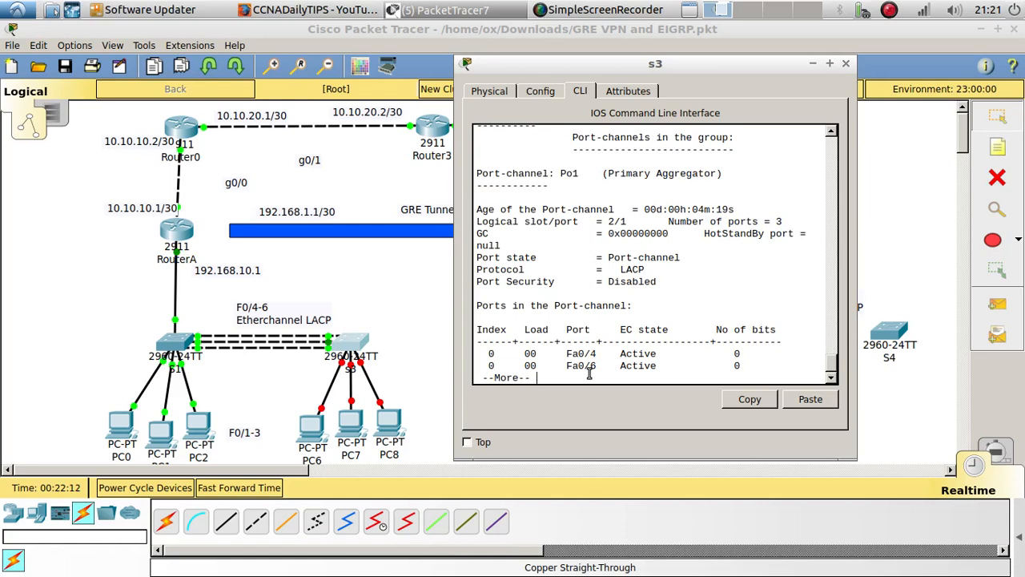
{"action": "double_click", "coordinate": [624, 270]}
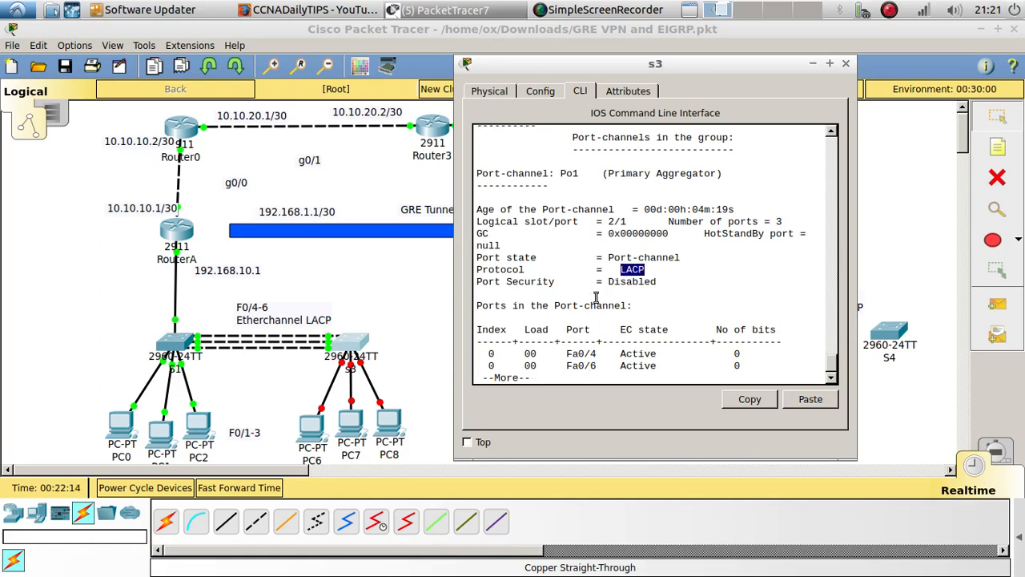
Open S1's command line and end interface range configuration to return to privileged EXEC mode
{"action": "left_click", "coordinate": [181, 349]}
{"action": "type", "text": "end"}
{"action": "key", "text": "Return"}
{"action": "key", "text": "Return"}
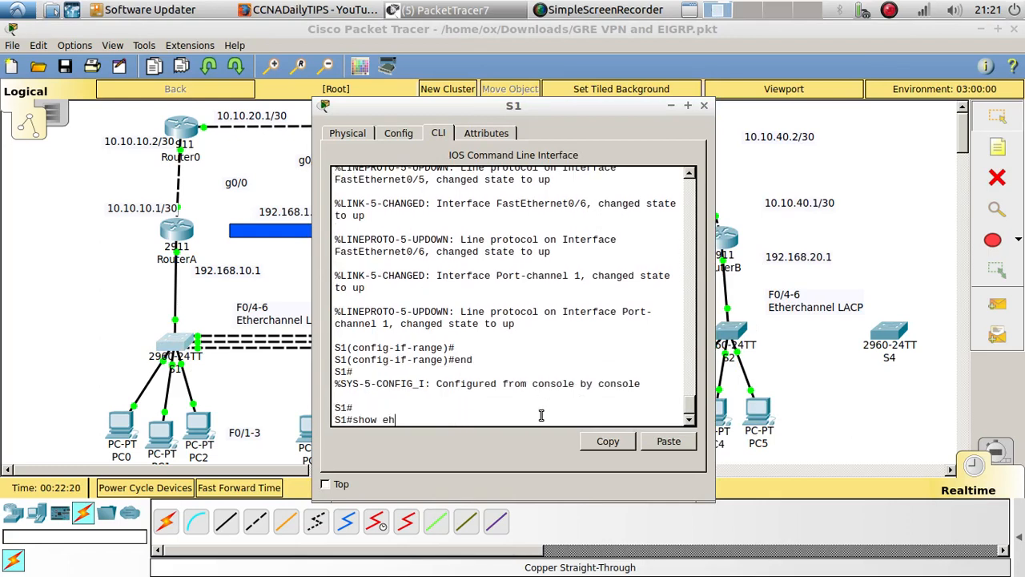
Display S1's EtherChannel details with show etherchannel port-channel, examine the protocol in use, and close S1's window
{"action": "type", "text": "show eh"}
{"action": "key", "text": "Tab"}
{"action": "type", "text": "th"}
{"action": "key", "text": "Tab"}
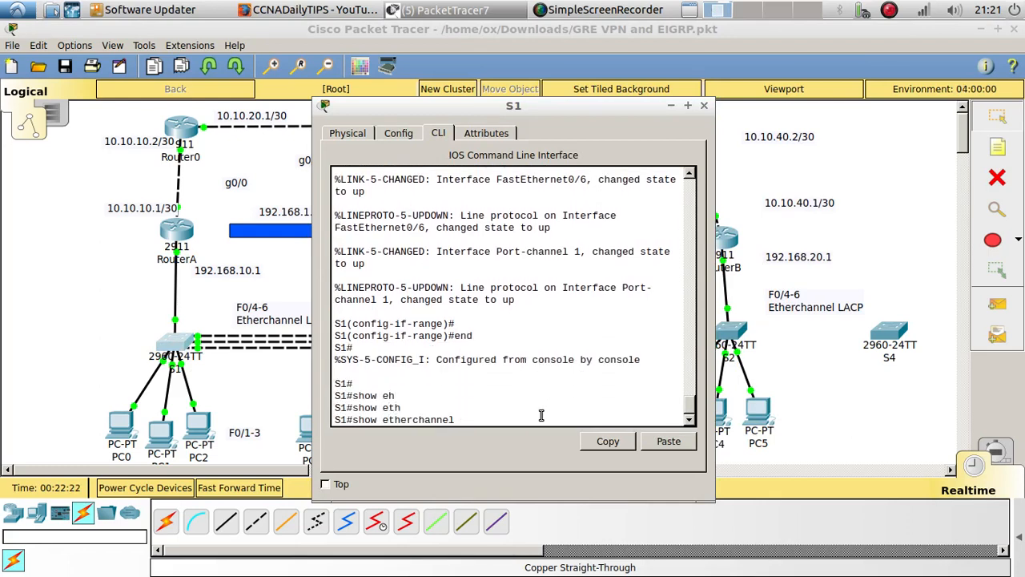
{"action": "type", "text": "p"}
{"action": "key", "text": "Tab"}
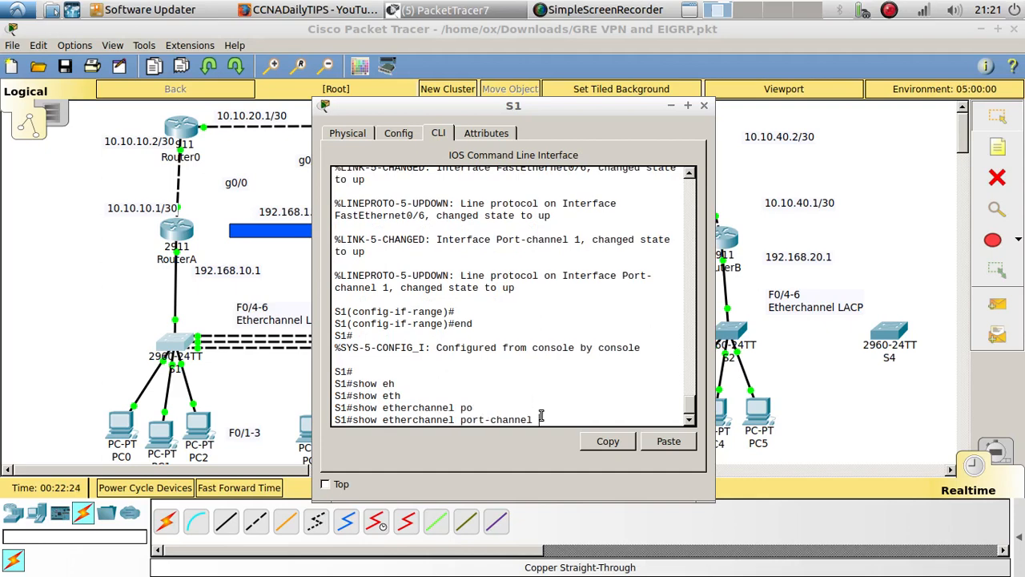
{"action": "key", "text": "Return"}
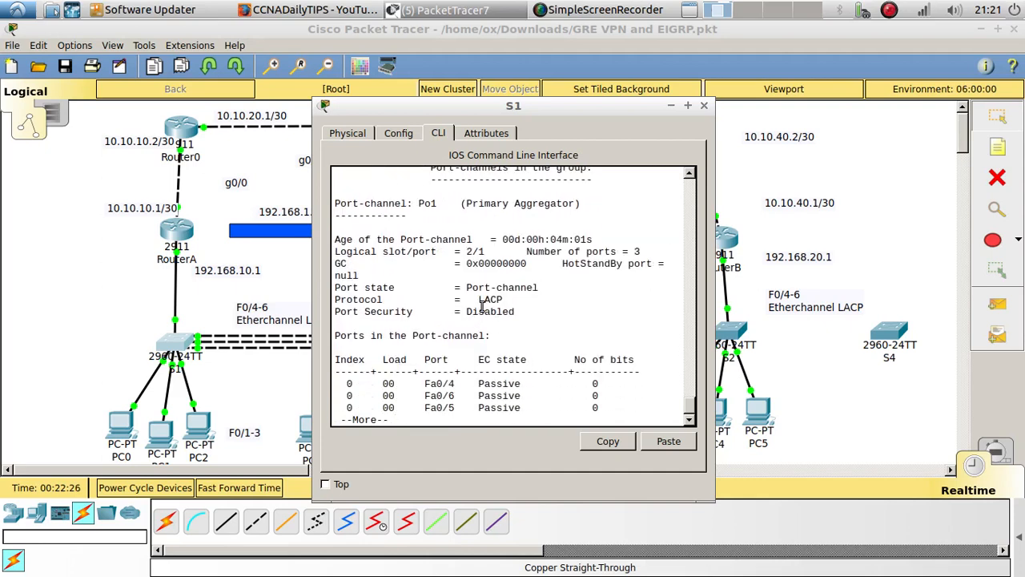
{"action": "double_click", "coordinate": [483, 302]}
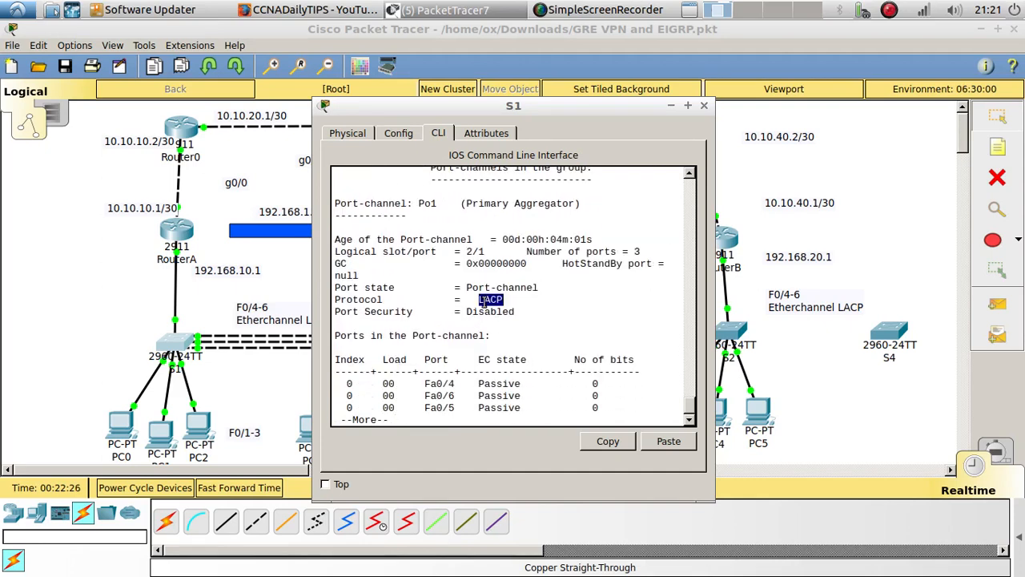
{"action": "left_click", "coordinate": [703, 107]}
Return to S3's command line, page past the EtherChannel output and enter global configuration mode
{"action": "left_click", "coordinate": [361, 345]}
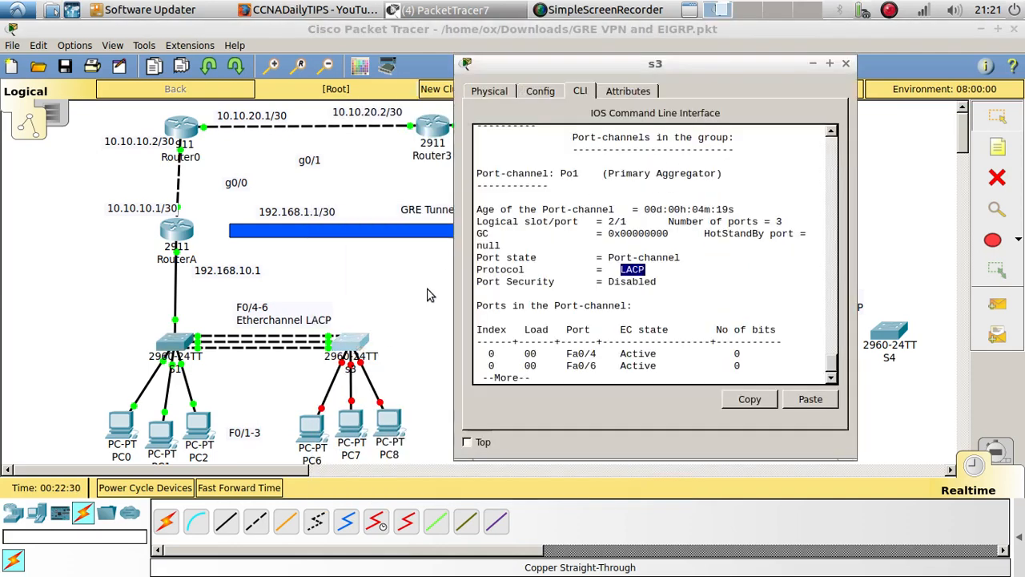
{"action": "key", "text": "Return"}
{"action": "key", "text": "Return"}
{"action": "key", "text": "Return"}
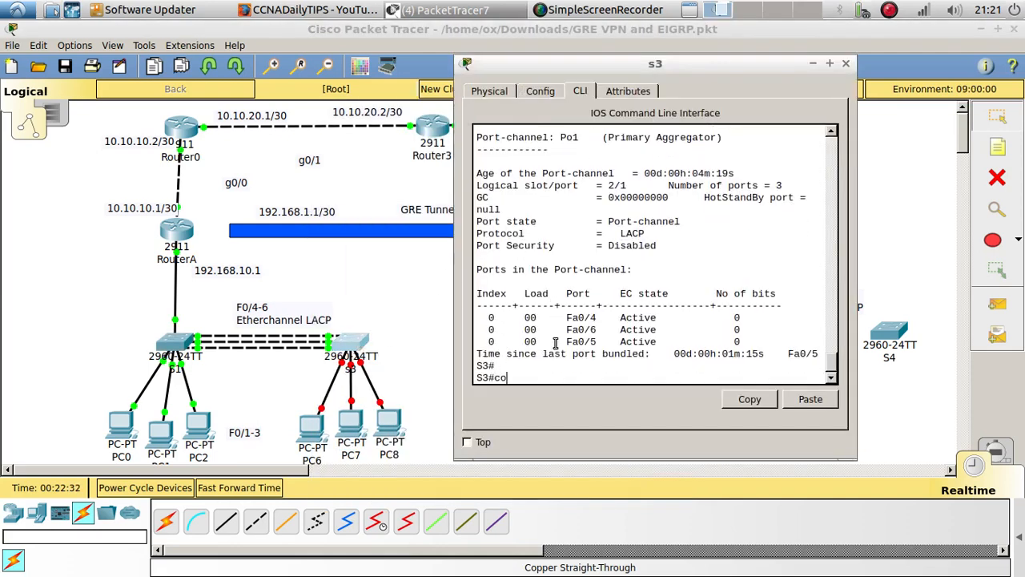
{"action": "type", "text": "config t"}
{"action": "key", "text": "Return"}
{"action": "key", "text": "Return"}
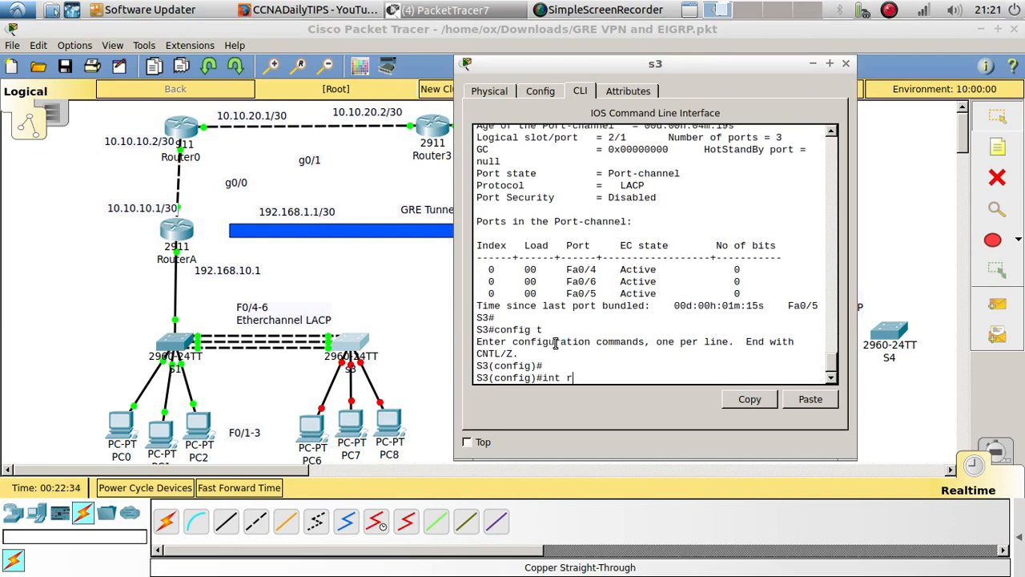
Select S3's interface range f0/1-3 and set its ports to switchport mode access
{"action": "type", "text": "int range f0/1-3"}
{"action": "key", "text": "Return"}
{"action": "type", "text": "se"}
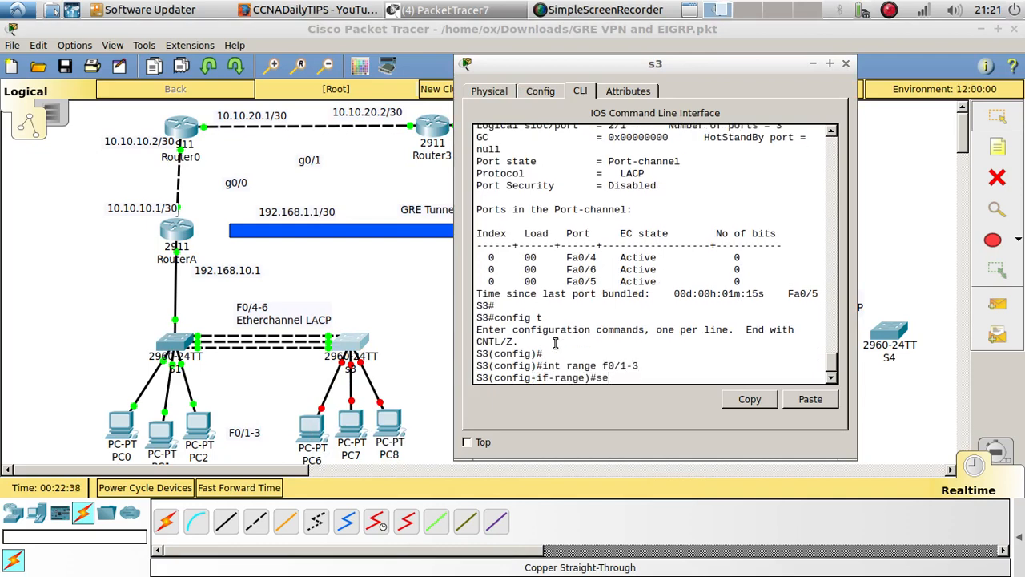
{"action": "type", "text": "i"}
{"action": "key", "text": "Tab"}
{"action": "key", "text": "Tab"}
{"action": "type", "text": "mo"}
{"action": "key", "text": "Tab"}
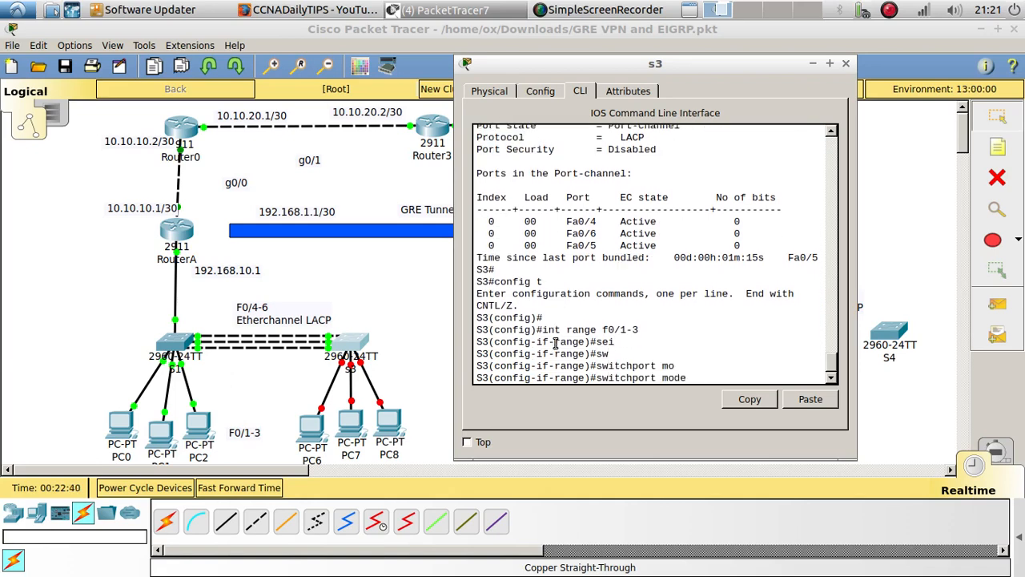
{"action": "type", "text": "acc"}
{"action": "key", "text": "Tab"}
{"action": "key", "text": "Return"}
Assign S3's f0/1-3 access ports to VLAN 10 with switchport access vlan 10
{"action": "type", "text": "d"}
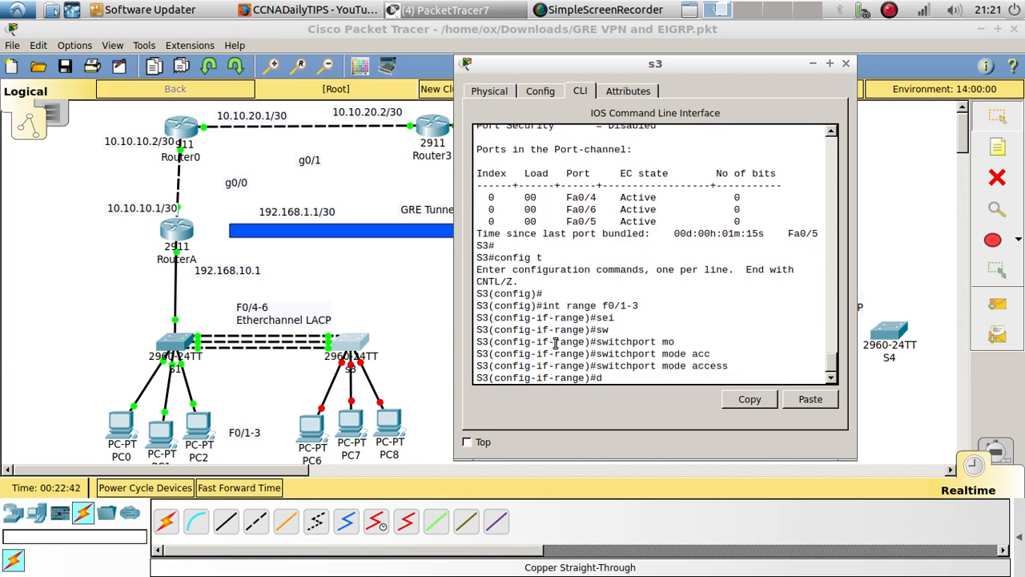
{"action": "key", "text": "BackSpace"}
{"action": "type", "text": "sw"}
{"action": "key", "text": "Tab"}
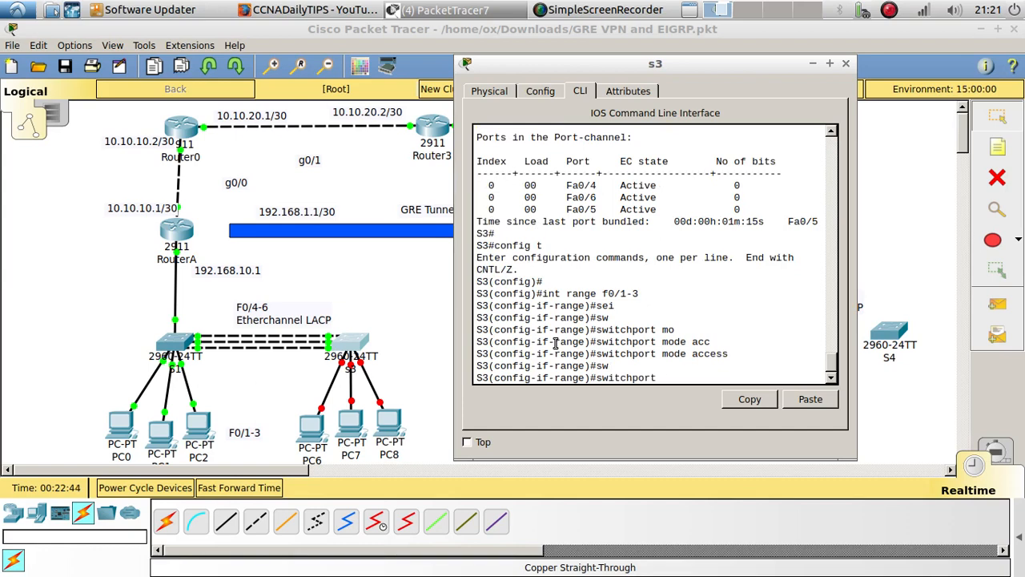
{"action": "type", "text": "acc"}
{"action": "key", "text": "Tab"}
{"action": "type", "text": "vla"}
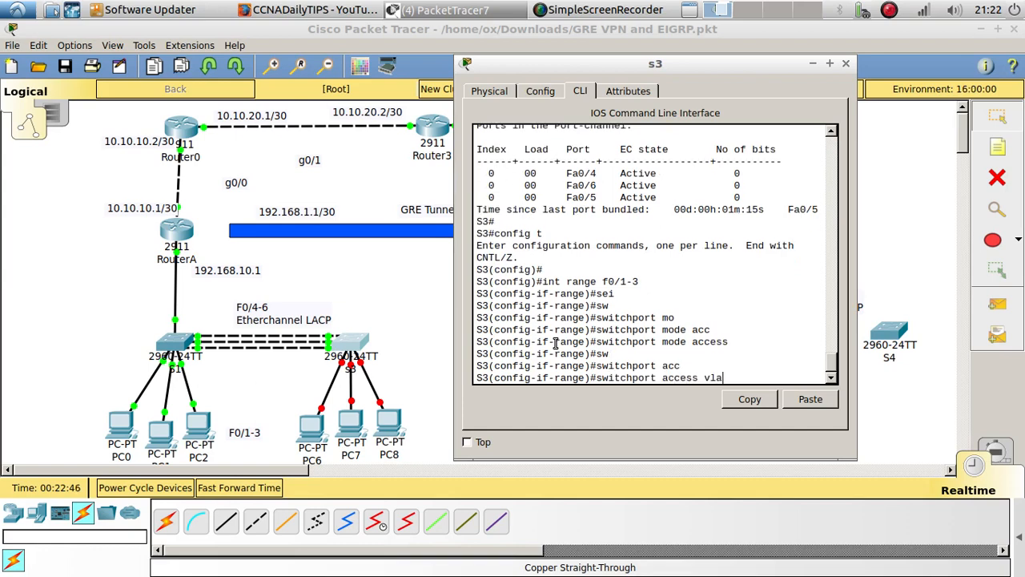
{"action": "type", "text": "n"}
{"action": "key", "text": "Return"}
{"action": "key", "text": "Up"}
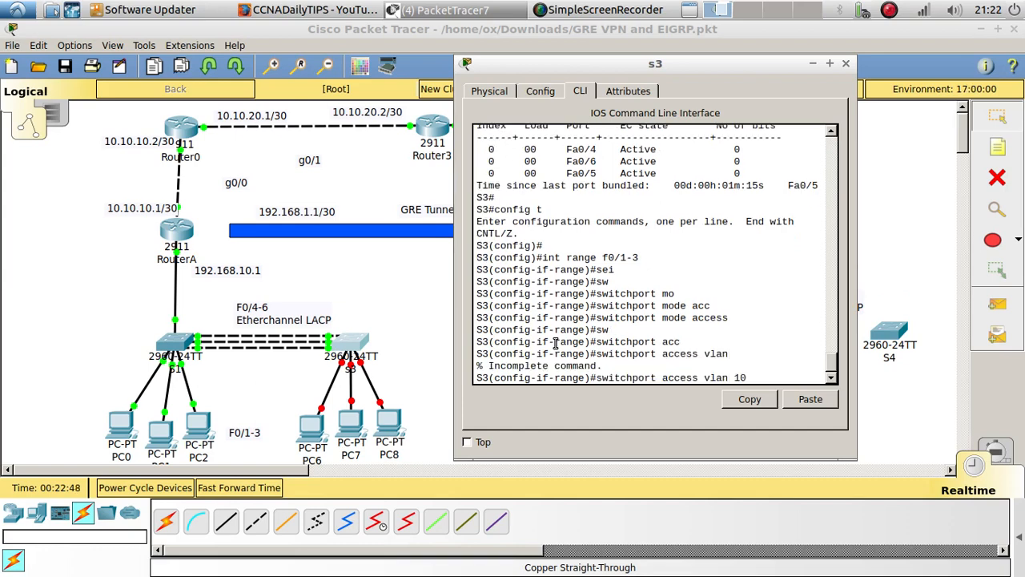
{"action": "type", "text": "10"}
{"action": "key", "text": "Return"}
{"action": "key", "text": "Return"}
{"action": "key", "text": "Return"}
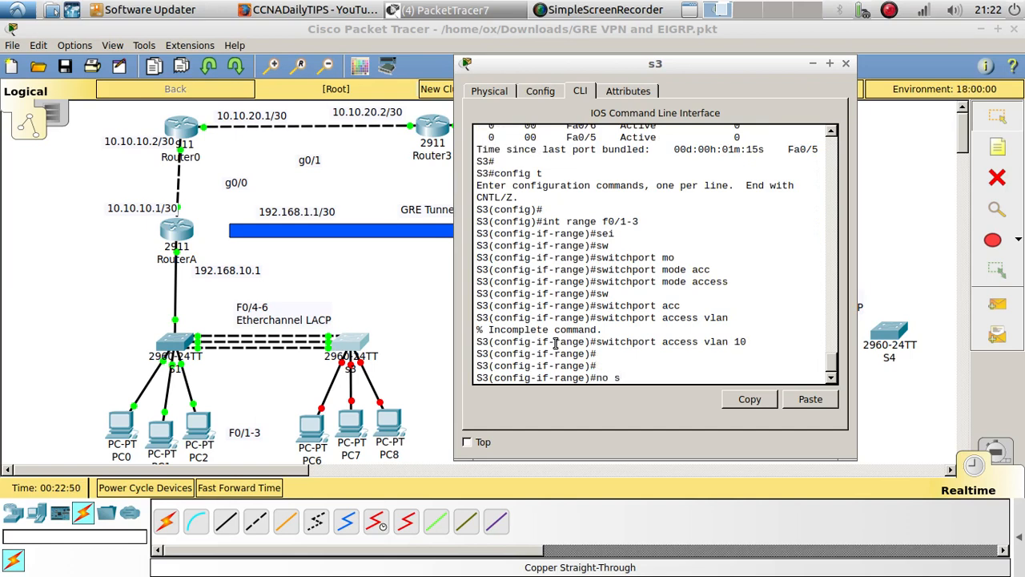
Enable spanning-tree portfast on S3's f0/1-3 interface range
{"action": "key", "text": "BackSpace"}
{"action": "type", "text": "spn"}
{"action": "key", "text": "BackSpace"}
{"action": "type", "text": "an"}
{"action": "key", "text": "Tab"}
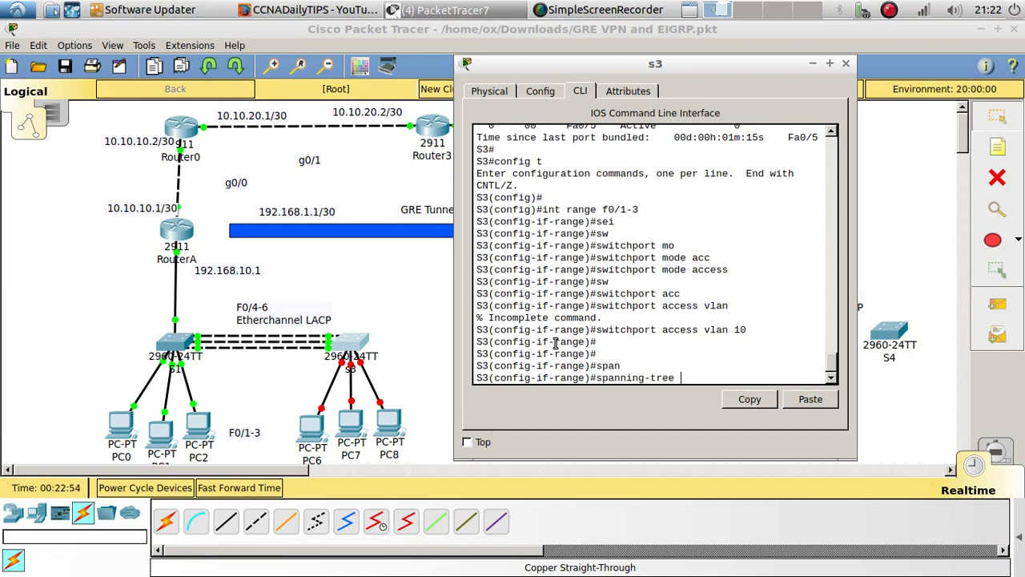
{"action": "type", "text": "po"}
{"action": "key", "text": "Tab"}
{"action": "key", "text": "Return"}
{"action": "key", "text": "Return"}
{"action": "key", "text": "Return"}
Turn on BPDU guard for S3's f0/1-3 ports with spanning-tree bpduguard enable
{"action": "type", "text": "s"}
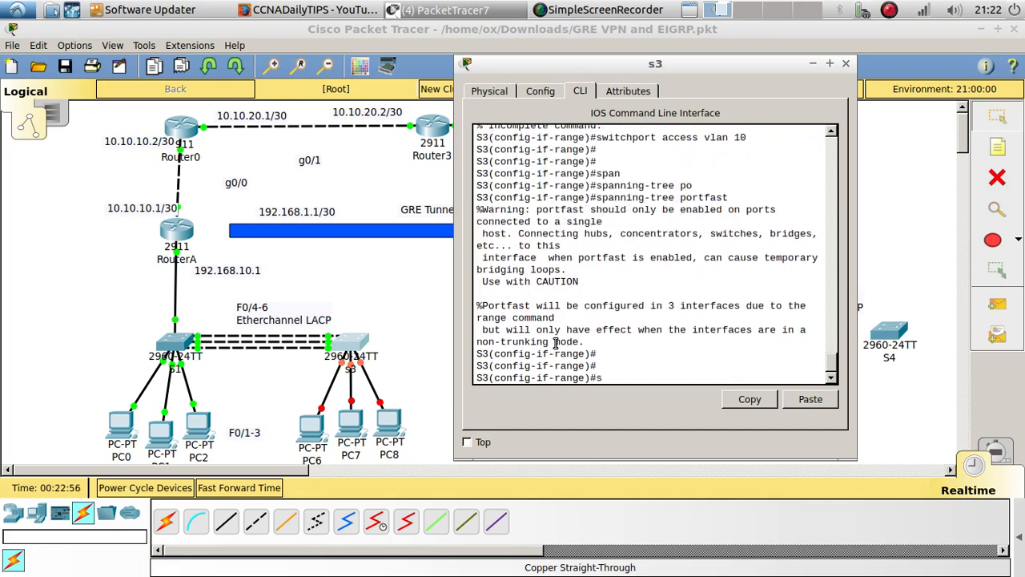
{"action": "type", "text": "pann"}
{"action": "key", "text": "Tab"}
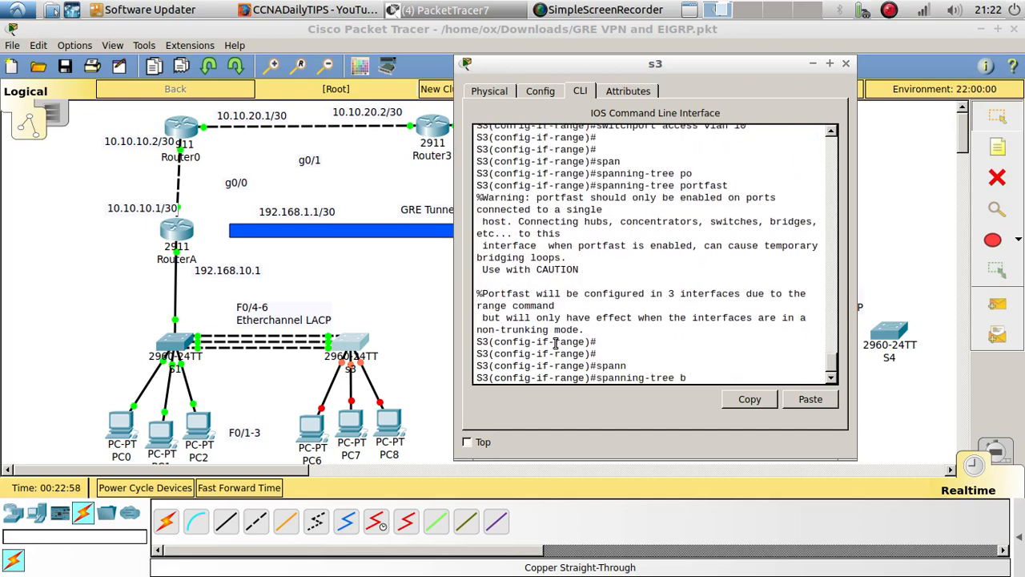
{"action": "type", "text": "bd"}
{"action": "key", "text": "Tab"}
{"action": "type", "text": "p"}
{"action": "key", "text": "Tab"}
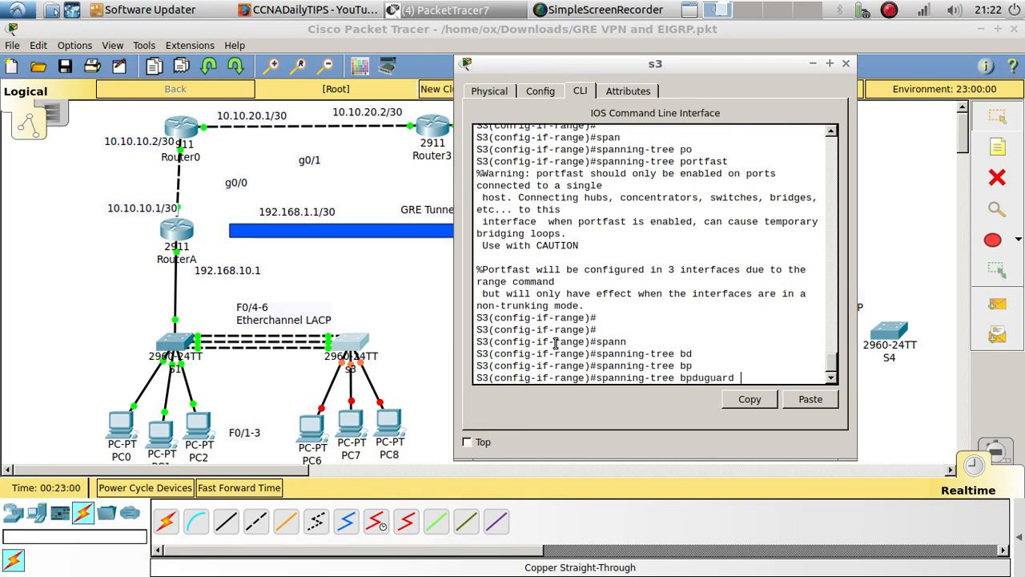
{"action": "type", "text": "en"}
{"action": "key", "text": "Tab"}
{"action": "key", "text": "Return"}
{"action": "key", "text": "Return"}
{"action": "key", "text": "Return"}
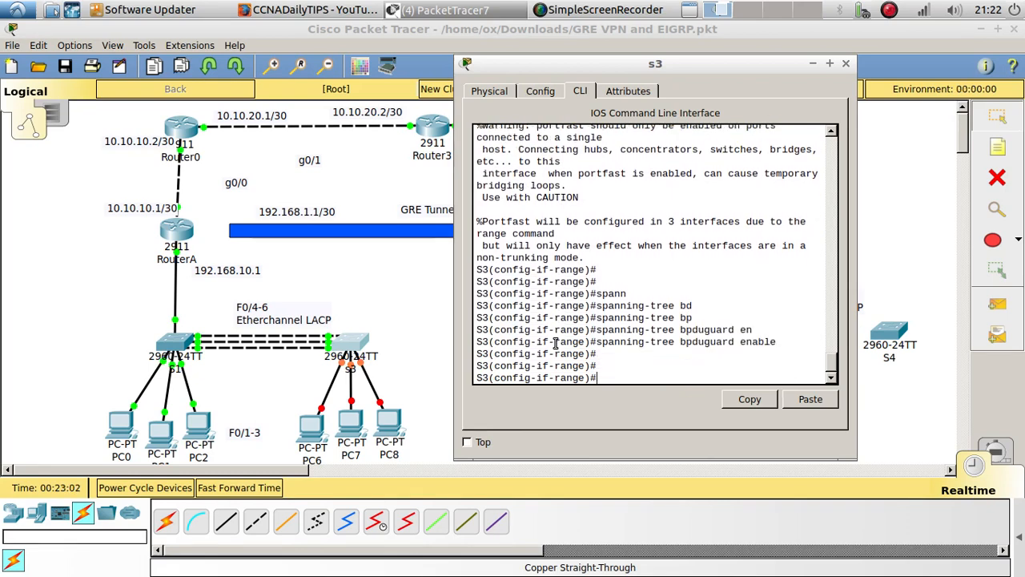
Bring up S3's f0/1-3 interfaces with no shutdown
{"action": "type", "text": "no shu"}
{"action": "key", "text": "Tab"}
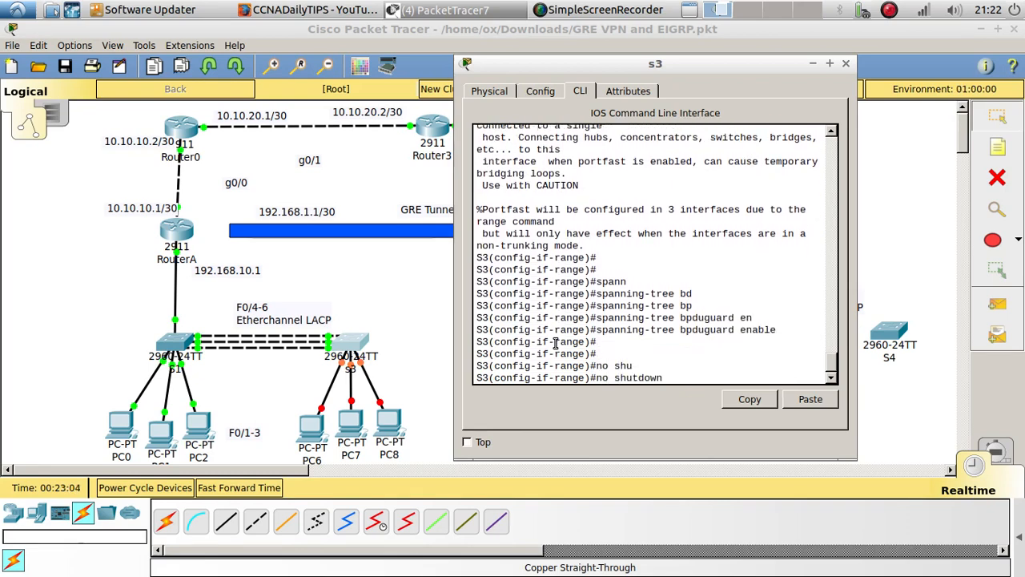
{"action": "key", "text": "Return"}
{"action": "key", "text": "Return"}
{"action": "key", "text": "Return"}
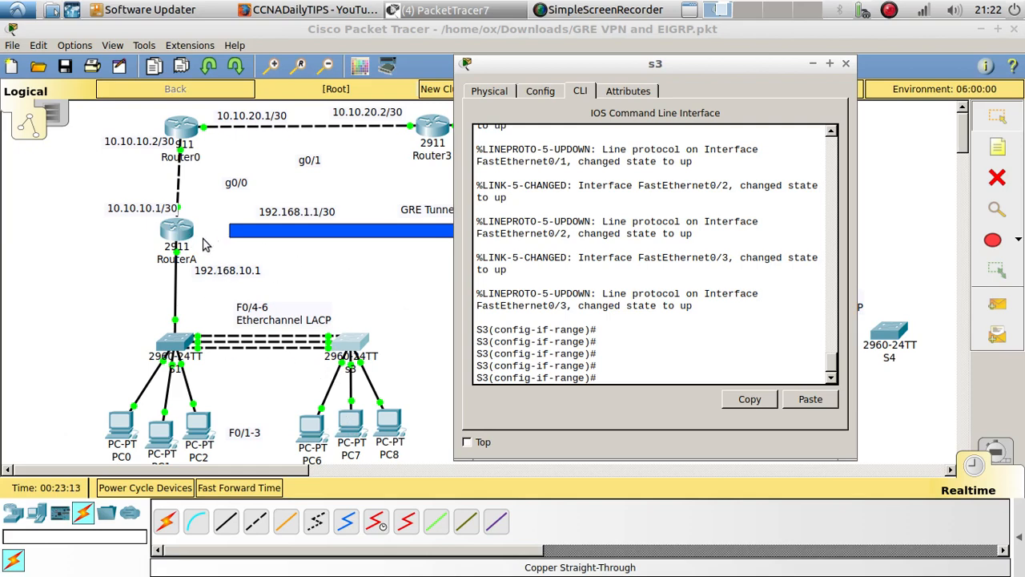
Open PC6's IP configuration and switch its IPv4 addressing to DHCP
{"action": "left_click", "coordinate": [311, 430]}
{"action": "left_click", "coordinate": [310, 431]}
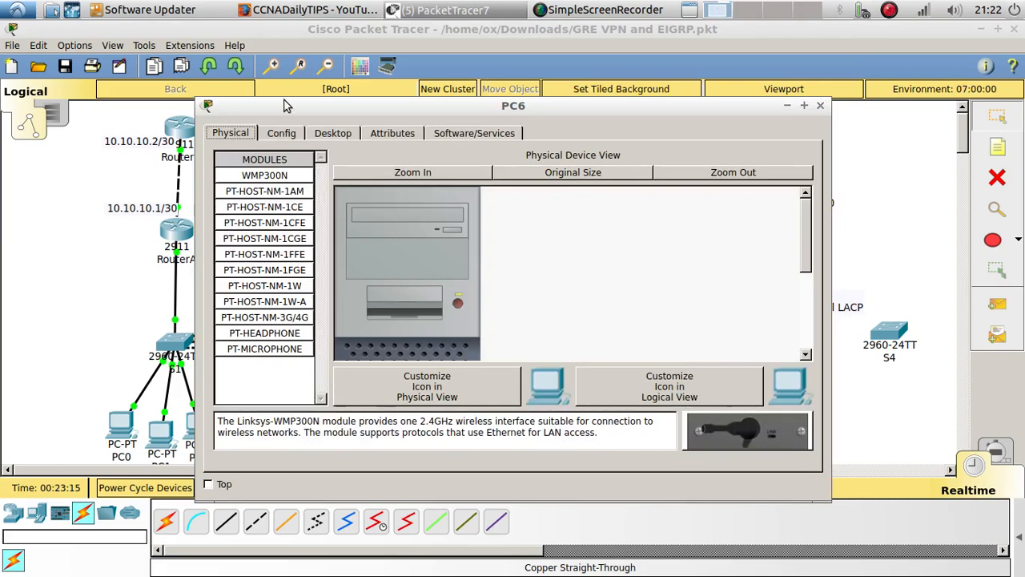
{"action": "left_click_drag", "start_coordinate": [295, 105], "coordinate": [577, 81]}
{"action": "left_click", "coordinate": [575, 106]}
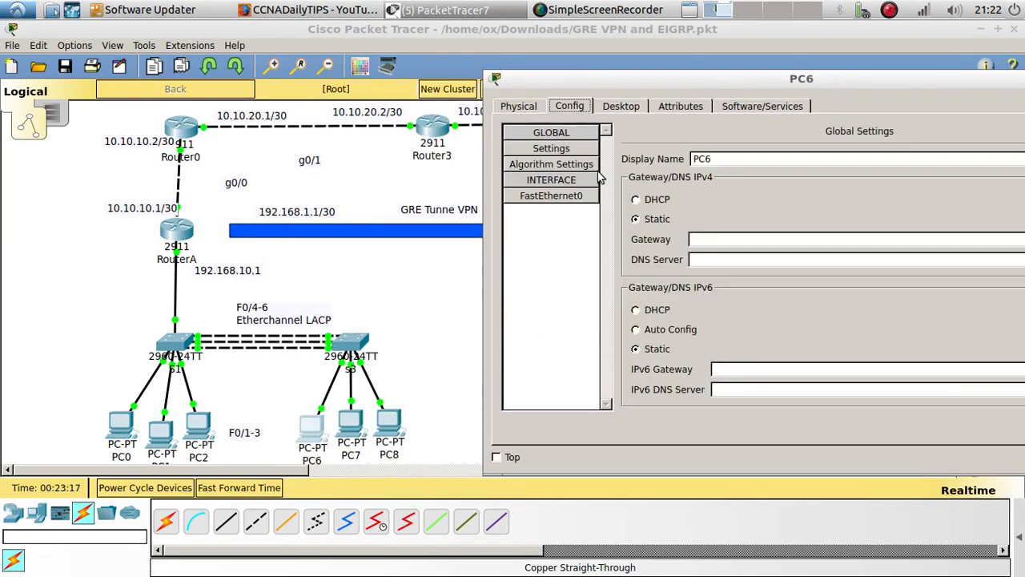
{"action": "left_click", "coordinate": [617, 107]}
{"action": "left_click", "coordinate": [573, 163]}
{"action": "left_click", "coordinate": [520, 169]}
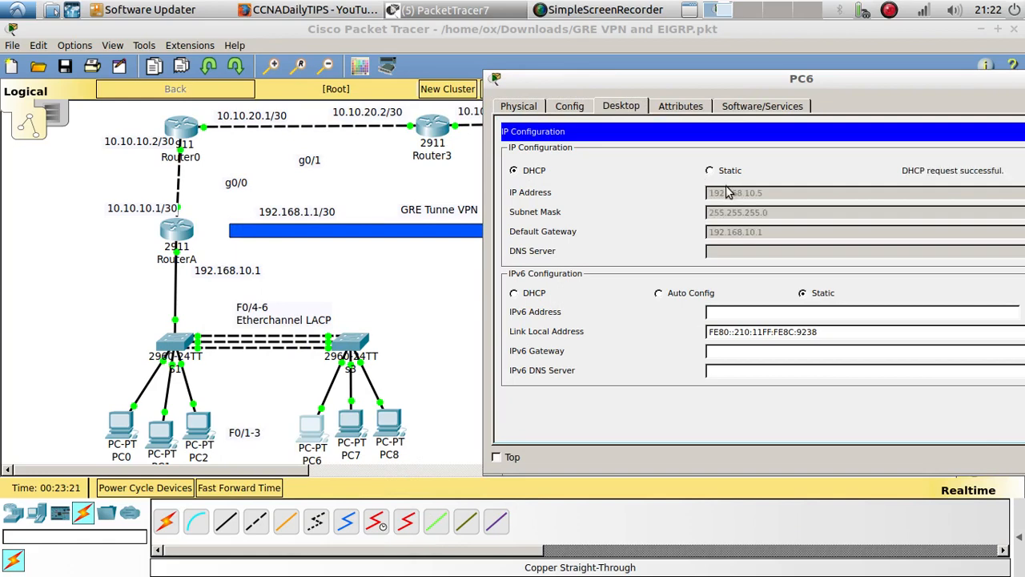
Switch PC7's IPv4 addressing to DHCP in its IP configuration and close PC7's window
{"action": "left_click", "coordinate": [350, 420]}
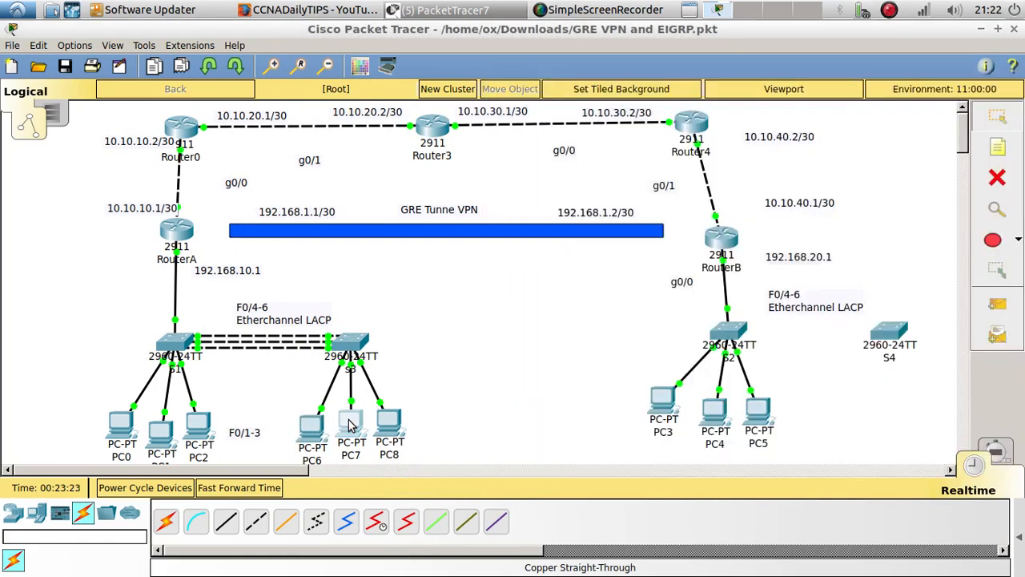
{"action": "left_click", "coordinate": [288, 135]}
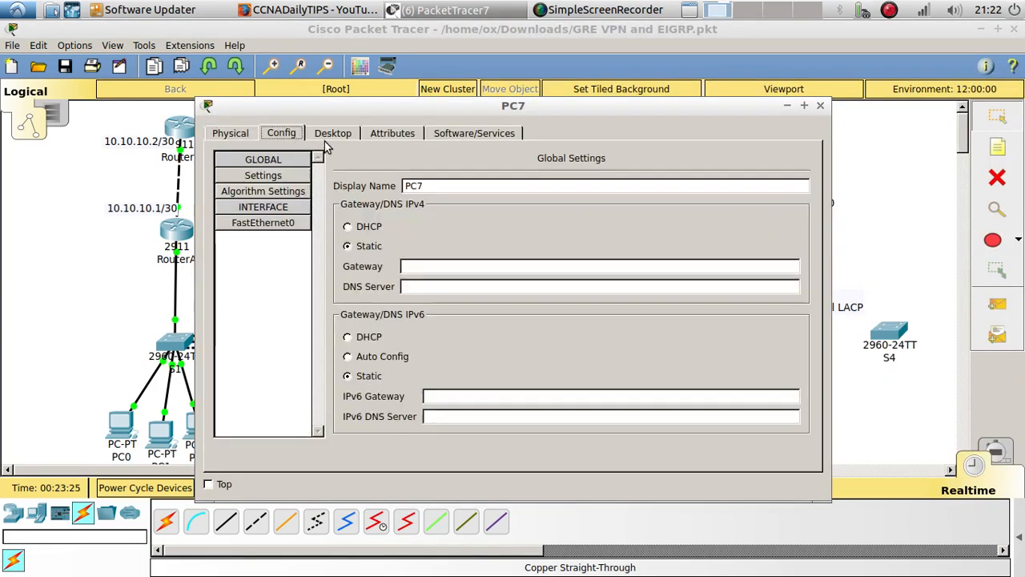
{"action": "left_click", "coordinate": [324, 137]}
{"action": "left_click", "coordinate": [320, 193]}
{"action": "left_click", "coordinate": [247, 197]}
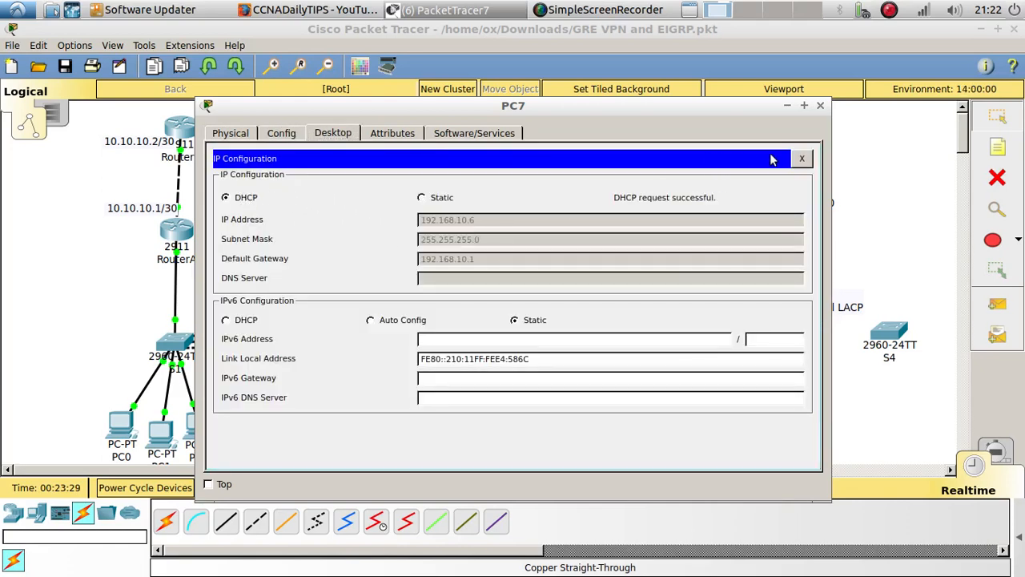
{"action": "left_click", "coordinate": [820, 106]}
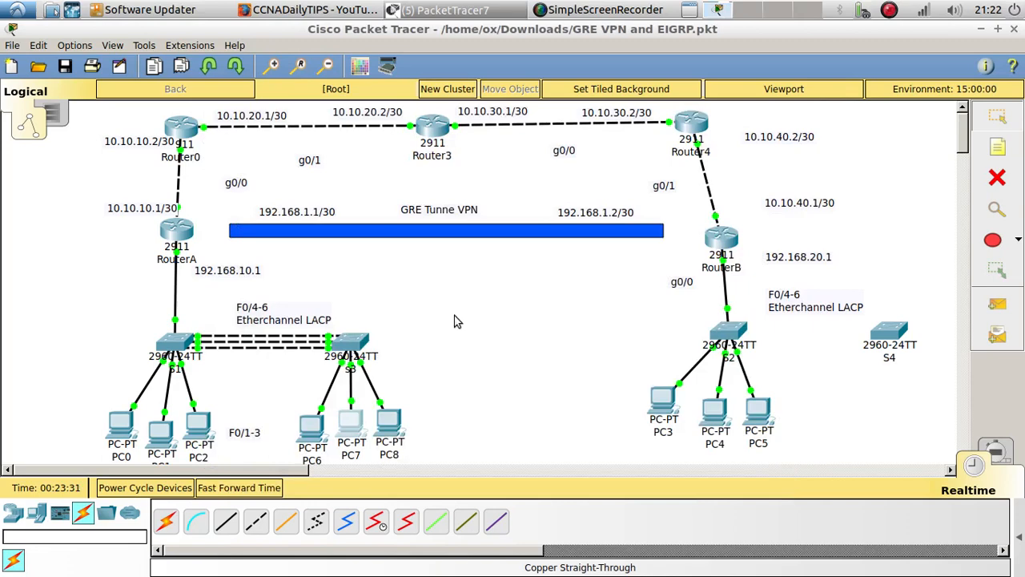
Switch PC8's IPv4 addressing to DHCP in its IP configuration and close PC8's window
{"action": "left_click", "coordinate": [386, 428]}
{"action": "left_click", "coordinate": [333, 133]}
{"action": "left_click", "coordinate": [288, 228]}
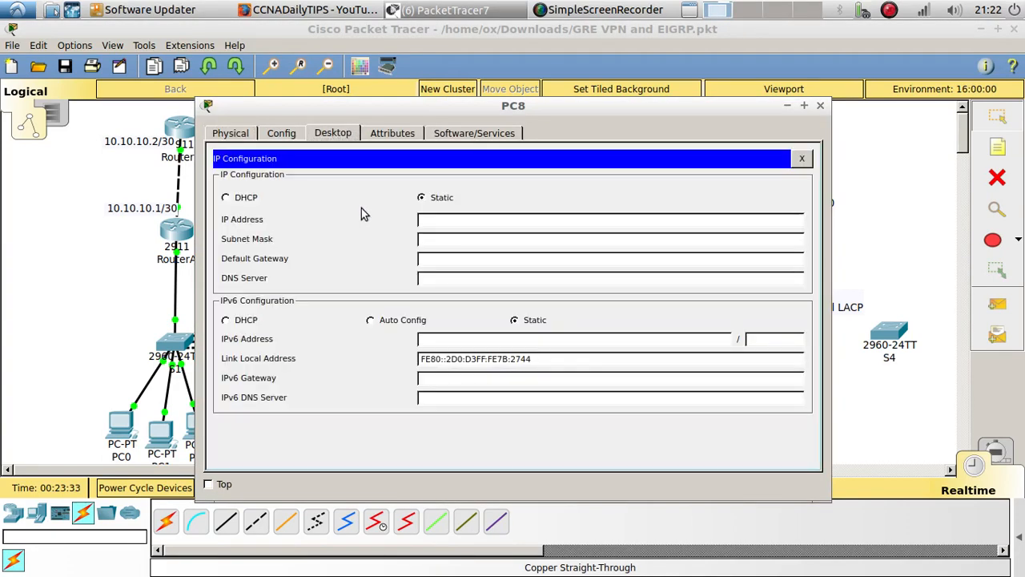
{"action": "left_click", "coordinate": [240, 200]}
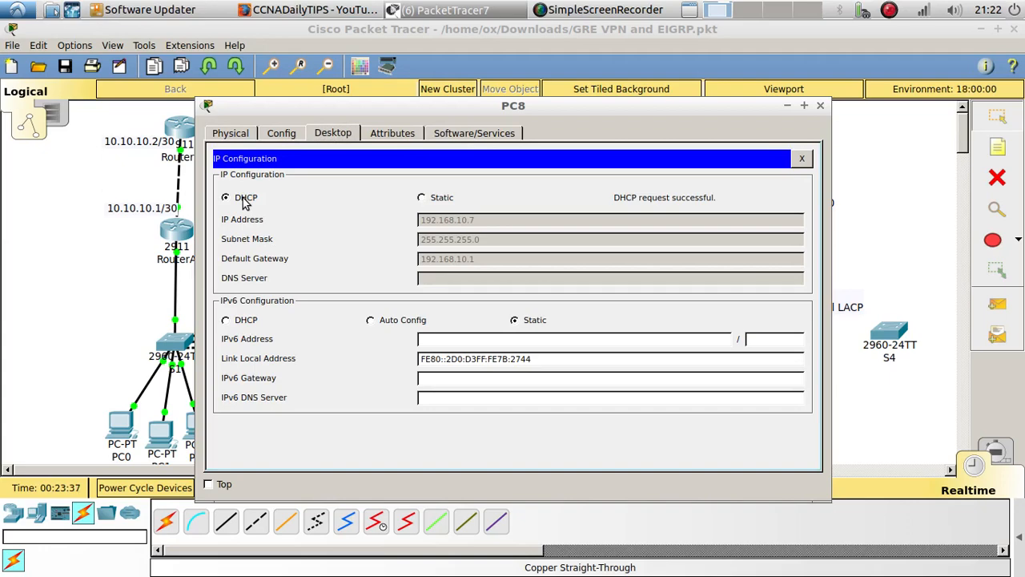
{"action": "left_click", "coordinate": [819, 105]}
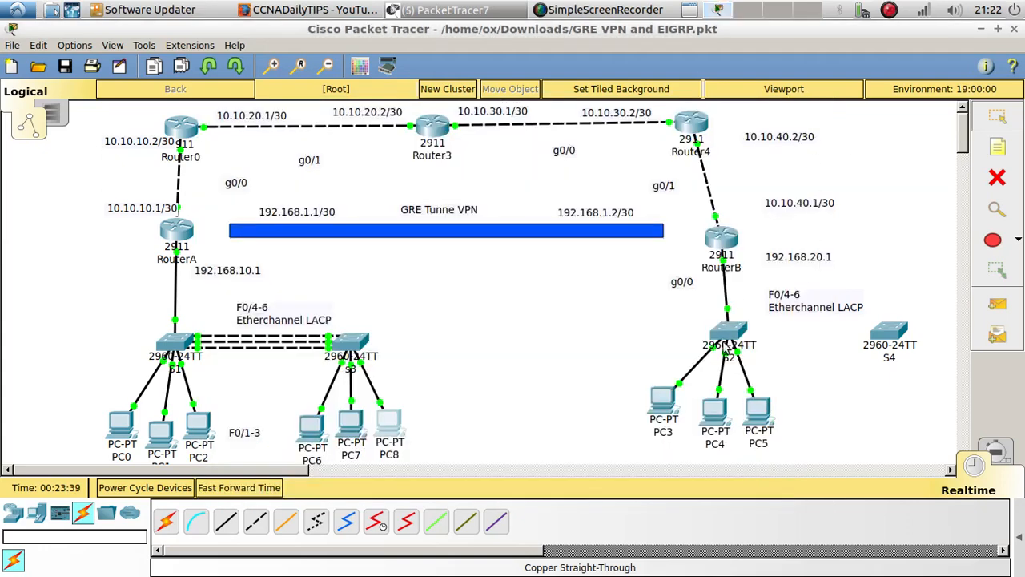
Open S4's command line and exit interface range configuration to global configuration mode
{"action": "left_click", "coordinate": [886, 337]}
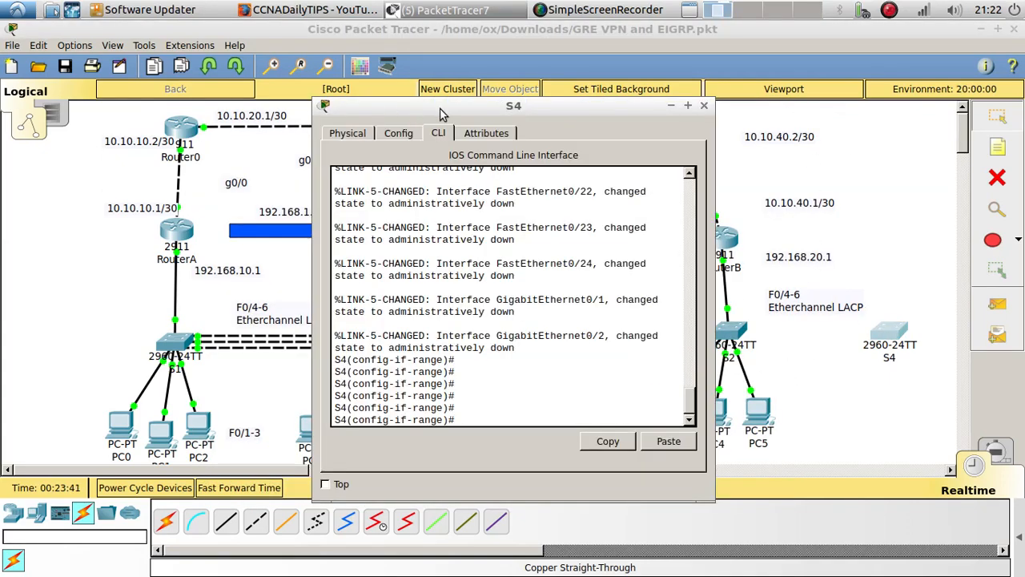
{"action": "left_click_drag", "start_coordinate": [439, 114], "coordinate": [279, 106]}
{"action": "scroll", "coordinate": [338, 366], "scroll_direction": "up", "scroll_amount": 20}
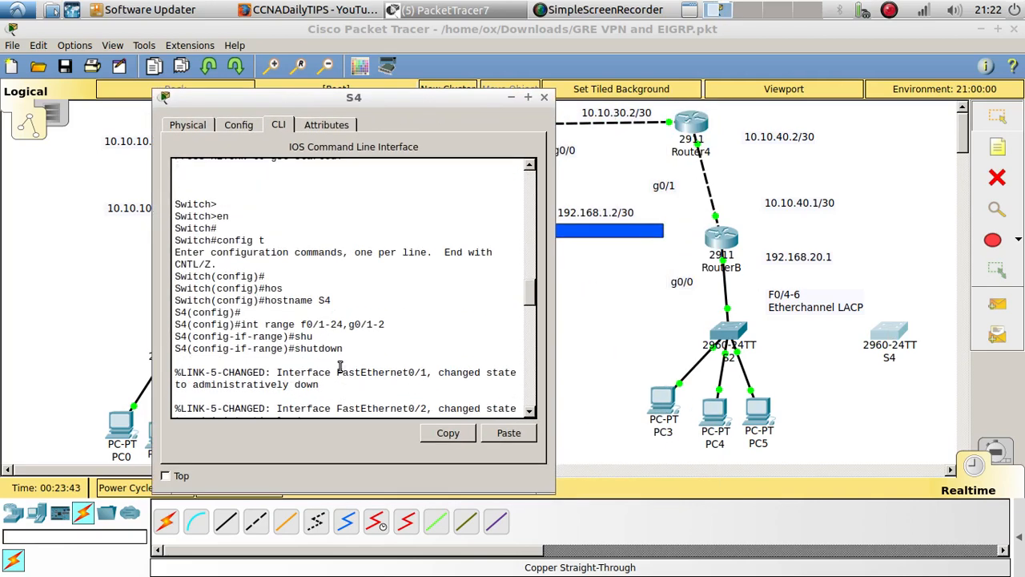
{"action": "key", "text": "Return"}
{"action": "key", "text": "Return"}
{"action": "key", "text": "Return"}
{"action": "key", "text": "Return"}
{"action": "key", "text": "Return"}
{"action": "type", "text": "exi"}
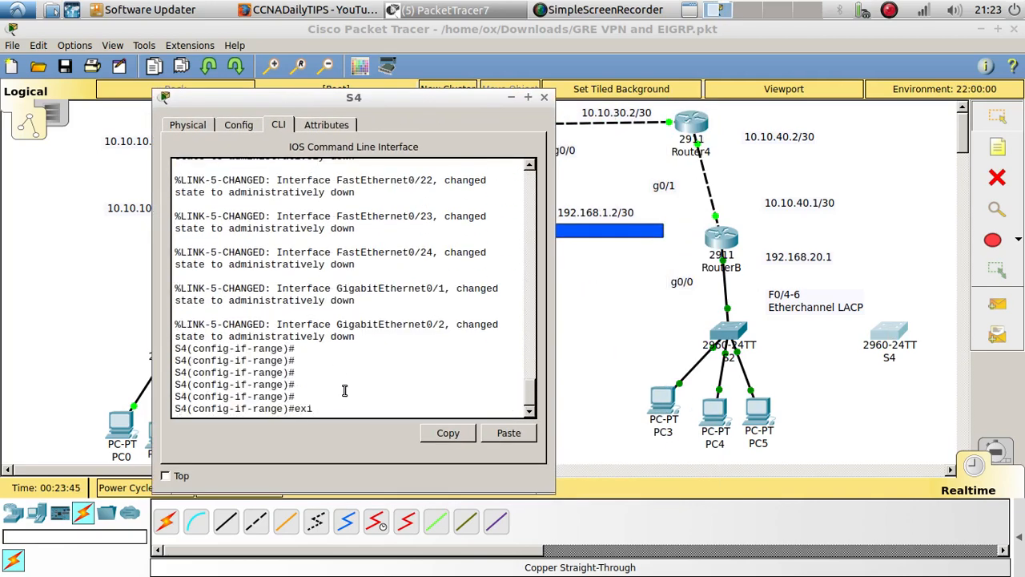
{"action": "key", "text": "Return"}
{"action": "key", "text": "Return"}
{"action": "key", "text": "Return"}
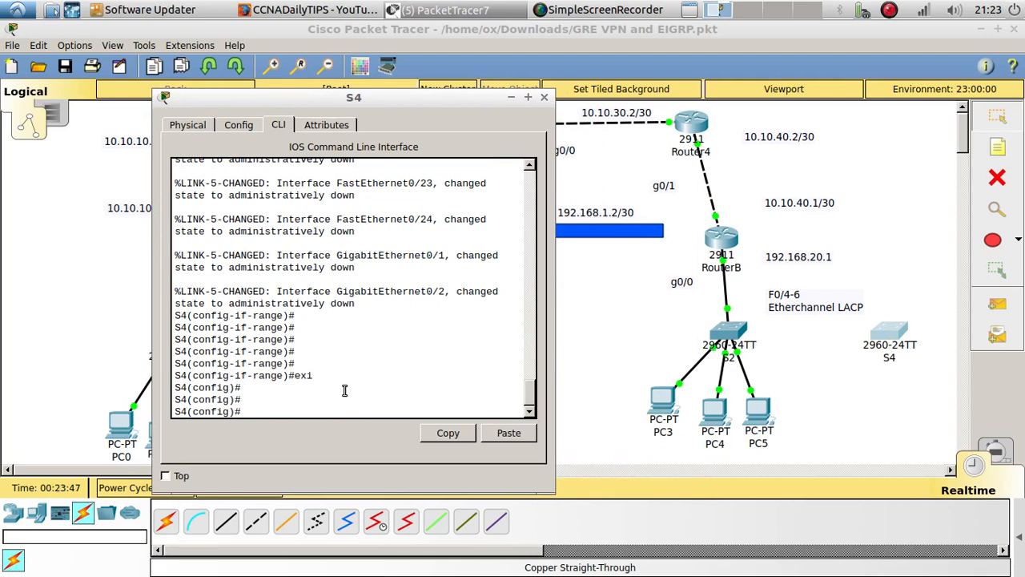
Set S4's spanning-tree mode to rapid-pvst in global configuration
{"action": "type", "text": "spann"}
{"action": "key", "text": "Tab"}
{"action": "type", "text": "mo"}
{"action": "key", "text": "Tab"}
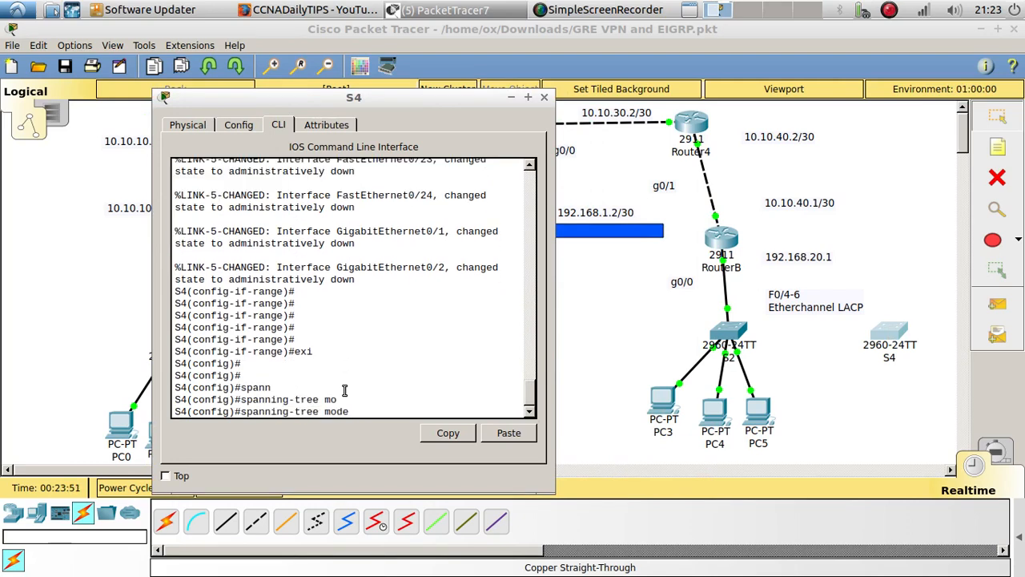
{"action": "type", "text": "r"}
{"action": "key", "text": "Tab"}
{"action": "key", "text": "Return"}
{"action": "key", "text": "Return"}
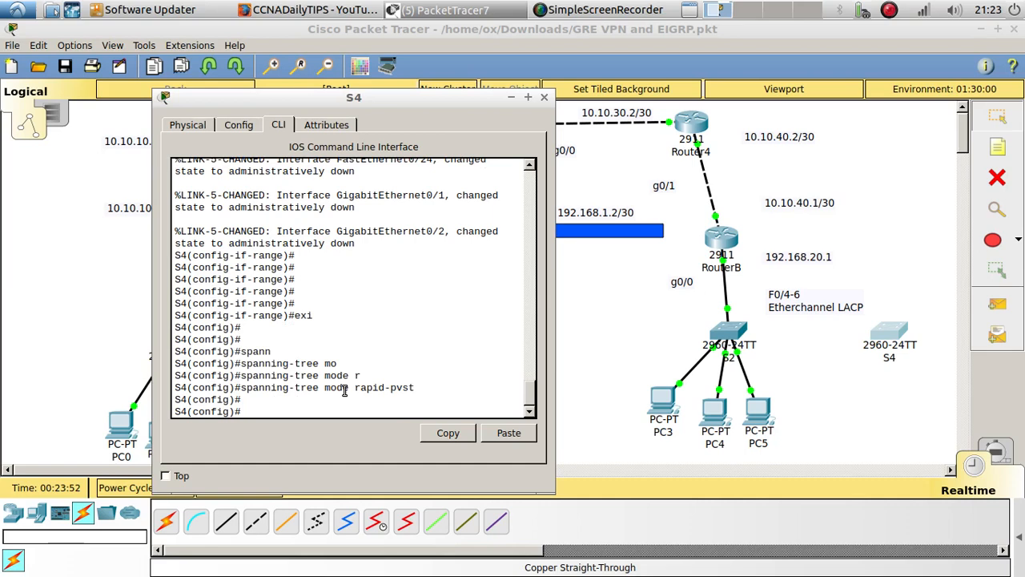
Open S2's command line, enable privileged mode and enter global configuration mode
{"action": "left_click", "coordinate": [709, 356]}
{"action": "key", "text": "Return"}
{"action": "key", "text": "Return"}
{"action": "type", "text": "en"}
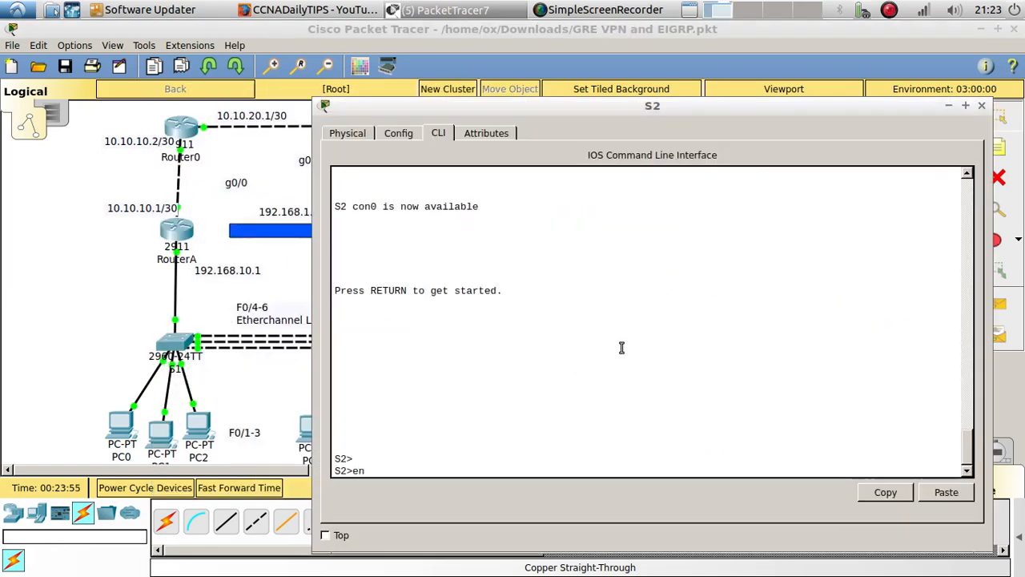
{"action": "key", "text": "Return"}
{"action": "type", "text": "config t"}
{"action": "key", "text": "Return"}
{"action": "key", "text": "Return"}
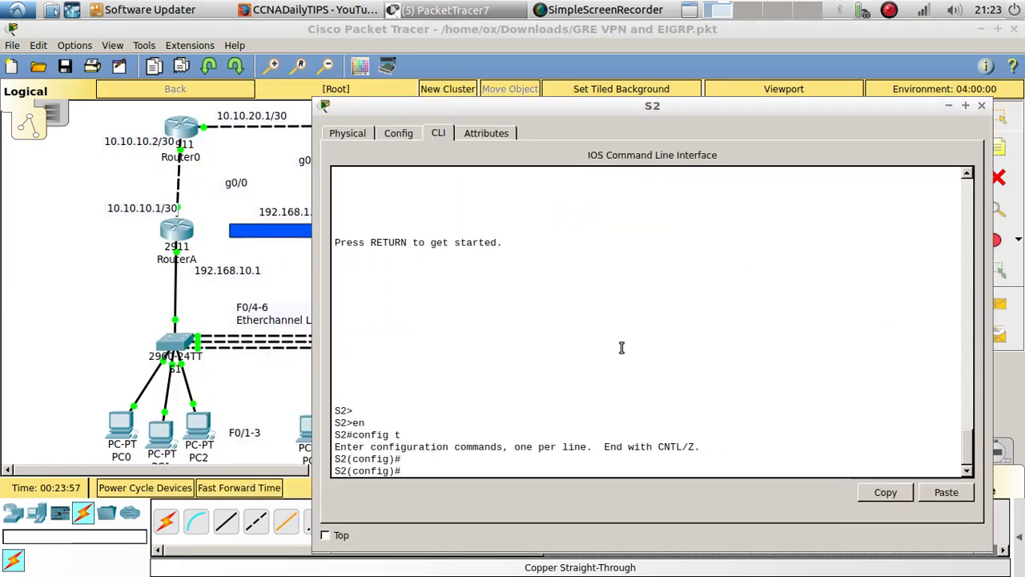
Set S2's spanning-tree mode to rapid-pvst
{"action": "type", "text": "spann"}
{"action": "key", "text": "Tab"}
{"action": "type", "text": "mo"}
{"action": "key", "text": "Tab"}
{"action": "type", "text": "r"}
{"action": "key", "text": "Tab"}
{"action": "key", "text": "Return"}
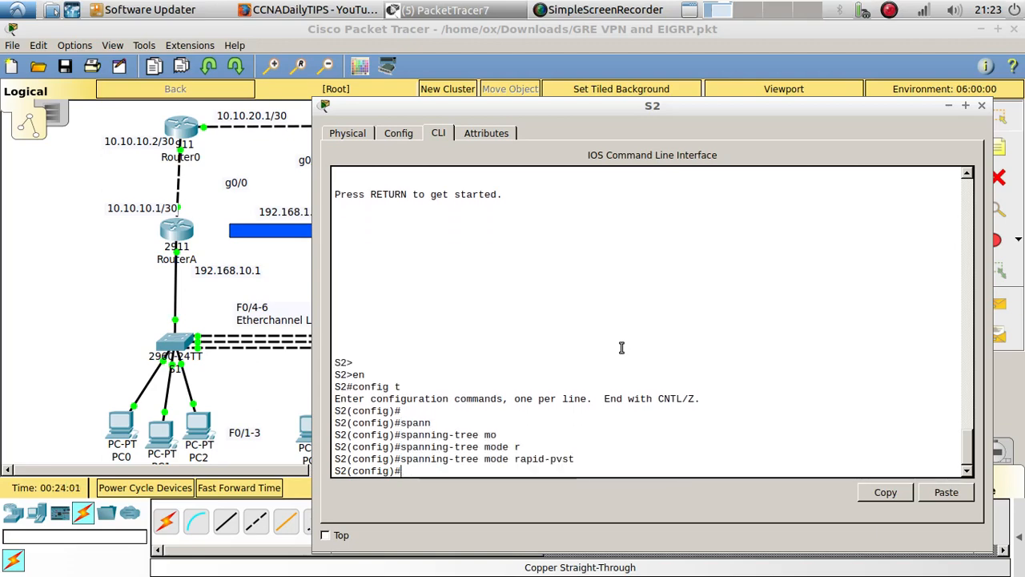
{"action": "key", "text": "Return"}
{"action": "key", "text": "Return"}
Set the VTP domain on S2 to cisco
{"action": "type", "text": "int"}
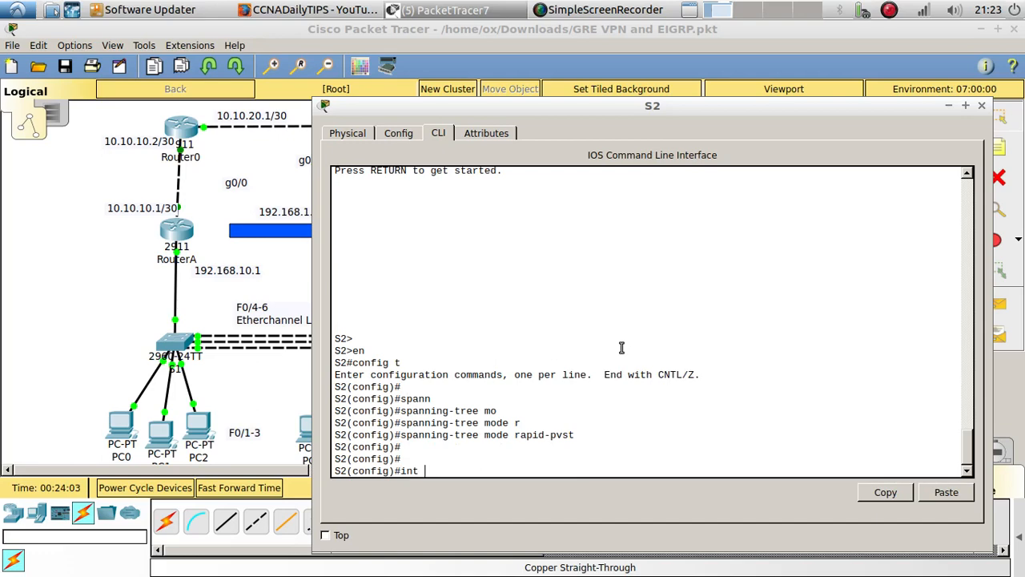
{"action": "key", "text": "BackSpace"}
{"action": "key", "text": "BackSpace"}
{"action": "key", "text": "BackSpace"}
{"action": "key", "text": "BackSpace"}
{"action": "type", "text": "vtp domain cis"}
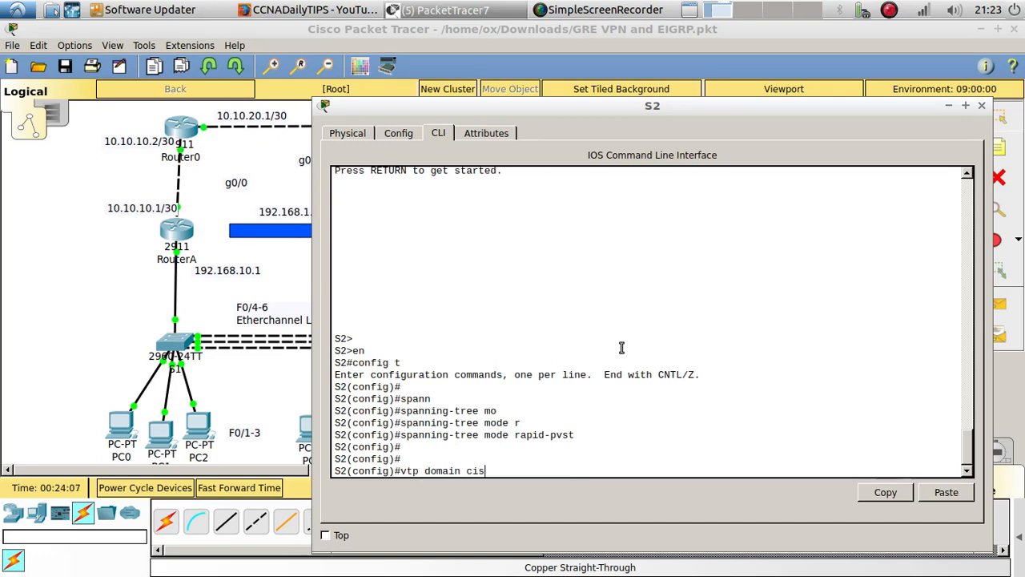
{"action": "type", "text": "co"}
{"action": "key", "text": "Return"}
Set the VTP password on S2
{"action": "type", "text": "vtp pa"}
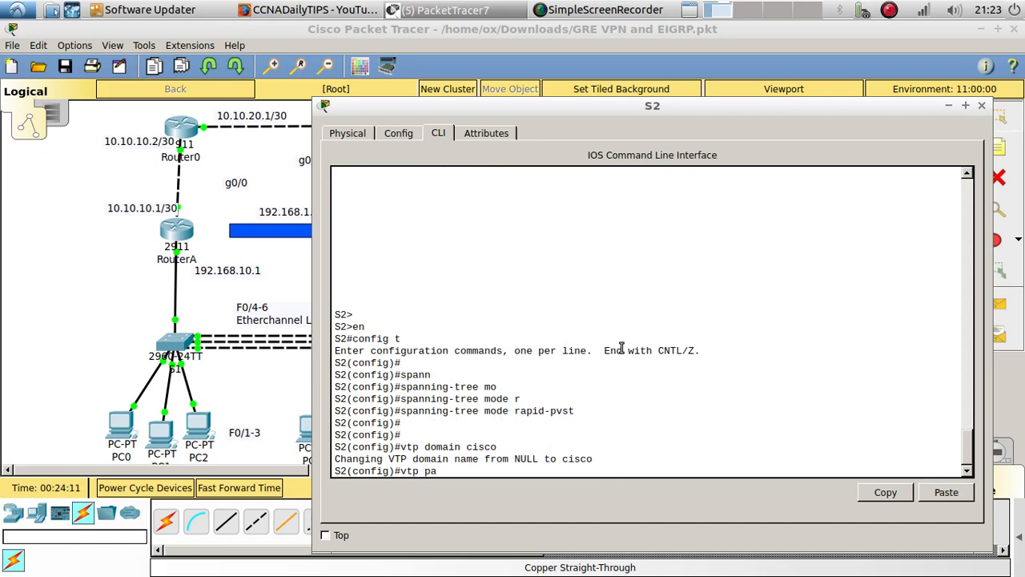
{"action": "type", "text": "s"}
{"action": "key", "text": "Tab"}
{"action": "type", "text": "cisco"}
{"action": "key", "text": "Return"}
{"action": "key", "text": "Return"}
{"action": "key", "text": "Return"}
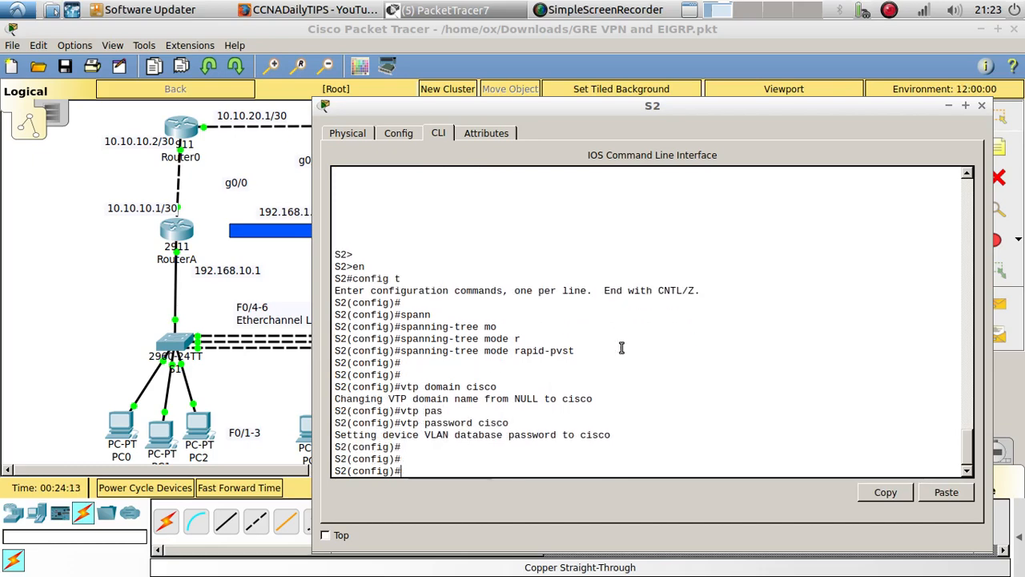
Display the VLAN table on S2 from configuration mode and examine its VLAN entries
{"action": "left_click_drag", "start_coordinate": [892, 112], "coordinate": [726, 74]}
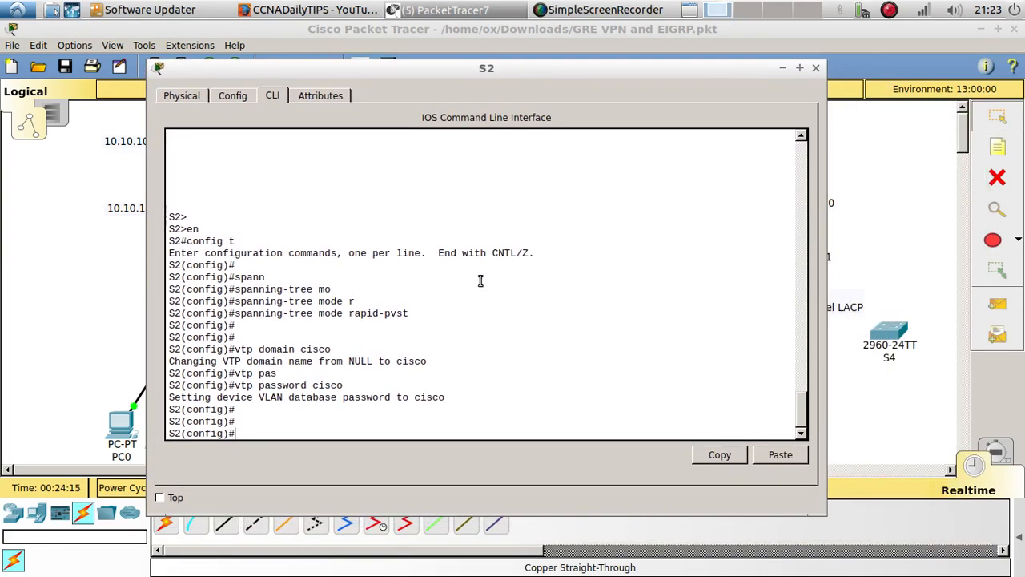
{"action": "type", "text": "do show vlan"}
{"action": "key", "text": "Return"}
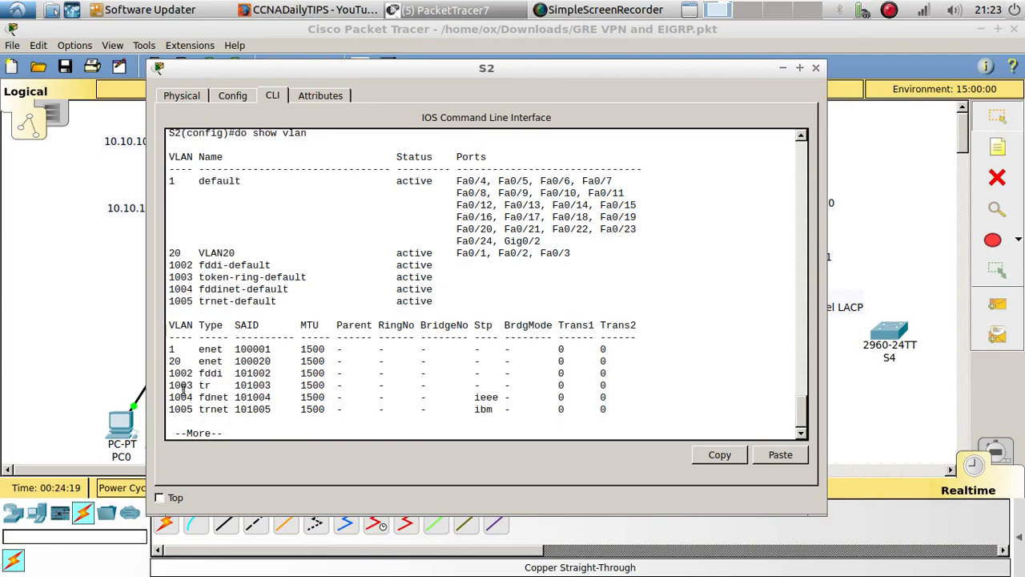
{"action": "left_click_drag", "start_coordinate": [170, 349], "coordinate": [175, 361]}
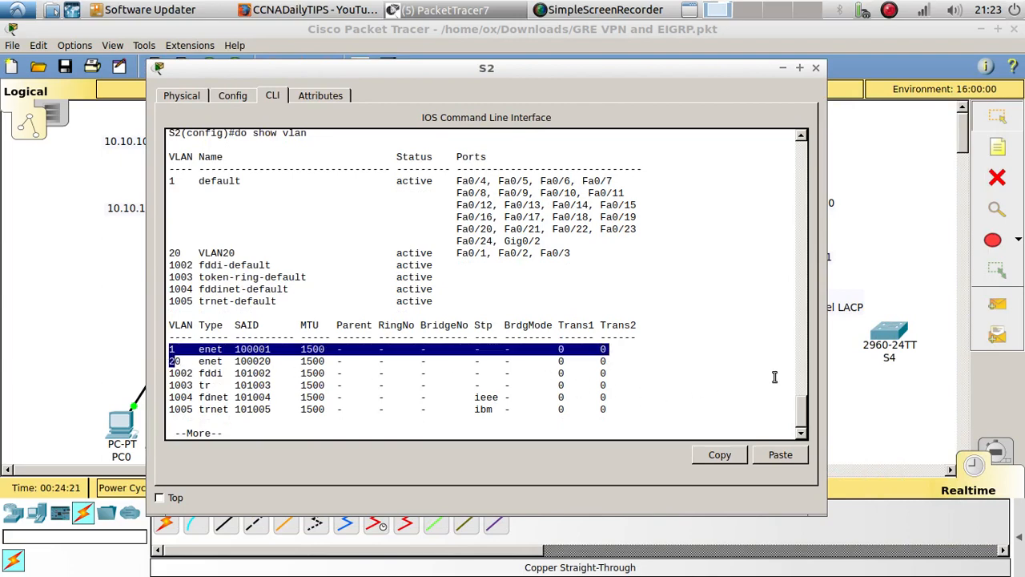
Display the VLAN table on S4 and page through it back to the configuration prompt
{"action": "left_click", "coordinate": [893, 335]}
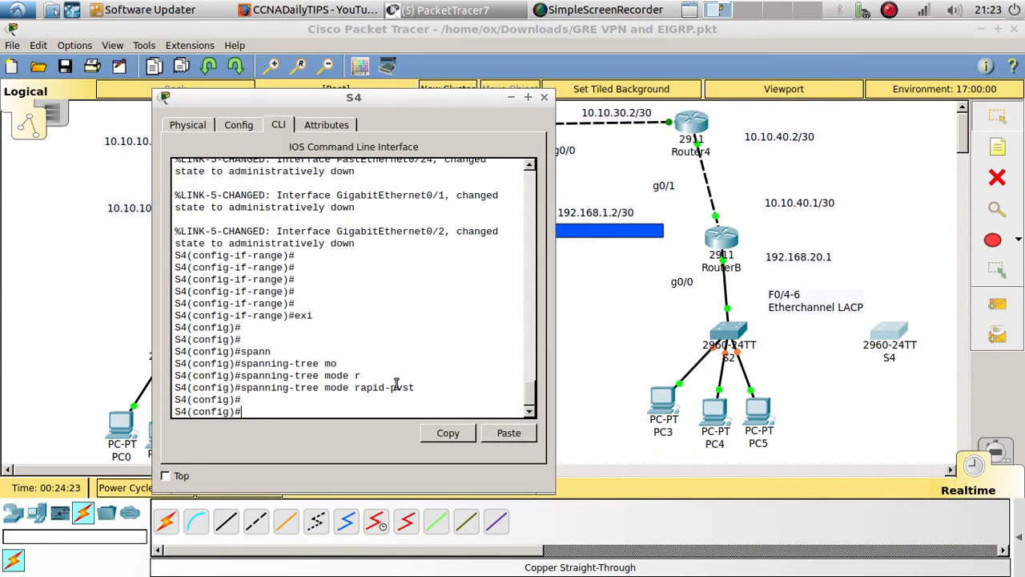
{"action": "type", "text": "do show vlan"}
{"action": "key", "text": "Return"}
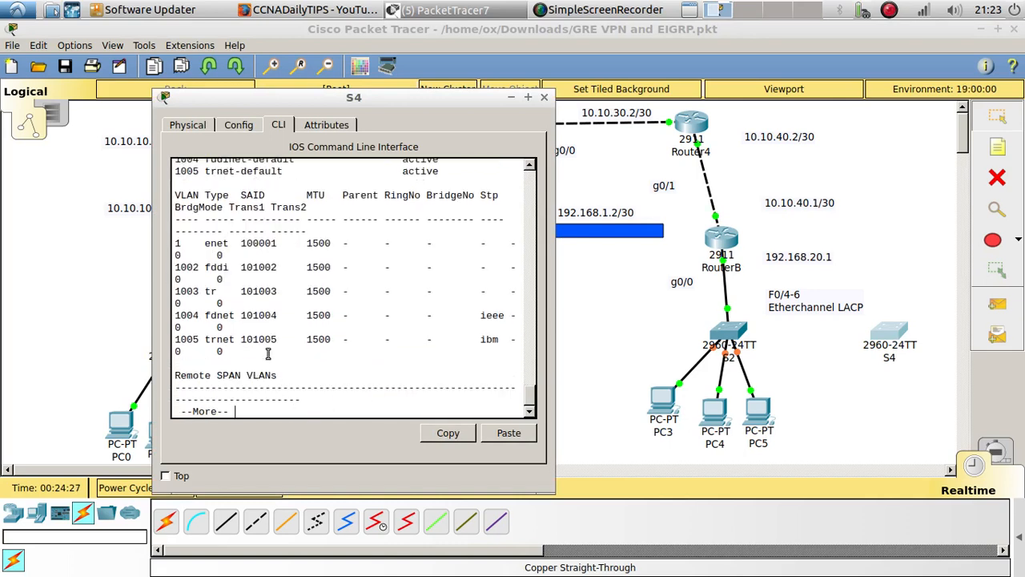
{"action": "left_click_drag", "start_coordinate": [187, 246], "coordinate": [168, 243]}
{"action": "left_click", "coordinate": [266, 389]}
{"action": "key", "text": "Return"}
{"action": "key", "text": "Return"}
{"action": "key", "text": "Return"}
{"action": "key", "text": "Return"}
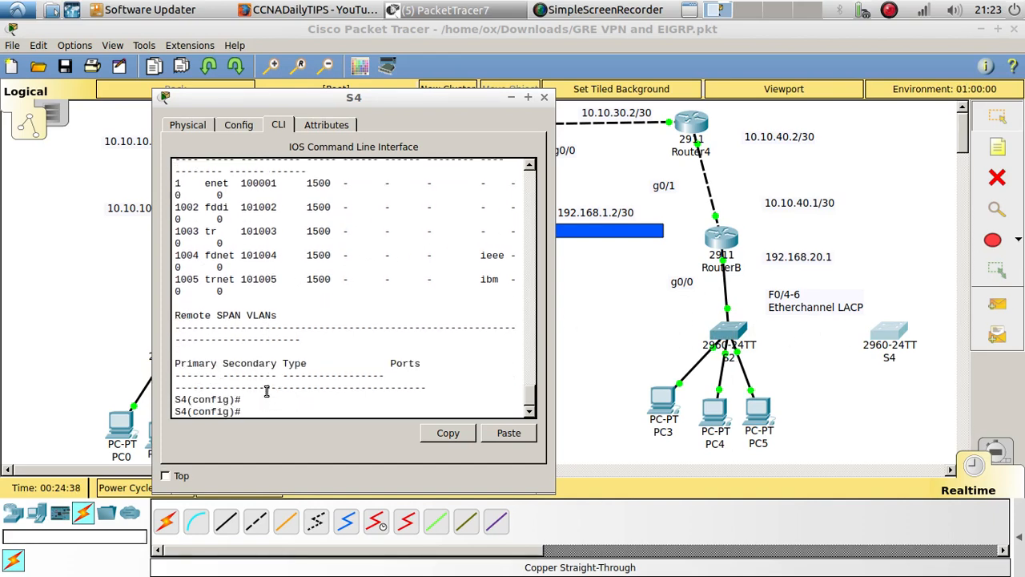
Enter interface range configuration for f0/4-6 on S4
{"action": "key", "text": "Return"}
{"action": "type", "text": "spanning-tree mode rapid-pvst"}
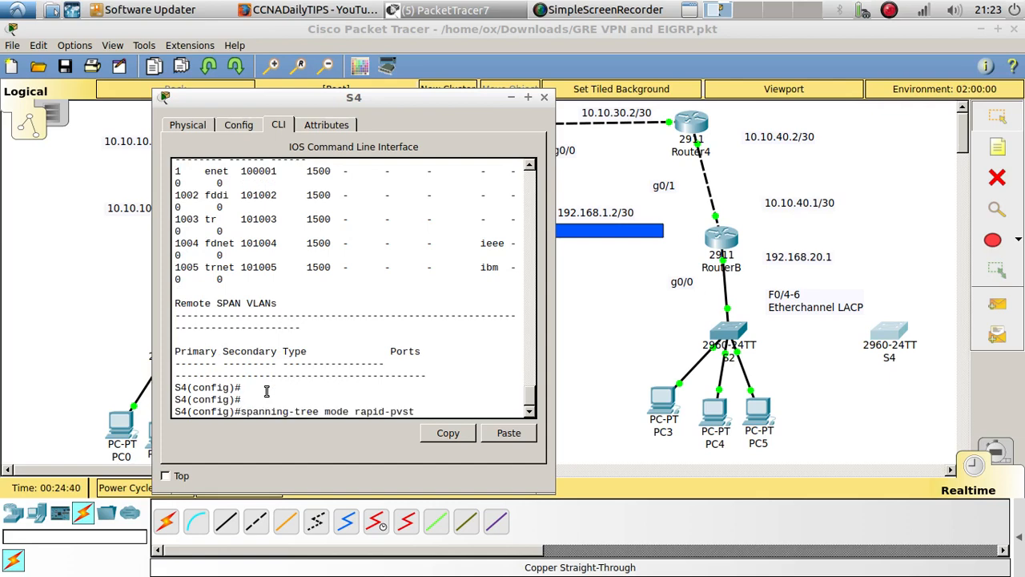
{"action": "key", "text": "Up"}
{"action": "key", "text": "Up"}
{"action": "key", "text": "Up"}
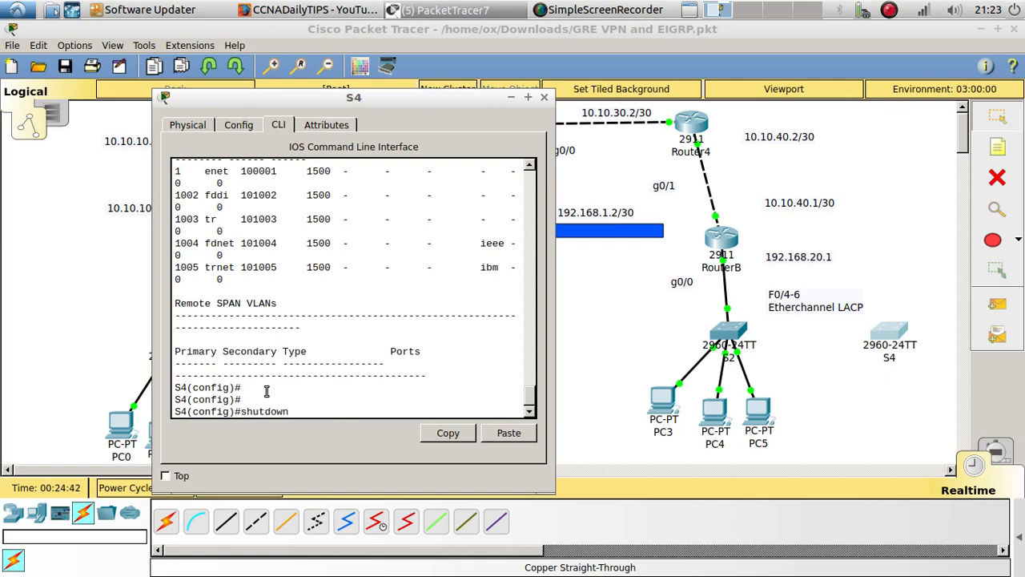
{"action": "key", "text": "BackSpace"}
{"action": "key", "text": "BackSpace"}
{"action": "key", "text": "BackSpace"}
{"action": "key", "text": "BackSpace"}
{"action": "key", "text": "BackSpace"}
{"action": "key", "text": "BackSpace"}
{"action": "key", "text": "BackSpace"}
{"action": "key", "text": "BackSpace"}
{"action": "key", "text": "BackSpace"}
{"action": "key", "text": "BackSpace"}
{"action": "type", "text": "4-6"}
{"action": "key", "text": "Return"}
{"action": "key", "text": "Return"}
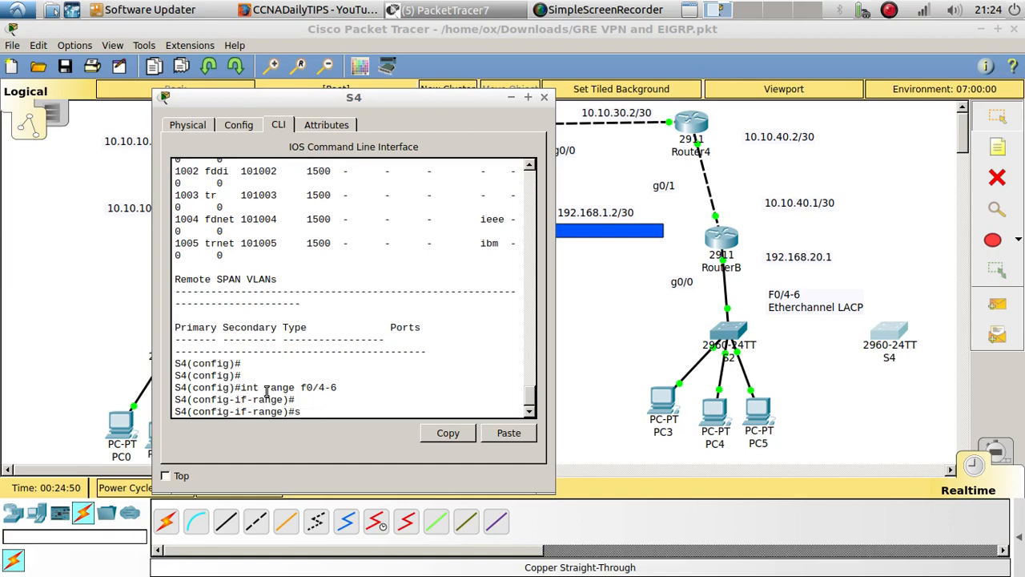
Set S4's ports f0/4-6 to switchport mode trunk
{"action": "type", "text": "swi"}
{"action": "key", "text": "Tab"}
{"action": "type", "text": "mo"}
{"action": "key", "text": "Tab"}
{"action": "type", "text": "tr"}
{"action": "key", "text": "Tab"}
{"action": "key", "text": "Return"}
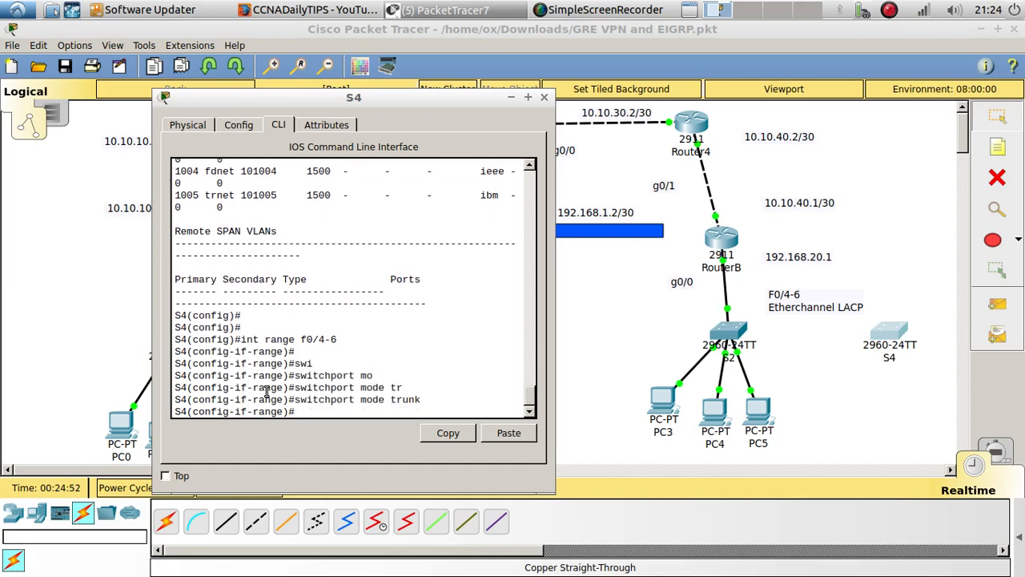
{"action": "key", "text": "Return"}
{"action": "key", "text": "Return"}
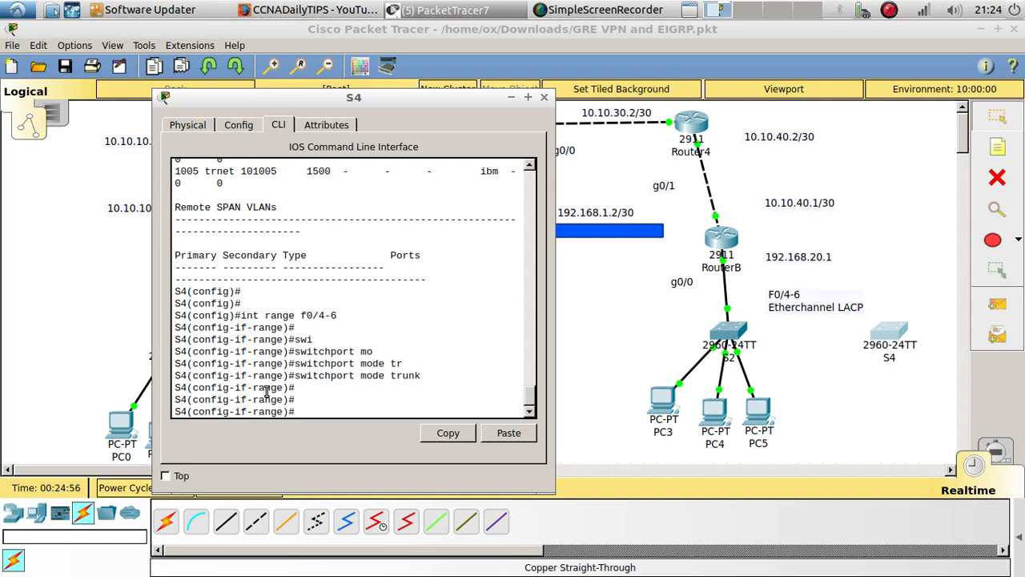
Set the channel protocol of S4's ports f0/4-6 to LACP
{"action": "type", "text": "channel-gro"}
{"action": "key", "text": "Tab"}
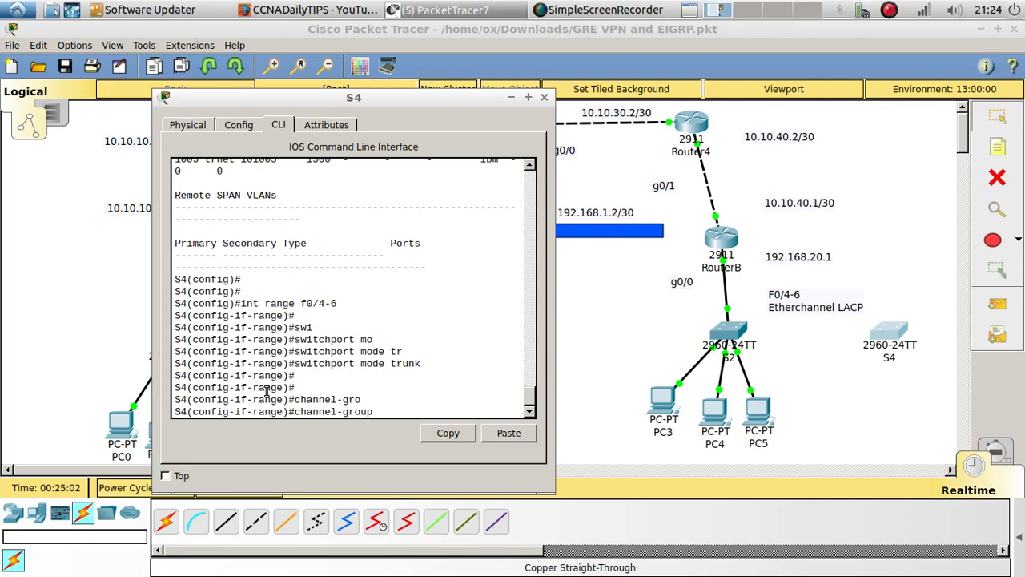
{"action": "key", "text": "BackSpace"}
{"action": "type", "text": "p"}
{"action": "key", "text": "Tab"}
{"action": "type", "text": "l"}
{"action": "key", "text": "Tab"}
{"action": "key", "text": "Return"}
{"action": "key", "text": "Return"}
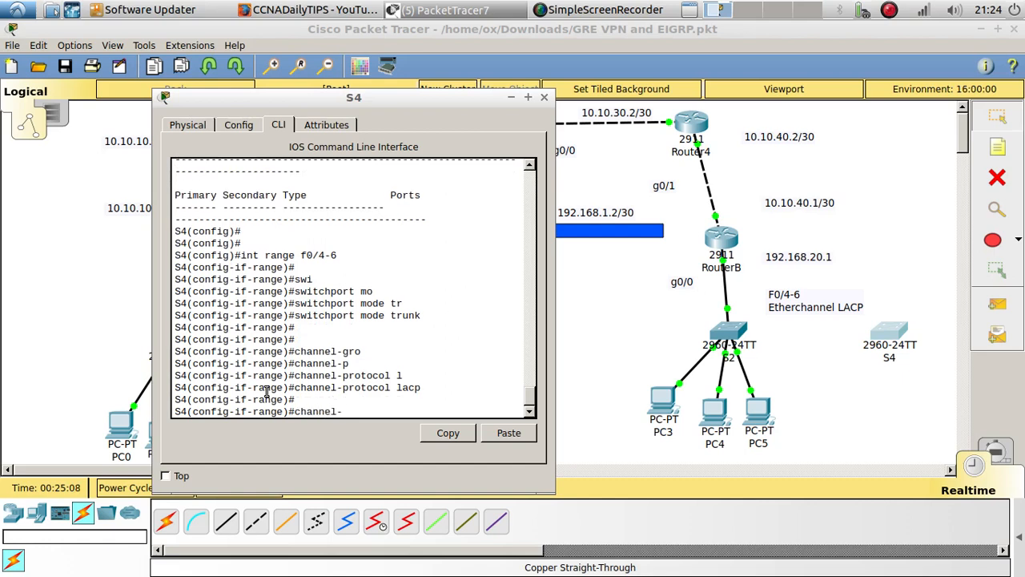
Assign S4's ports f0/4-6 to channel group 1 in active mode
{"action": "key", "text": "Tab"}
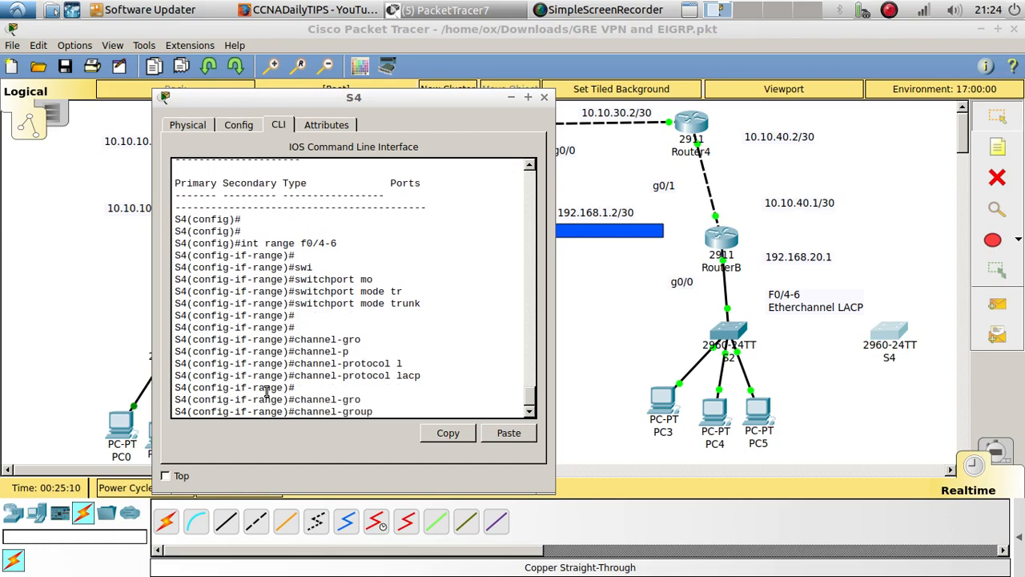
{"action": "type", "text": "1 ac"}
{"action": "key", "text": "Tab"}
{"action": "key", "text": "Return"}
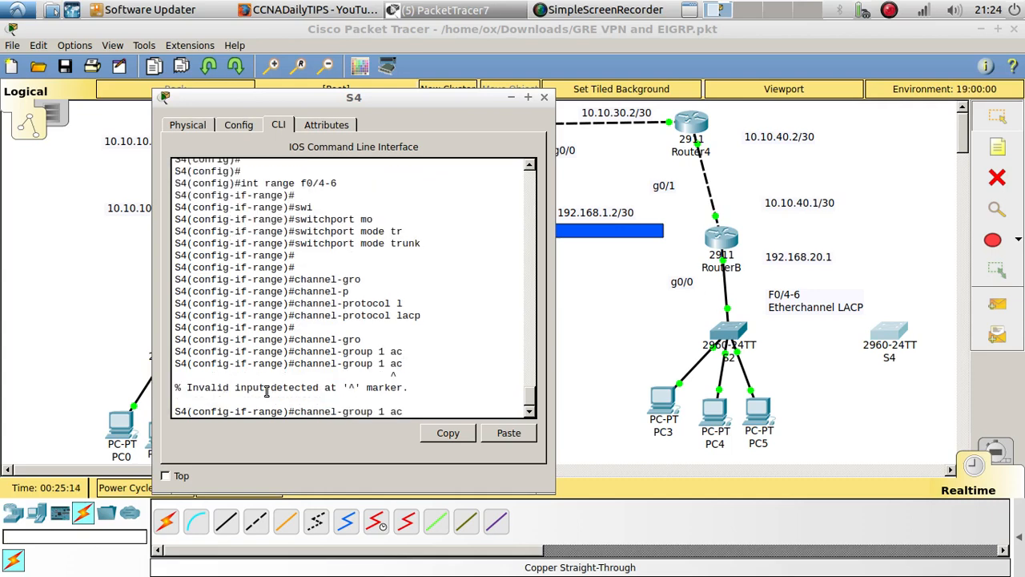
{"action": "key", "text": "BackSpace"}
{"action": "key", "text": "BackSpace"}
{"action": "type", "text": "mpd"}
{"action": "type", "text": " ac"}
{"action": "key", "text": "Tab"}
{"action": "key", "text": "Return"}
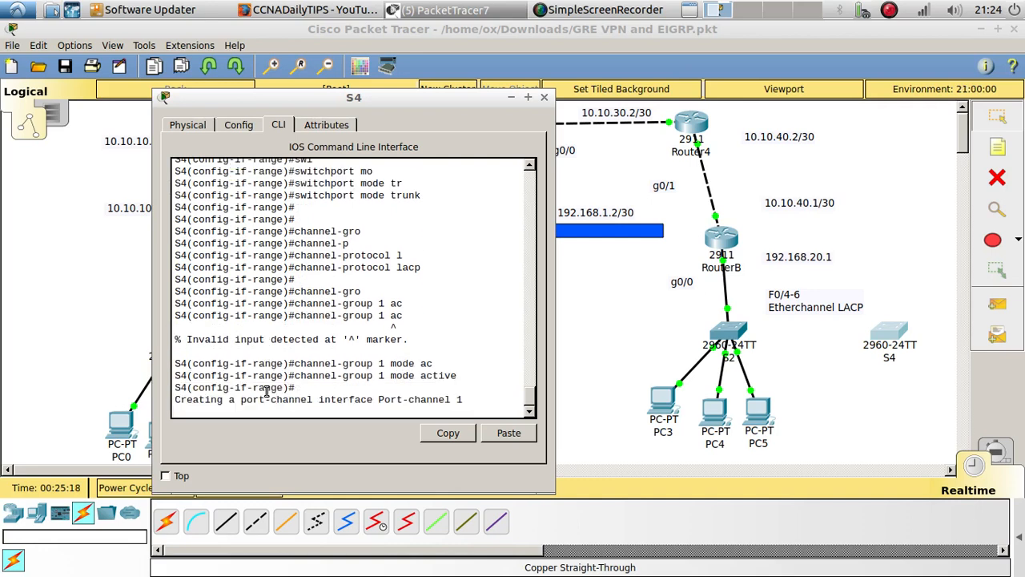
{"action": "key", "text": "Return"}
{"action": "key", "text": "Return"}
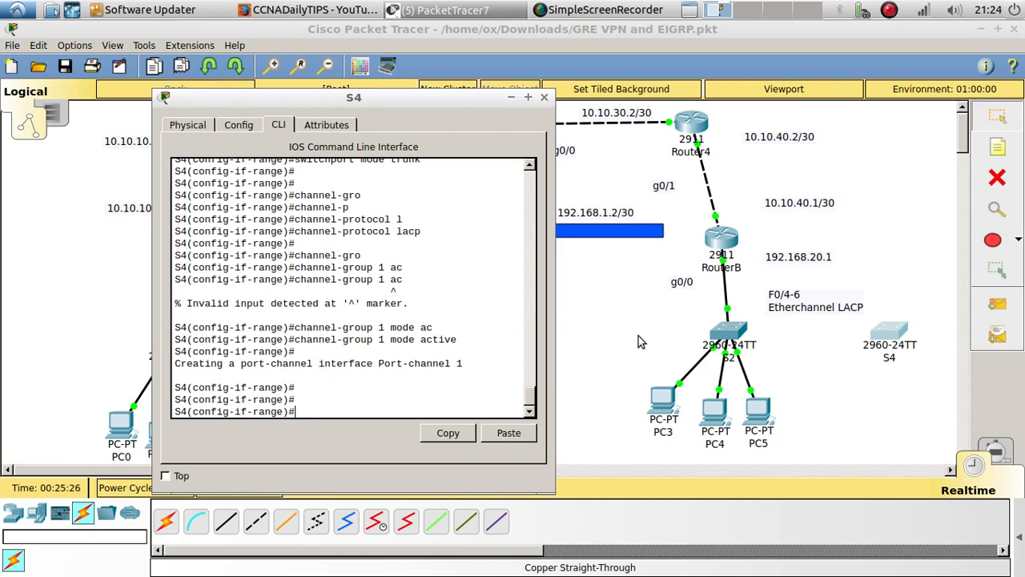
Return to S2's command line and enter interface range configuration for f0/4-6
{"action": "scroll", "coordinate": [302, 324], "scroll_direction": "up", "scroll_amount": 6}
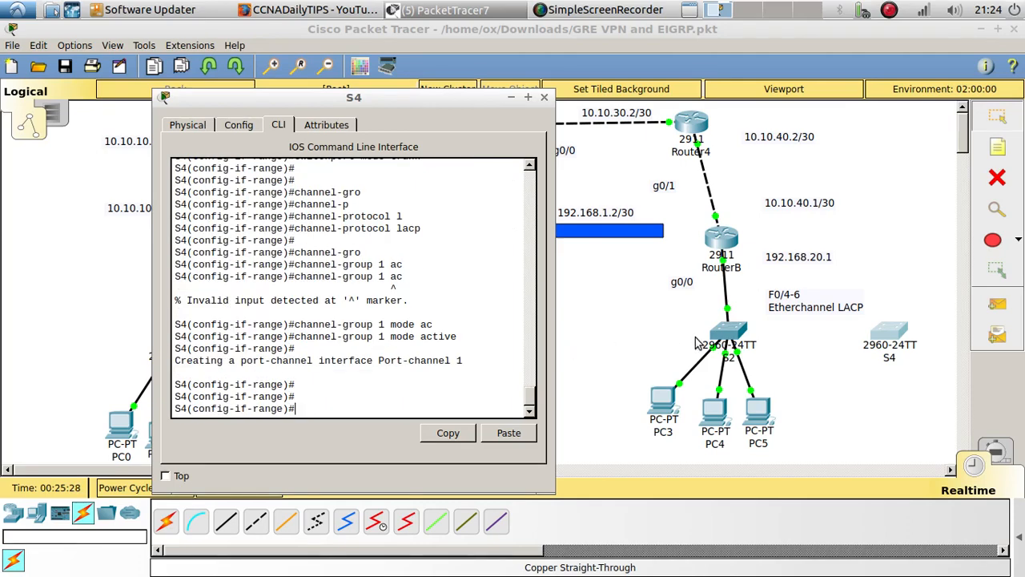
{"action": "left_click", "coordinate": [725, 332]}
{"action": "left_click", "coordinate": [485, 396]}
{"action": "key", "text": "Return"}
{"action": "key", "text": "Return"}
{"action": "key", "text": "Return"}
{"action": "key", "text": "Return"}
{"action": "key", "text": "Return"}
{"action": "key", "text": "Return"}
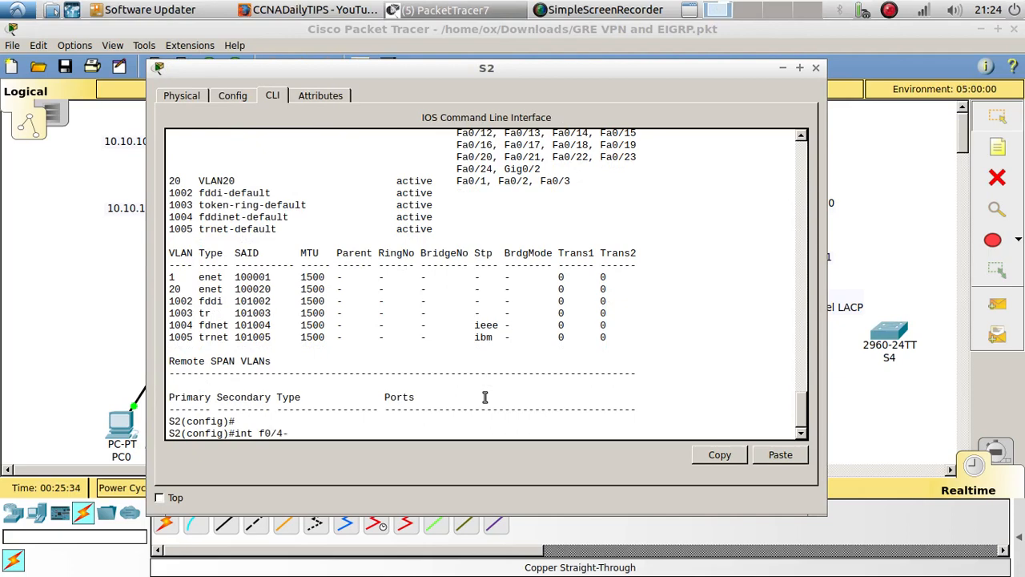
{"action": "key", "text": "Return"}
{"action": "key", "text": "Up"}
{"action": "key", "text": "Left"}
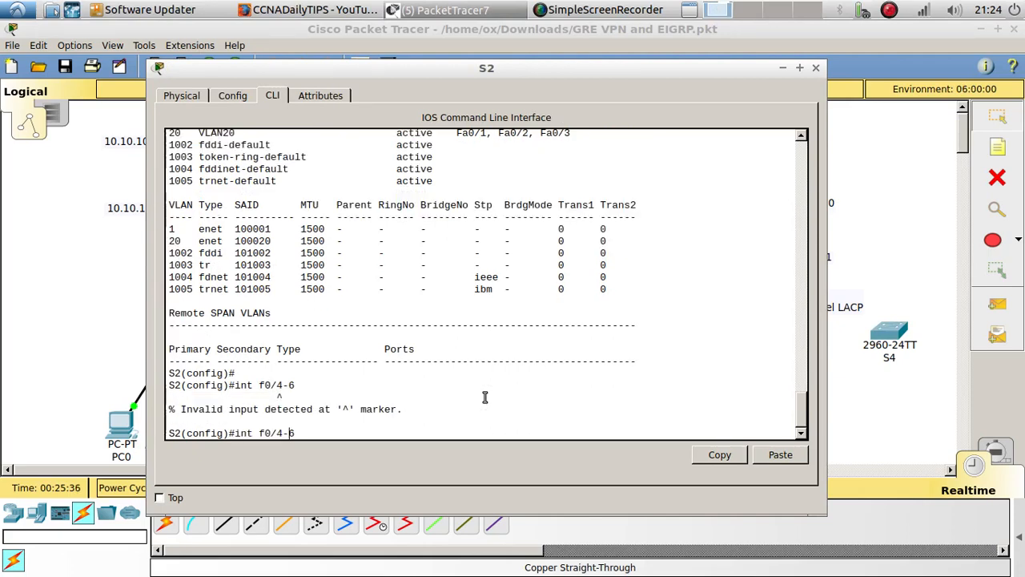
{"action": "type", "text": "range"}
{"action": "key", "text": "Return"}
{"action": "key", "text": "Return"}
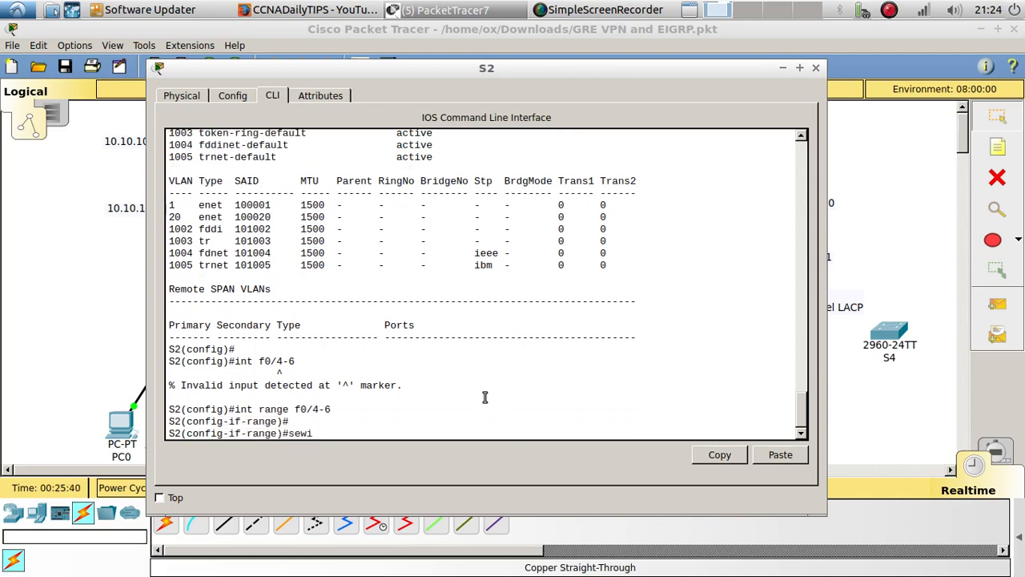
Set S2's ports f0/4-6 to switchport mode trunk
{"action": "type", "text": "swi"}
{"action": "key", "text": "Tab"}
{"action": "type", "text": "mo"}
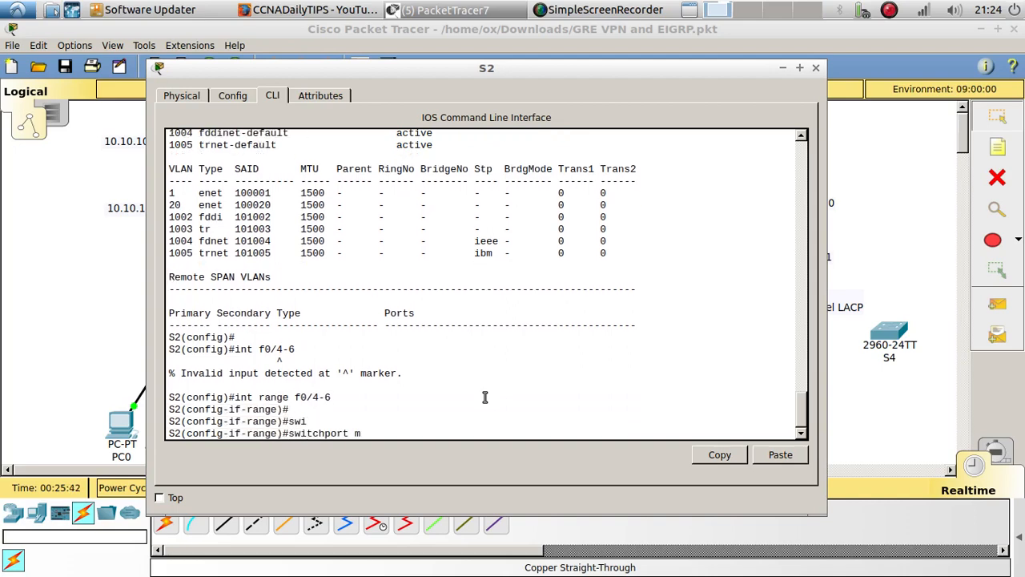
{"action": "key", "text": "Tab"}
{"action": "type", "text": "tr"}
{"action": "key", "text": "Tab"}
{"action": "key", "text": "Return"}
{"action": "key", "text": "Return"}
{"action": "key", "text": "Return"}
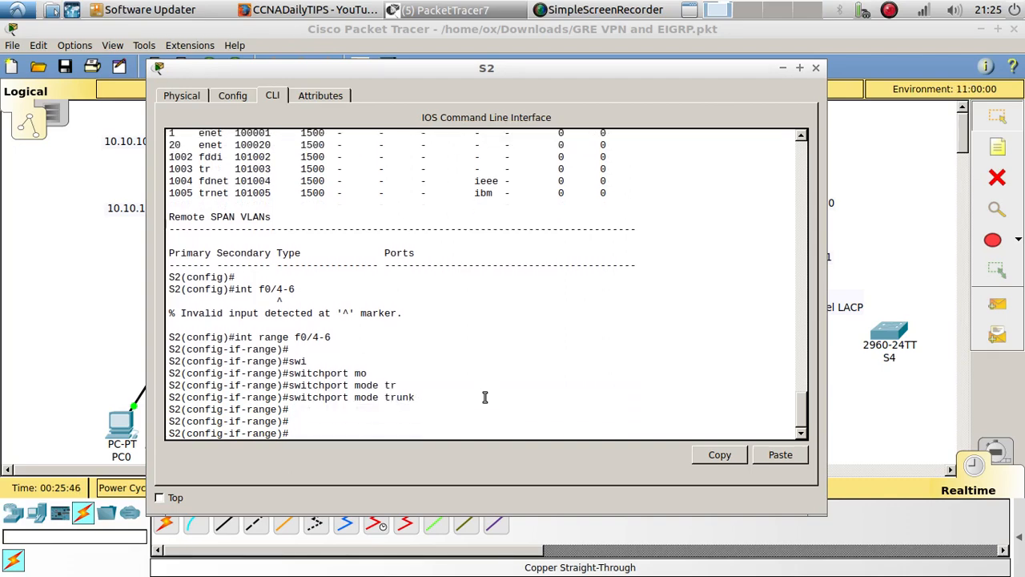
Set the channel protocol of S2's ports f0/4-6 to LACP
{"action": "type", "text": "channel-pro"}
{"action": "key", "text": "Tab"}
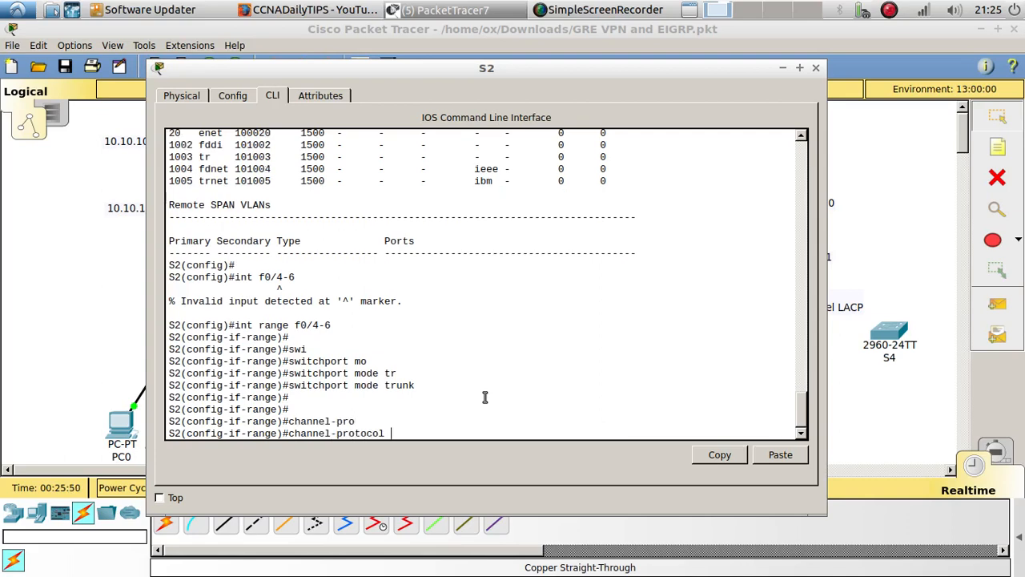
{"action": "type", "text": "l"}
{"action": "key", "text": "Tab"}
{"action": "key", "text": "Return"}
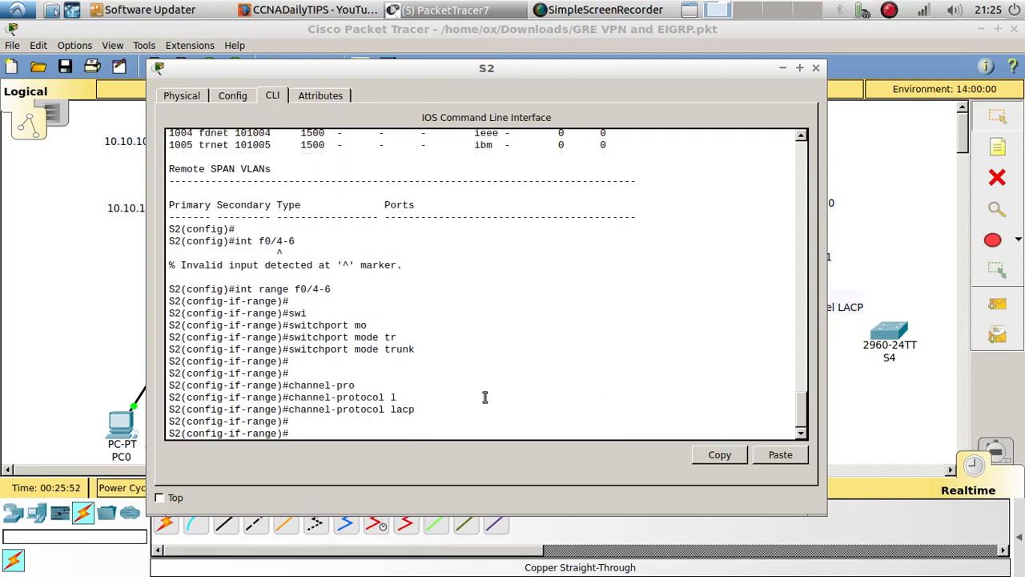
Assign S2's ports f0/4-6 to channel group 1 in passive mode and close S2's window
{"action": "type", "text": "channel-group 1 mode"}
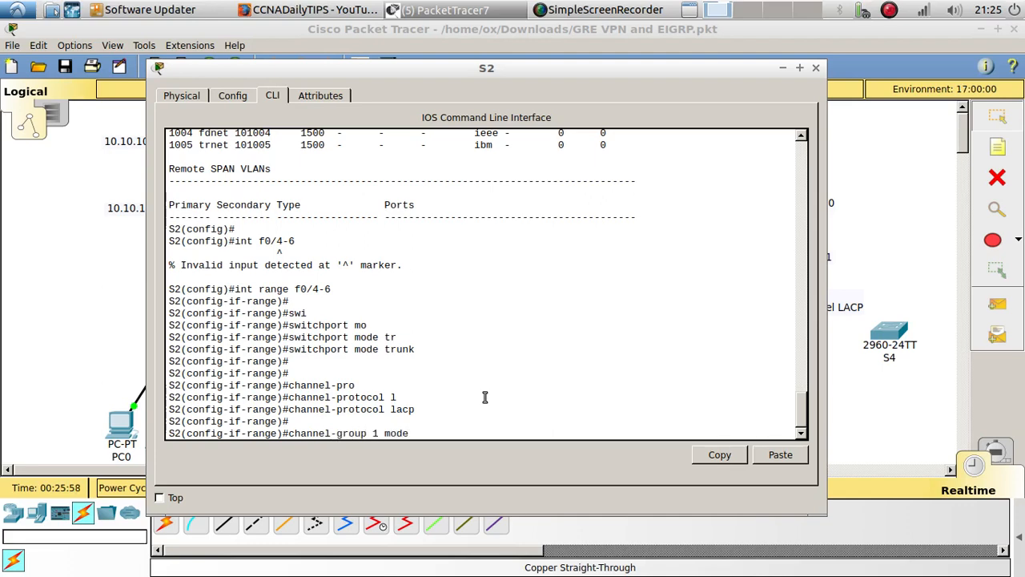
{"action": "type", "text": "pas"}
{"action": "key", "text": "Tab"}
{"action": "key", "text": "Return"}
{"action": "key", "text": "Return"}
{"action": "key", "text": "Return"}
{"action": "key", "text": "Return"}
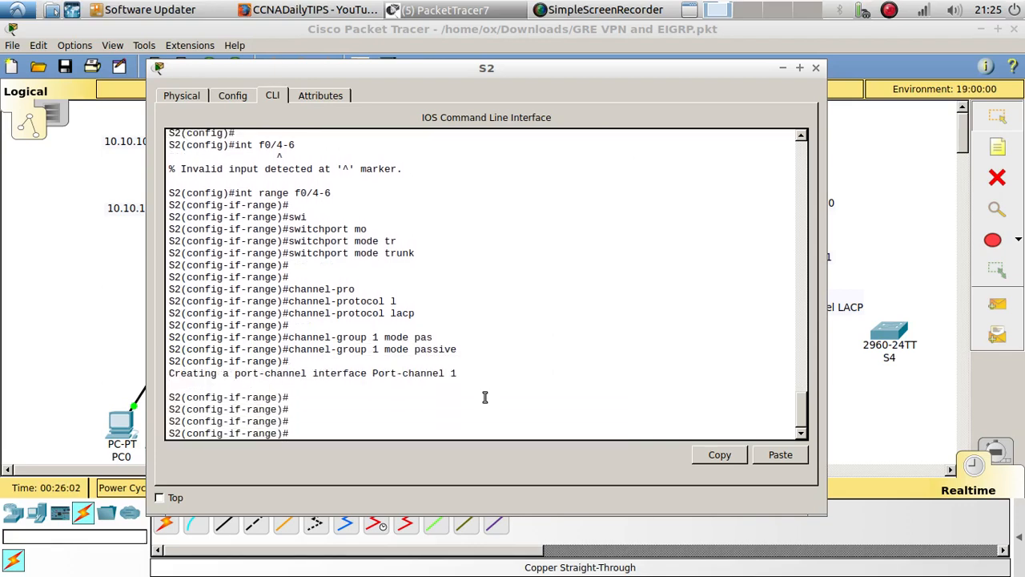
{"action": "left_click_drag", "start_coordinate": [509, 73], "coordinate": [428, 53]}
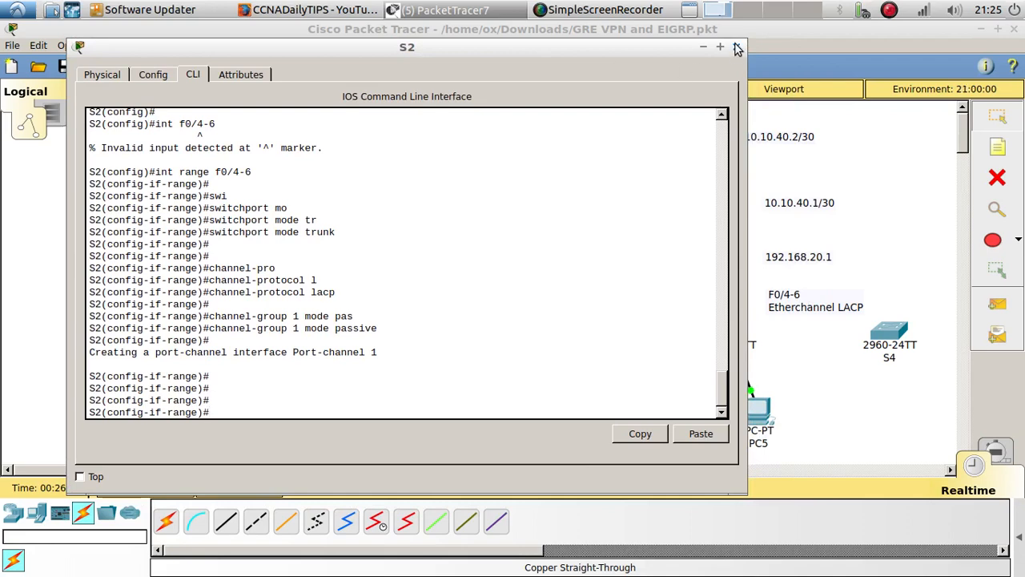
{"action": "left_click", "coordinate": [737, 49]}
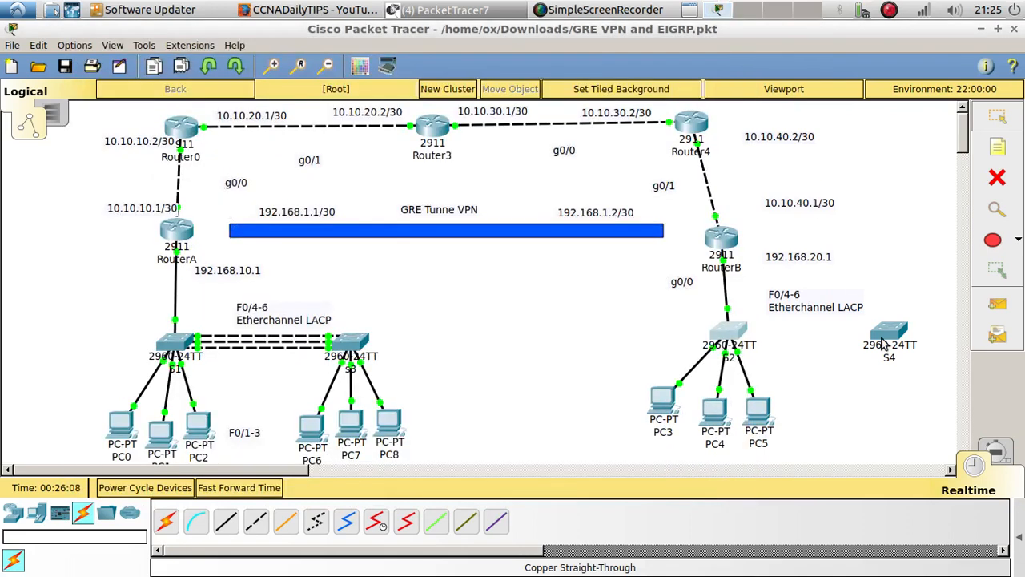
Connect S2's FastEthernet0/4 to S4's FastEthernet0/4 with a copper cross-over cable
{"action": "left_click", "coordinate": [255, 521]}
{"action": "left_click", "coordinate": [725, 343]}
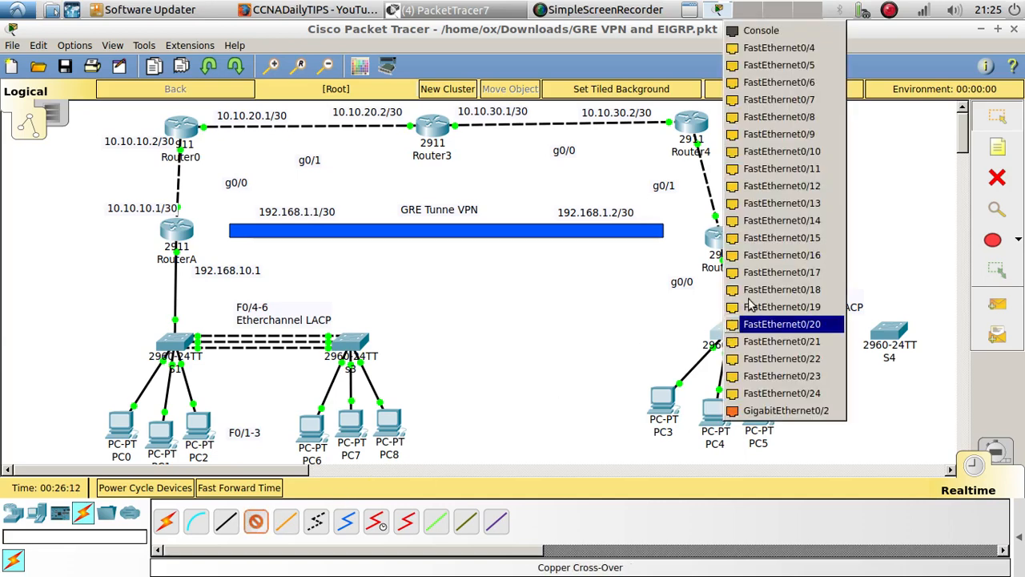
{"action": "left_click", "coordinate": [794, 44]}
{"action": "left_click", "coordinate": [889, 332]}
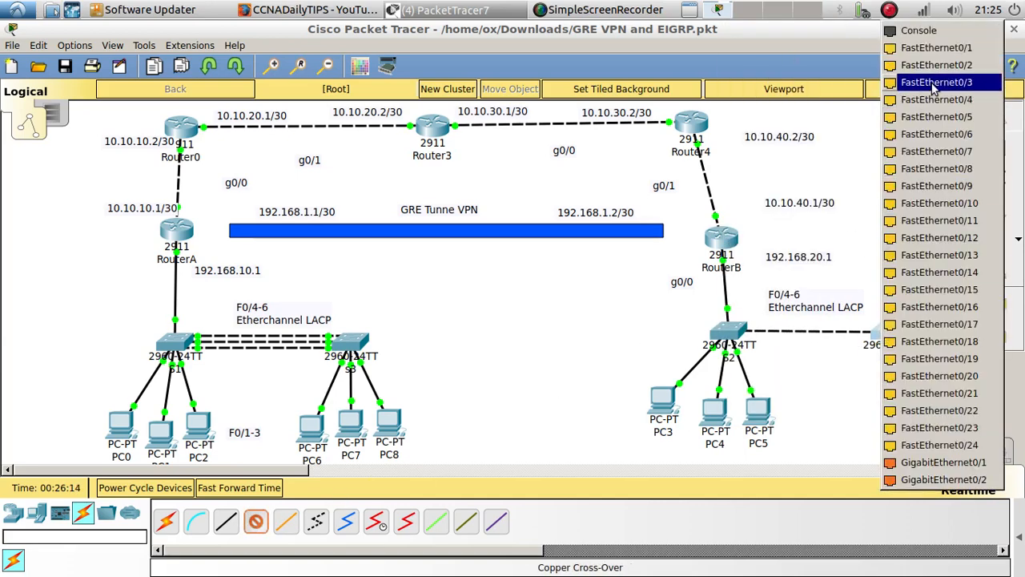
{"action": "left_click", "coordinate": [929, 99]}
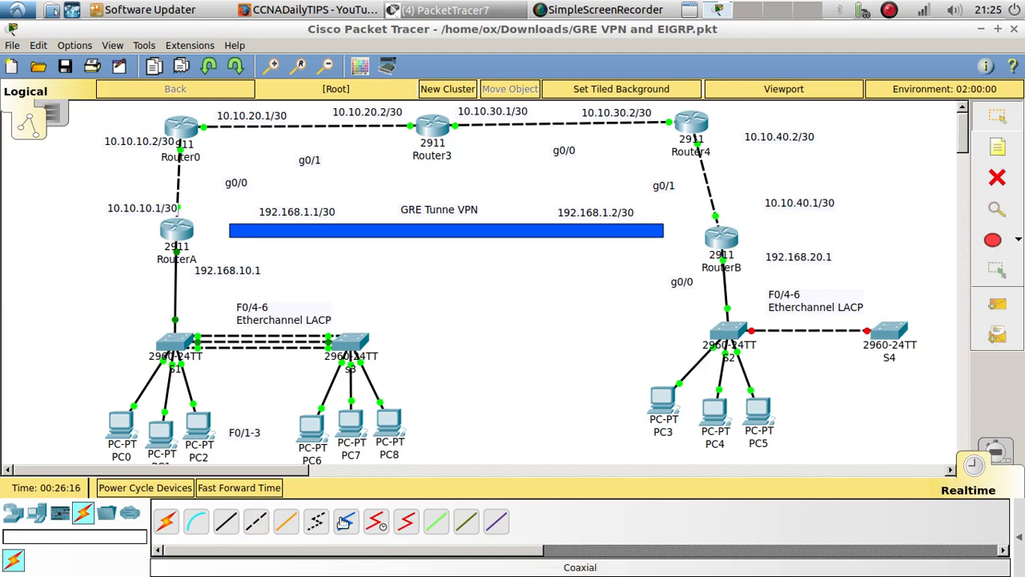
Connect S2's FastEthernet0/5 to S4's FastEthernet0/5 with a copper cross-over cable
{"action": "left_click", "coordinate": [255, 521]}
{"action": "left_click", "coordinate": [727, 336]}
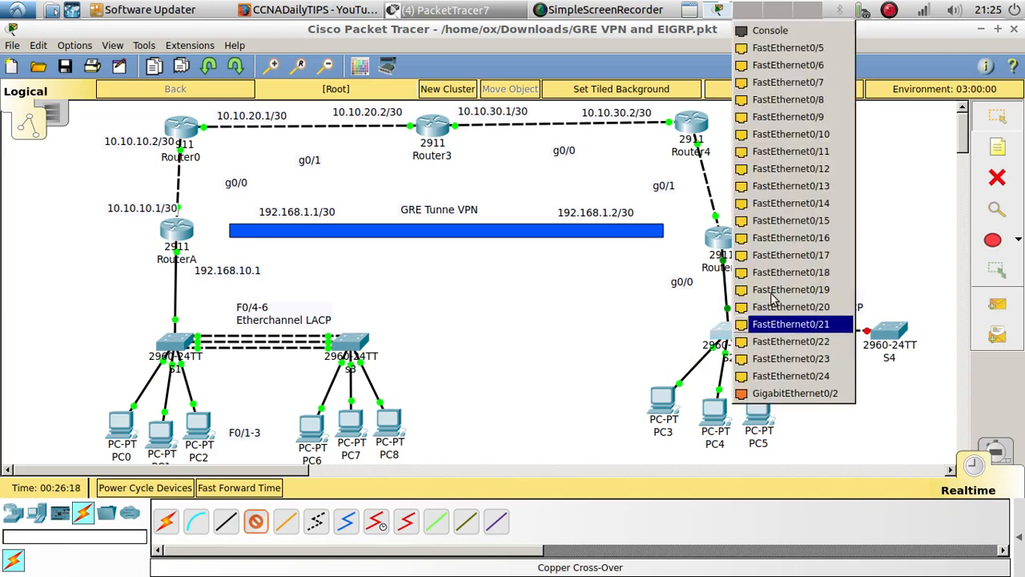
{"action": "left_click", "coordinate": [789, 43]}
{"action": "left_click", "coordinate": [902, 337]}
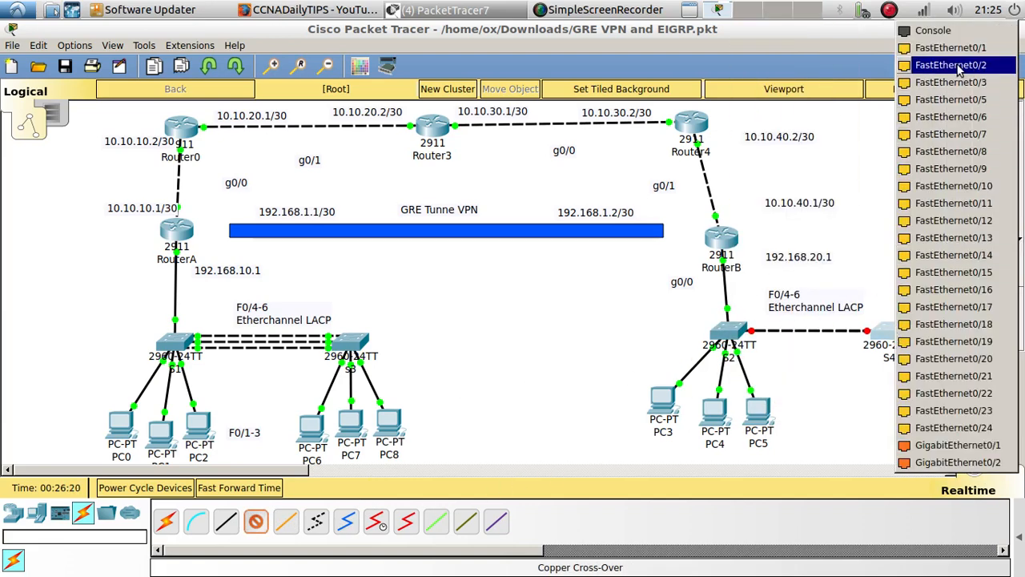
{"action": "left_click", "coordinate": [929, 100]}
Connect S2's FastEthernet0/6 to S4's FastEthernet0/6 with a copper cross-over cable
{"action": "left_click", "coordinate": [255, 522]}
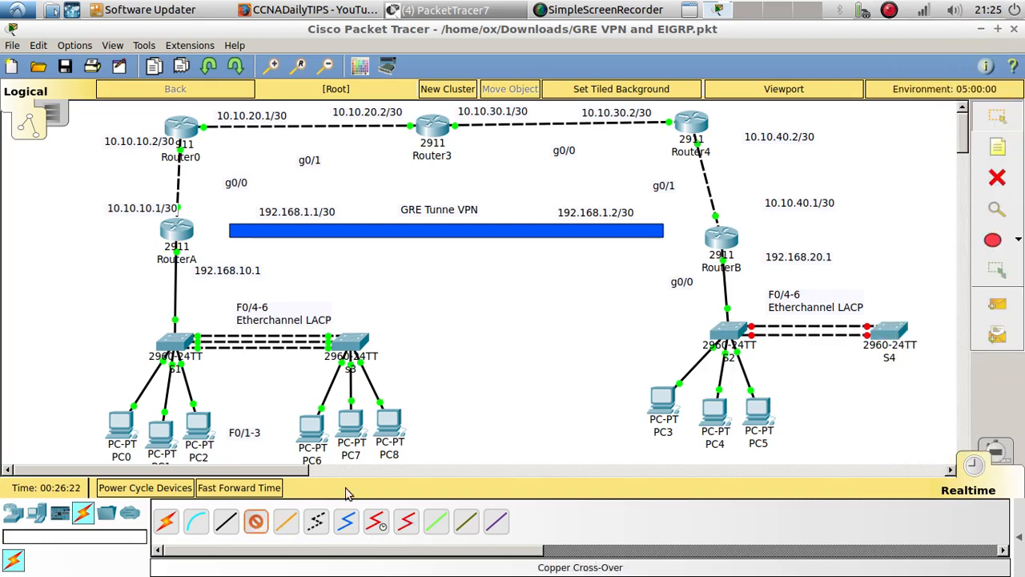
{"action": "left_click", "coordinate": [723, 341]}
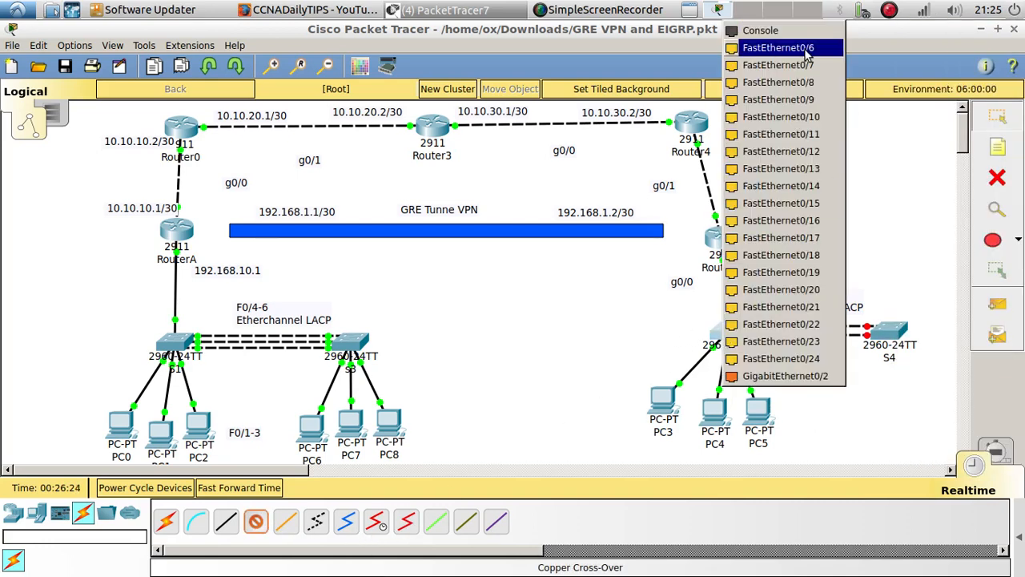
{"action": "left_click", "coordinate": [781, 47]}
{"action": "left_click", "coordinate": [893, 332]}
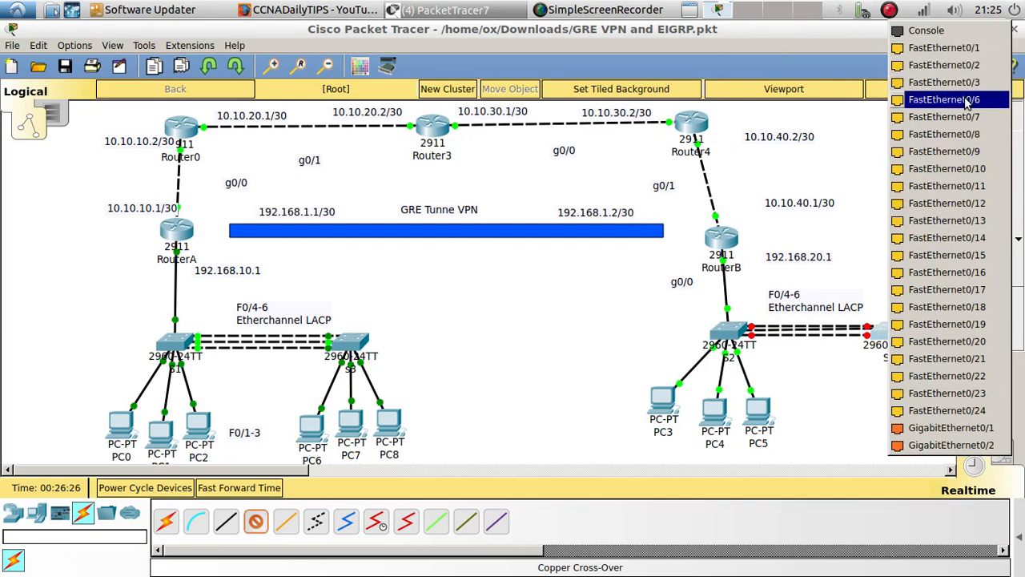
{"action": "left_click", "coordinate": [970, 100]}
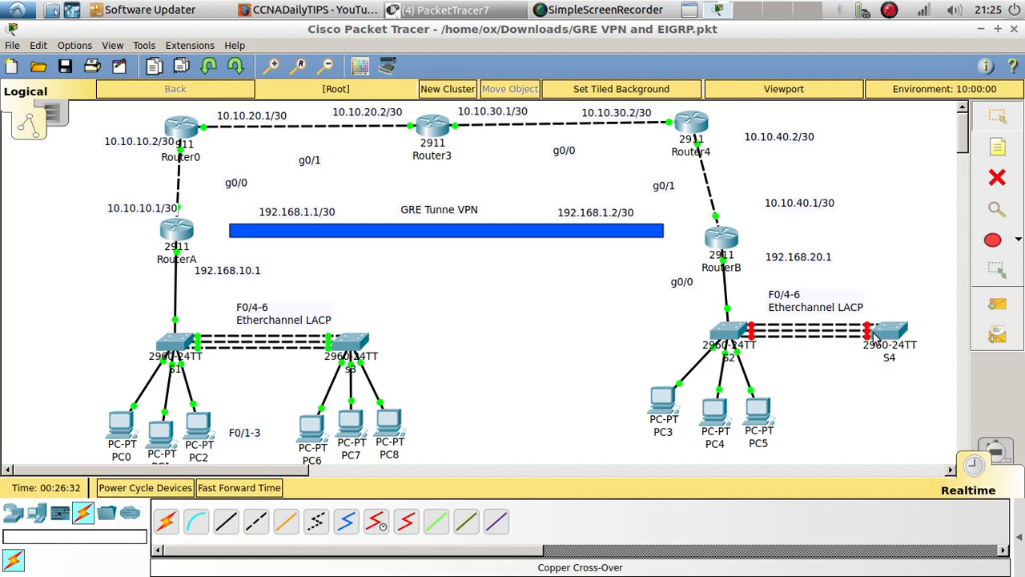
Enable S2's ports f0/4-6 with no shutdown in its command line
{"action": "left_click", "coordinate": [729, 332]}
{"action": "scroll", "coordinate": [483, 380], "scroll_direction": "down", "scroll_amount": 5}
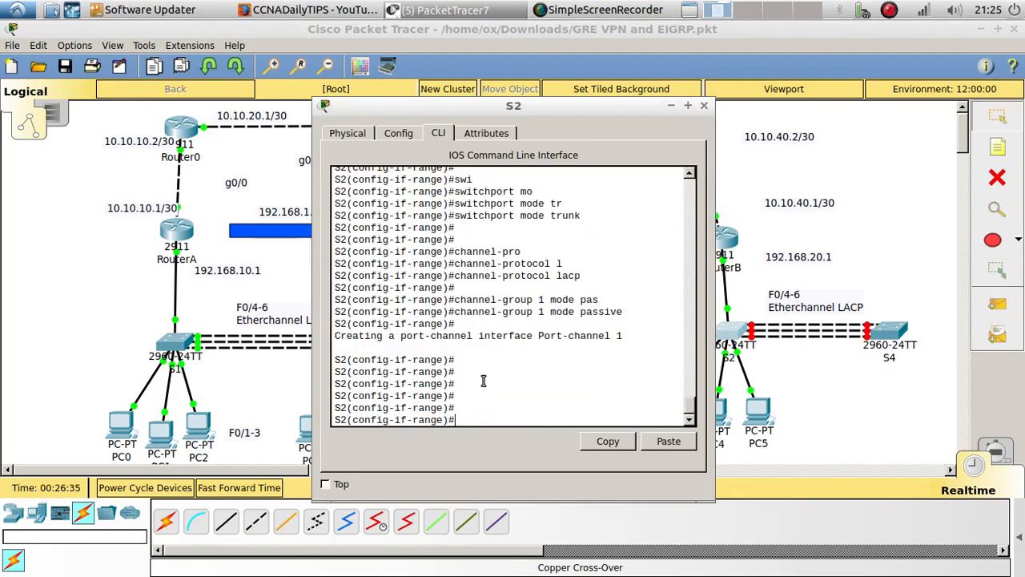
{"action": "type", "text": "no shu"}
{"action": "key", "text": "Tab"}
{"action": "key", "text": "Return"}
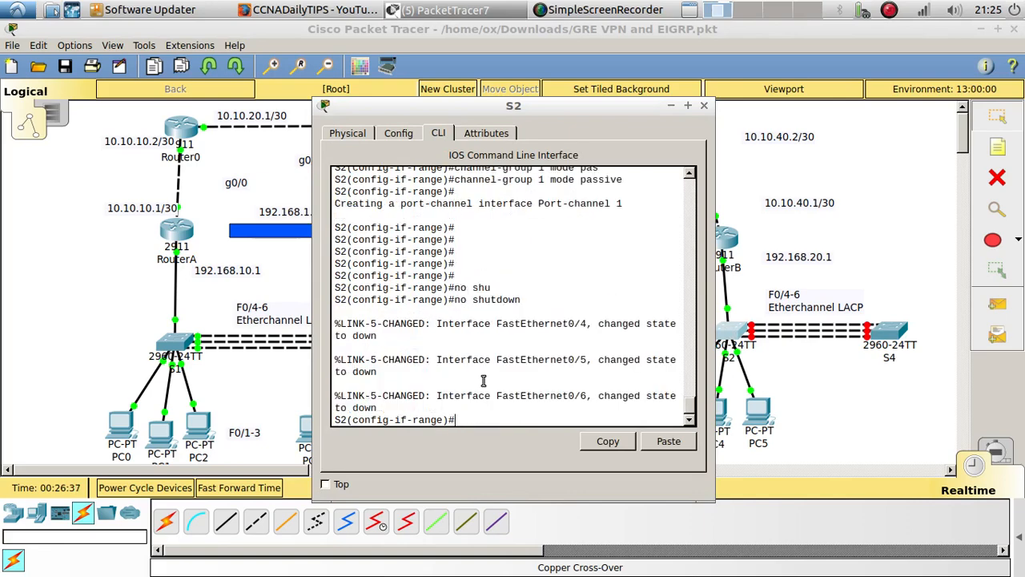
{"action": "key", "text": "Return"}
{"action": "key", "text": "Return"}
{"action": "key", "text": "Return"}
Enable S4's ports f0/4-6 with no shutdown in its command line
{"action": "left_click", "coordinate": [881, 337]}
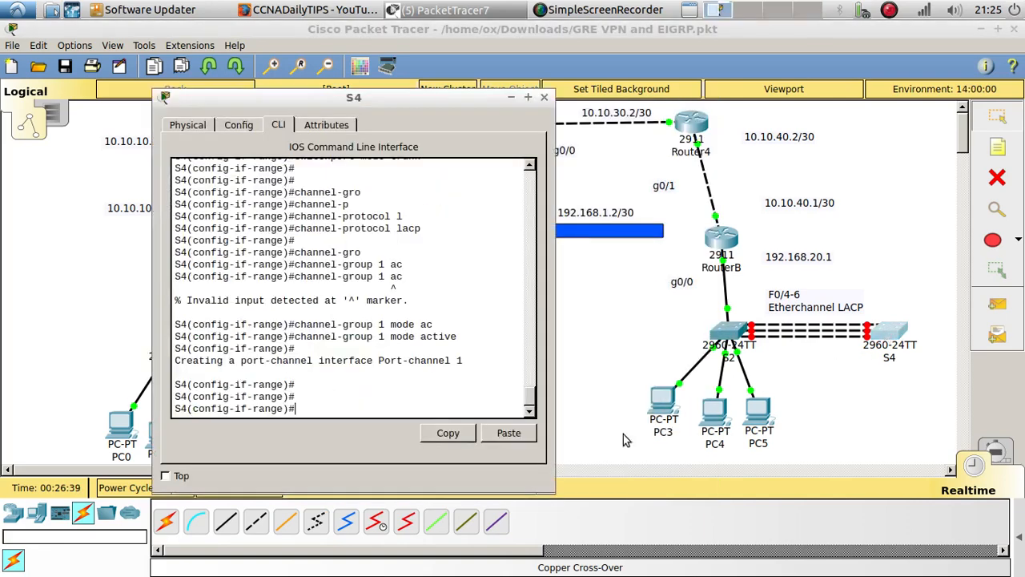
{"action": "type", "text": "no shu"}
{"action": "key", "text": "Tab"}
{"action": "key", "text": "Return"}
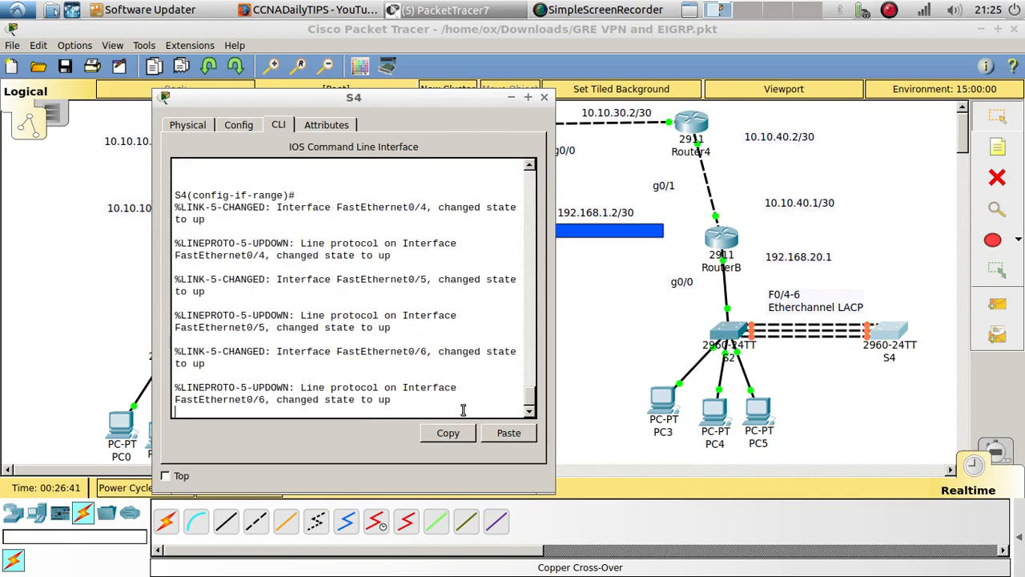
{"action": "key", "text": "Return"}
{"action": "key", "text": "Return"}
{"action": "key", "text": "Return"}
{"action": "key", "text": "Return"}
{"action": "key", "text": "Return"}
{"action": "key", "text": "Return"}
{"action": "key", "text": "Return"}
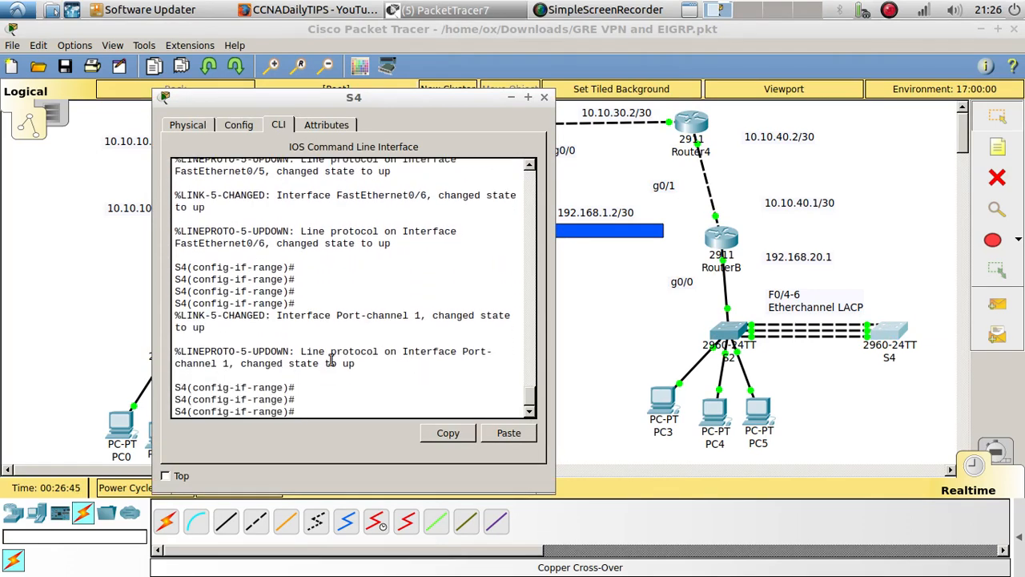
Leave configuration mode on S4 and run show etherchannel port-channel to check the bundle's protocol
{"action": "left_click_drag", "start_coordinate": [403, 352], "coordinate": [231, 364]}
{"action": "left_click", "coordinate": [346, 412]}
{"action": "type", "text": "end"}
{"action": "key", "text": "Return"}
{"action": "key", "text": "Return"}
{"action": "key", "text": "Return"}
{"action": "key", "text": "Return"}
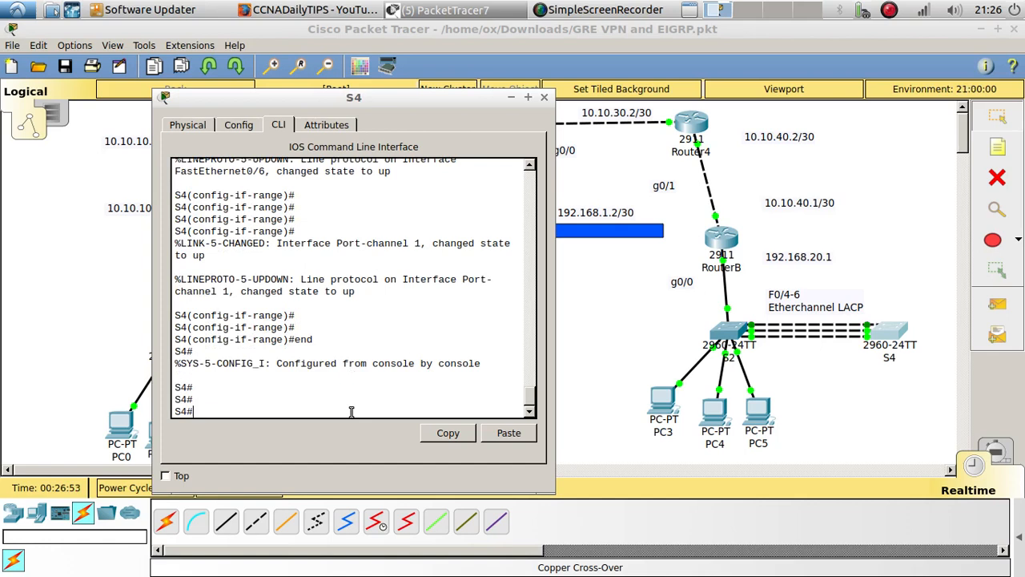
{"action": "type", "text": "show eth"}
{"action": "key", "text": "Tab"}
{"action": "type", "text": "po"}
{"action": "key", "text": "Tab"}
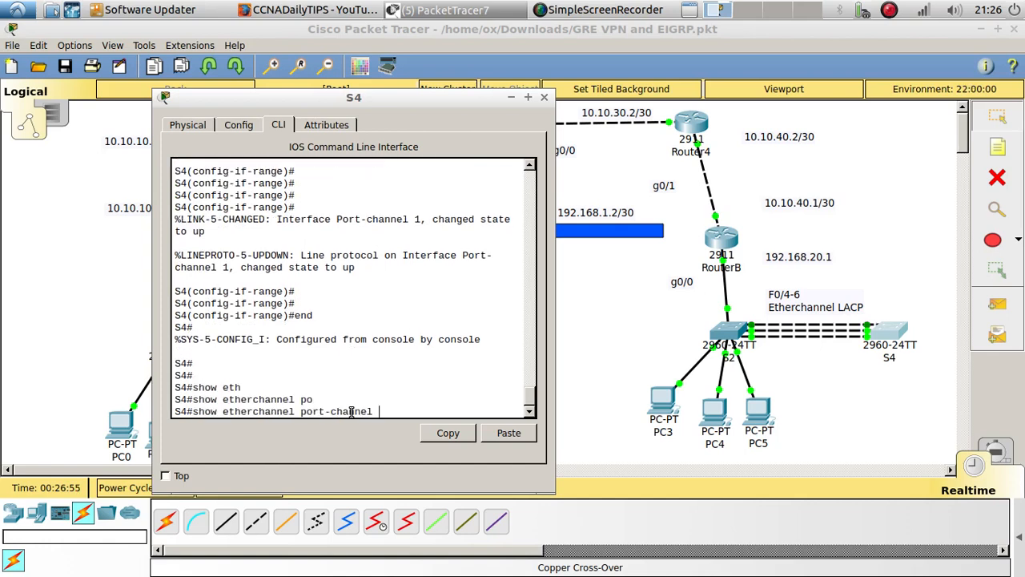
{"action": "key", "text": "Return"}
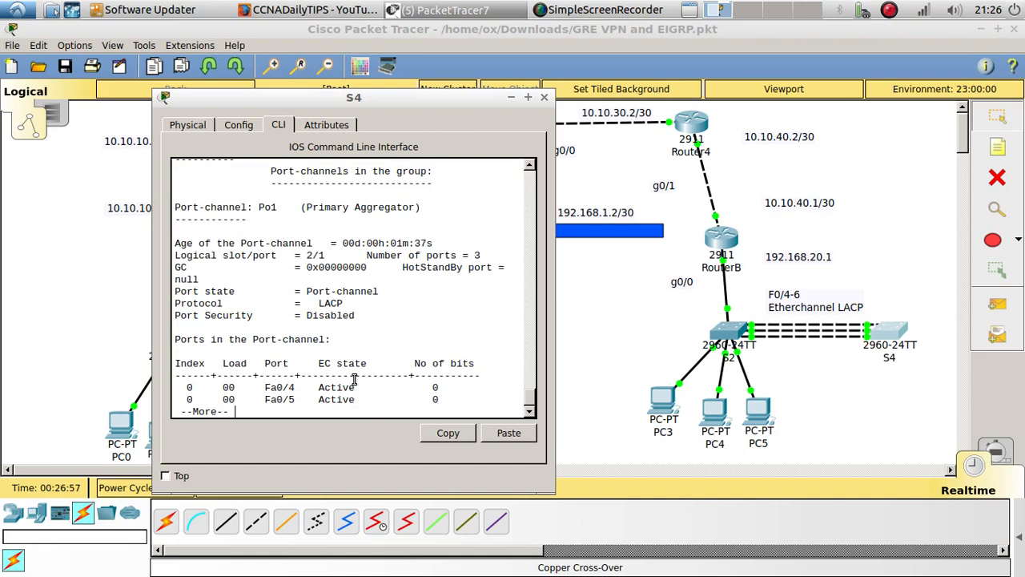
{"action": "double_click", "coordinate": [331, 303]}
Run do show etherchannel port-channel on S2 to check its bundle's protocol
{"action": "left_click", "coordinate": [721, 335]}
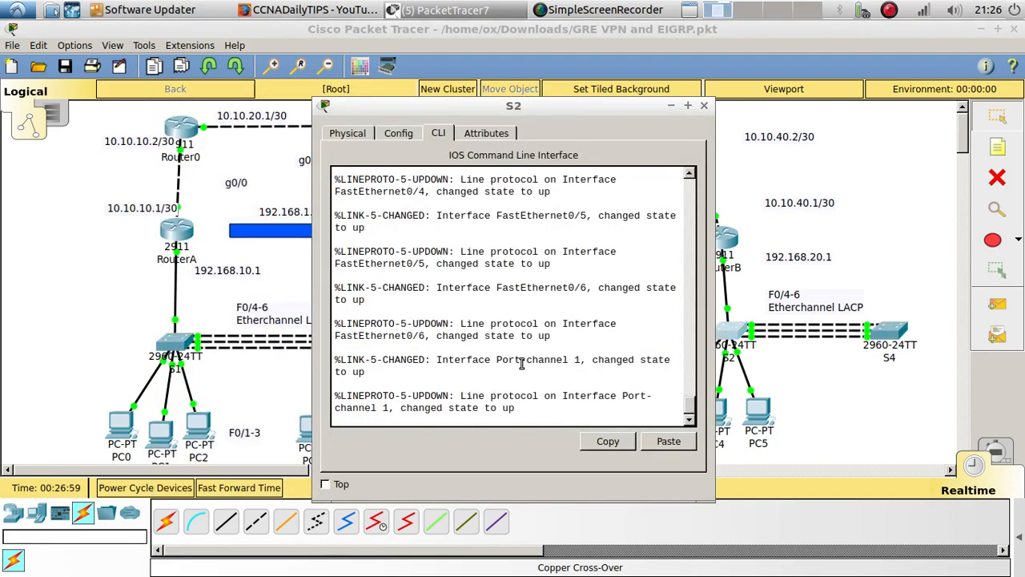
{"action": "key", "text": "Return"}
{"action": "key", "text": "Return"}
{"action": "type", "text": "do sh"}
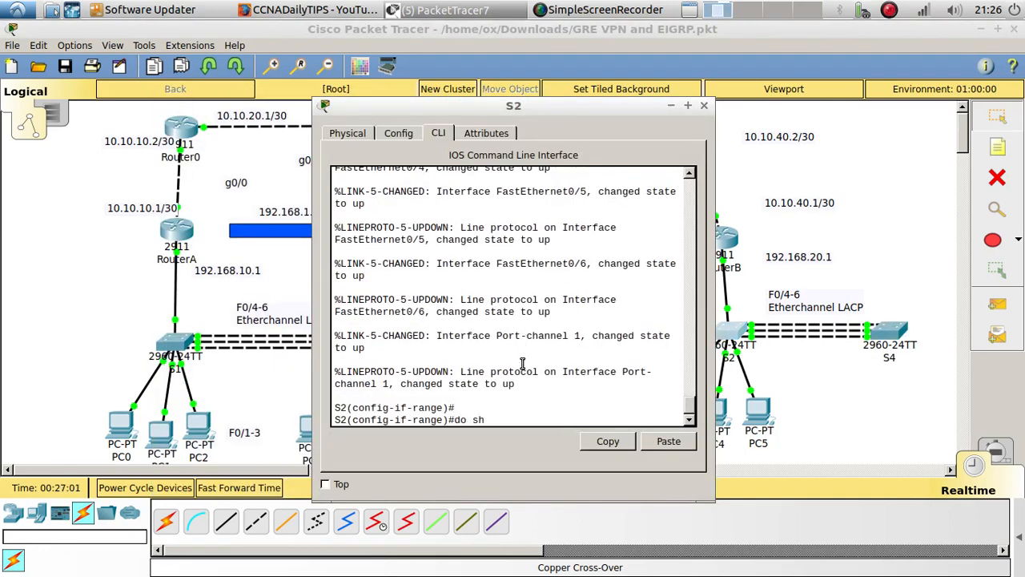
{"action": "type", "text": "ow etherchannel por"}
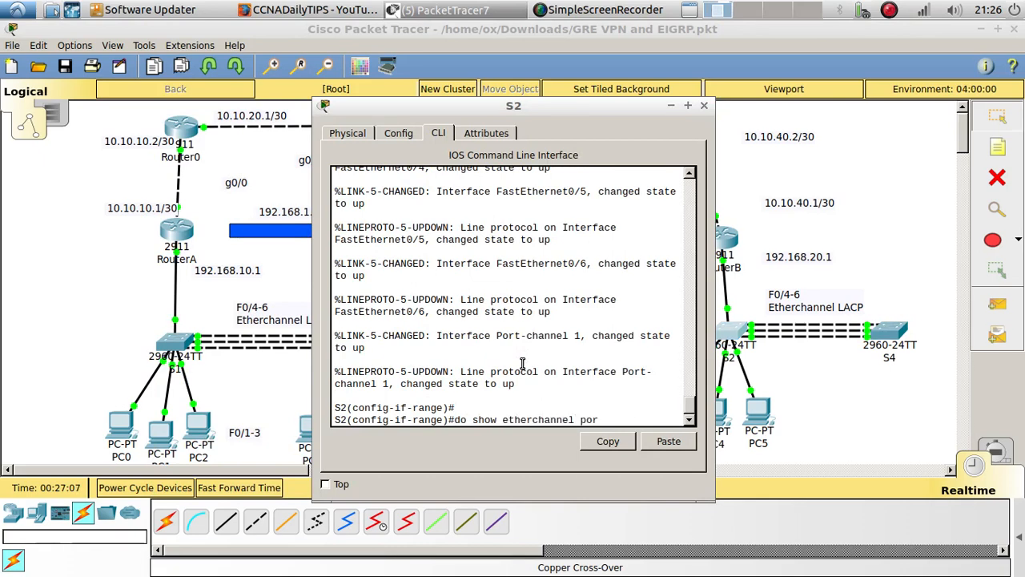
{"action": "type", "text": "t-channel"}
{"action": "key", "text": "Return"}
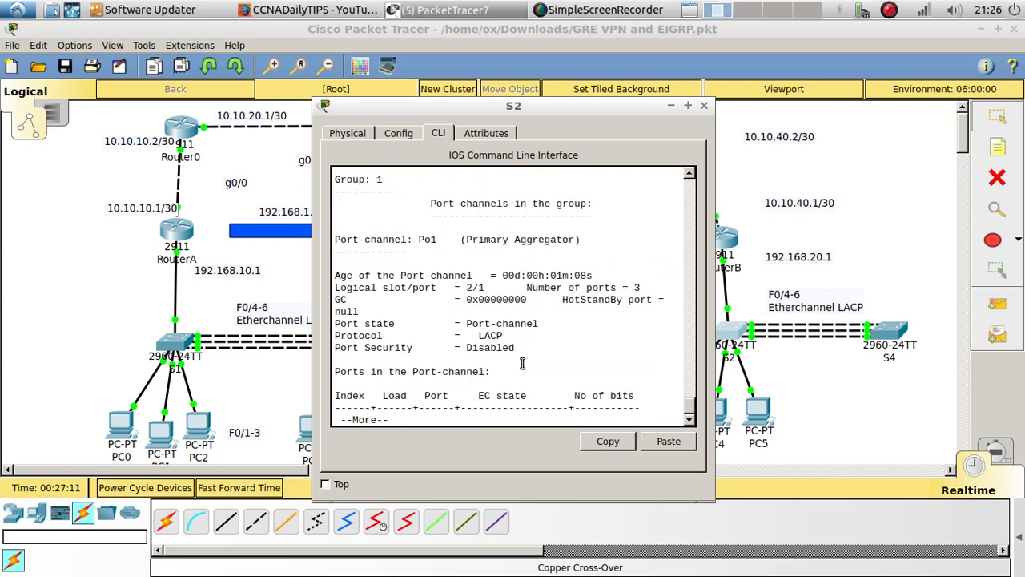
{"action": "double_click", "coordinate": [490, 335]}
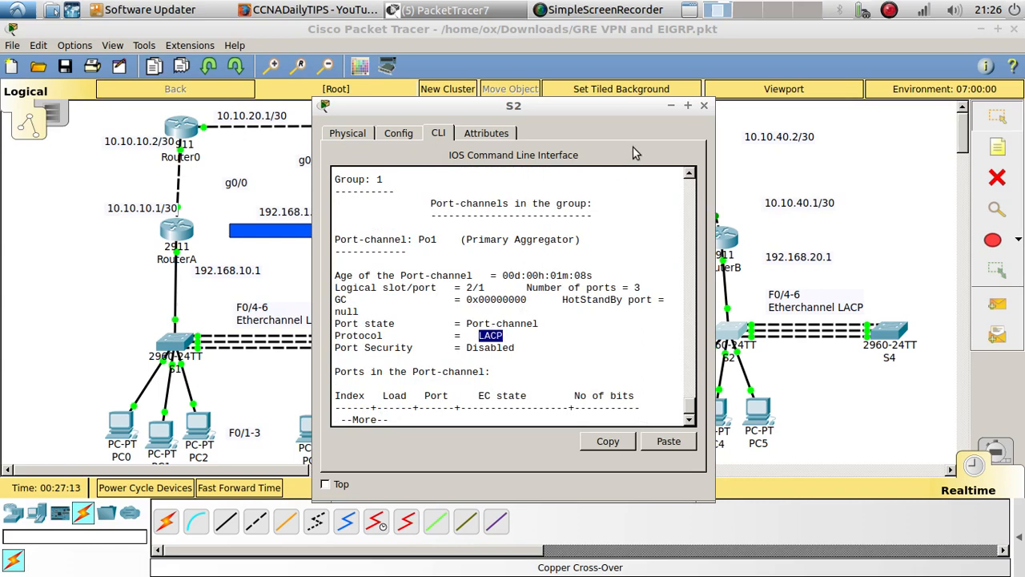
Return to S4's command line, finish the port-channel listing and run show vlan to examine its VLANs
{"action": "left_click", "coordinate": [888, 334]}
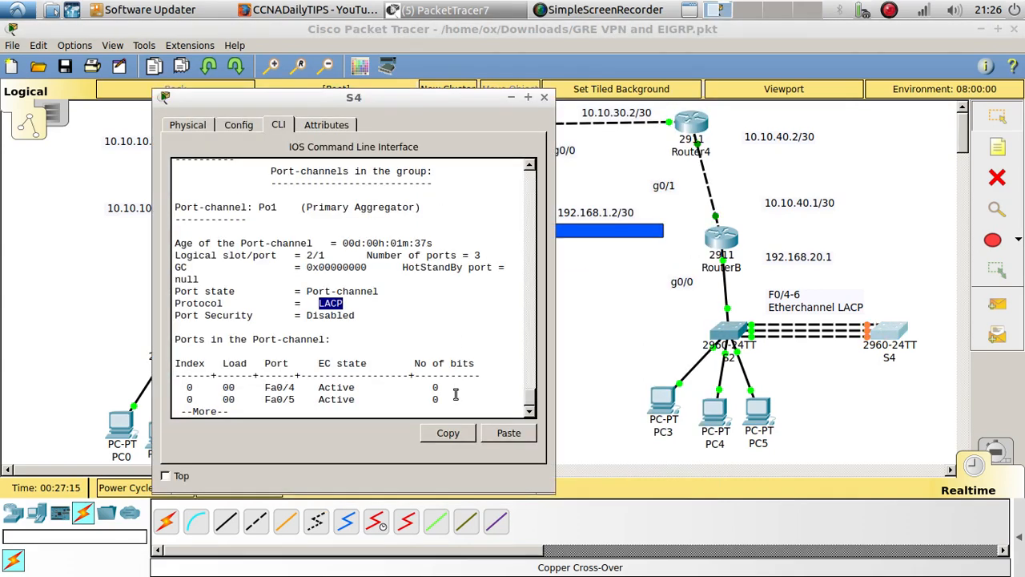
{"action": "left_click", "coordinate": [388, 408]}
{"action": "key", "text": "Return"}
{"action": "key", "text": "Return"}
{"action": "key", "text": "Return"}
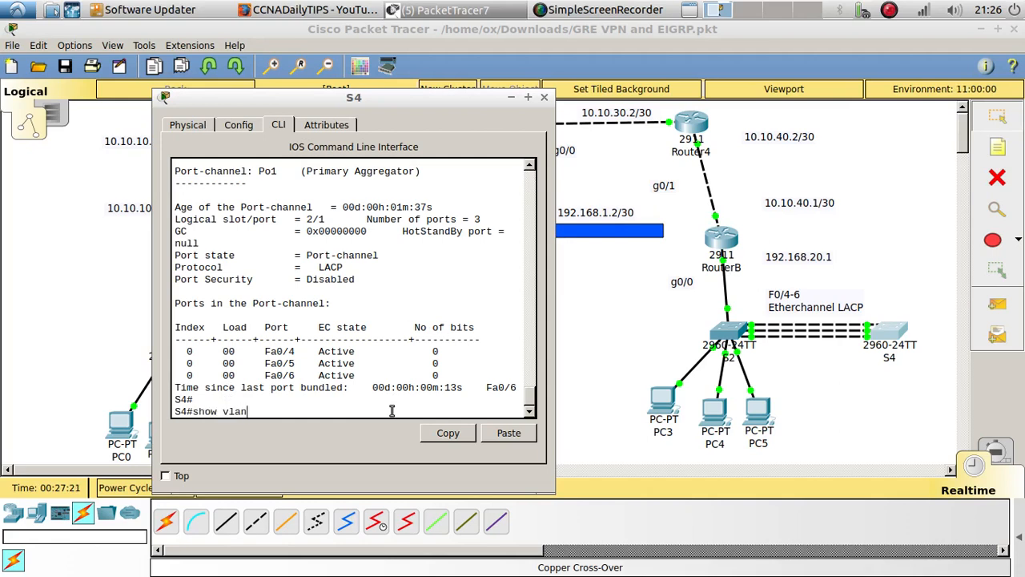
{"action": "type", "text": "show vlan"}
{"action": "key", "text": "Return"}
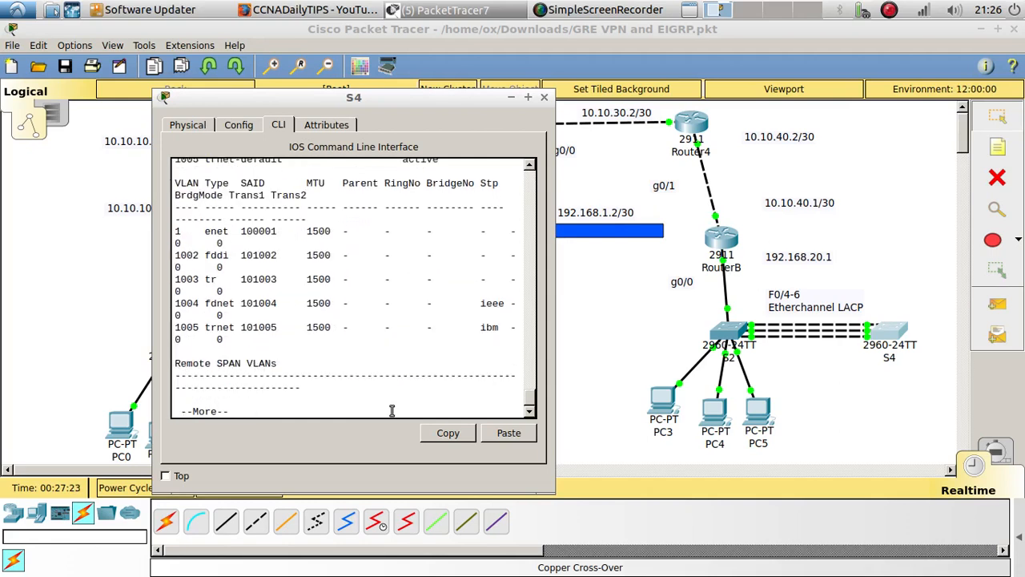
{"action": "left_click", "coordinate": [269, 393]}
{"action": "key", "text": "Return"}
{"action": "key", "text": "Return"}
{"action": "key", "text": "Return"}
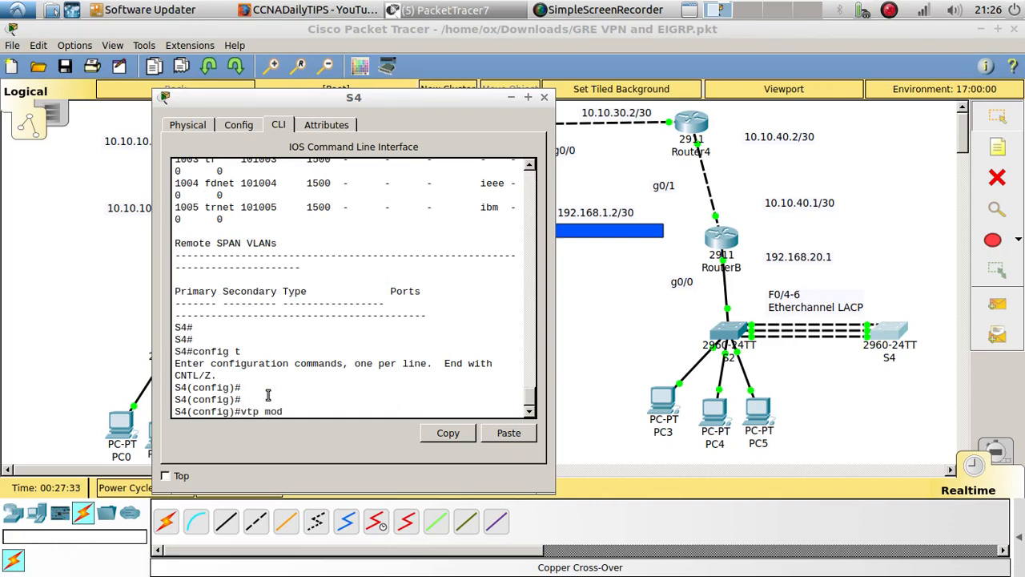
In S4's global configuration mode, set the VTP mode to client and the VTP domain to cisco
{"action": "type", "text": "client"}
{"action": "key", "text": "Return"}
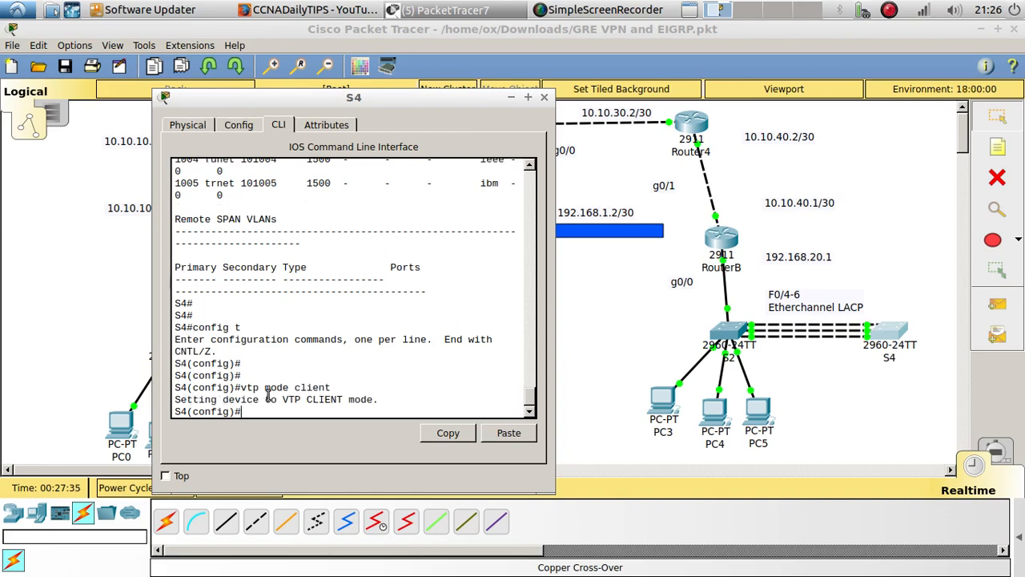
{"action": "key", "text": "Return"}
{"action": "type", "text": "vtp domai"}
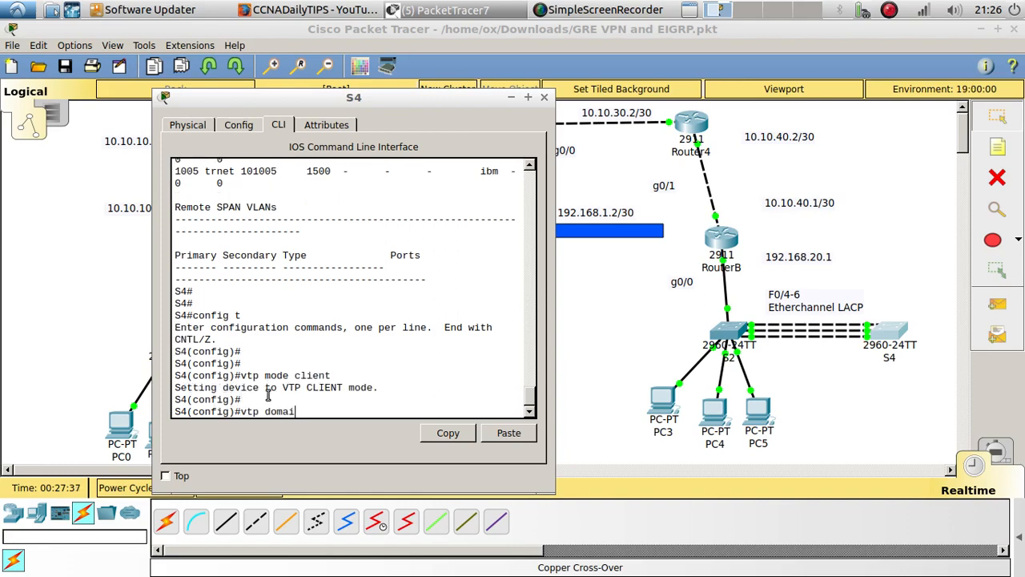
{"action": "type", "text": "n cisco"}
{"action": "key", "text": "Return"}
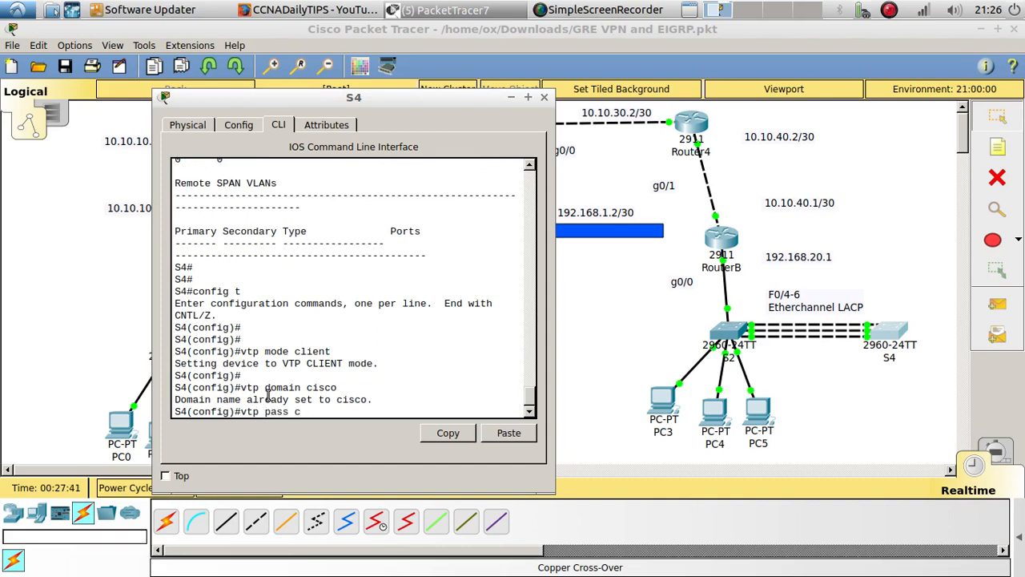
Set the VTP password on S4
{"action": "type", "text": "vtp pass cisco"}
{"action": "key", "text": "Return"}
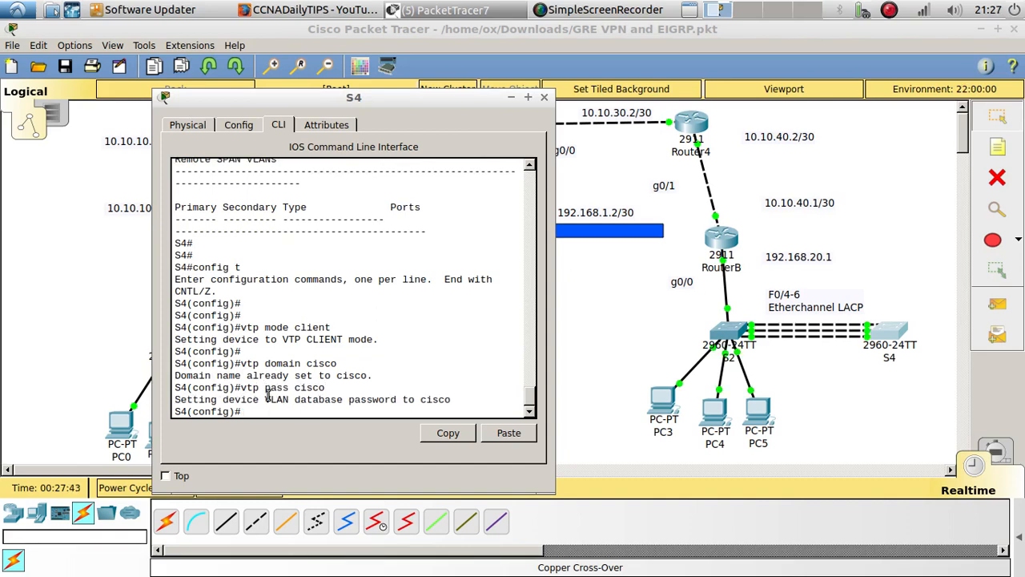
{"action": "key", "text": "Return"}
{"action": "key", "text": "Return"}
Run do show vlan on S4 and page through the listing to examine its VLANs
{"action": "type", "text": "do sh"}
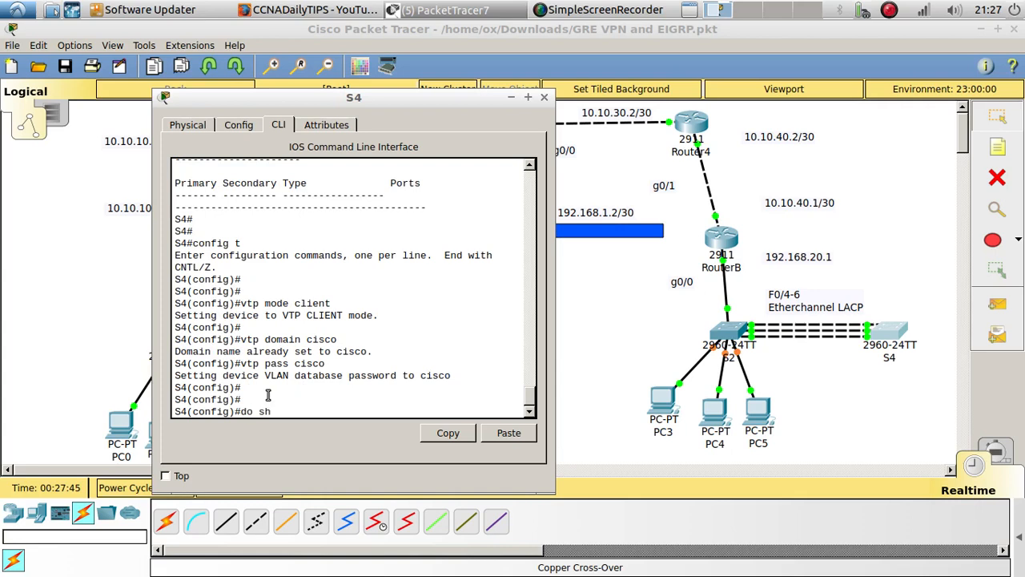
{"action": "type", "text": "ow vlan"}
{"action": "key", "text": "Return"}
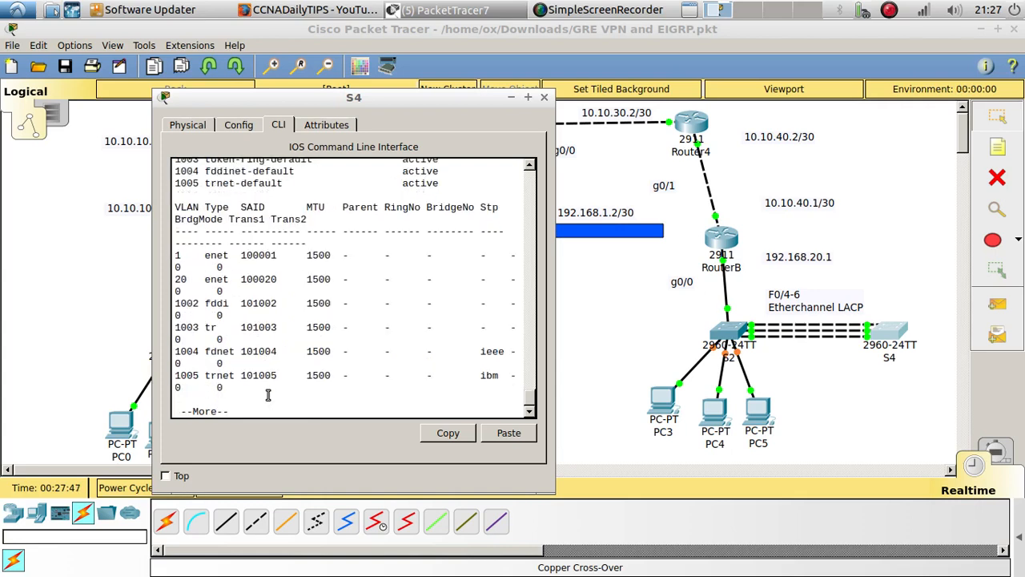
{"action": "left_click_drag", "start_coordinate": [192, 280], "coordinate": [177, 257]}
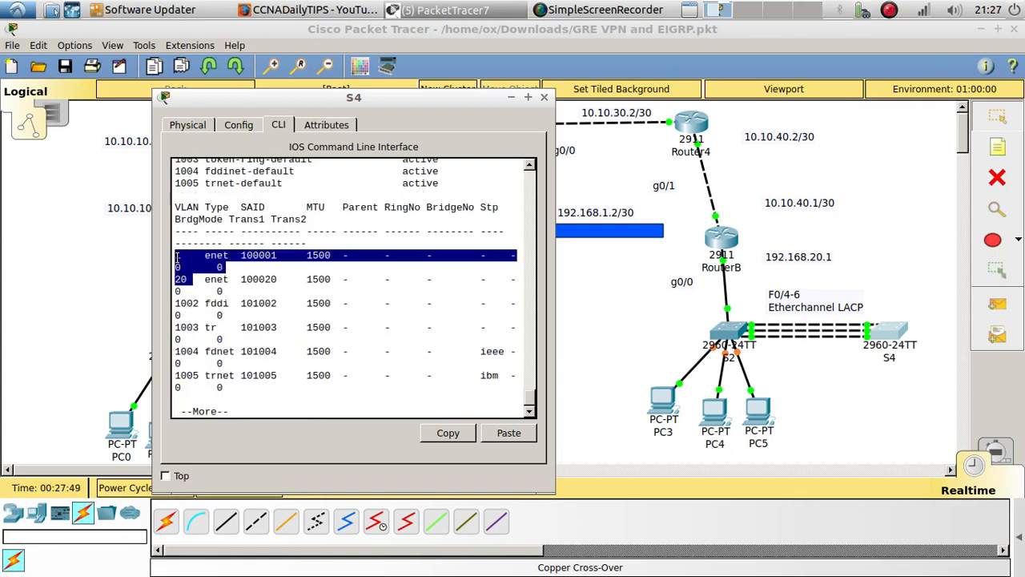
{"action": "left_click", "coordinate": [282, 418]}
{"action": "key", "text": "space"}
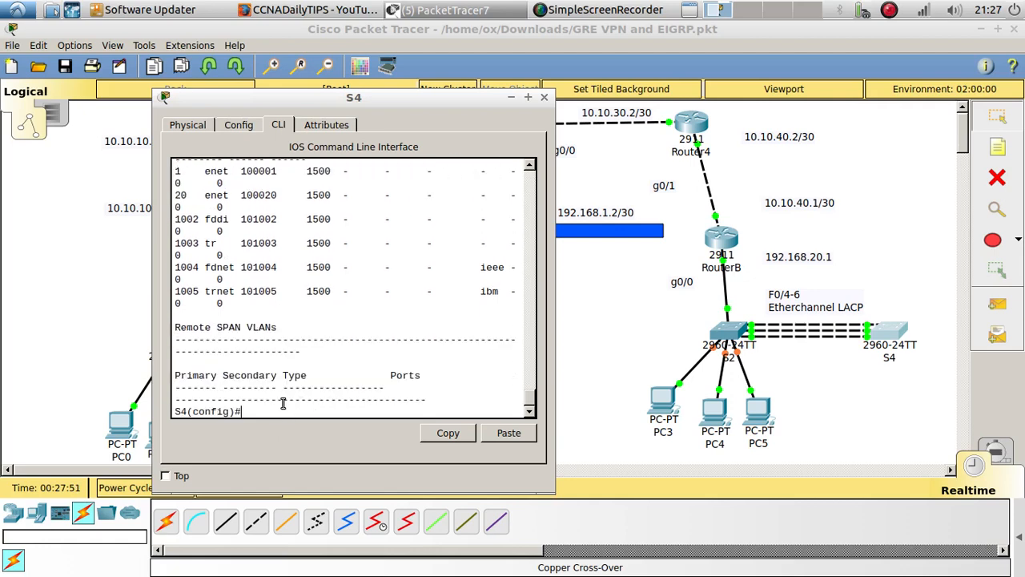
On S4, set the interface range f0/1-3 to switchport access mode
{"action": "key", "text": "Return"}
{"action": "key", "text": "Return"}
{"action": "type", "text": "int ran"}
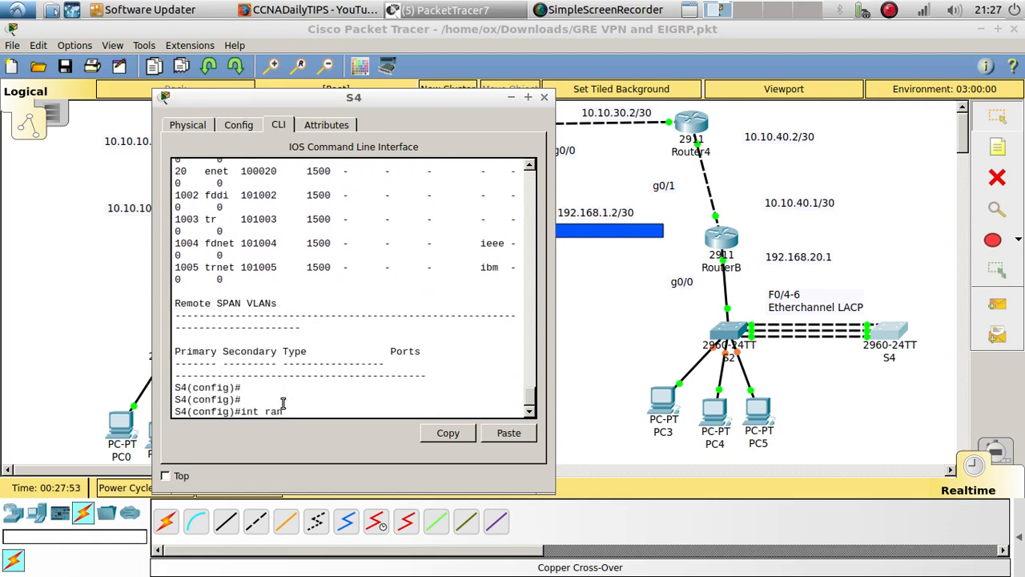
{"action": "type", "text": "ge"}
{"action": "type", "text": "f0/1-3"}
{"action": "key", "text": "Return"}
{"action": "key", "text": "Return"}
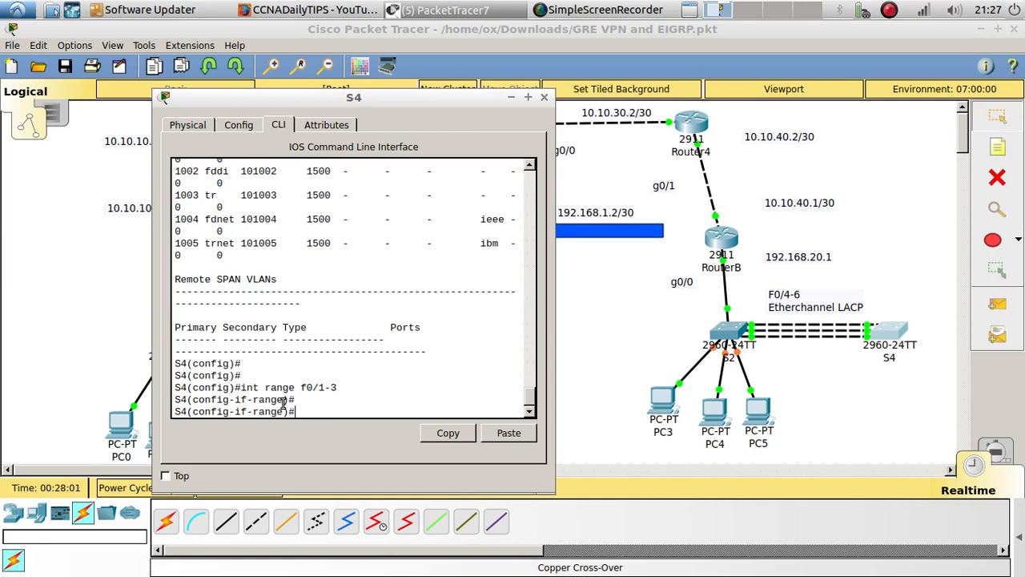
{"action": "type", "text": "swi"}
{"action": "key", "text": "Tab"}
{"action": "type", "text": "mo"}
{"action": "key", "text": "Tab"}
{"action": "type", "text": "ac"}
{"action": "key", "text": "Tab"}
{"action": "key", "text": "Return"}
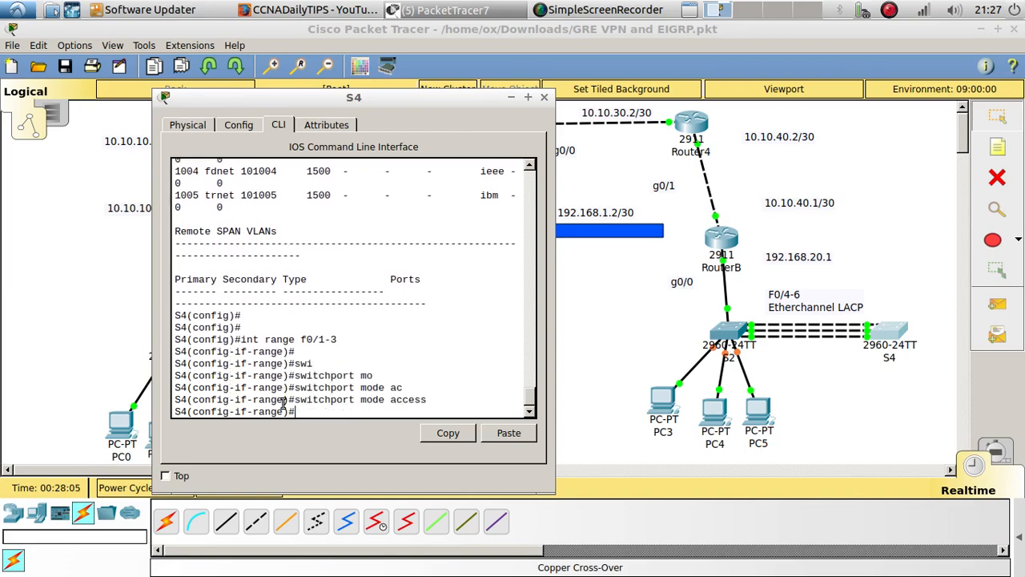
Assign S4's f0/1-3 range to access VLAN 20
{"action": "type", "text": "sw"}
{"action": "key", "text": "Tab"}
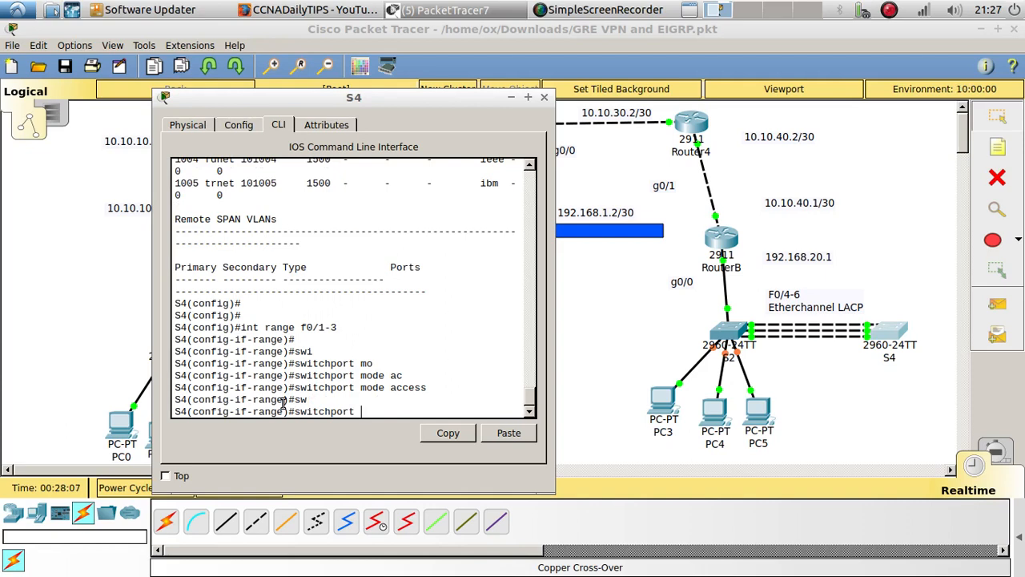
{"action": "type", "text": "ac"}
{"action": "key", "text": "Tab"}
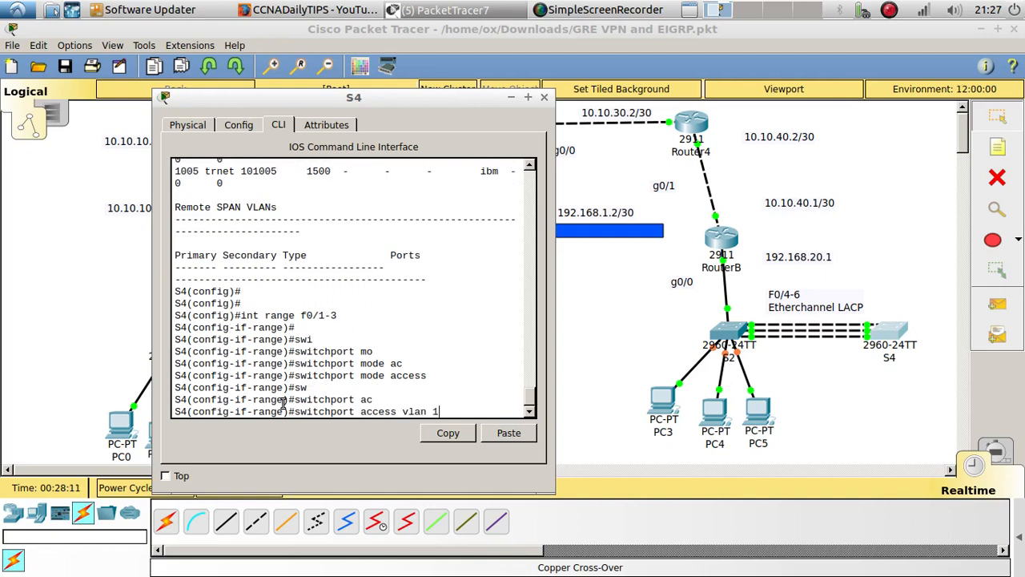
{"action": "type", "text": "vlan 20"}
{"action": "key", "text": "Return"}
{"action": "key", "text": "Return"}
{"action": "key", "text": "Return"}
{"action": "key", "text": "Return"}
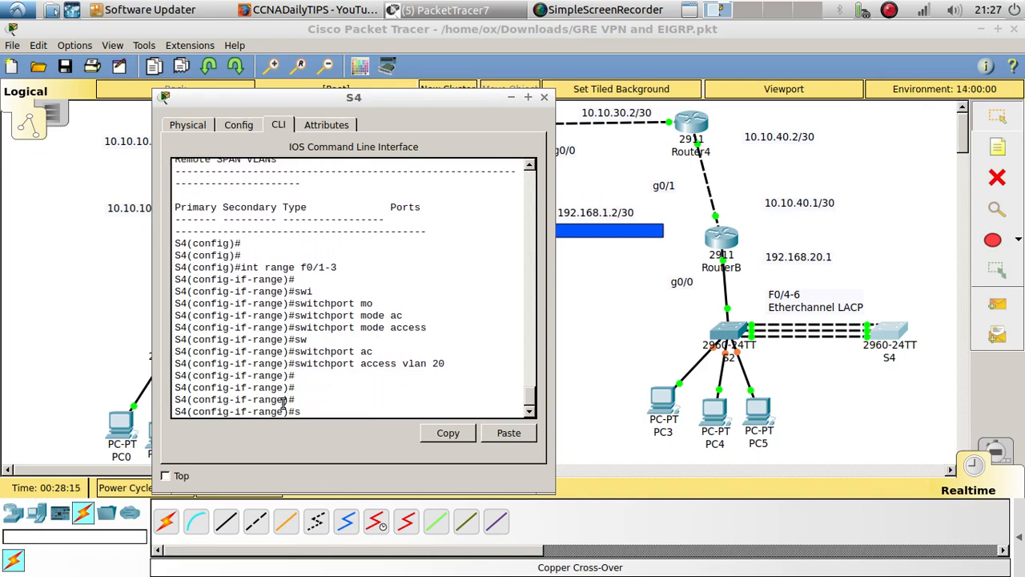
Enable spanning-tree portfast on S4's f0/1-3 range
{"action": "type", "text": "spann"}
{"action": "key", "text": "Tab"}
{"action": "type", "text": "po"}
{"action": "key", "text": "Tab"}
{"action": "key", "text": "Return"}
{"action": "key", "text": "Return"}
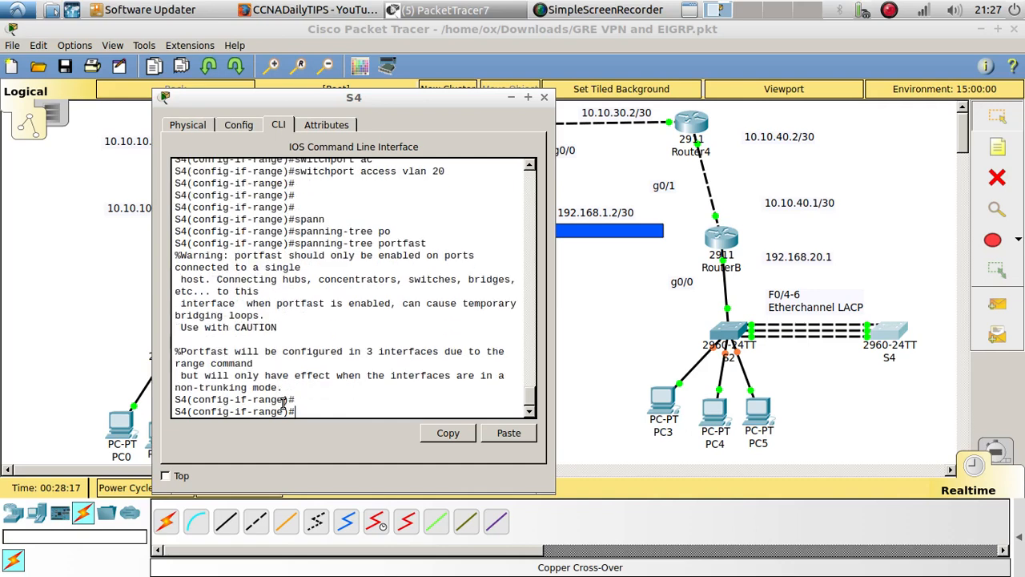
Enable spanning-tree BPDU guard on S4's f0/1-3 range
{"action": "type", "text": "spann"}
{"action": "key", "text": "Tab"}
{"action": "type", "text": "b"}
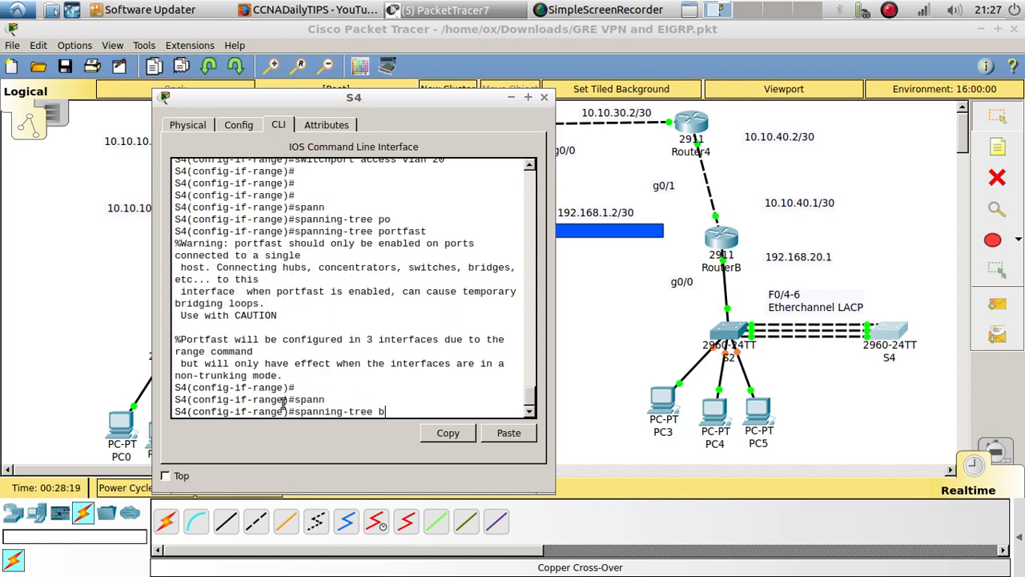
{"action": "type", "text": "d"}
{"action": "key", "text": "Tab"}
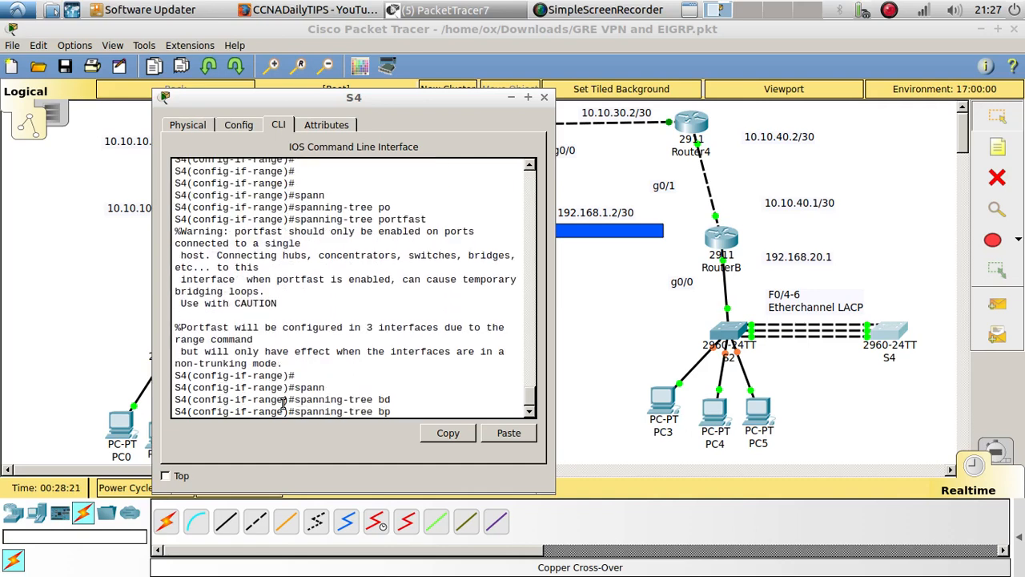
{"action": "key", "text": "BackSpace"}
{"action": "key", "text": "Tab"}
{"action": "type", "text": "dug"}
{"action": "key", "text": "Tab"}
{"action": "type", "text": "en"}
{"action": "key", "text": "Tab"}
{"action": "key", "text": "Return"}
{"action": "key", "text": "Return"}
{"action": "key", "text": "Return"}
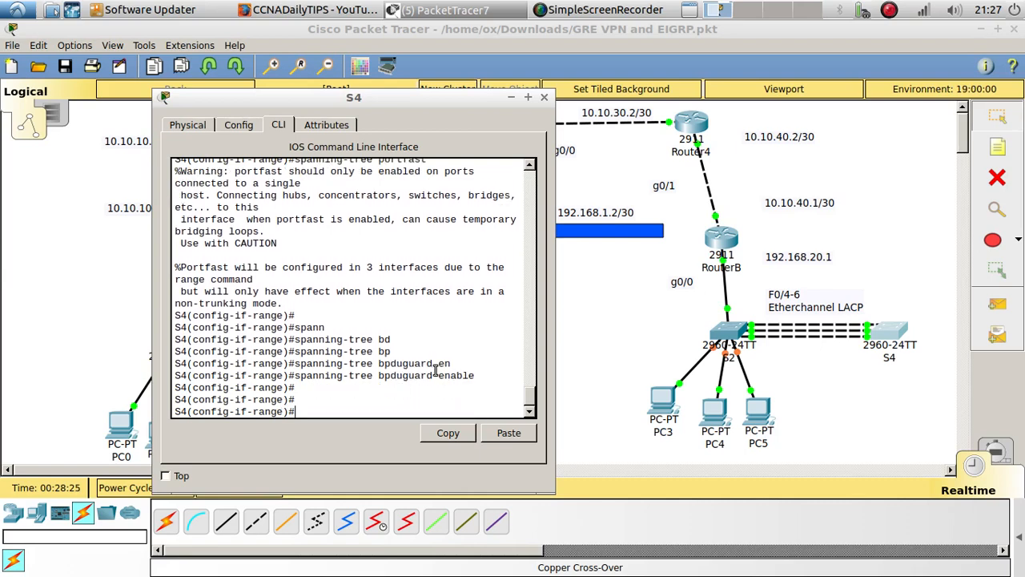
Return to the topology and rearrange PC3, PC4 and PC5 closer together beneath S2
{"action": "left_click", "coordinate": [577, 371]}
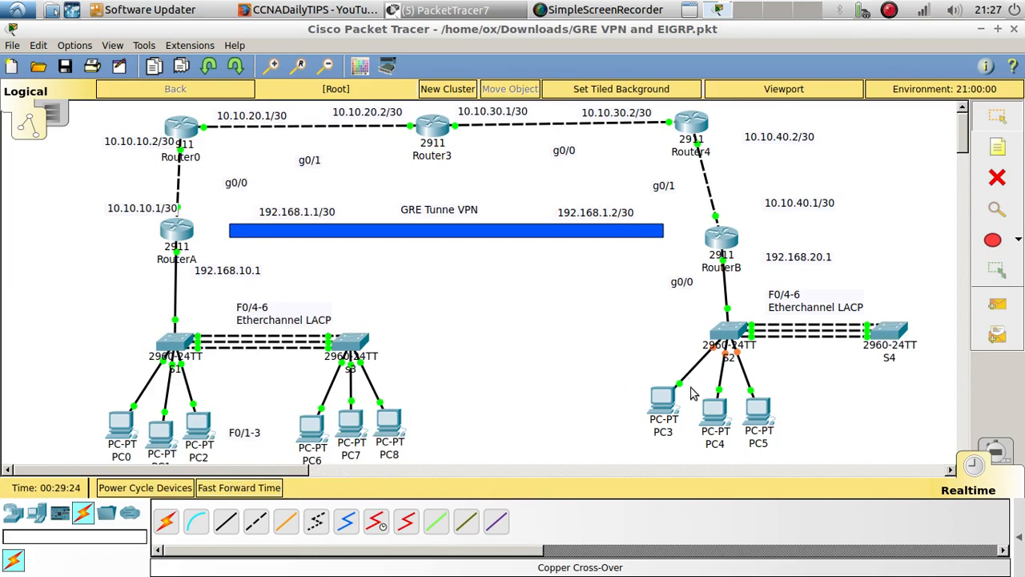
{"action": "left_click_drag", "start_coordinate": [663, 401], "coordinate": [728, 416]}
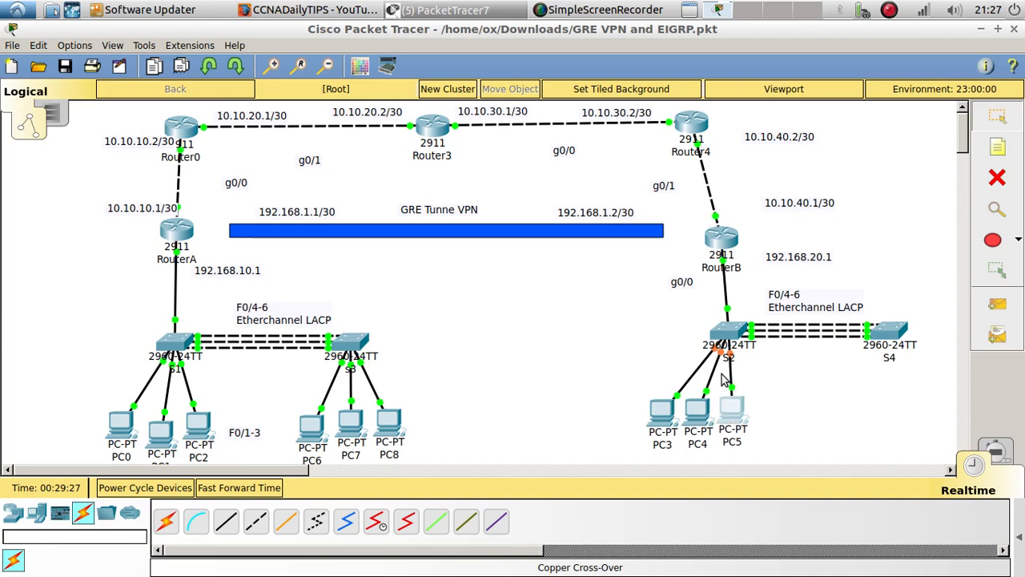
Open S2's command line, finish its port-channel listing and return to privileged EXEC mode
{"action": "mouse_move", "coordinate": [732, 362]}
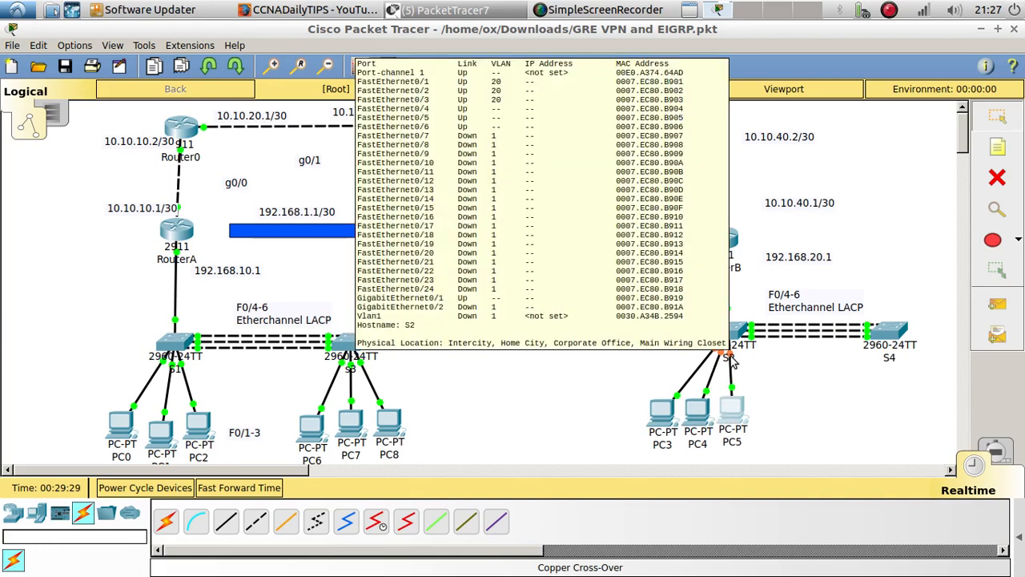
{"action": "left_click", "coordinate": [729, 340]}
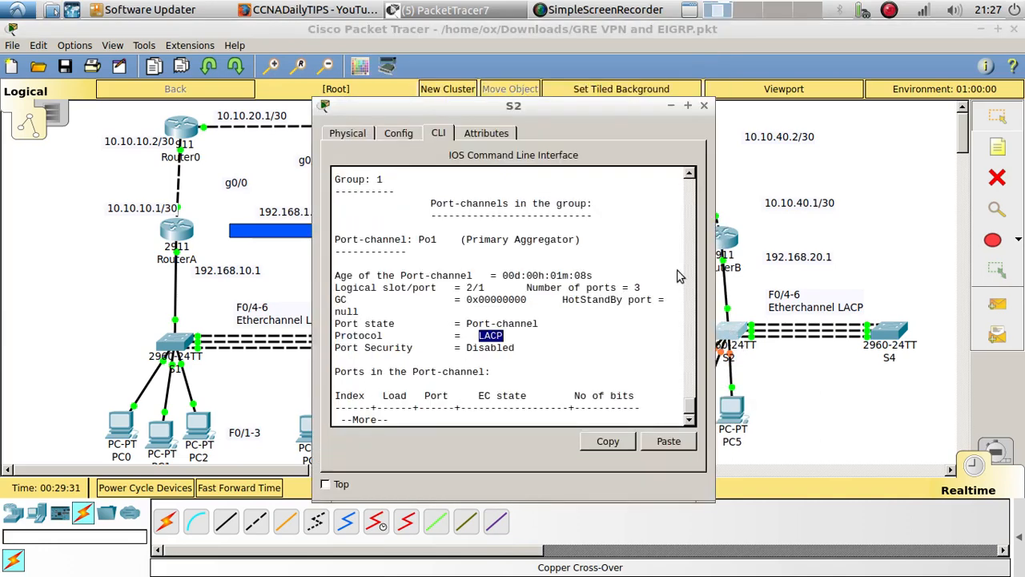
{"action": "key", "text": "space"}
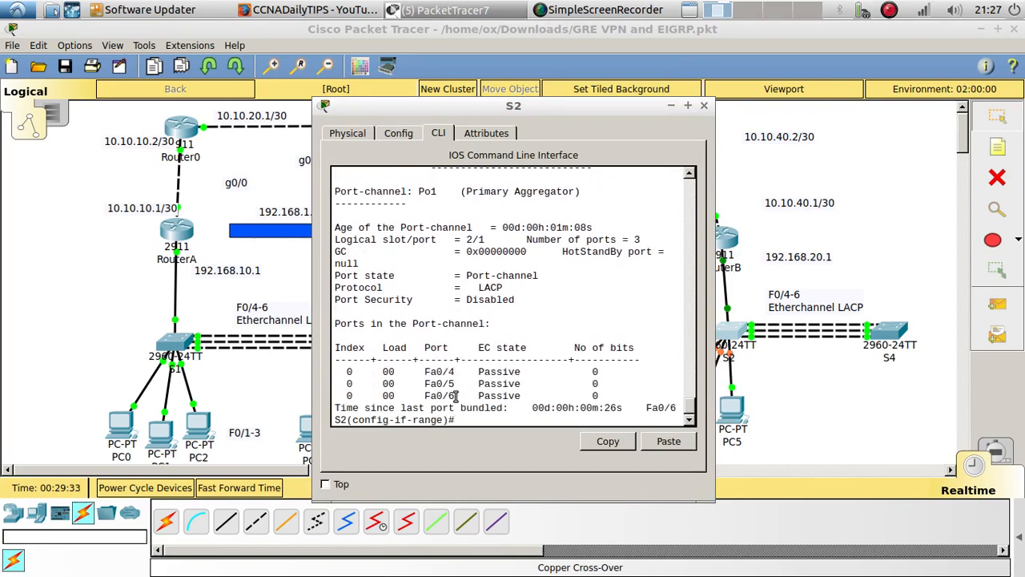
{"action": "key", "text": "ctrl+z"}
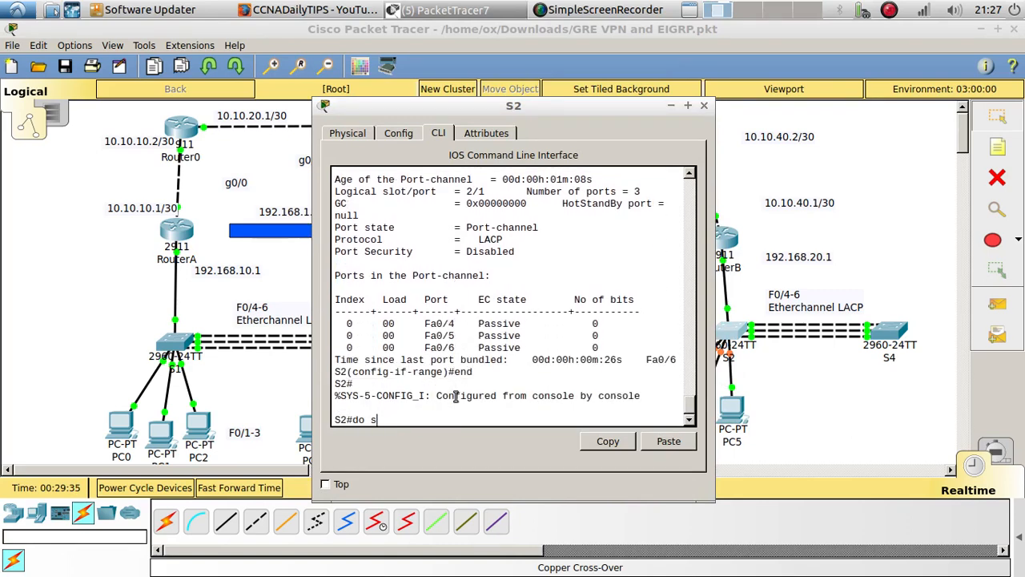
Display S2's running configuration and page through it to examine the access port, trunk and EtherChannel settings
{"action": "type", "text": "do show r"}
{"action": "key", "text": "BackSpace"}
{"action": "key", "text": "BackSpace"}
{"action": "key", "text": "BackSpace"}
{"action": "key", "text": "BackSpace"}
{"action": "key", "text": "BackSpace"}
{"action": "key", "text": "BackSpace"}
{"action": "key", "text": "BackSpace"}
{"action": "key", "text": "BackSpace"}
{"action": "key", "text": "BackSpace"}
{"action": "type", "text": "show"}
{"action": "key", "text": "Return"}
{"action": "key", "text": "Return"}
{"action": "key", "text": "Return"}
{"action": "key", "text": "Return"}
{"action": "key", "text": "Return"}
{"action": "key", "text": "Return"}
{"action": "key", "text": "Return"}
{"action": "key", "text": "Return"}
{"action": "key", "text": "Return"}
{"action": "key", "text": "Return"}
{"action": "key", "text": "Return"}
{"action": "key", "text": "Return"}
{"action": "key", "text": "Return"}
{"action": "key", "text": "Return"}
{"action": "key", "text": "Return"}
{"action": "key", "text": "Return"}
{"action": "key", "text": "Return"}
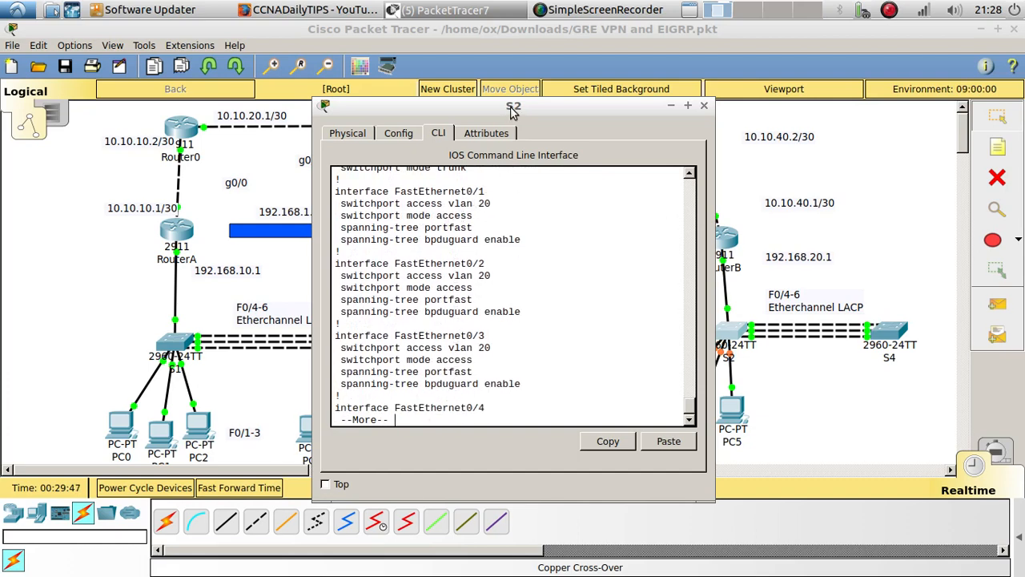
{"action": "left_click_drag", "start_coordinate": [512, 112], "coordinate": [377, 118]}
{"action": "key", "text": "Return"}
{"action": "key", "text": "Return"}
{"action": "key", "text": "Return"}
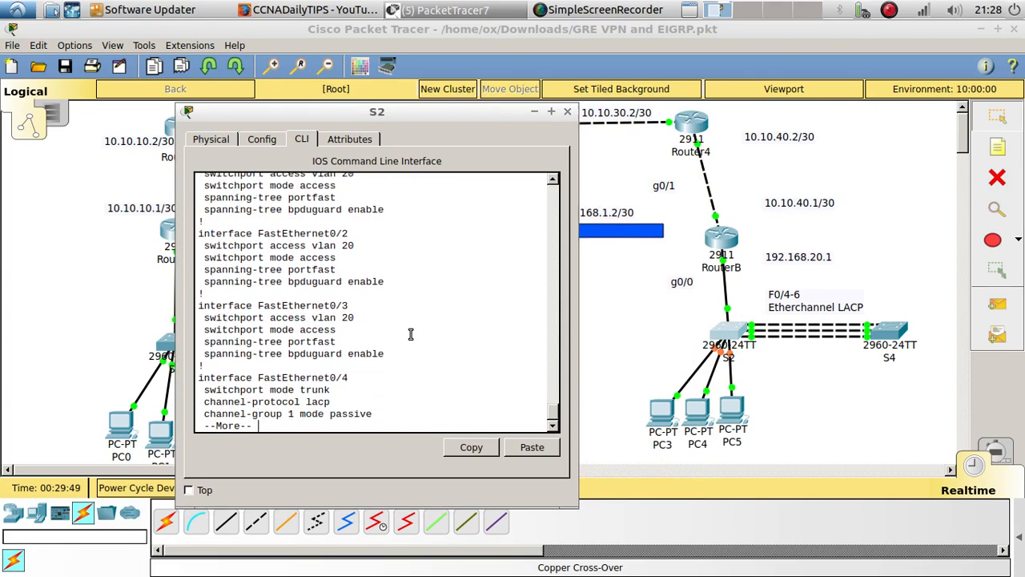
{"action": "key", "text": "Return"}
{"action": "key", "text": "Return"}
{"action": "key", "text": "Return"}
{"action": "key", "text": "Return"}
{"action": "key", "text": "Return"}
{"action": "key", "text": "Return"}
{"action": "key", "text": "Return"}
{"action": "key", "text": "Return"}
{"action": "key", "text": "Return"}
{"action": "key", "text": "Return"}
{"action": "key", "text": "Return"}
{"action": "key", "text": "Return"}
{"action": "key", "text": "Return"}
{"action": "key", "text": "Return"}
{"action": "key", "text": "Return"}
{"action": "key", "text": "Return"}
{"action": "key", "text": "Return"}
{"action": "key", "text": "Return"}
{"action": "key", "text": "Return"}
{"action": "key", "text": "Return"}
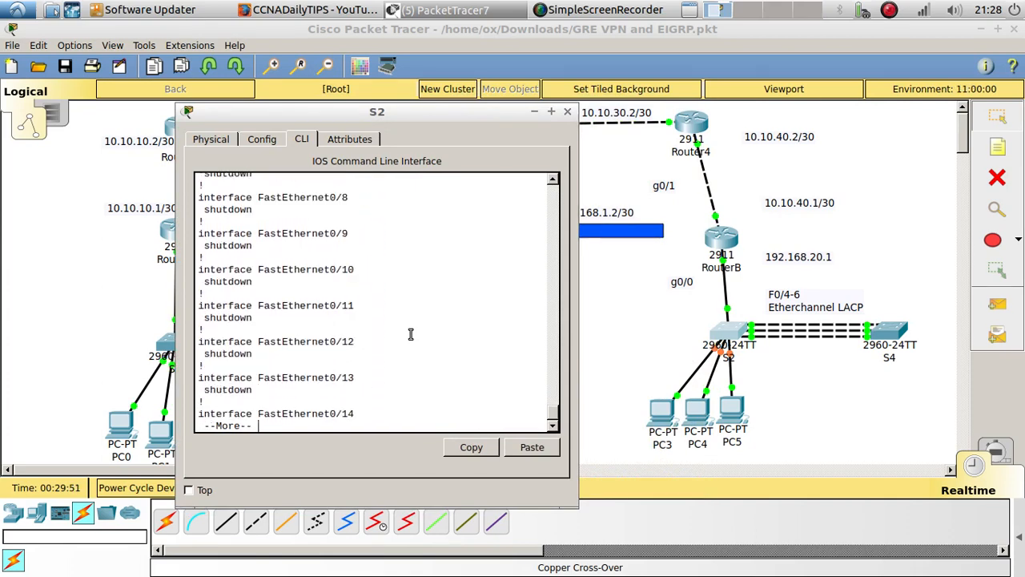
{"action": "key", "text": "Return"}
{"action": "key", "text": "Return"}
{"action": "key", "text": "Return"}
{"action": "key", "text": "Return"}
{"action": "key", "text": "Return"}
{"action": "key", "text": "Return"}
{"action": "key", "text": "Return"}
{"action": "key", "text": "Return"}
{"action": "key", "text": "Return"}
{"action": "key", "text": "Return"}
{"action": "key", "text": "Return"}
{"action": "key", "text": "Return"}
{"action": "key", "text": "Return"}
{"action": "key", "text": "Return"}
{"action": "key", "text": "Return"}
{"action": "key", "text": "Return"}
{"action": "key", "text": "Return"}
{"action": "key", "text": "Return"}
{"action": "key", "text": "Return"}
{"action": "key", "text": "Return"}
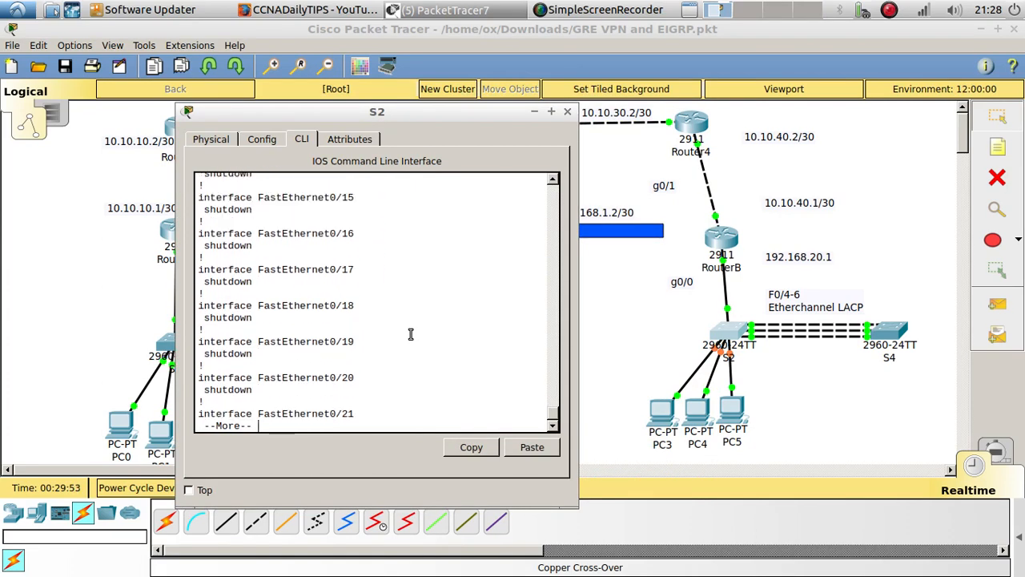
{"action": "key", "text": "Return"}
{"action": "key", "text": "Return"}
{"action": "key", "text": "Return"}
{"action": "key", "text": "Return"}
{"action": "key", "text": "Return"}
{"action": "key", "text": "Return"}
{"action": "key", "text": "Return"}
{"action": "key", "text": "Return"}
{"action": "key", "text": "Return"}
{"action": "key", "text": "Return"}
{"action": "key", "text": "Return"}
{"action": "key", "text": "Return"}
{"action": "key", "text": "Return"}
{"action": "key", "text": "Return"}
{"action": "key", "text": "Return"}
{"action": "key", "text": "Return"}
{"action": "key", "text": "Return"}
{"action": "key", "text": "Return"}
{"action": "key", "text": "Return"}
{"action": "key", "text": "Return"}
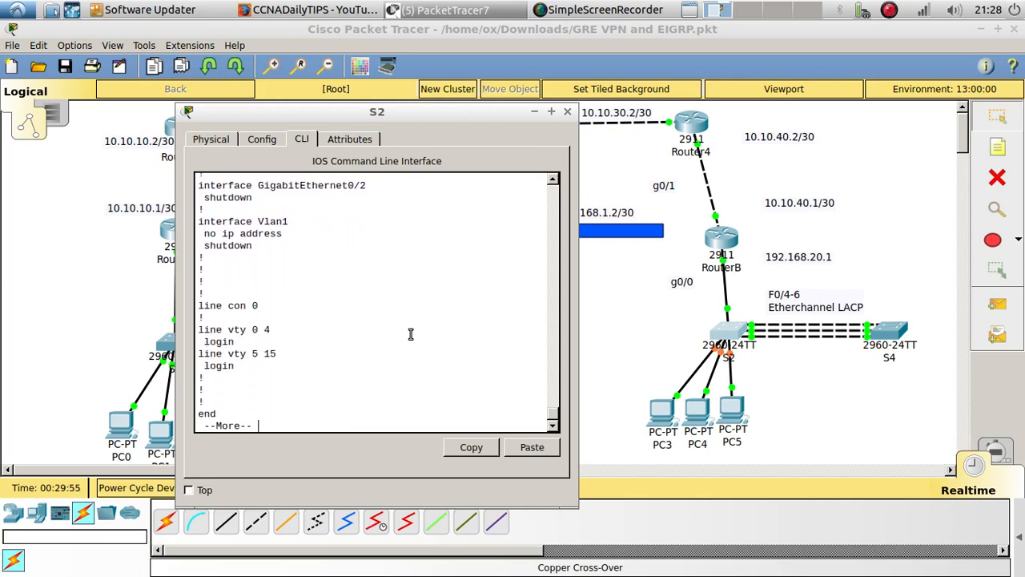
{"action": "key", "text": "Return"}
{"action": "key", "text": "Return"}
{"action": "key", "text": "Return"}
Run show int f0/1 on S2 and examine the interface and line protocol status
{"action": "type", "text": "show i"}
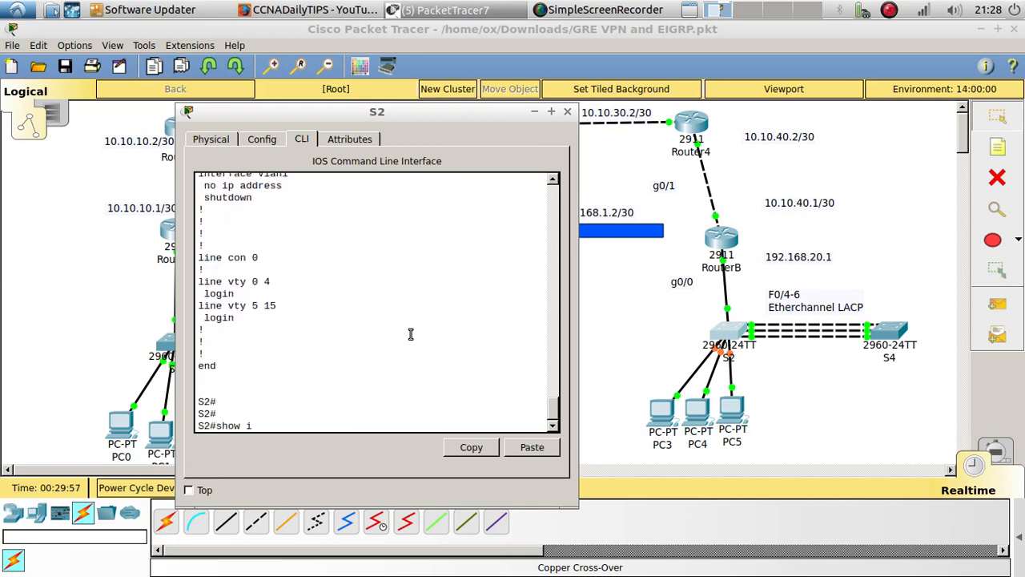
{"action": "type", "text": "nt f0/1"}
{"action": "key", "text": "Return"}
{"action": "key", "text": "Return"}
{"action": "key", "text": "Return"}
{"action": "key", "text": "Return"}
{"action": "key", "text": "Return"}
{"action": "key", "text": "Return"}
{"action": "key", "text": "Return"}
{"action": "key", "text": "Return"}
{"action": "key", "text": "Return"}
{"action": "key", "text": "Return"}
{"action": "key", "text": "Return"}
{"action": "key", "text": "Return"}
{"action": "key", "text": "Return"}
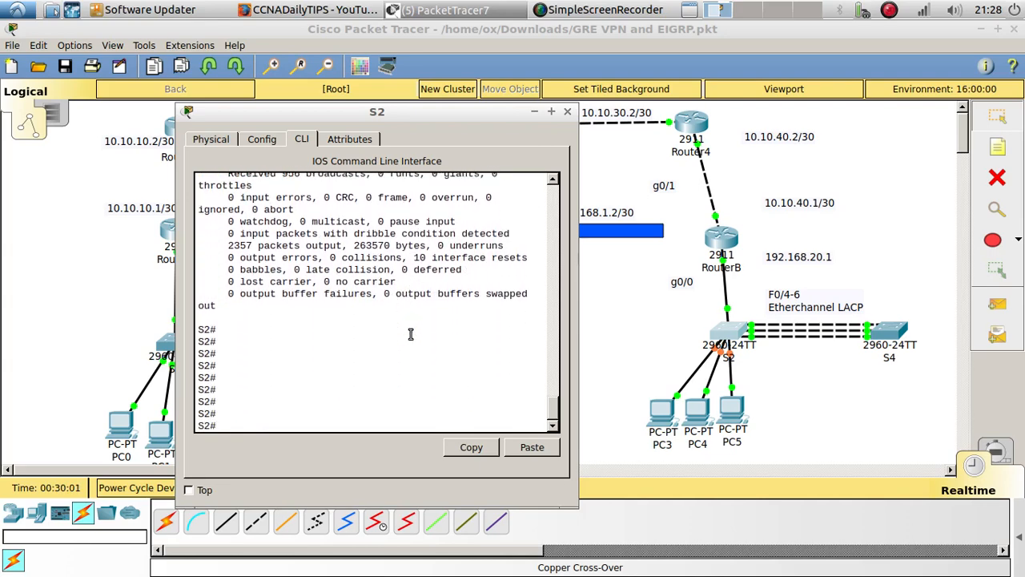
{"action": "scroll", "coordinate": [410, 334], "scroll_direction": "up", "scroll_amount": 9}
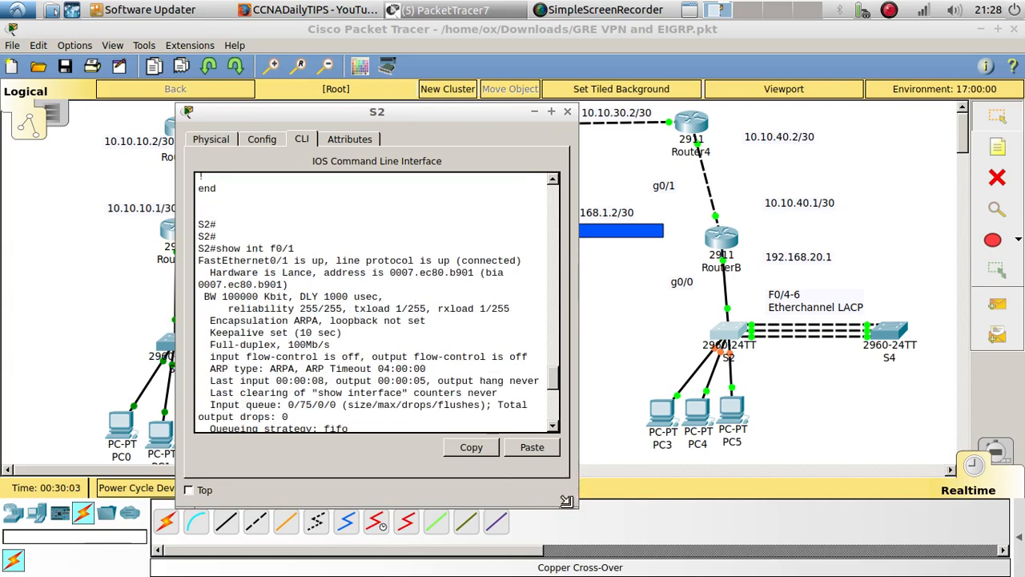
{"action": "left_click_drag", "start_coordinate": [566, 501], "coordinate": [715, 511]}
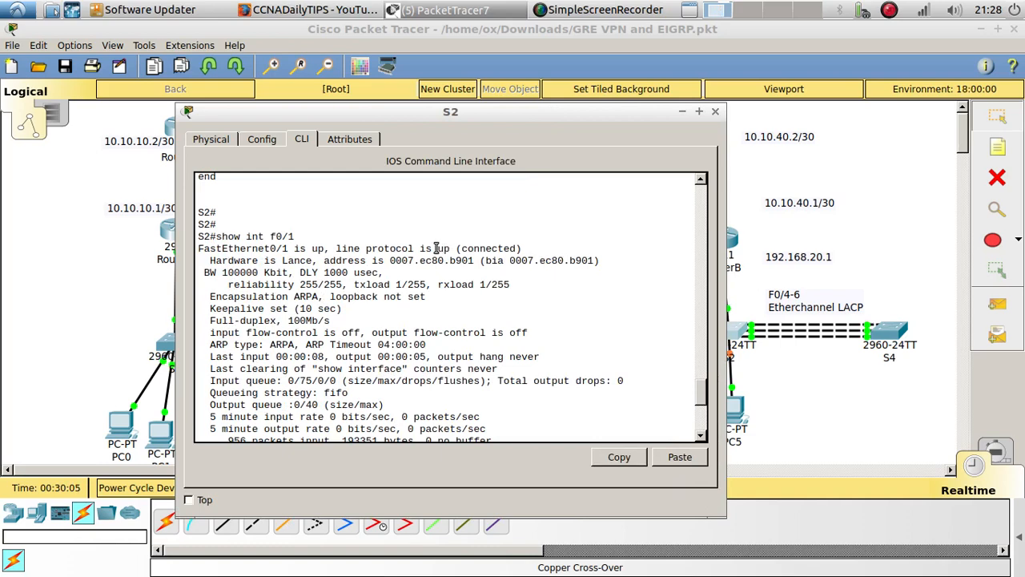
{"action": "left_click_drag", "start_coordinate": [437, 249], "coordinate": [526, 249]}
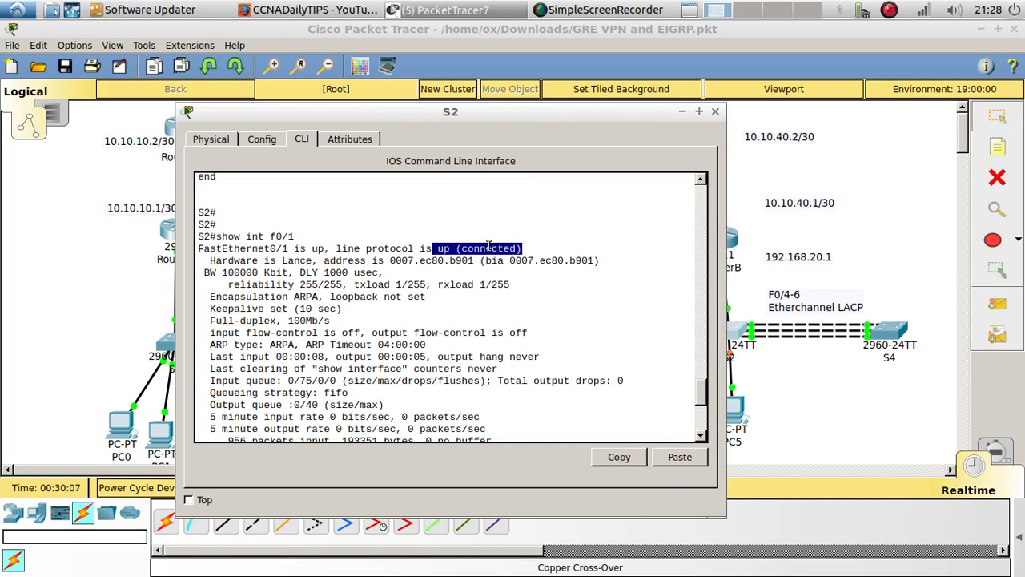
{"action": "double_click", "coordinate": [311, 249]}
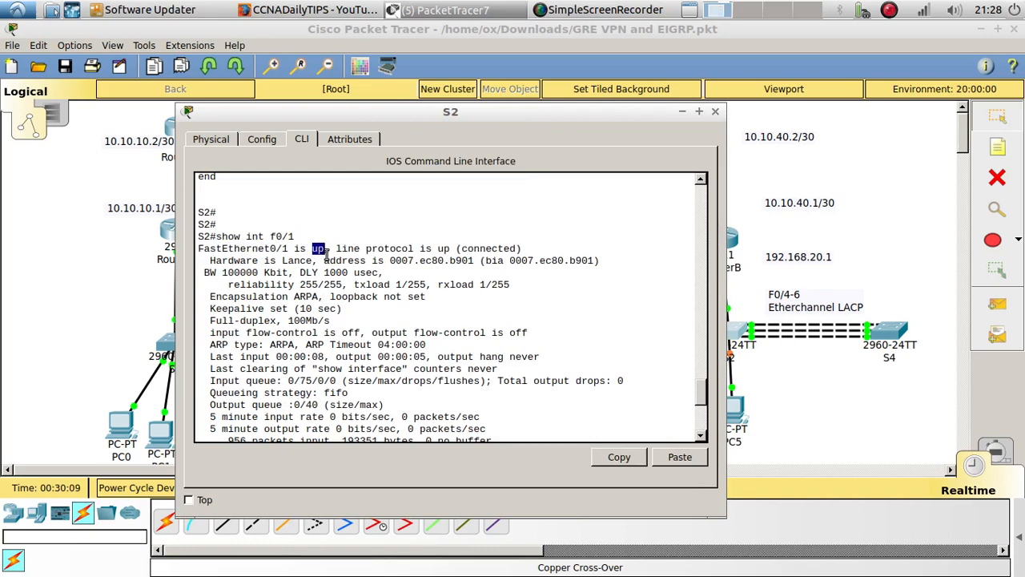
{"action": "double_click", "coordinate": [380, 248]}
{"action": "left_click_drag", "start_coordinate": [582, 118], "coordinate": [483, 96]}
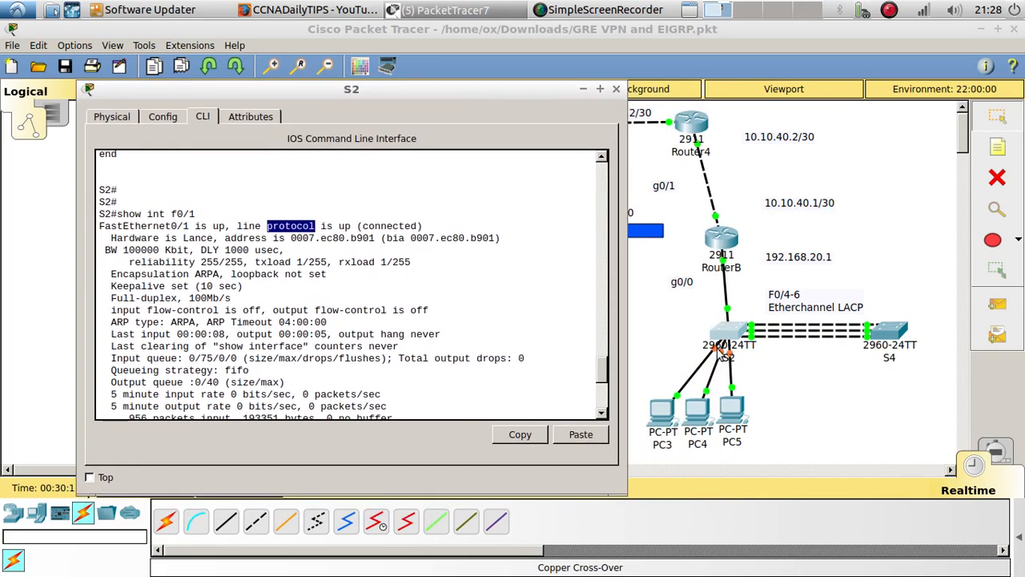
Enter global configuration mode on S2 with config t
{"action": "left_click", "coordinate": [459, 391]}
{"action": "key", "text": "Return"}
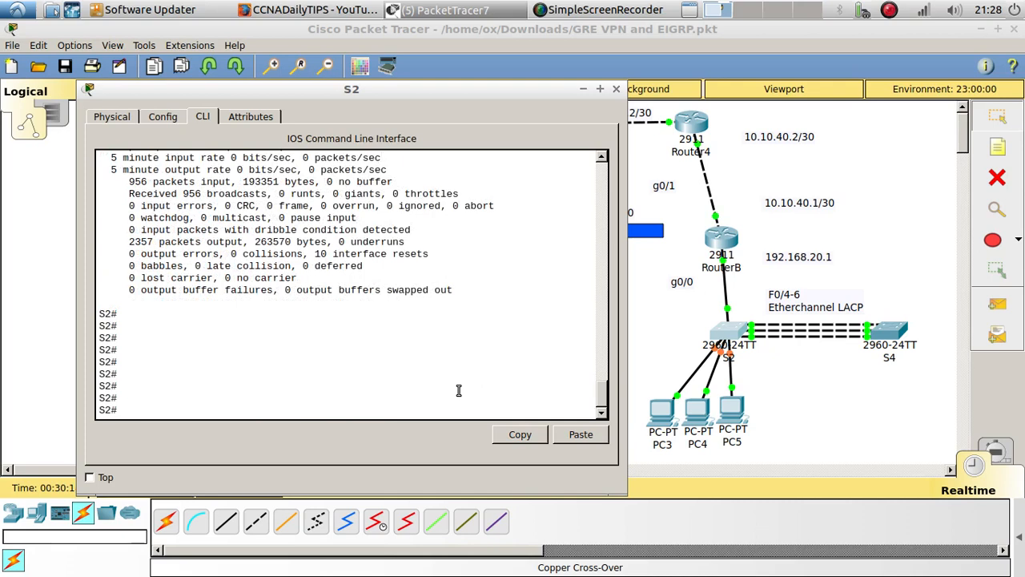
{"action": "key", "text": "Return"}
{"action": "type", "text": "co"}
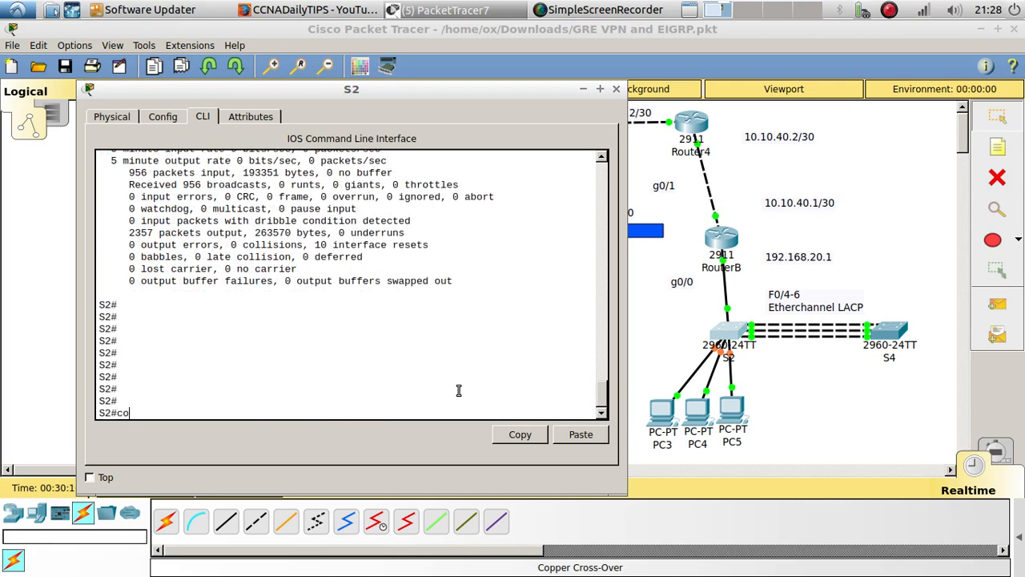
{"action": "type", "text": "nfig t"}
{"action": "key", "text": "Return"}
{"action": "key", "text": "Return"}
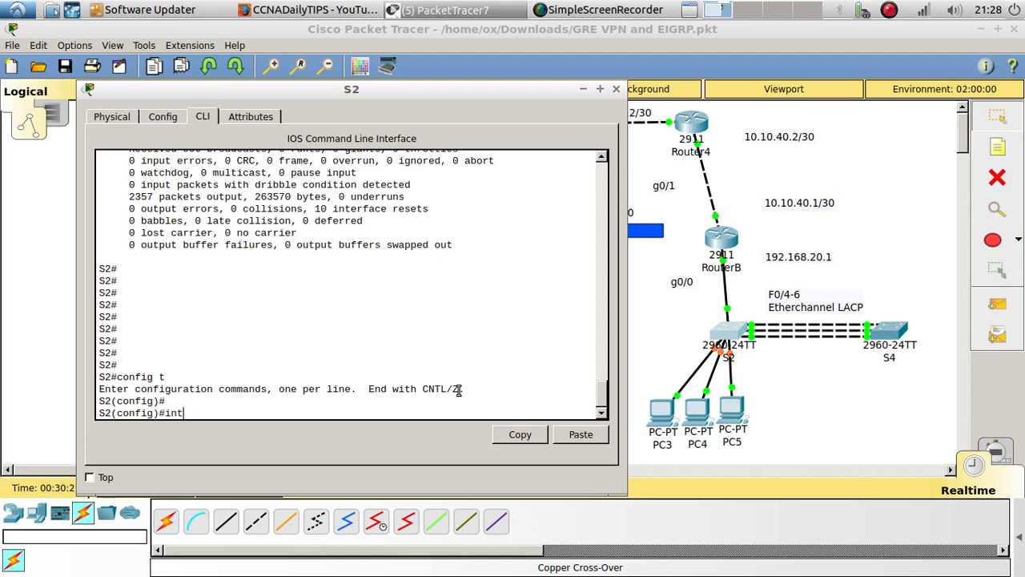
Shut down interface range f0/1-3 on S2 and re-enable it with no shutdown
{"action": "type", "text": "int range f0/1-3"}
{"action": "key", "text": "Return"}
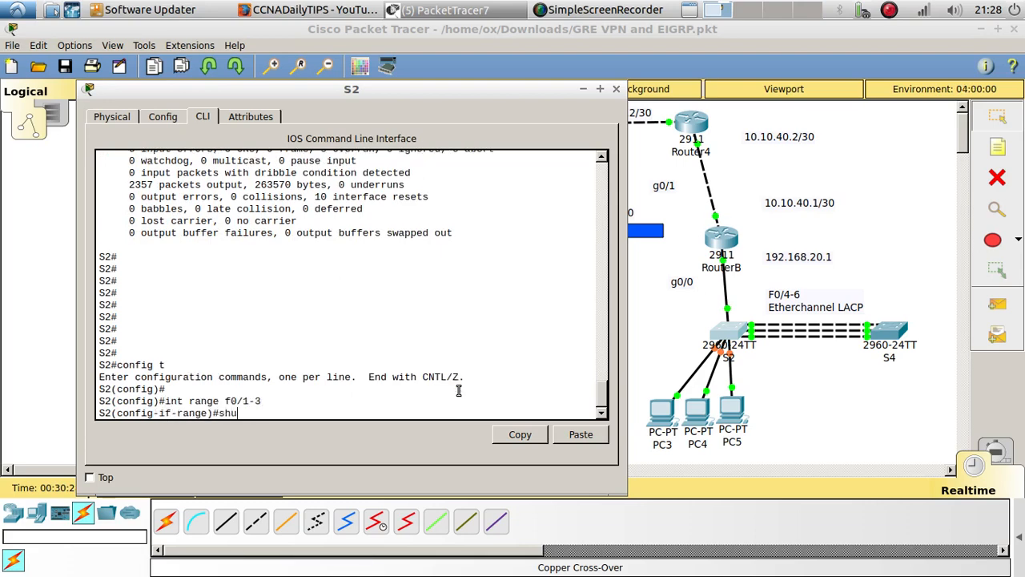
{"action": "type", "text": "shu"}
{"action": "key", "text": "Tab"}
{"action": "key", "text": "Return"}
{"action": "type", "text": "no shu"}
{"action": "key", "text": "Tab"}
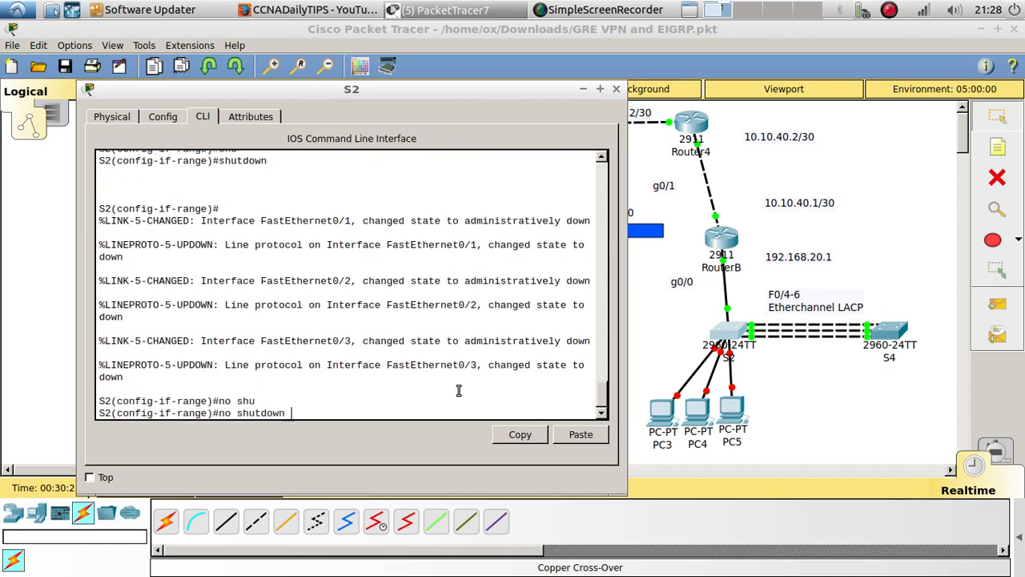
{"action": "key", "text": "Return"}
{"action": "key", "text": "Return"}
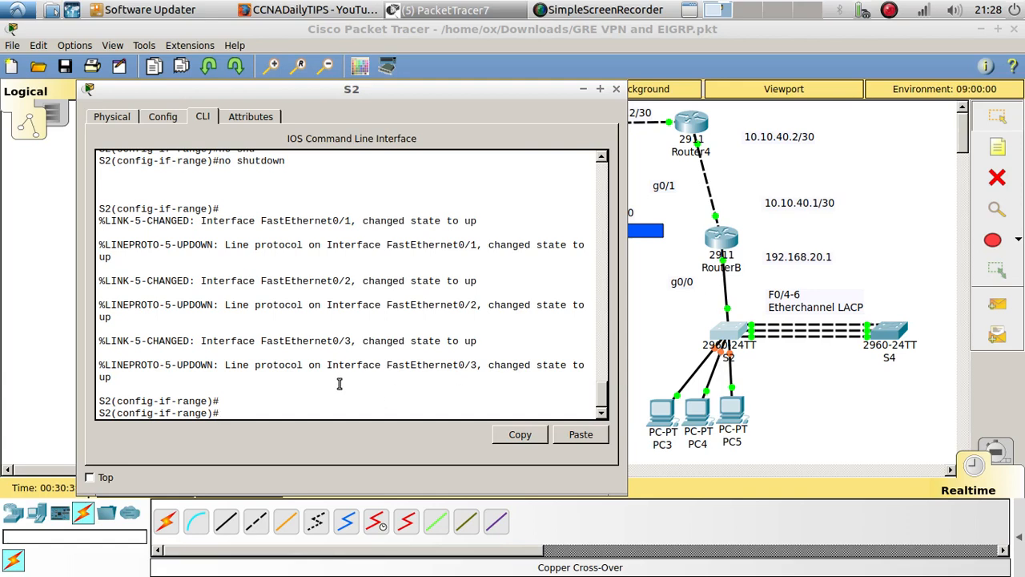
Return S2 to privileged EXEC mode and save its configuration with copy run start
{"action": "type", "text": "end"}
{"action": "key", "text": "Return"}
{"action": "key", "text": "Return"}
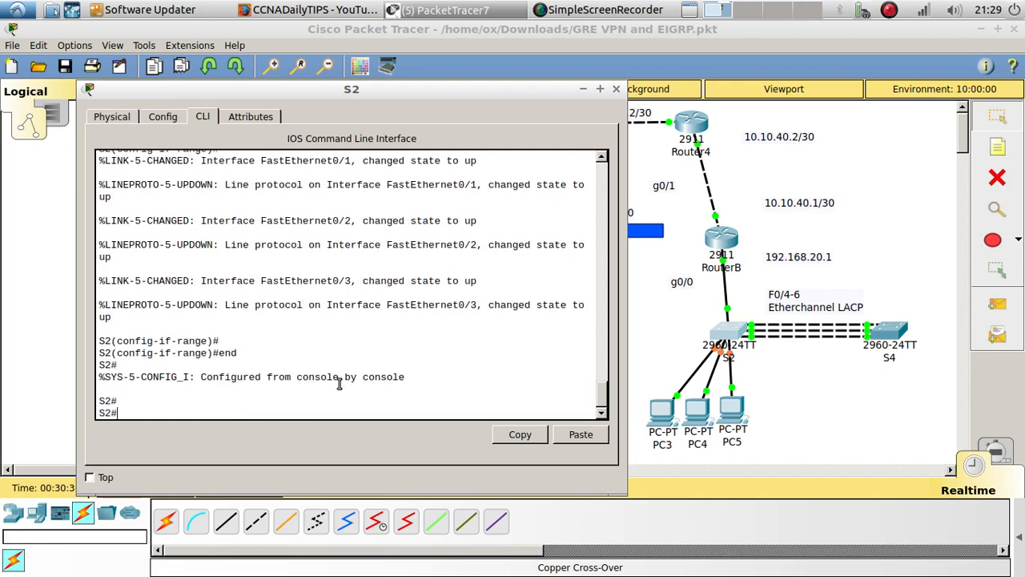
{"action": "type", "text": "copy"}
{"action": "key", "text": "Return"}
{"action": "key", "text": "Return"}
{"action": "key", "text": "Return"}
{"action": "key", "text": "Return"}
{"action": "key", "text": "Return"}
Reload S2, confirm the restart, and fast-forward the simulation time
{"action": "type", "text": "reload"}
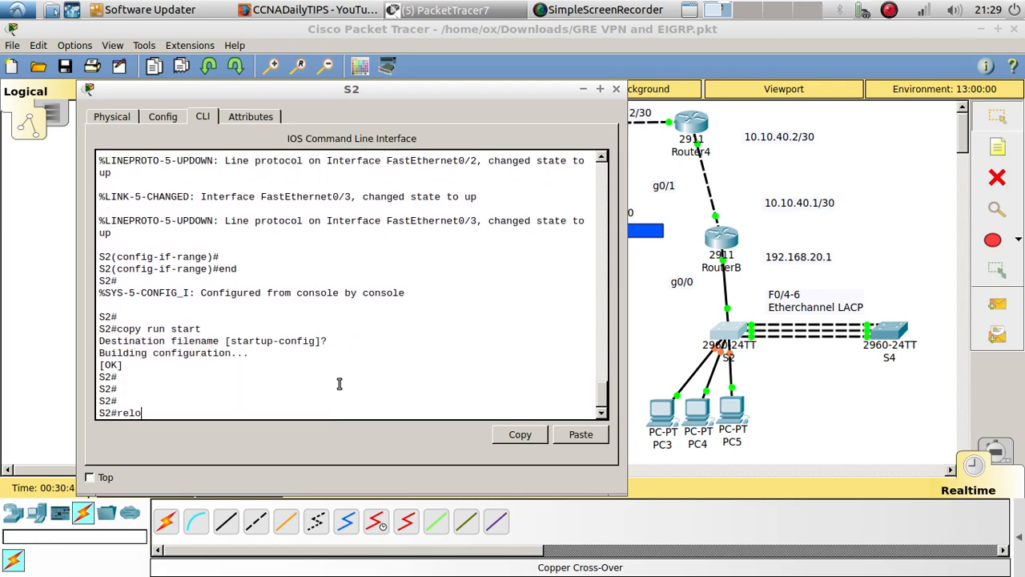
{"action": "key", "text": "Return"}
{"action": "key", "text": "Return"}
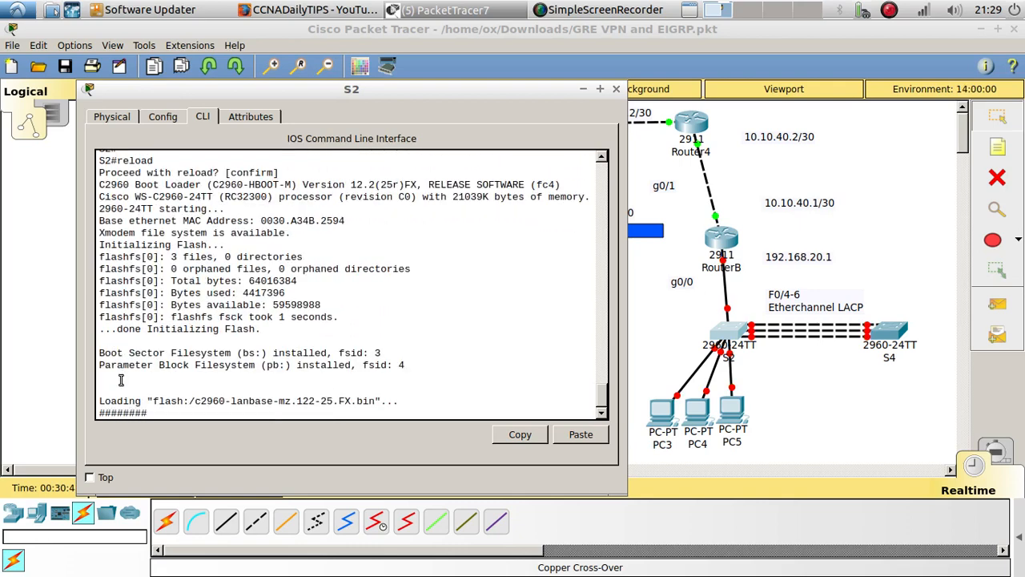
{"action": "left_click", "coordinate": [57, 402]}
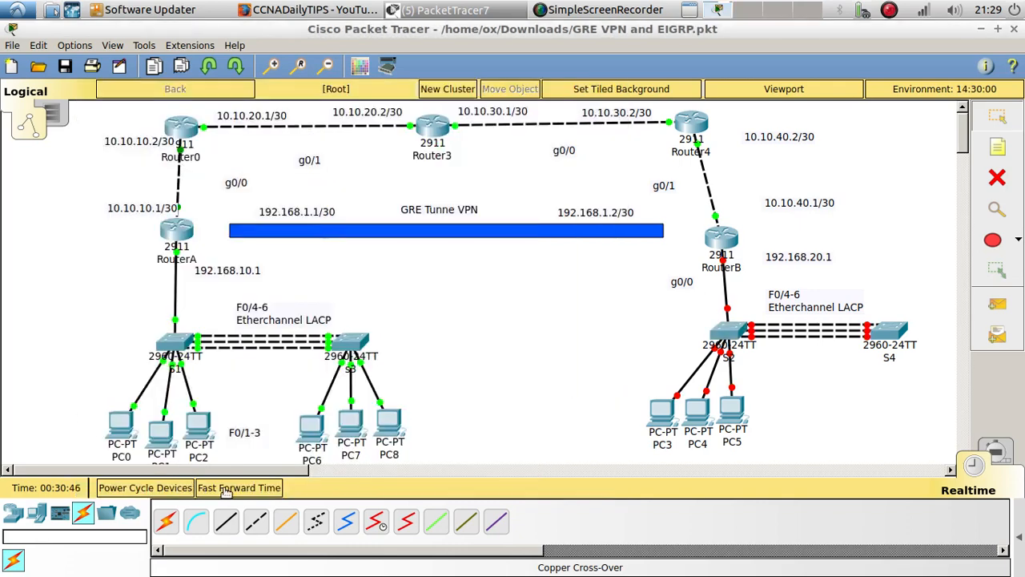
{"action": "left_click", "coordinate": [226, 489]}
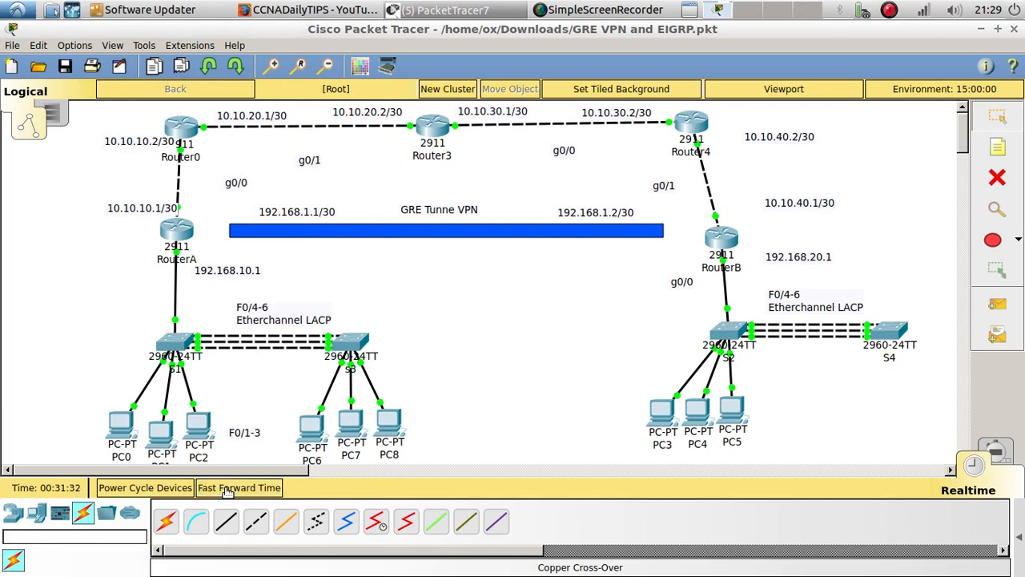
{"action": "left_click", "coordinate": [227, 490]}
Open S4's command line and list its VLANs with do show vlan
{"action": "left_click", "coordinate": [881, 335]}
{"action": "key", "text": "Return"}
{"action": "key", "text": "Return"}
{"action": "key", "text": "Return"}
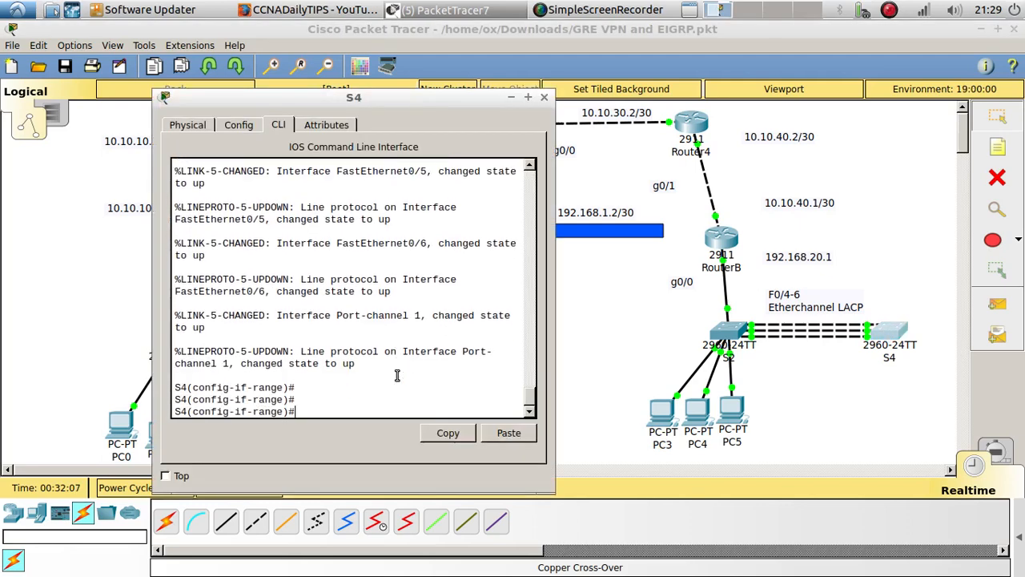
{"action": "type", "text": "do show vlan"}
{"action": "key", "text": "Return"}
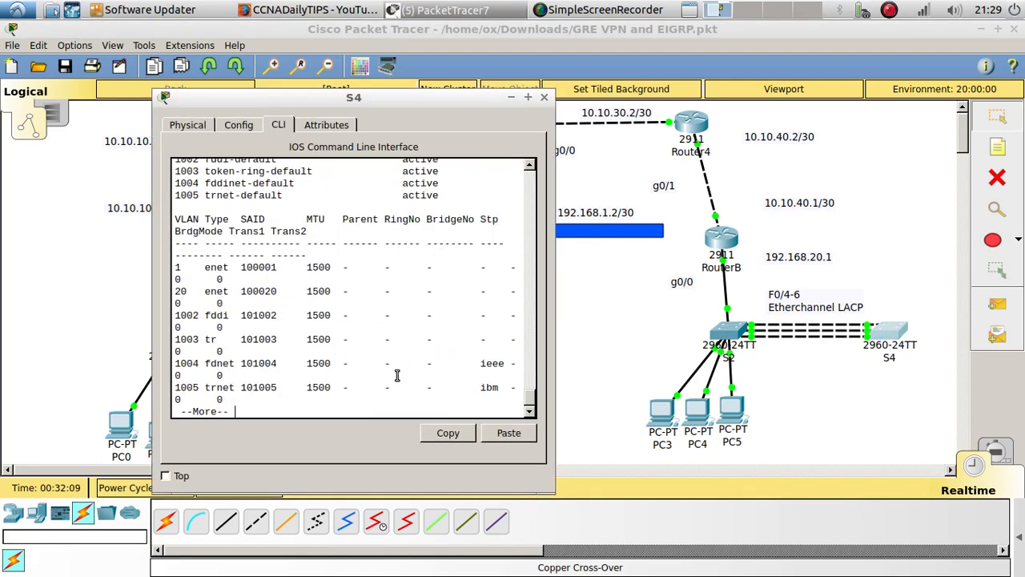
Examine S4's VLAN 20 access, spanning-tree portfast and bpduguard commands in the console history, and finish the VLAN listing
{"action": "scroll", "coordinate": [337, 389], "scroll_direction": "up", "scroll_amount": 5}
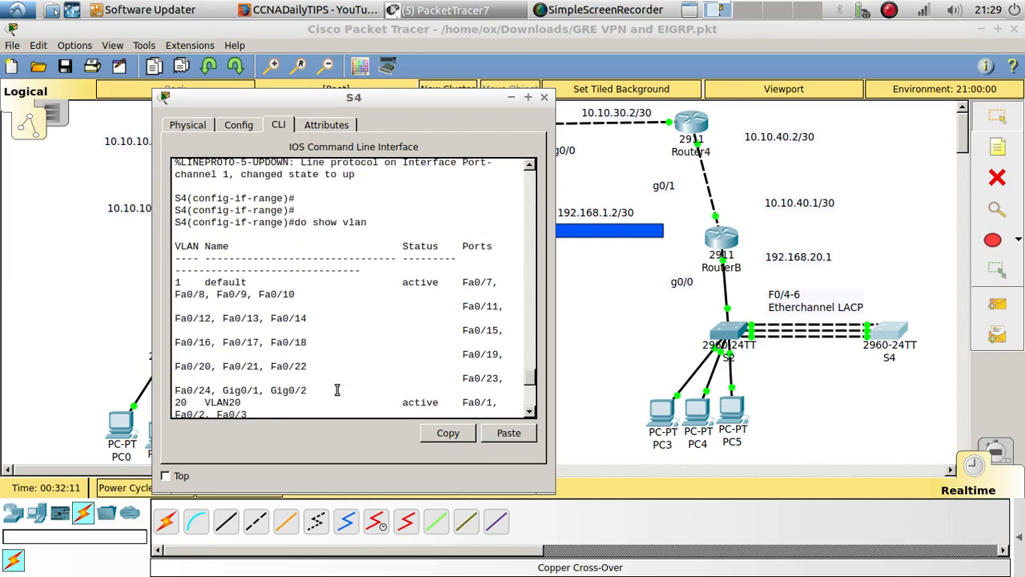
{"action": "scroll", "coordinate": [337, 390], "scroll_direction": "up", "scroll_amount": 10}
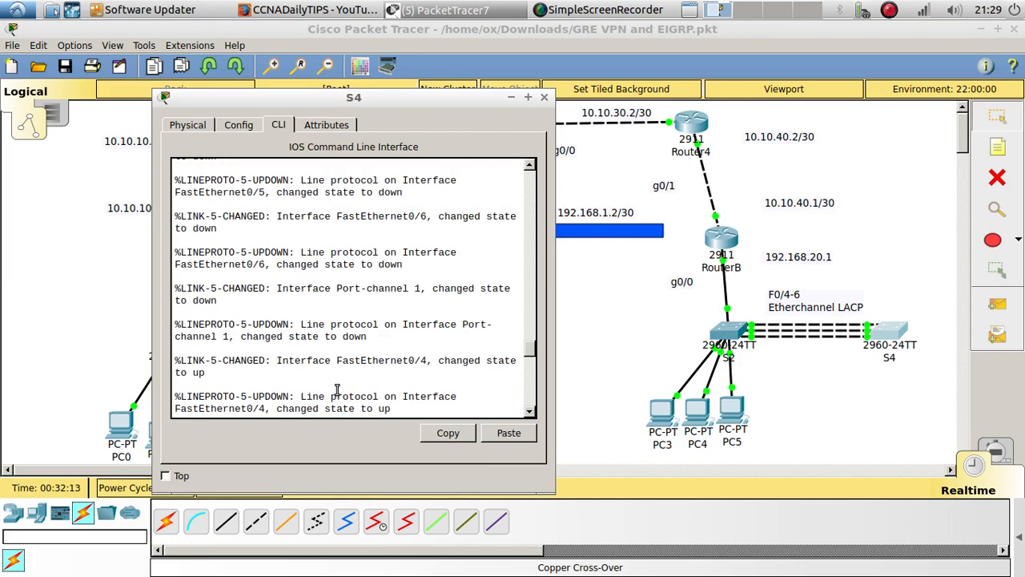
{"action": "scroll", "coordinate": [328, 233], "scroll_direction": "up", "scroll_amount": 6}
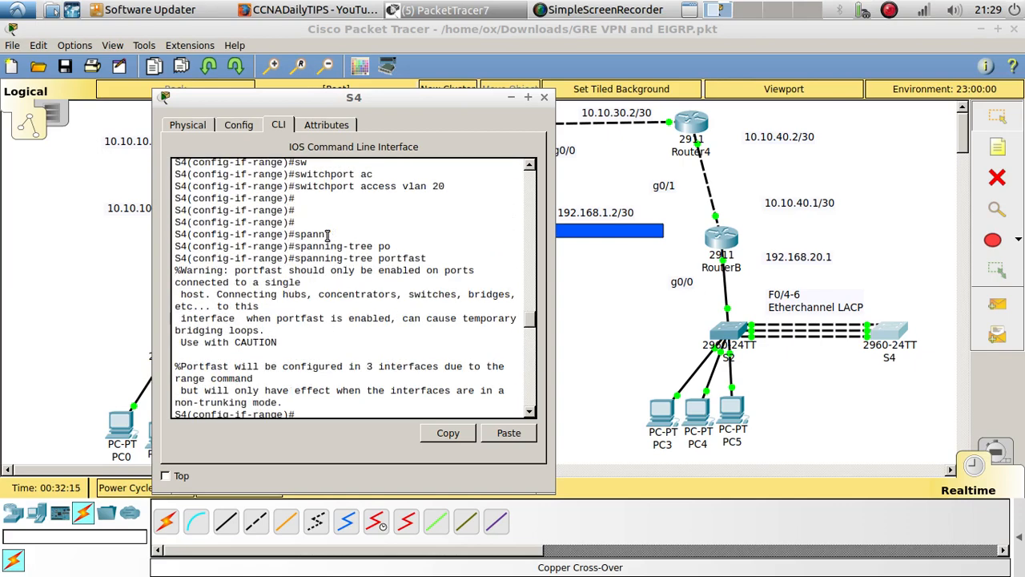
{"action": "left_click_drag", "start_coordinate": [461, 184], "coordinate": [396, 186]}
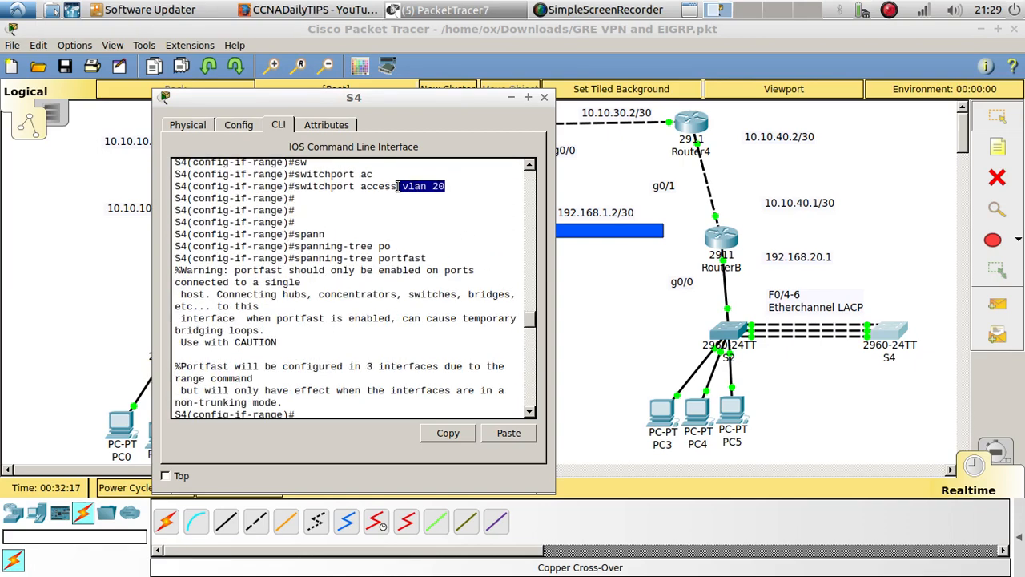
{"action": "left_click_drag", "start_coordinate": [431, 260], "coordinate": [379, 259]}
{"action": "scroll", "coordinate": [401, 260], "scroll_direction": "down", "scroll_amount": 5}
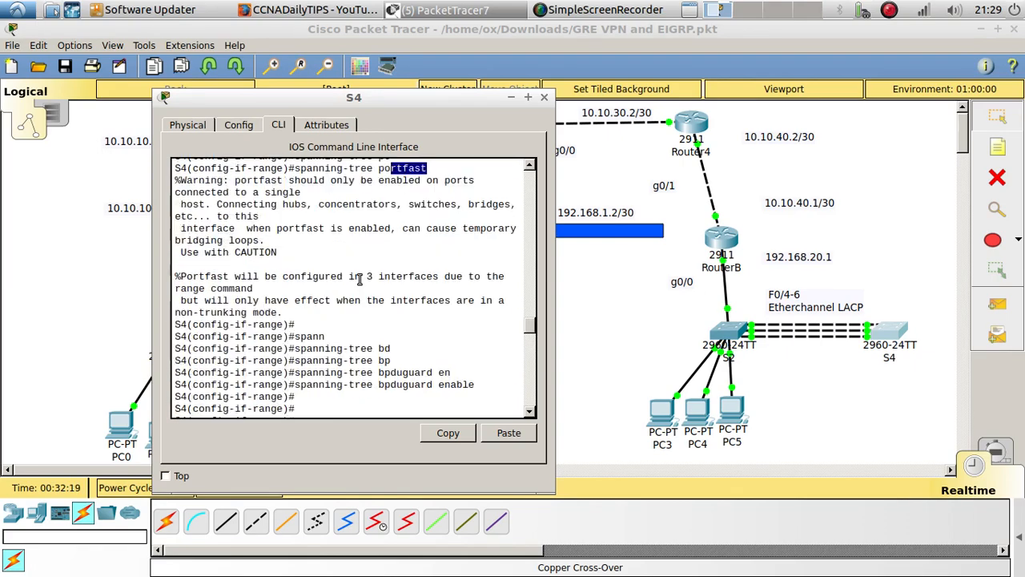
{"action": "left_click_drag", "start_coordinate": [476, 294], "coordinate": [372, 294]}
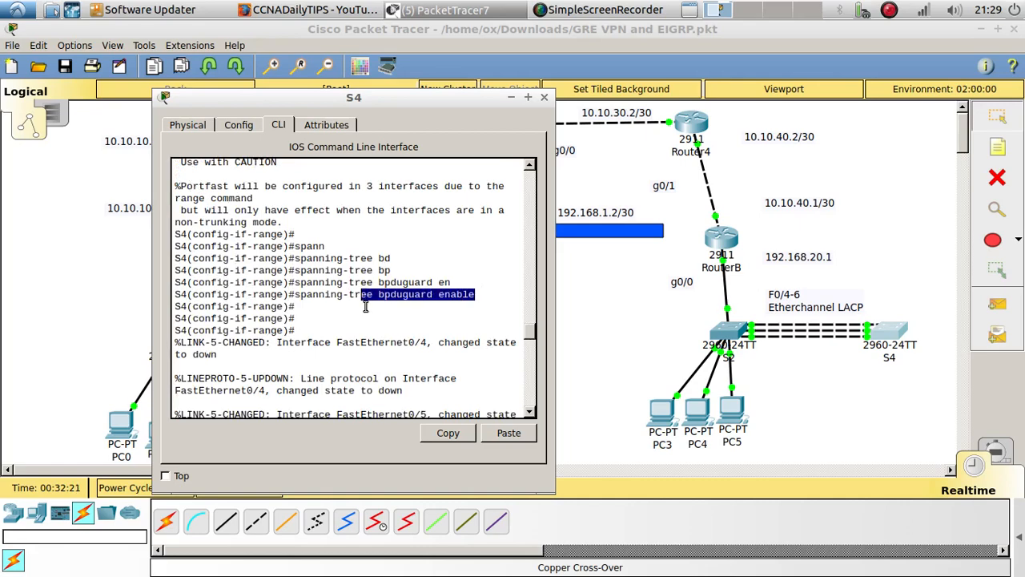
{"action": "left_click", "coordinate": [373, 326]}
{"action": "scroll", "coordinate": [414, 357], "scroll_direction": "down", "scroll_amount": 5}
{"action": "scroll", "coordinate": [414, 360], "scroll_direction": "down", "scroll_amount": 5}
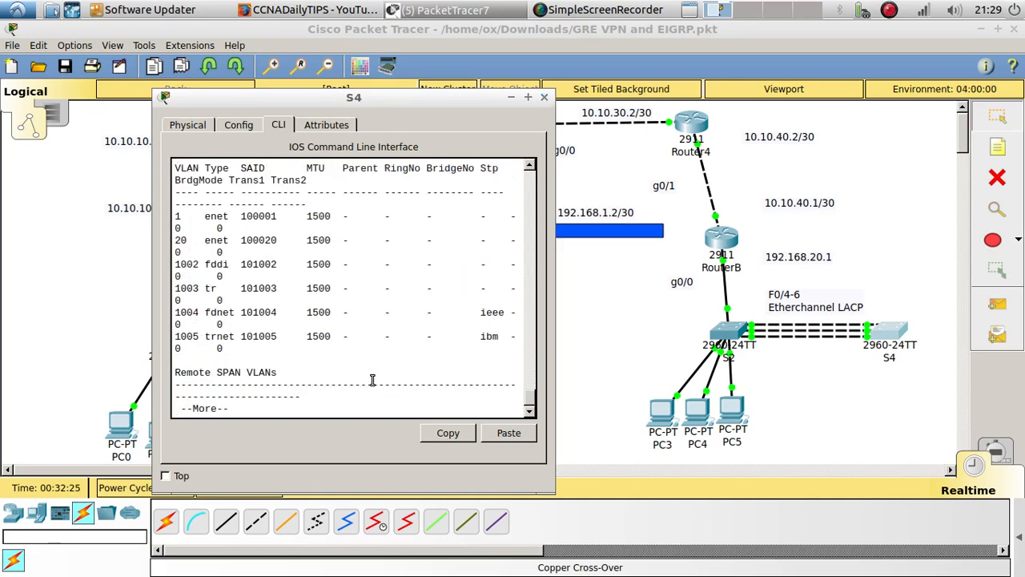
{"action": "left_click", "coordinate": [466, 396]}
{"action": "key", "text": "Return"}
{"action": "key", "text": "Return"}
{"action": "key", "text": "Return"}
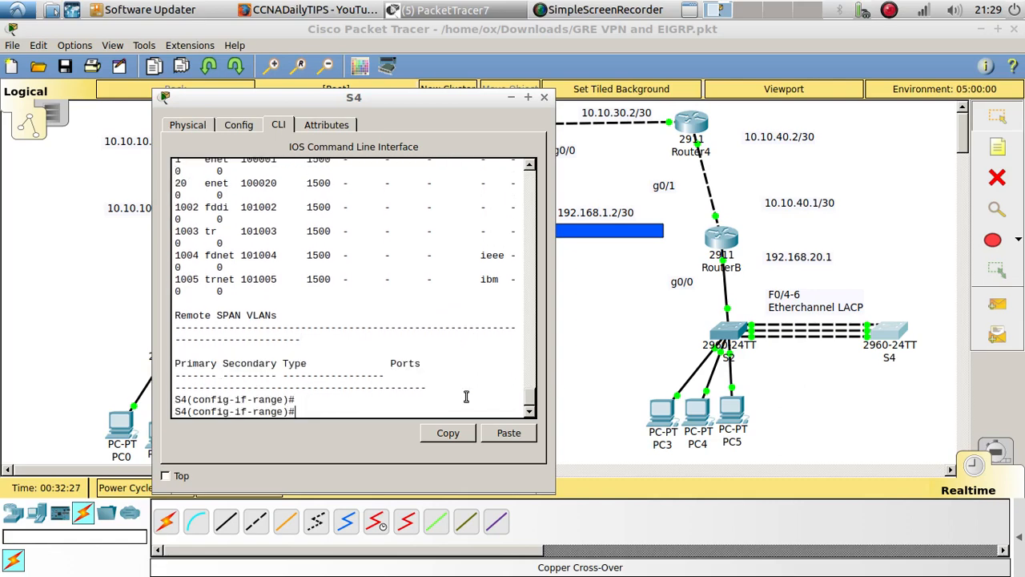
Enable S4's access ports FastEthernet0/1 to 0/3 with no shutdown and return to the topology
{"action": "type", "text": "no shu"}
{"action": "key", "text": "Tab"}
{"action": "key", "text": "Return"}
{"action": "key", "text": "Return"}
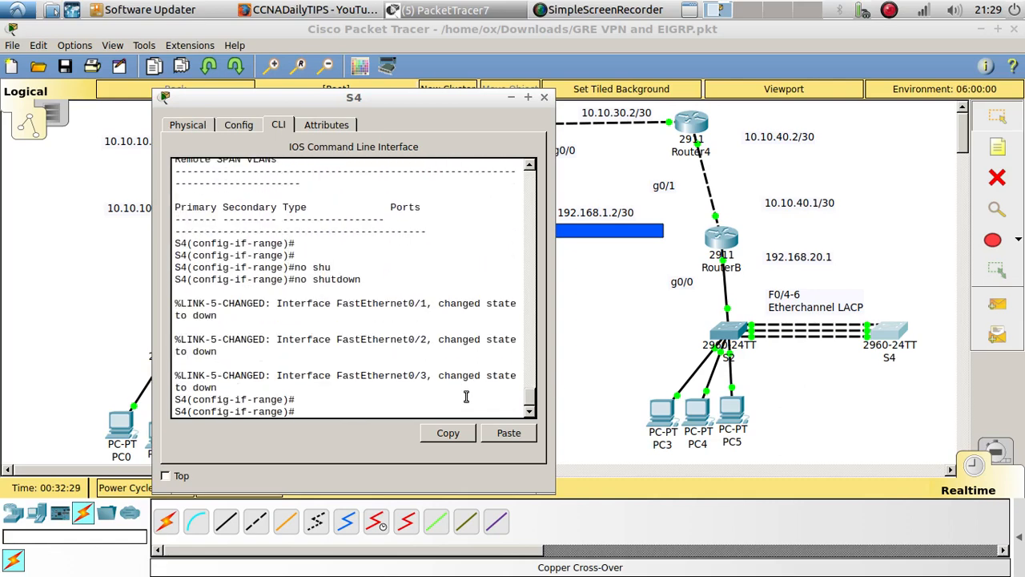
{"action": "key", "text": "Return"}
{"action": "key", "text": "Return"}
{"action": "left_click", "coordinate": [575, 292]}
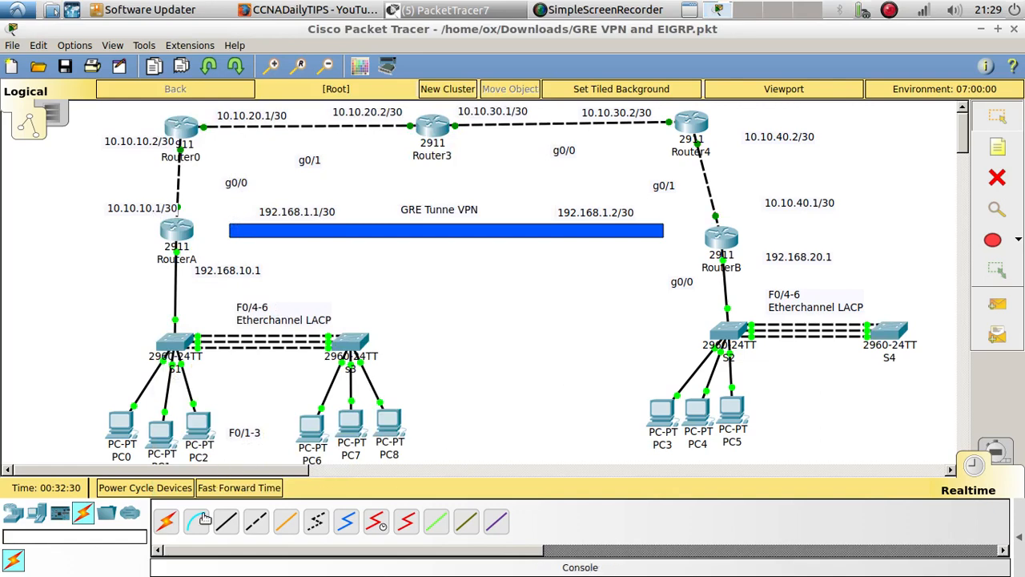
Place three generic PCs side by side below S4
{"action": "left_click", "coordinate": [34, 519]}
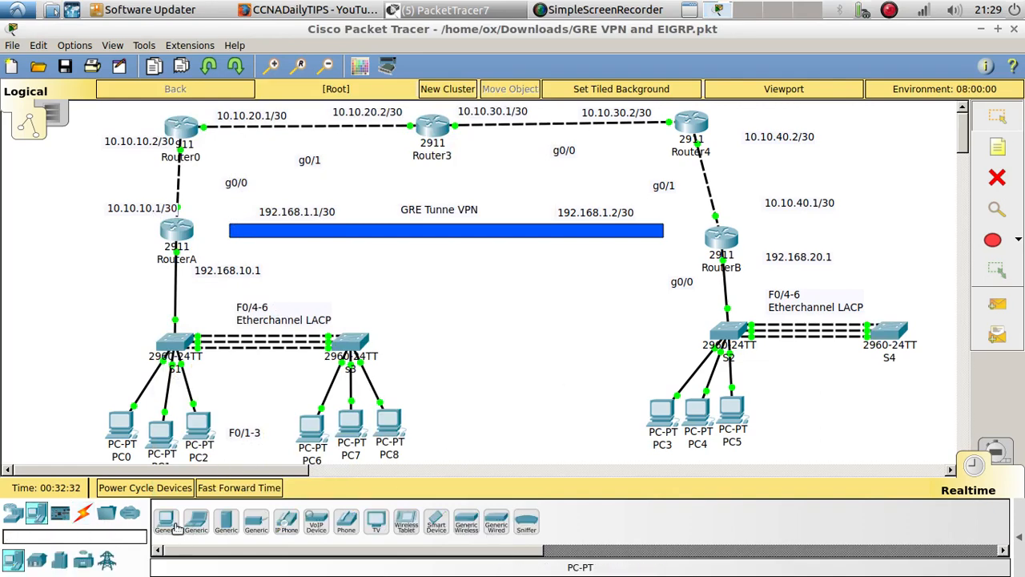
{"action": "left_click", "coordinate": [167, 522]}
{"action": "left_click", "coordinate": [836, 420]}
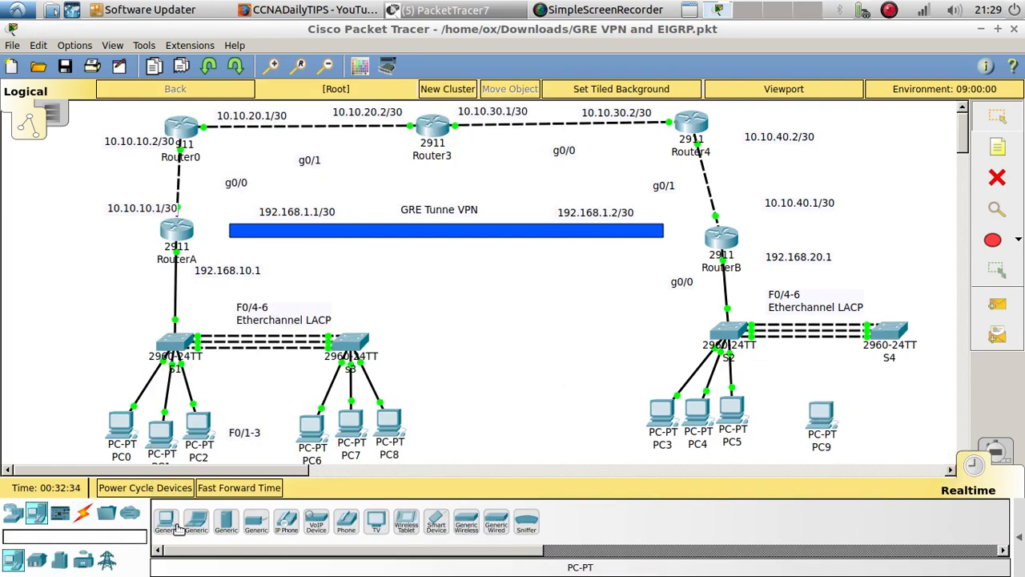
{"action": "left_click", "coordinate": [857, 418]}
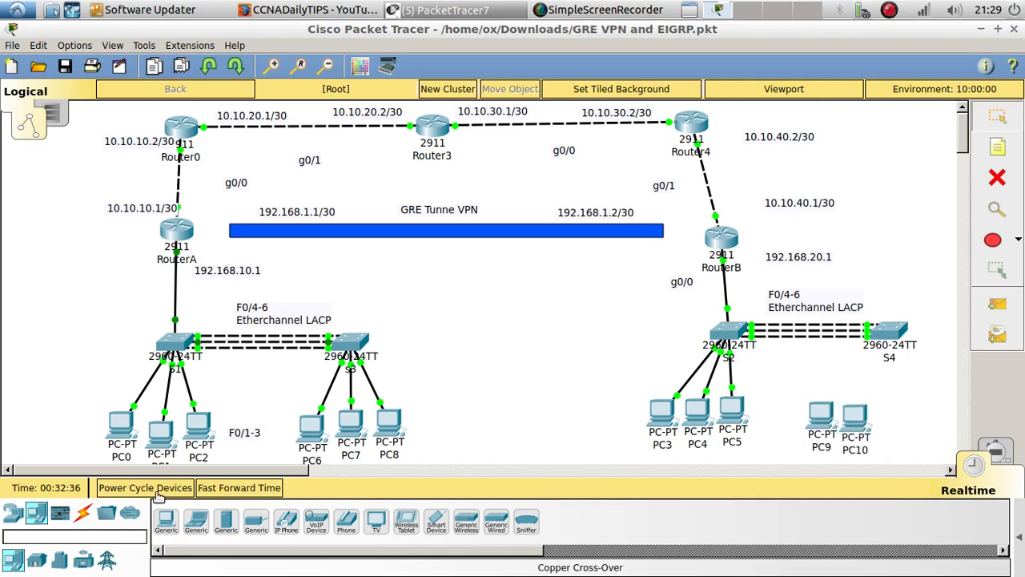
{"action": "left_click", "coordinate": [894, 418]}
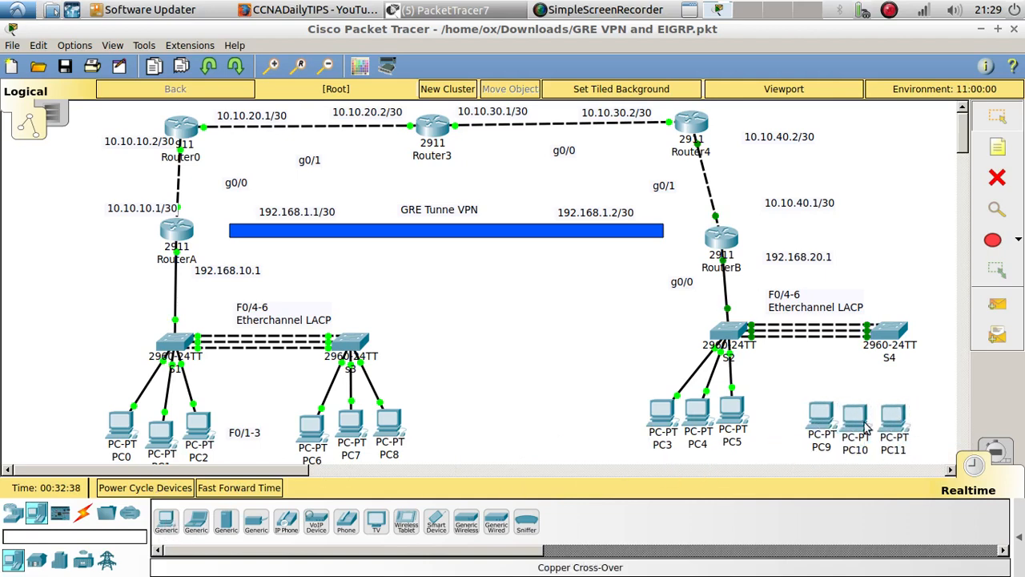
Connect PC9's FastEthernet0 to S4's FastEthernet0/1 with a copper straight-through cable
{"action": "left_click", "coordinate": [84, 513]}
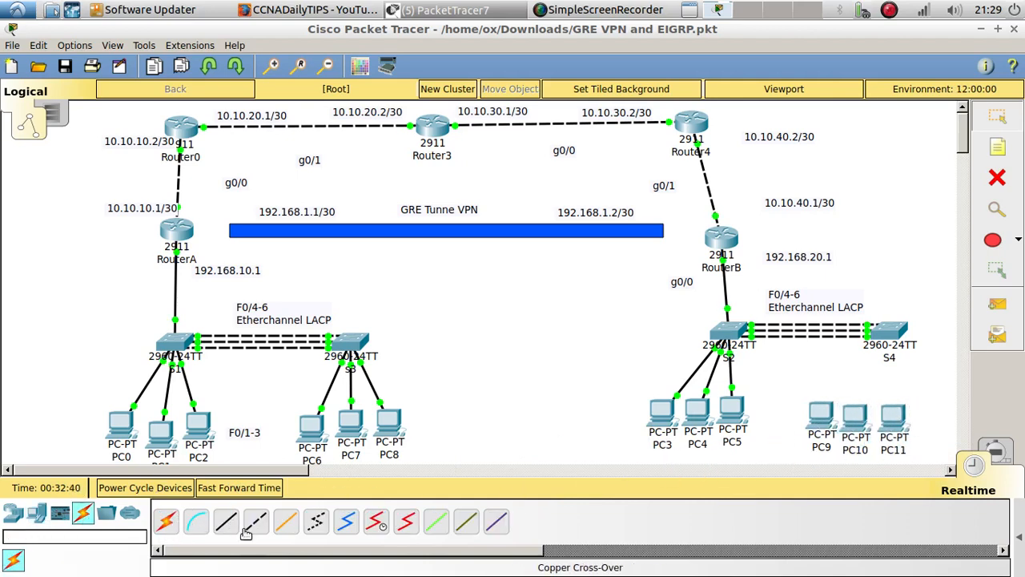
{"action": "left_click", "coordinate": [226, 521]}
{"action": "left_click", "coordinate": [823, 418]}
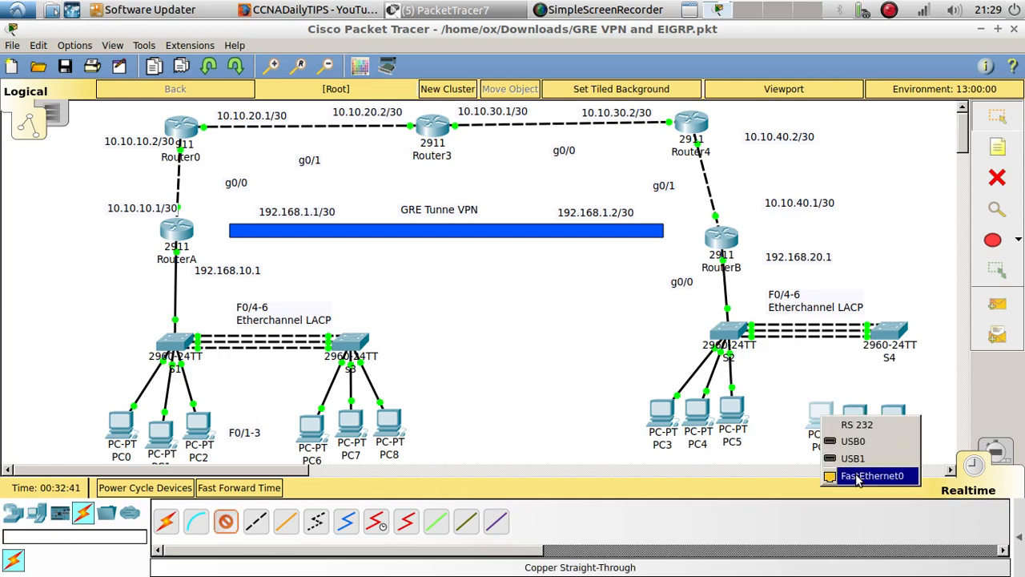
{"action": "left_click", "coordinate": [855, 473]}
{"action": "left_click", "coordinate": [889, 331]}
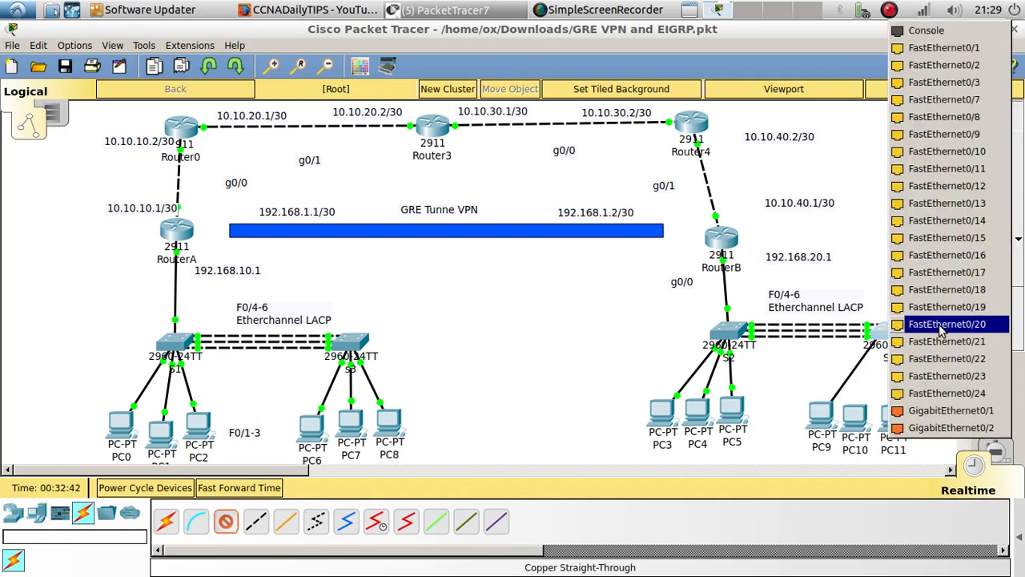
{"action": "left_click", "coordinate": [991, 49]}
Connect PC10 to S4's next free FastEthernet port with a copper straight-through cable
{"action": "left_click", "coordinate": [225, 521]}
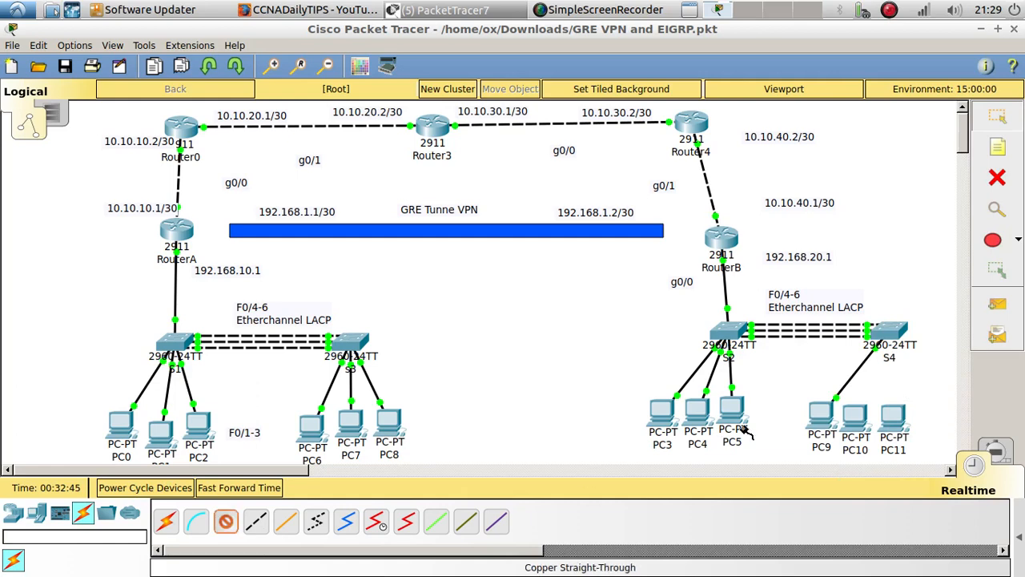
{"action": "left_click", "coordinate": [859, 416]}
{"action": "left_click", "coordinate": [881, 473]}
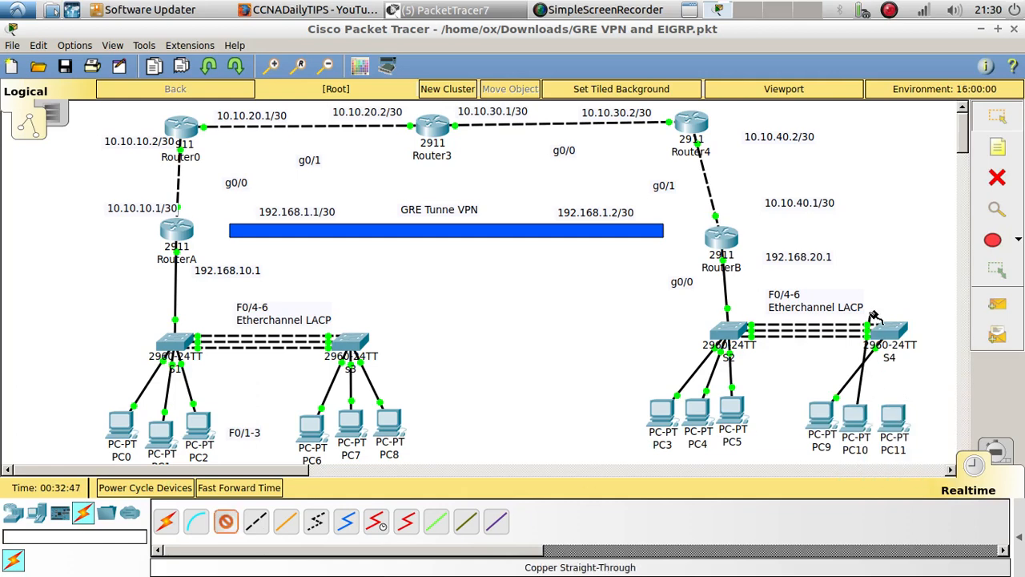
{"action": "left_click", "coordinate": [881, 328]}
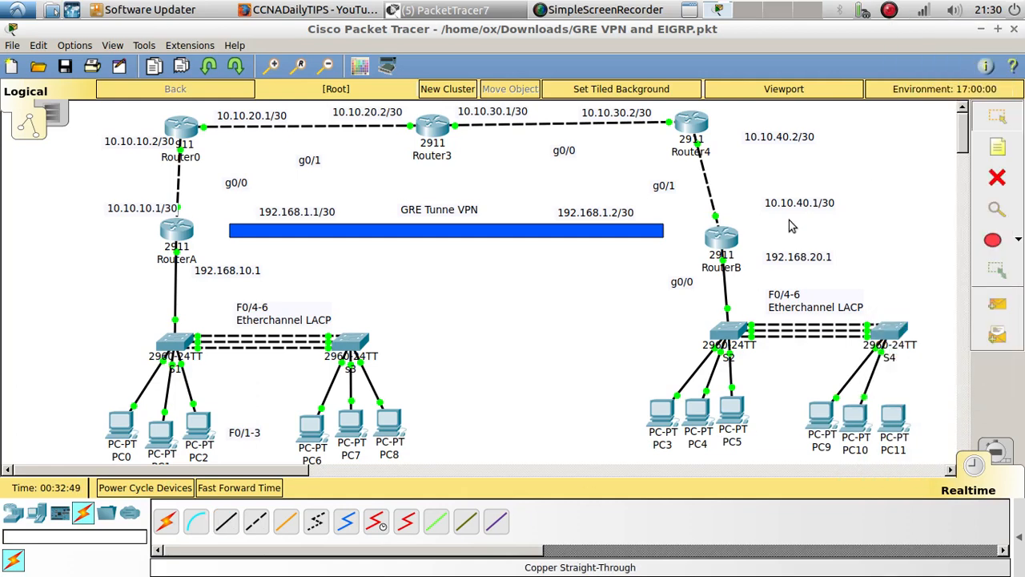
{"action": "left_click", "coordinate": [981, 48]}
Connect PC11 to a free FastEthernet port on S4 with a copper straight-through cable
{"action": "left_click", "coordinate": [225, 522]}
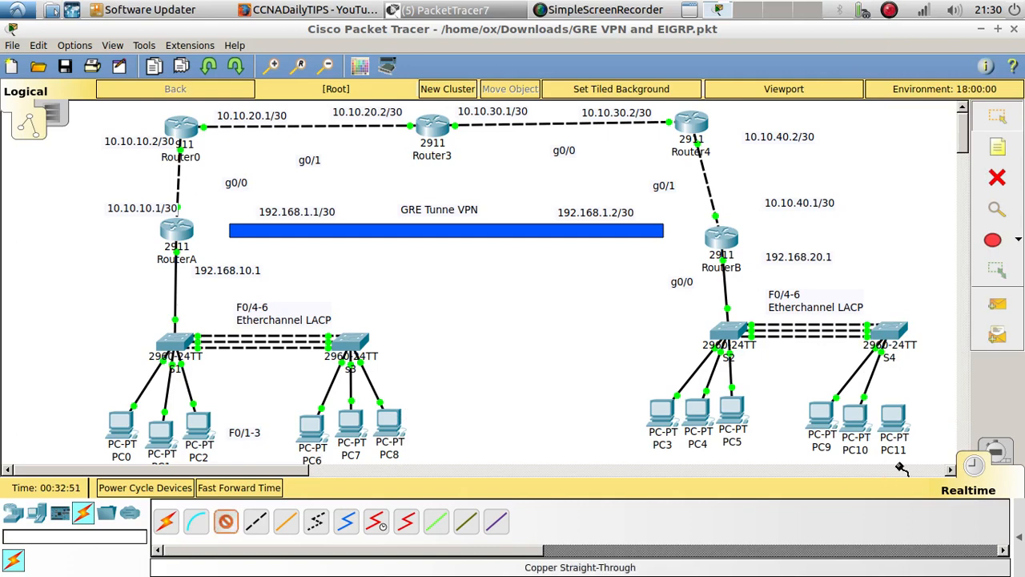
{"action": "left_click", "coordinate": [892, 416]}
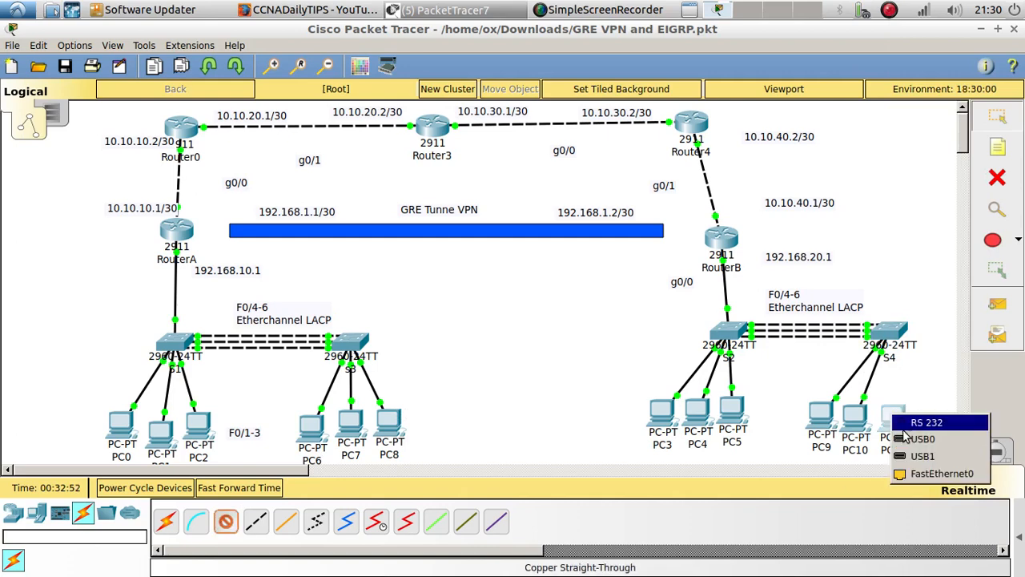
{"action": "left_click", "coordinate": [890, 327]}
{"action": "left_click", "coordinate": [995, 50]}
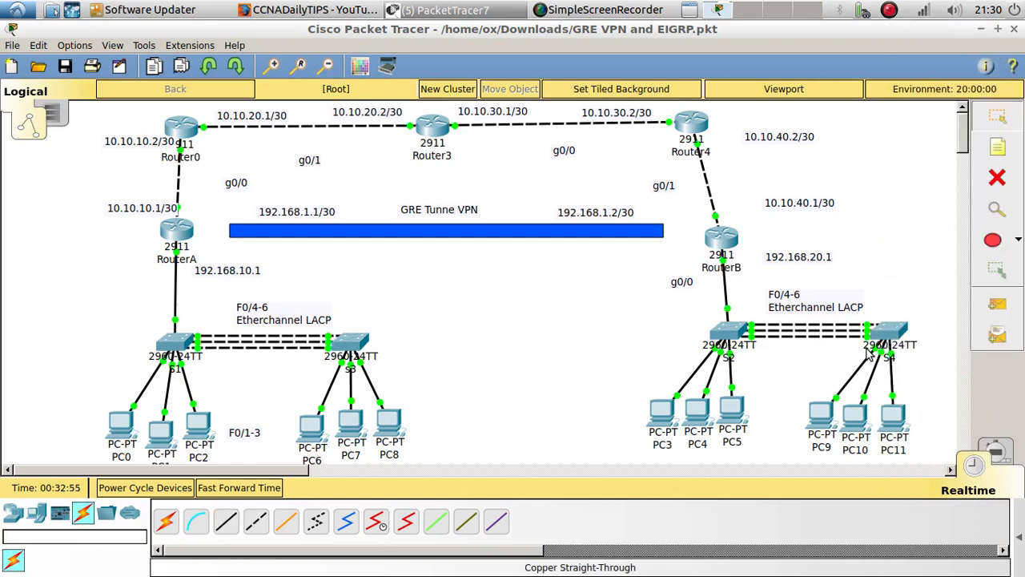
Open PC9's IP Configuration and set its IPv4 addressing to DHCP
{"action": "left_click", "coordinate": [821, 415]}
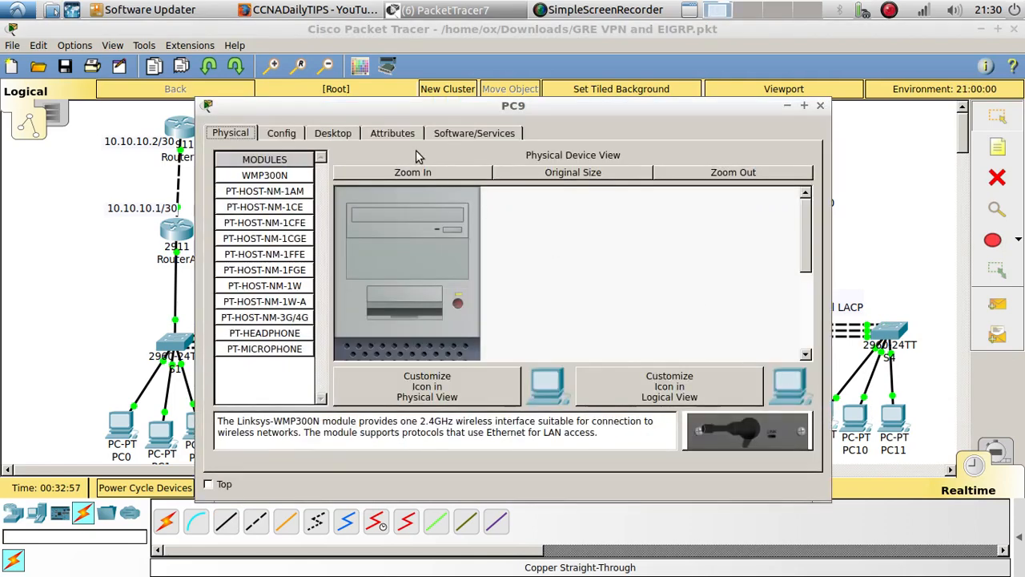
{"action": "left_click", "coordinate": [333, 133]}
{"action": "left_click", "coordinate": [298, 188]}
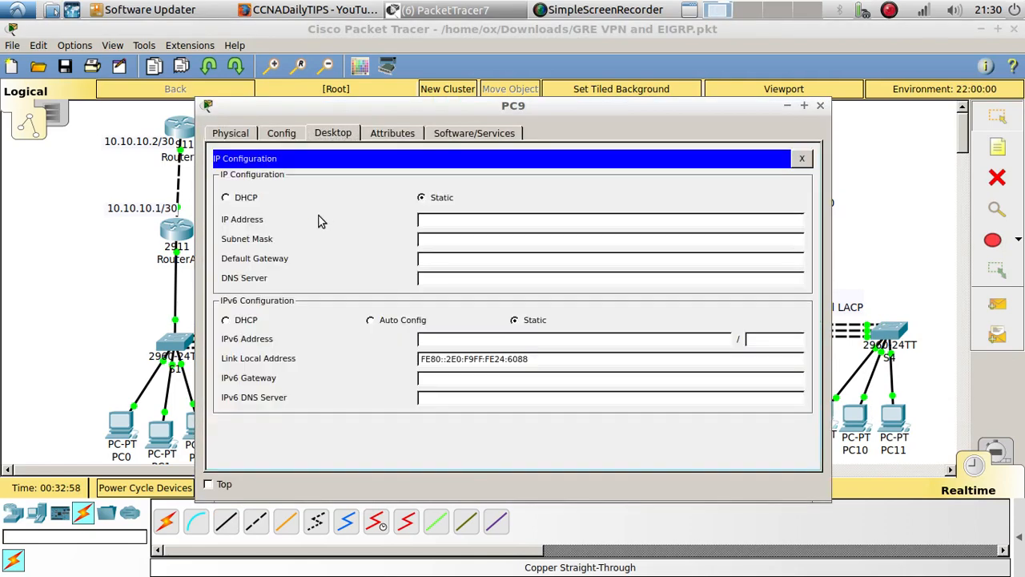
{"action": "left_click", "coordinate": [226, 197]}
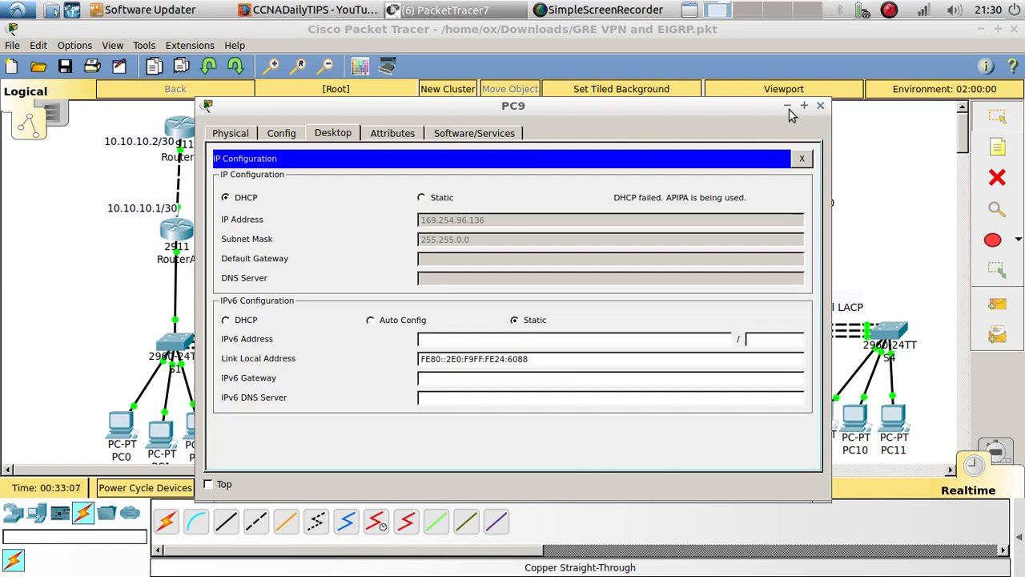
Retry the DHCP request on PC9 by switching its IPv4 addressing to Static and back to DHCP
{"action": "left_click", "coordinate": [433, 199]}
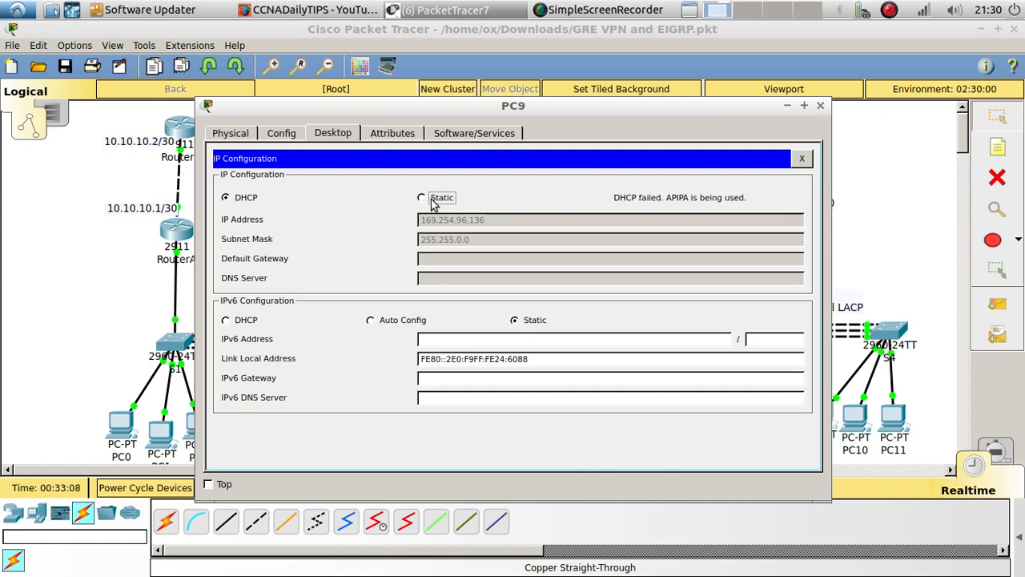
{"action": "left_click", "coordinate": [252, 198]}
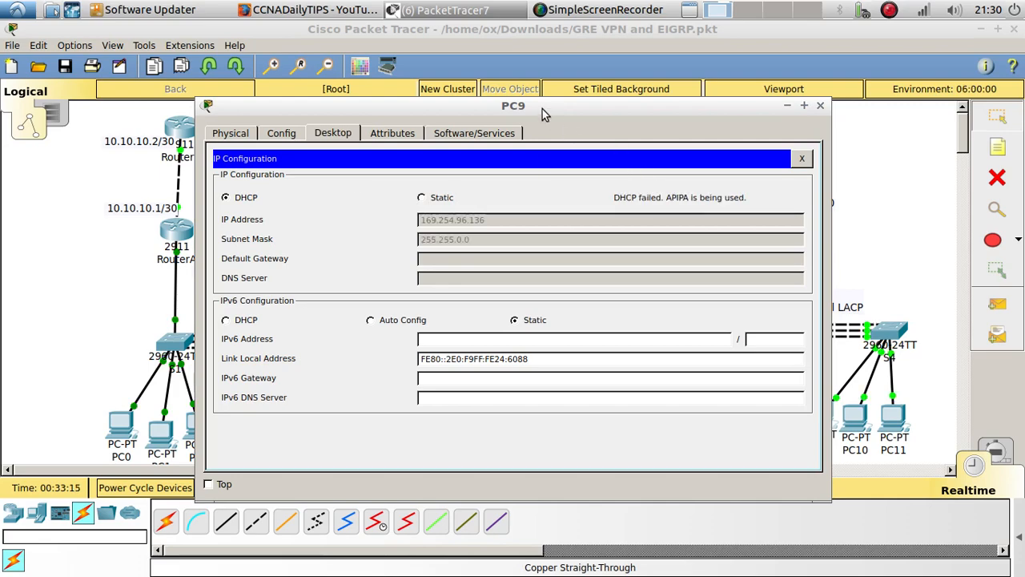
{"action": "left_click_drag", "start_coordinate": [542, 109], "coordinate": [378, 69]}
Open S4's CLI and leave interface-range configuration for privileged EXEC mode with the end command
{"action": "left_click", "coordinate": [879, 335]}
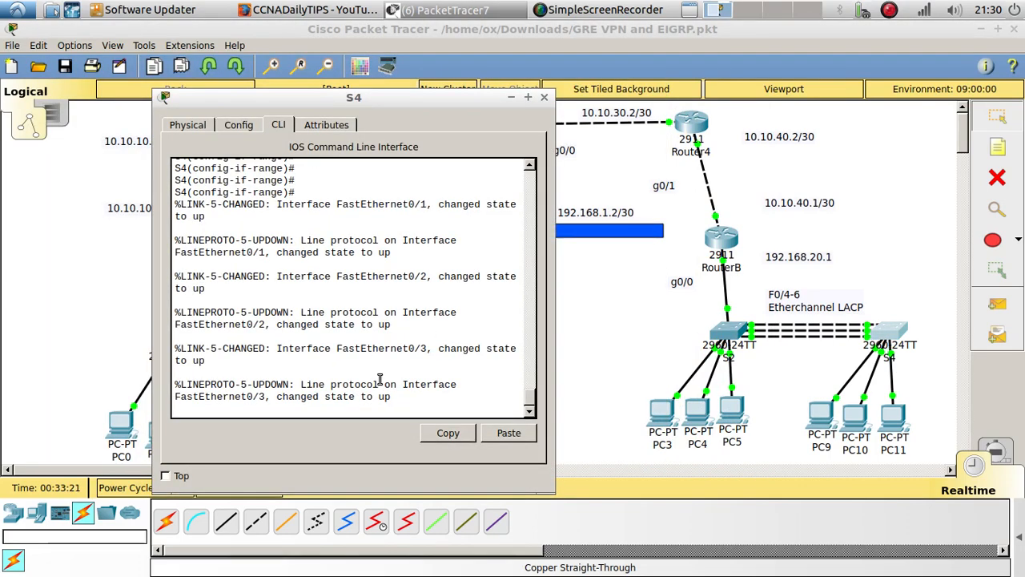
{"action": "key", "text": "Return"}
{"action": "key", "text": "Return"}
{"action": "key", "text": "Return"}
{"action": "type", "text": "end"}
{"action": "key", "text": "Return"}
{"action": "key", "text": "Return"}
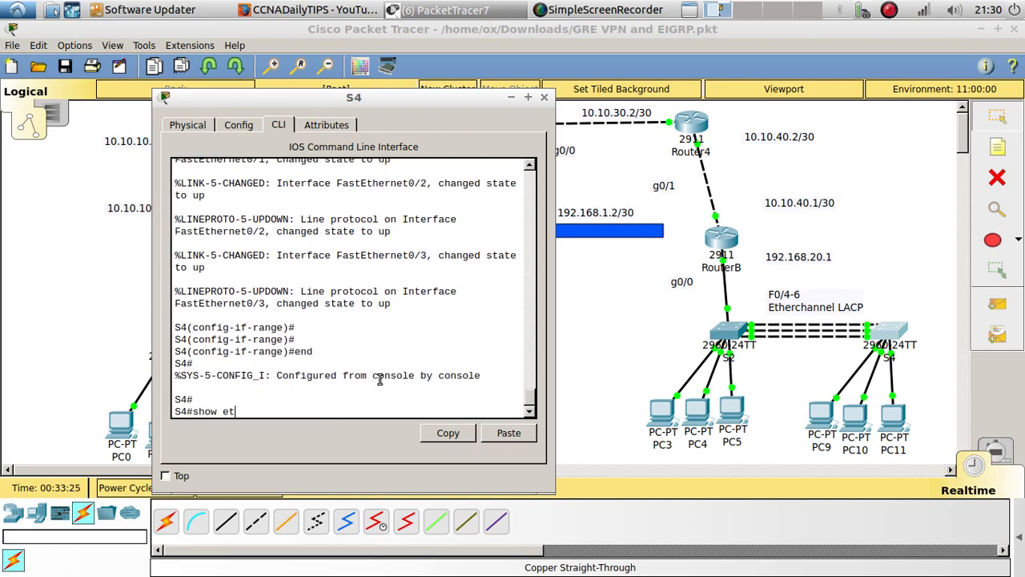
Display S4's EtherChannel port-channel details and examine the protocol and member ports
{"action": "type", "text": "show ethq"}
{"action": "key", "text": "BackSpace"}
{"action": "key", "text": "Tab"}
{"action": "type", "text": "po"}
{"action": "key", "text": "Tab"}
{"action": "key", "text": "Return"}
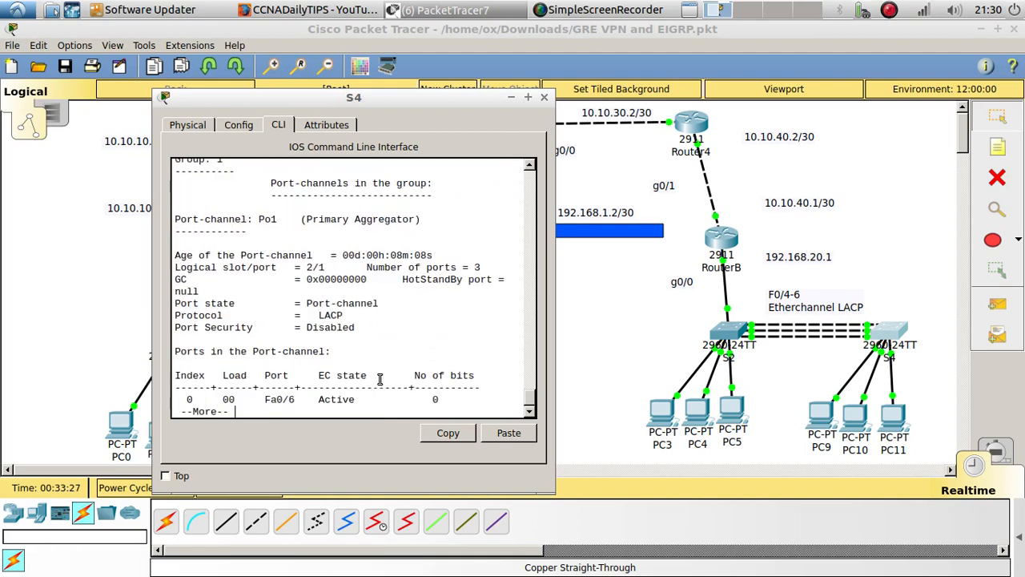
{"action": "key", "text": "Return"}
{"action": "key", "text": "Return"}
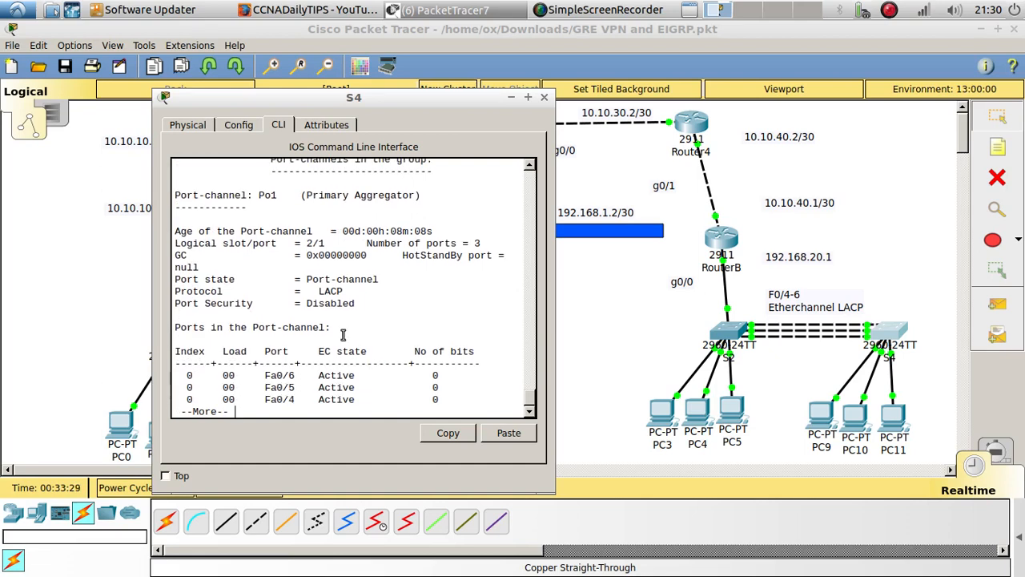
{"action": "double_click", "coordinate": [324, 293]}
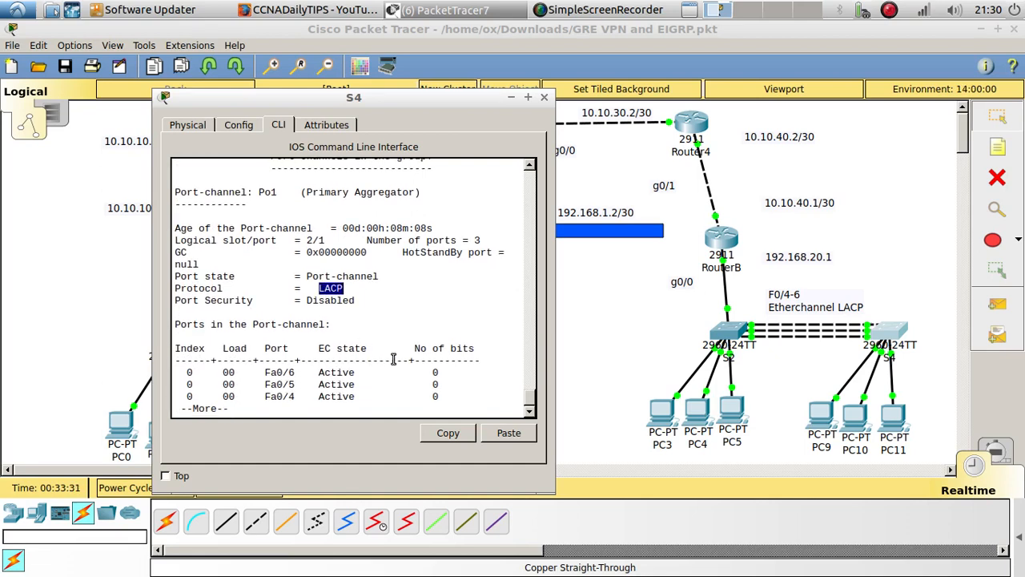
Open S2's CLI and enter privileged EXEC mode
{"action": "left_click", "coordinate": [721, 336]}
{"action": "key", "text": "Return"}
{"action": "key", "text": "Return"}
{"action": "key", "text": "Return"}
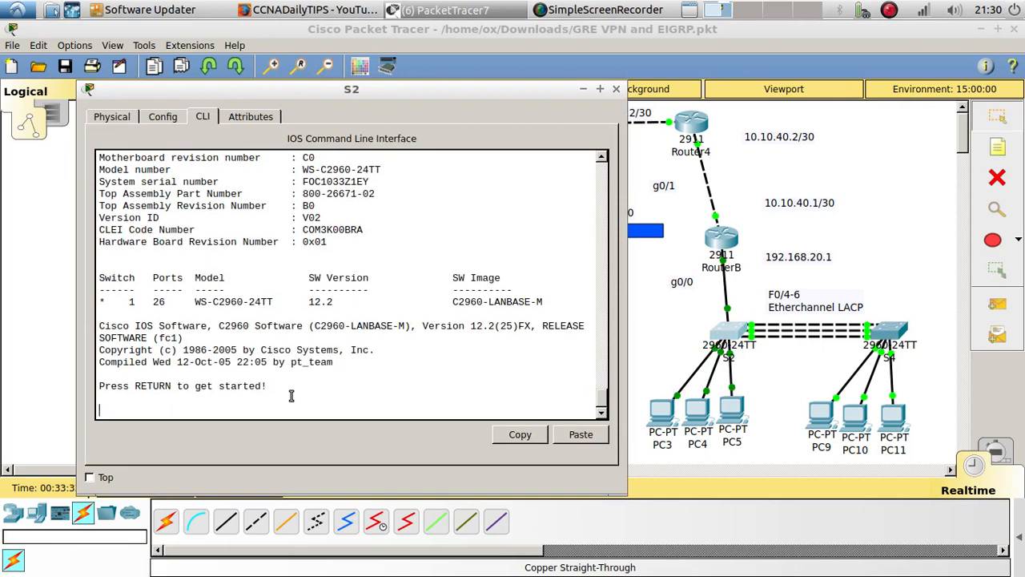
{"action": "type", "text": "en"}
{"action": "key", "text": "Return"}
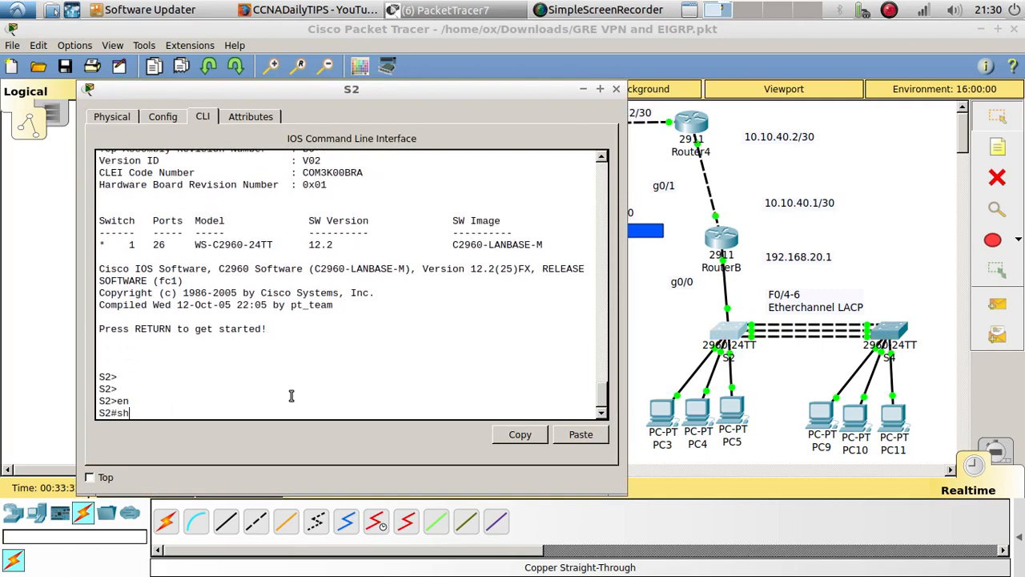
Display S2's EtherChannel port-channel details through to the end of the output
{"action": "type", "text": "show eth"}
{"action": "key", "text": "Tab"}
{"action": "type", "text": "q"}
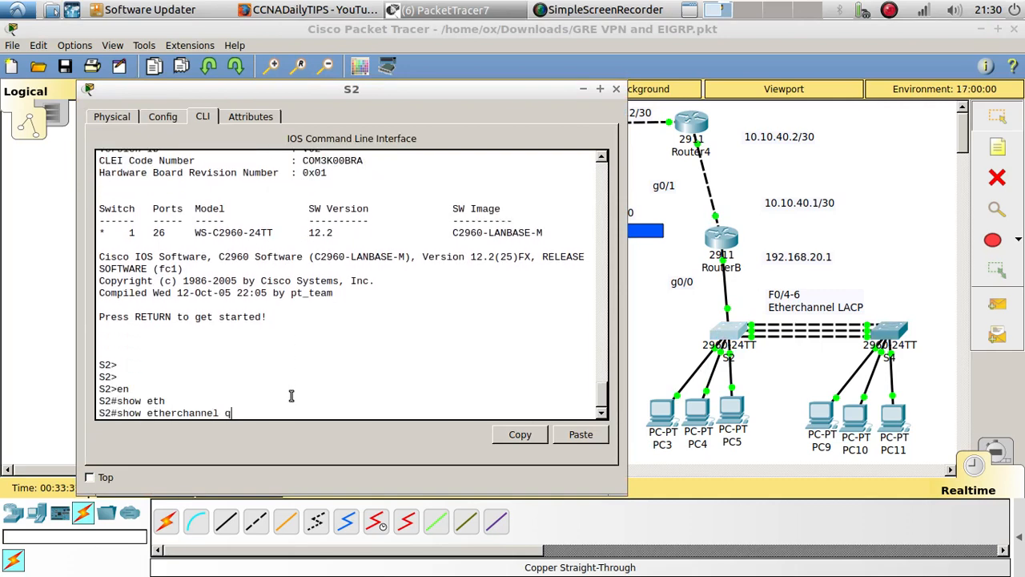
{"action": "key", "text": "BackSpace"}
{"action": "type", "text": "po"}
{"action": "key", "text": "Tab"}
{"action": "key", "text": "Return"}
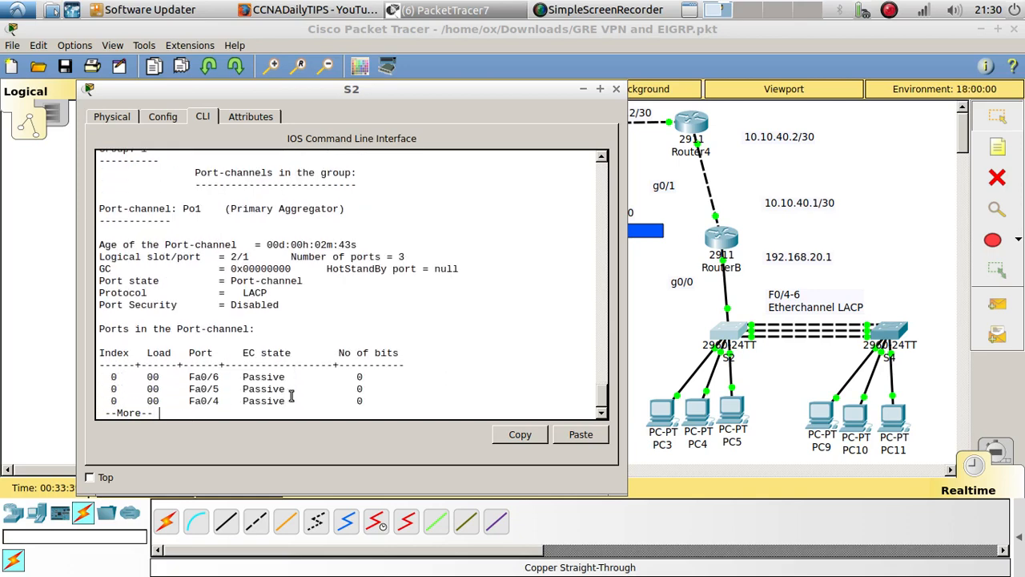
{"action": "key", "text": "Return"}
{"action": "key", "text": "Return"}
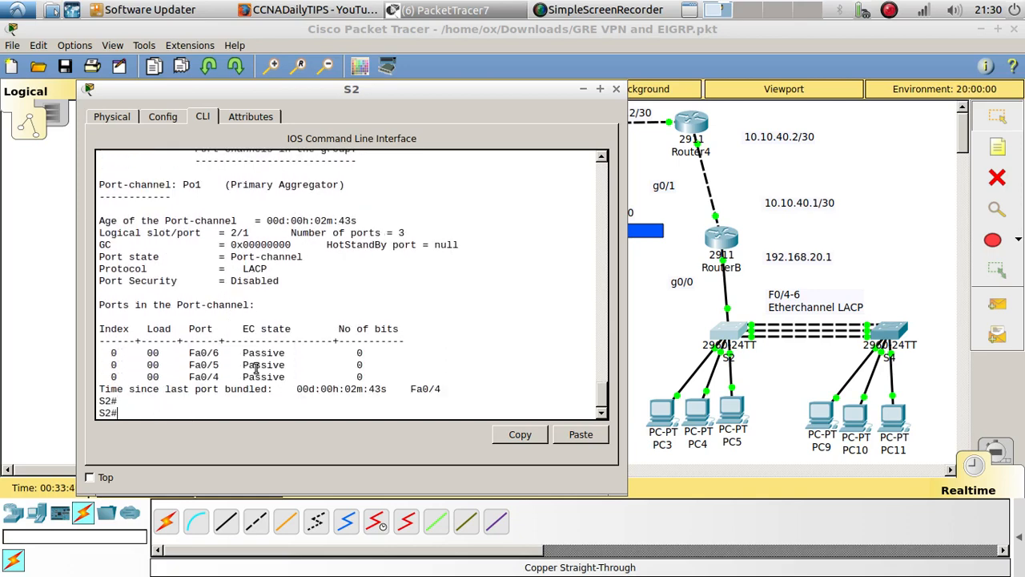
Return to S4's port-channel output and highlight its member ports and protocol for comparison with S2
{"action": "left_click", "coordinate": [882, 335]}
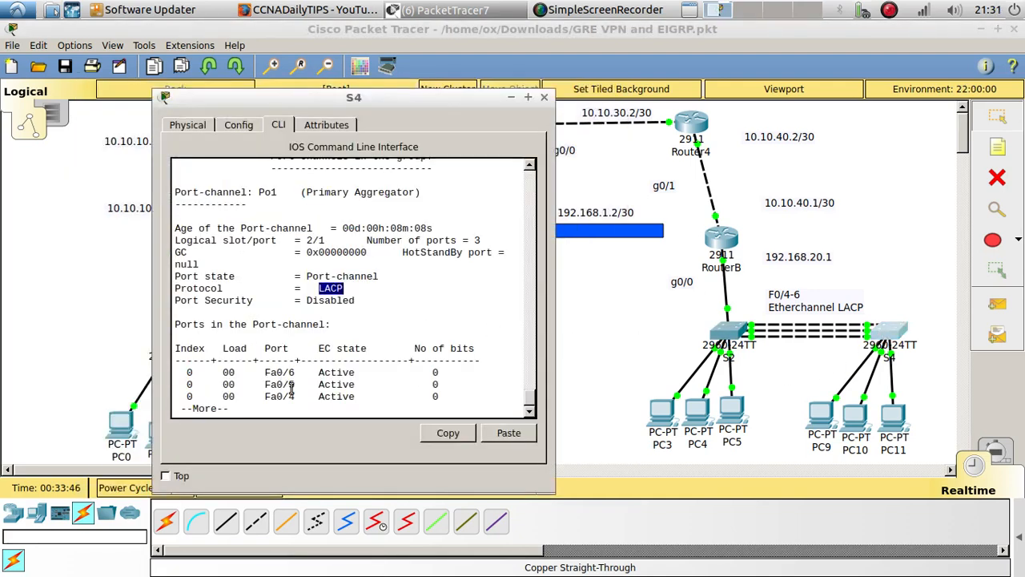
{"action": "left_click_drag", "start_coordinate": [365, 397], "coordinate": [292, 373]}
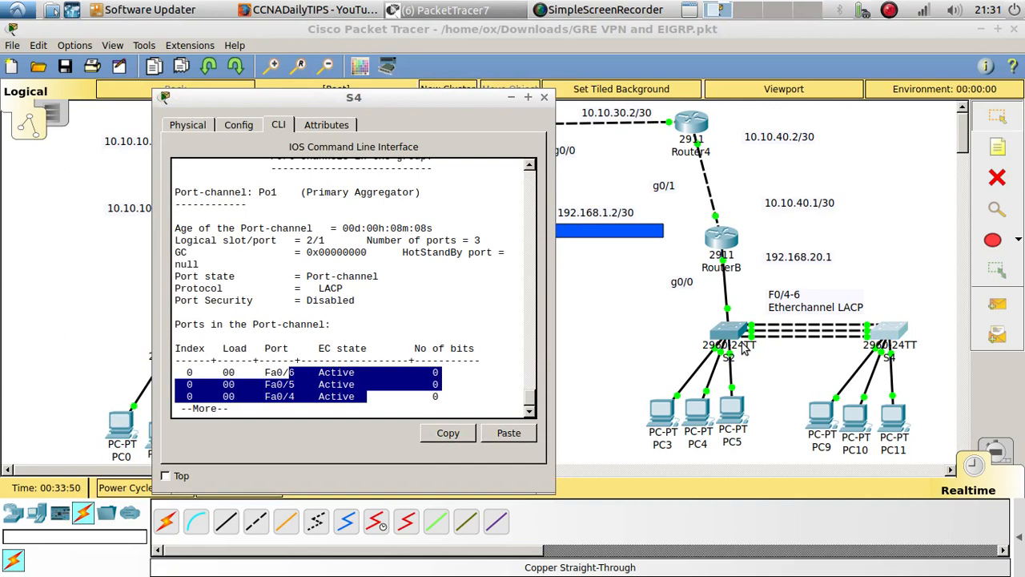
{"action": "double_click", "coordinate": [323, 290]}
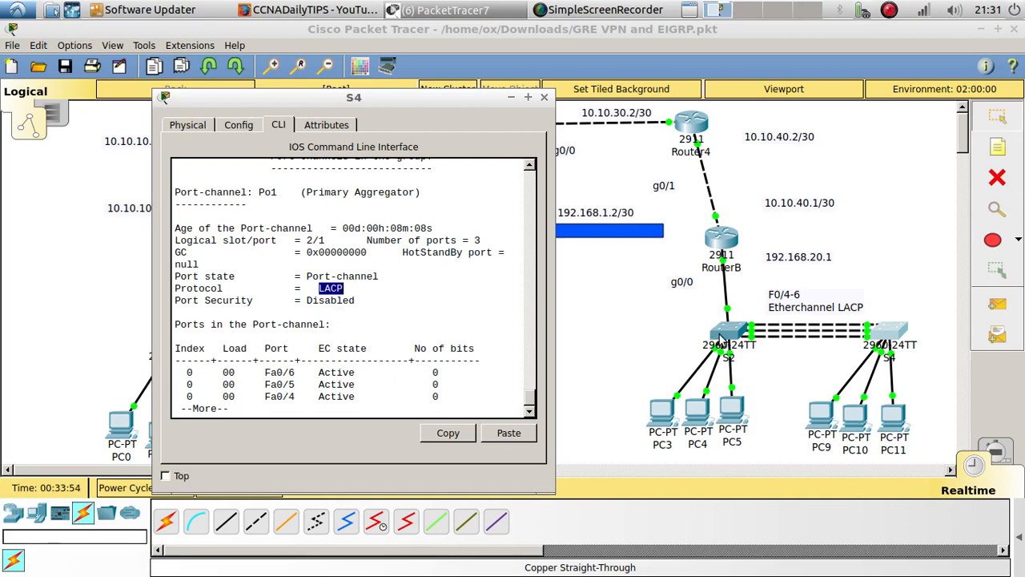
Request a DHCP address on PC9 again by toggling its IPv4 addressing, and fast-forward the simulation time
{"action": "left_click", "coordinate": [830, 407]}
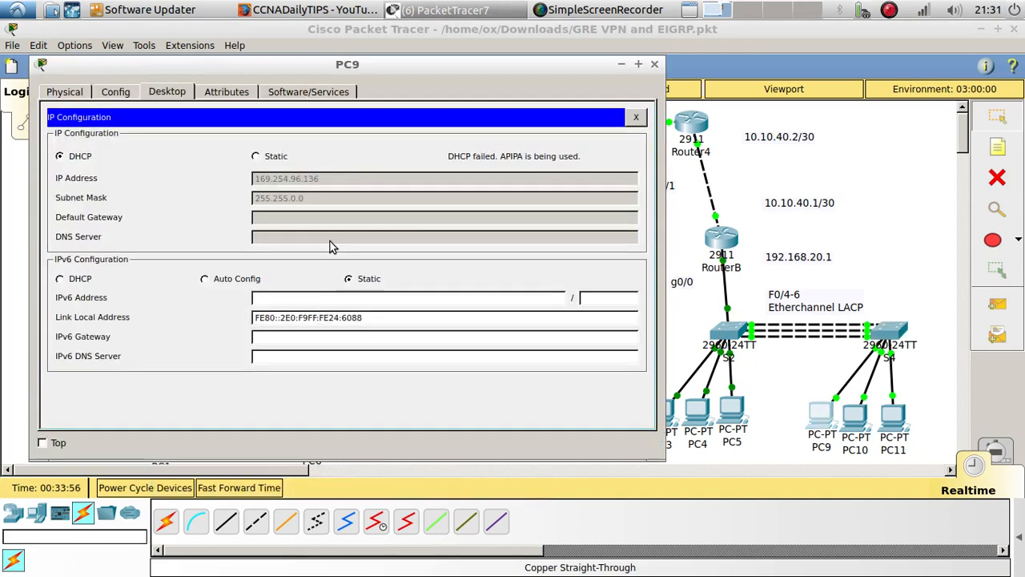
{"action": "left_click", "coordinate": [256, 155]}
{"action": "left_click", "coordinate": [73, 157]}
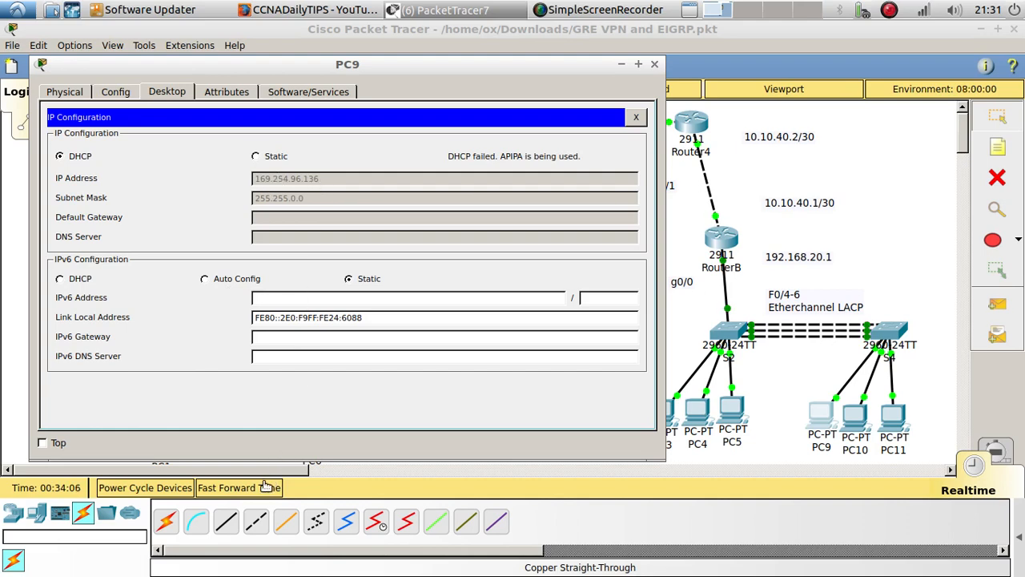
{"action": "left_click", "coordinate": [266, 487]}
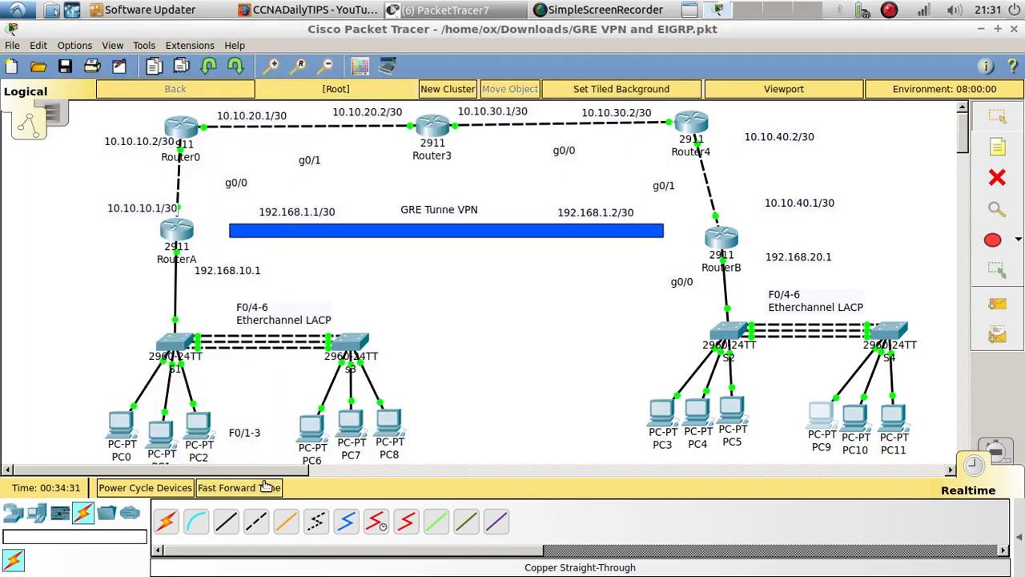
Reopen PC9's IP Configuration and repeat its DHCP request by switching to Static and back to DHCP
{"action": "left_click", "coordinate": [829, 423]}
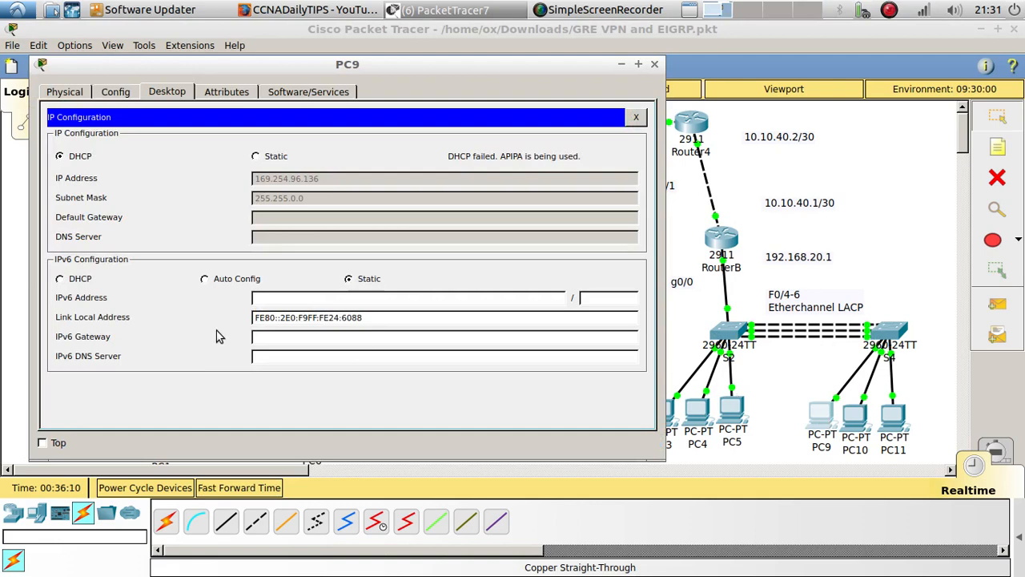
{"action": "left_click", "coordinate": [271, 160]}
{"action": "left_click", "coordinate": [80, 158]}
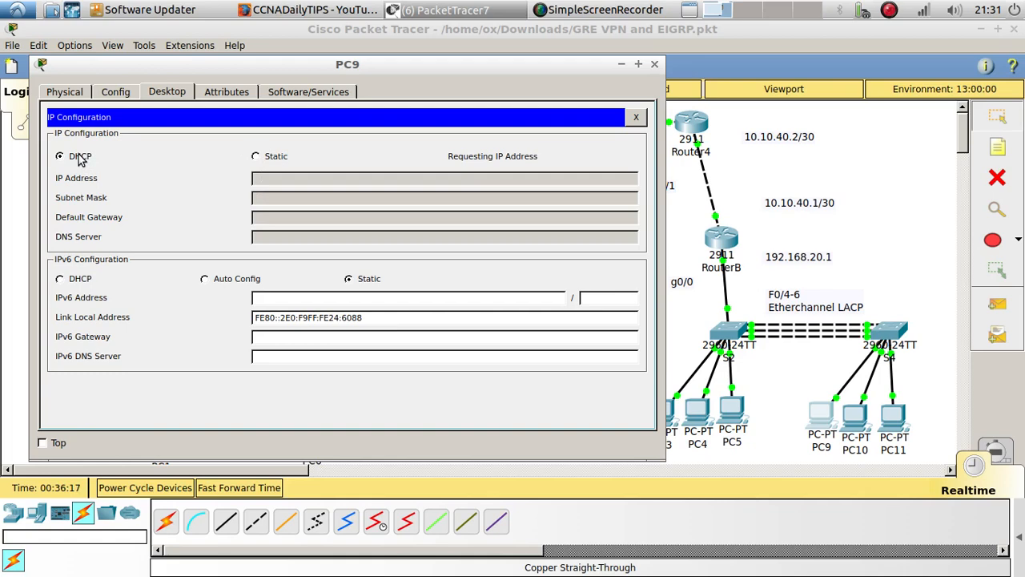
Save S4's running configuration to startup-config with copy run start
{"action": "left_click", "coordinate": [898, 340]}
{"action": "left_click", "coordinate": [479, 389]}
{"action": "key", "text": "Return"}
{"action": "key", "text": "Return"}
{"action": "key", "text": "Return"}
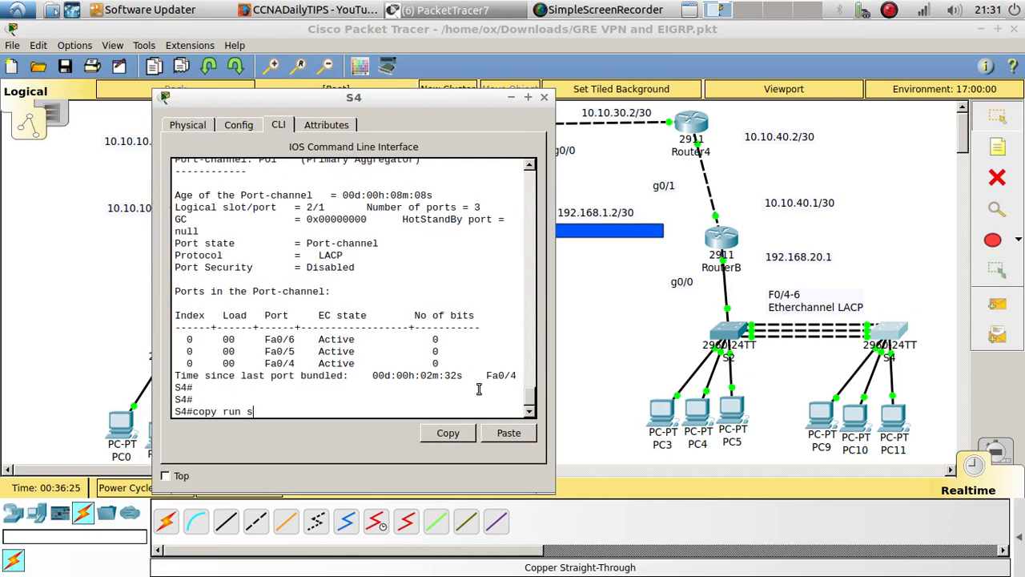
{"action": "key", "text": "Return"}
{"action": "key", "text": "Return"}
{"action": "key", "text": "Return"}
{"action": "key", "text": "Return"}
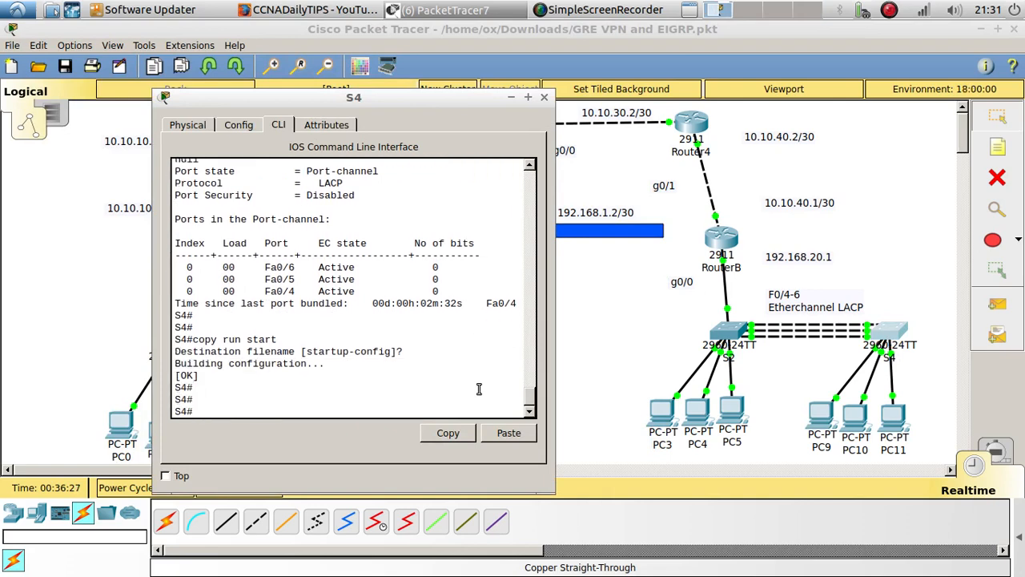
Reload switch S4 and fast-forward the simulation time so its links come back up
{"action": "type", "text": "reload"}
{"action": "key", "text": "Return"}
{"action": "key", "text": "Return"}
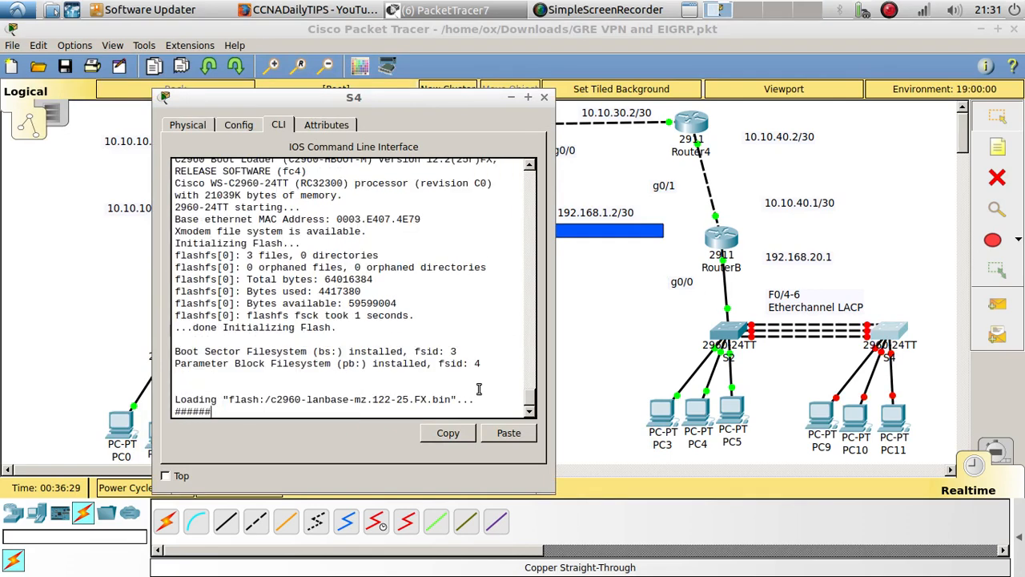
{"action": "left_click", "coordinate": [606, 359]}
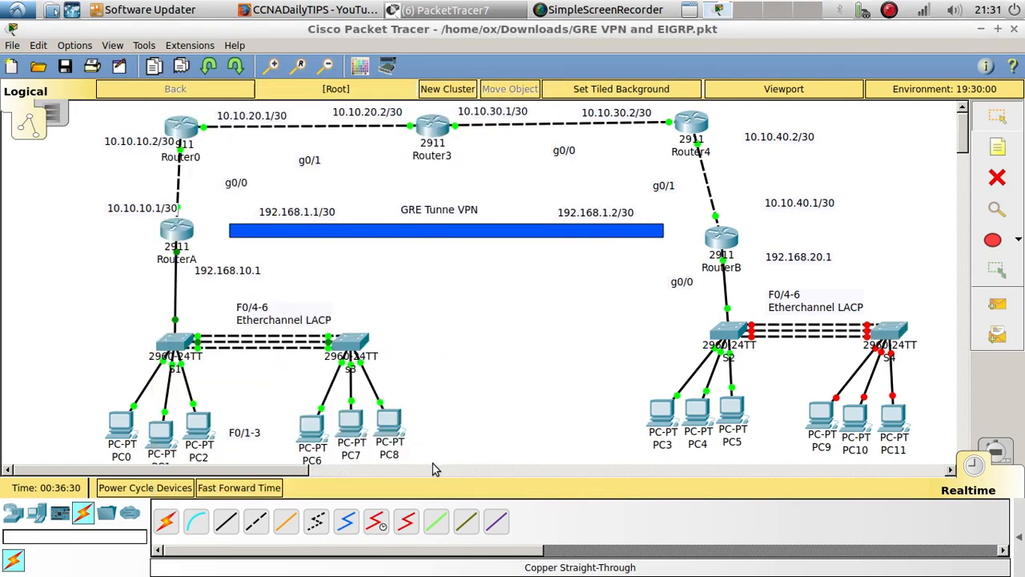
{"action": "left_click", "coordinate": [224, 494]}
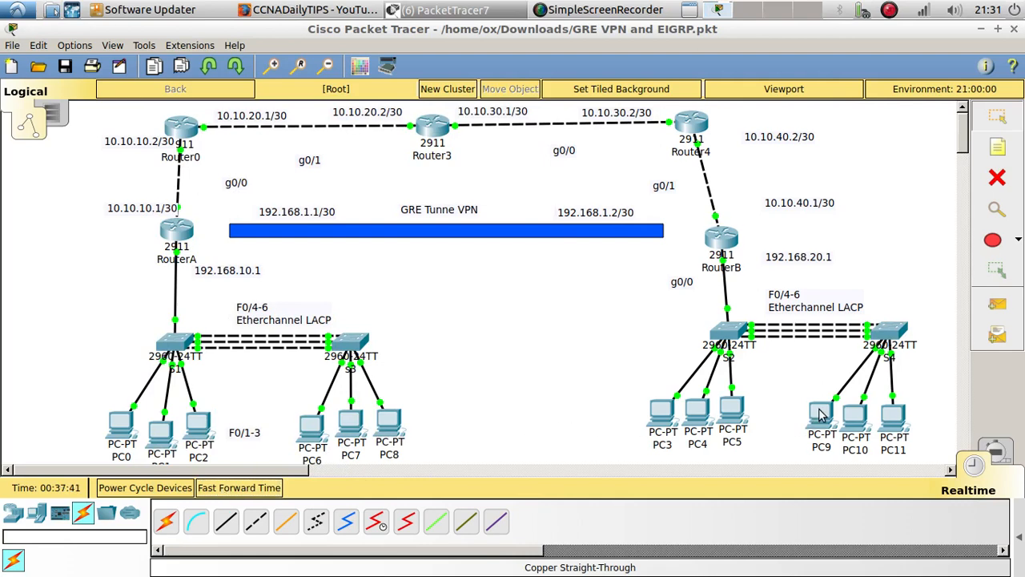
Toggle PC9's IPv4 addressing to Static and back to DHCP after S4's reload, and close the PC9 window
{"action": "left_click", "coordinate": [820, 414]}
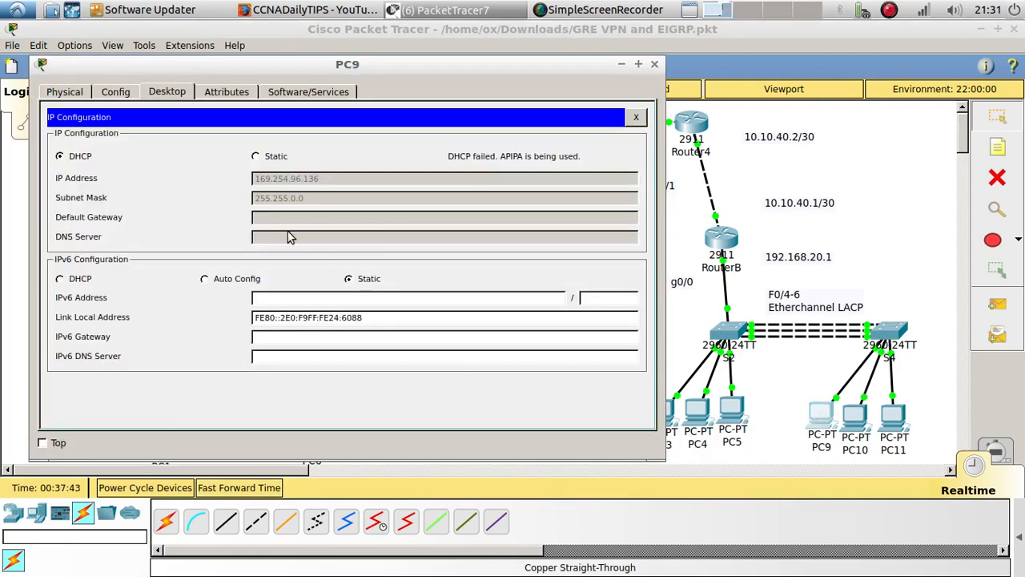
{"action": "left_click", "coordinate": [256, 156]}
{"action": "left_click", "coordinate": [59, 156]}
{"action": "left_click", "coordinate": [654, 65]}
Test DHCP on PC3 by switching its IPv4 addressing to Static and back to DHCP, and close its window
{"action": "left_click", "coordinate": [663, 410]}
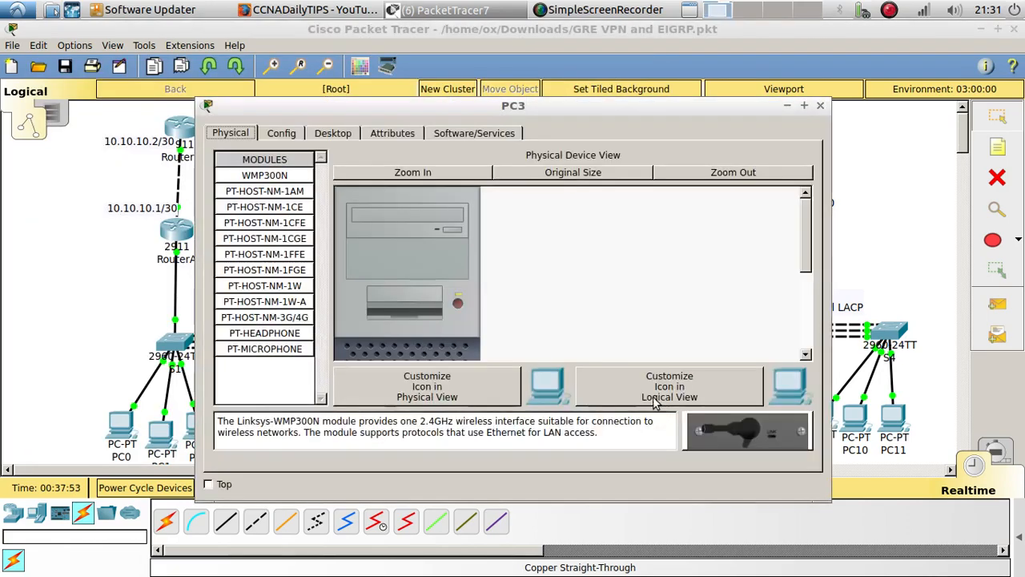
{"action": "left_click", "coordinate": [316, 132]}
{"action": "left_click", "coordinate": [241, 238]}
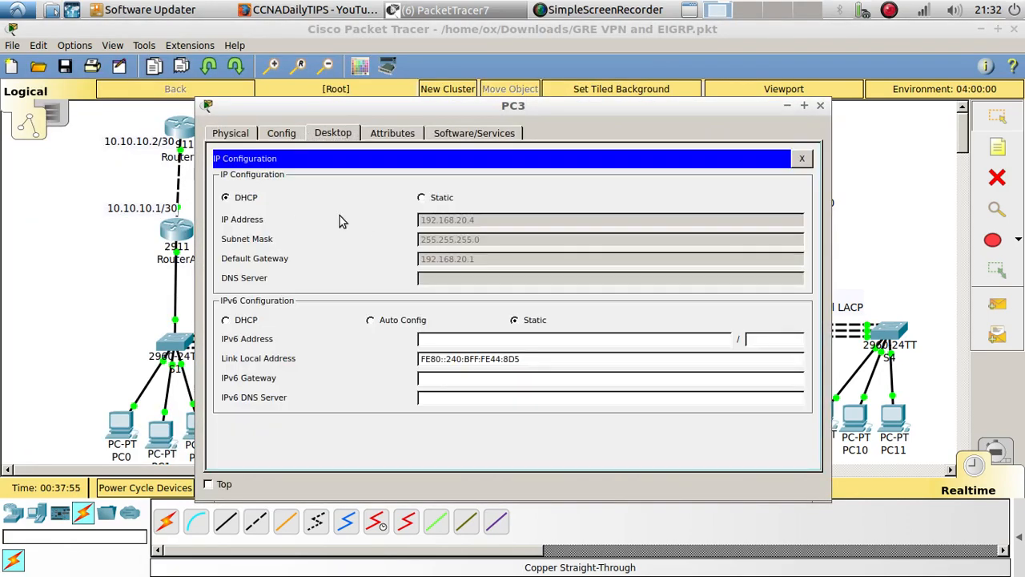
{"action": "left_click", "coordinate": [423, 197]}
{"action": "left_click", "coordinate": [250, 200]}
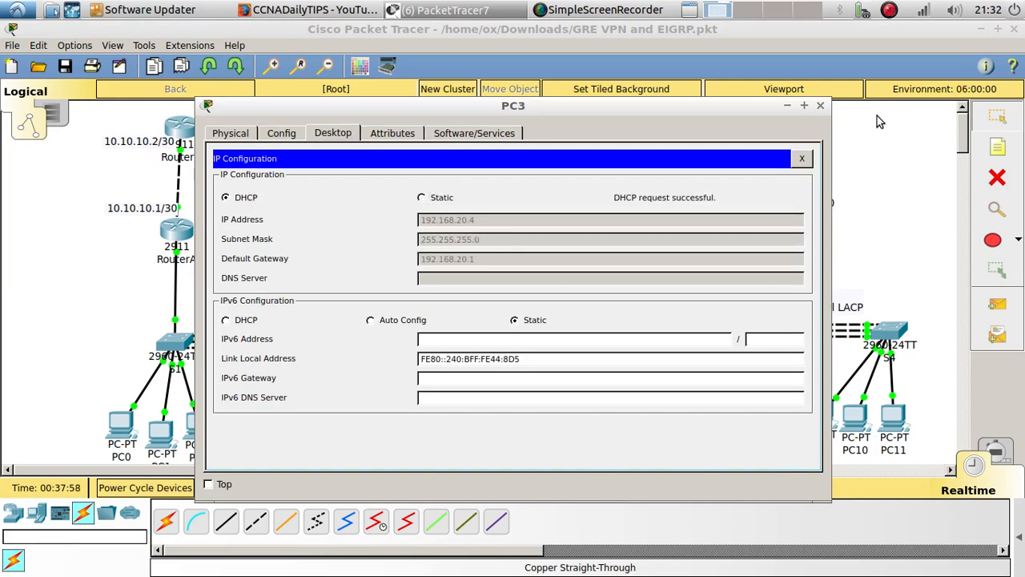
{"action": "left_click", "coordinate": [821, 106]}
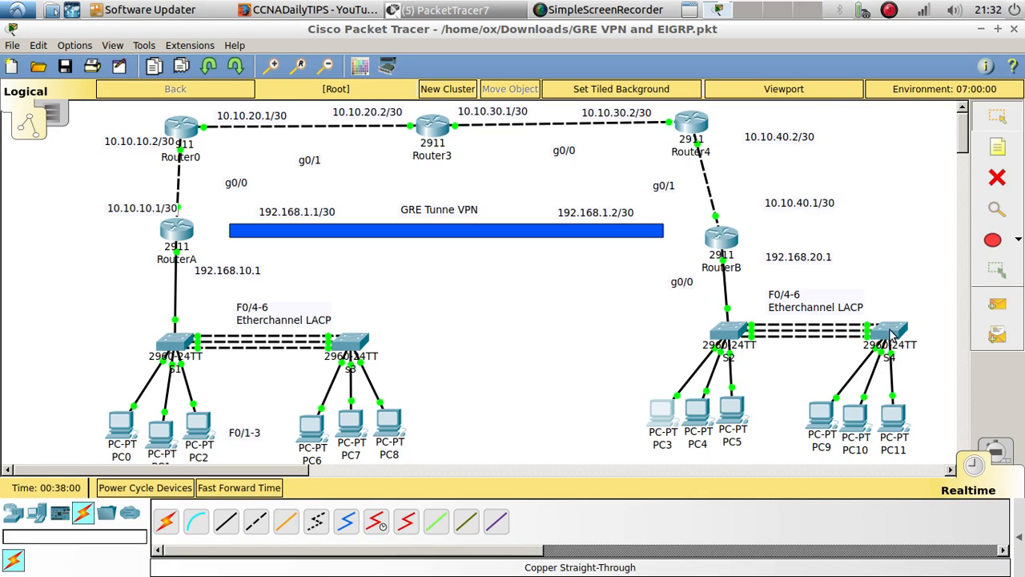
Enter privileged EXEC mode on S4 and display its running configuration to examine the trunk and access port settings
{"action": "left_click", "coordinate": [888, 334]}
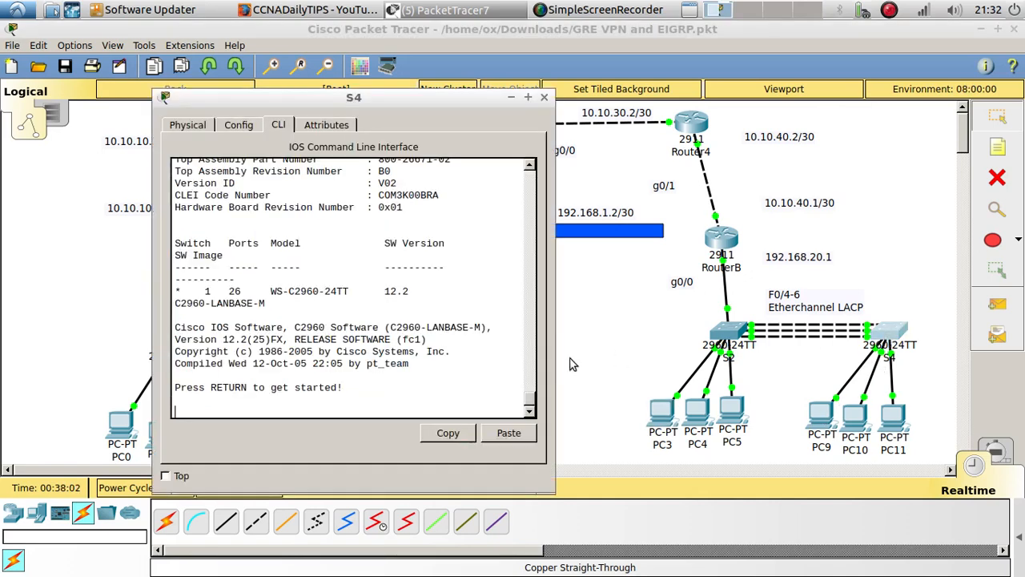
{"action": "key", "text": "Return"}
{"action": "key", "text": "Return"}
{"action": "key", "text": "Return"}
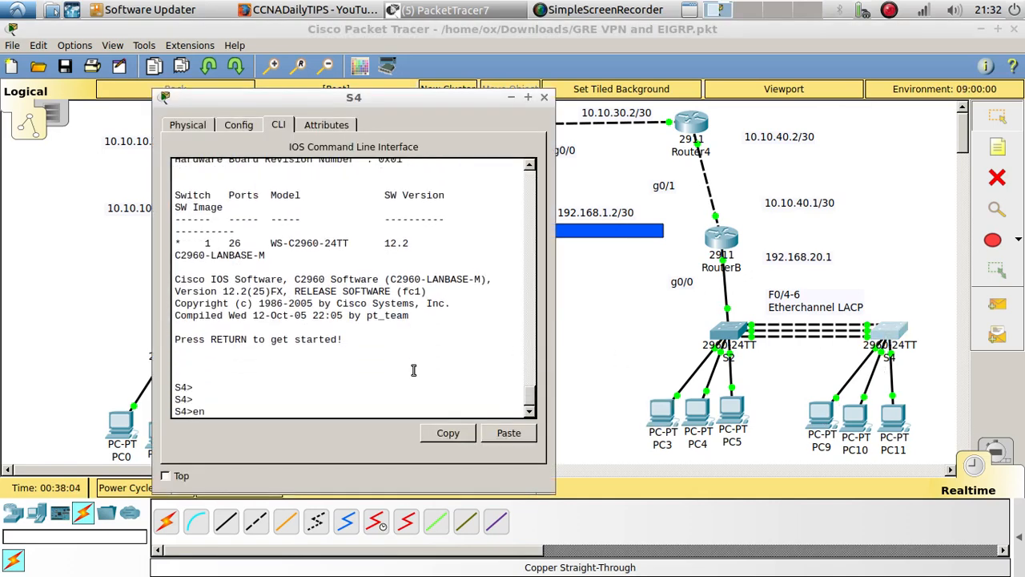
{"action": "type", "text": "en"}
{"action": "key", "text": "Return"}
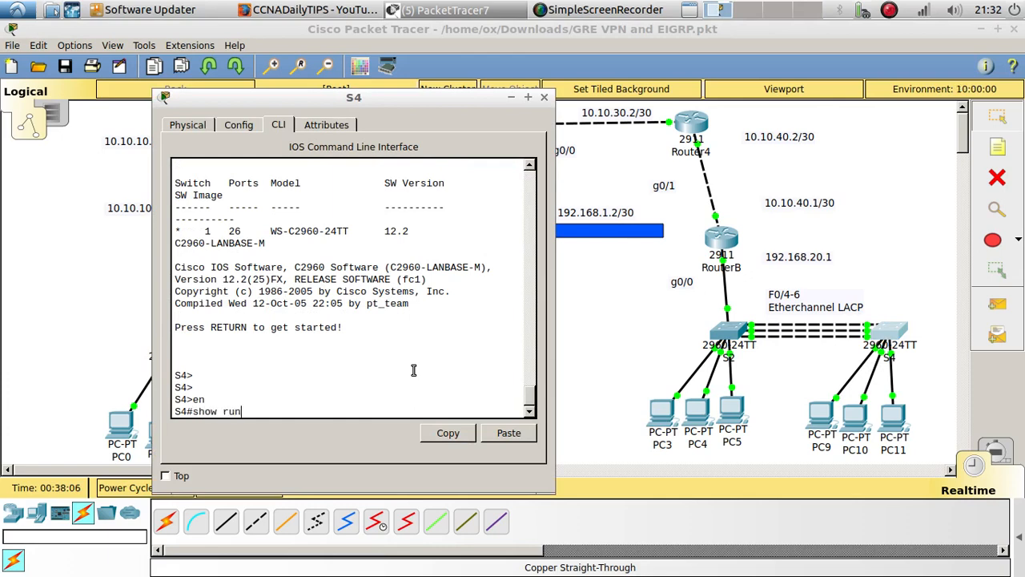
{"action": "type", "text": "show run"}
{"action": "key", "text": "Return"}
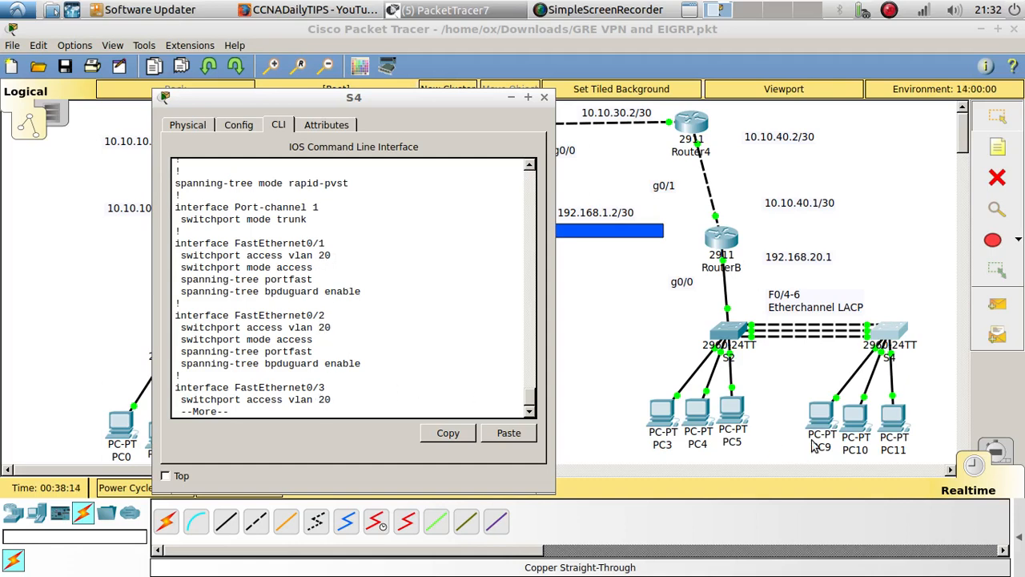
Open PC10's IP Configuration, set its IPv4 addressing to DHCP, and move the window to reveal the switches
{"action": "left_click", "coordinate": [854, 437]}
{"action": "left_click", "coordinate": [328, 134]}
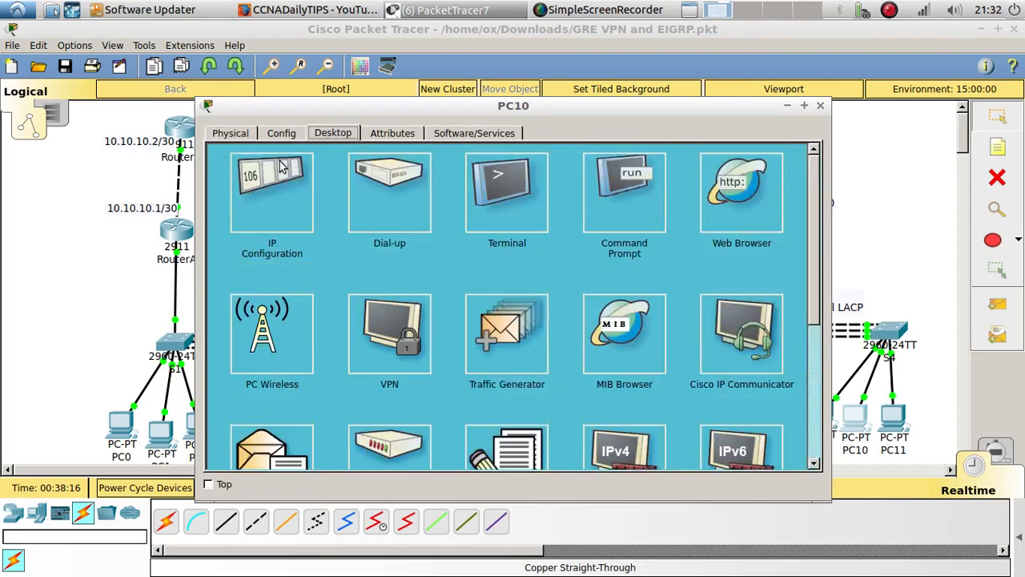
{"action": "left_click", "coordinate": [282, 168]}
{"action": "left_click", "coordinate": [251, 198]}
{"action": "left_click_drag", "start_coordinate": [523, 106], "coordinate": [401, 83]}
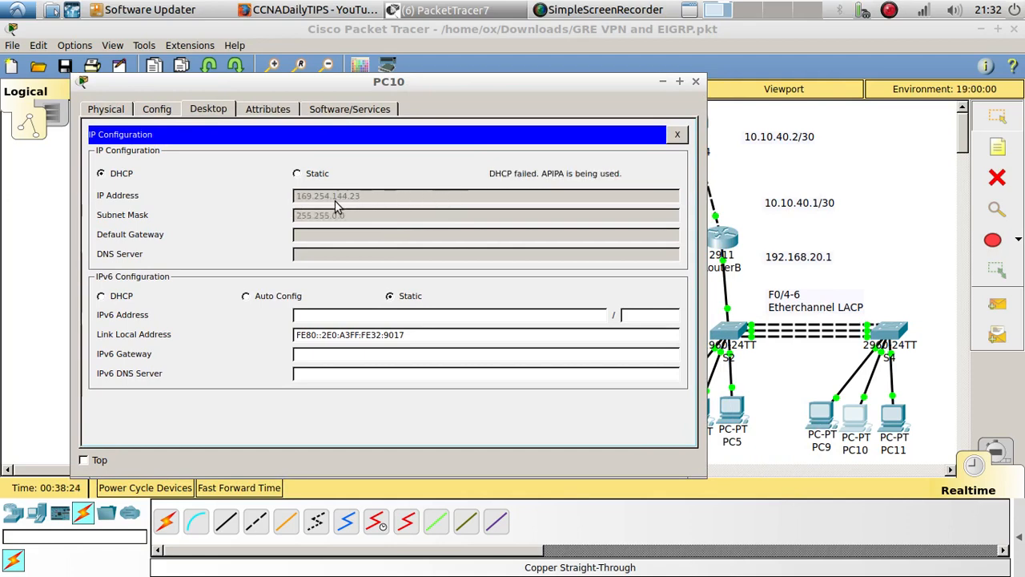
Display S2's running configuration and examine its access port and FastEthernet0/4-6 LACP channel-group settings
{"action": "left_click", "coordinate": [718, 344]}
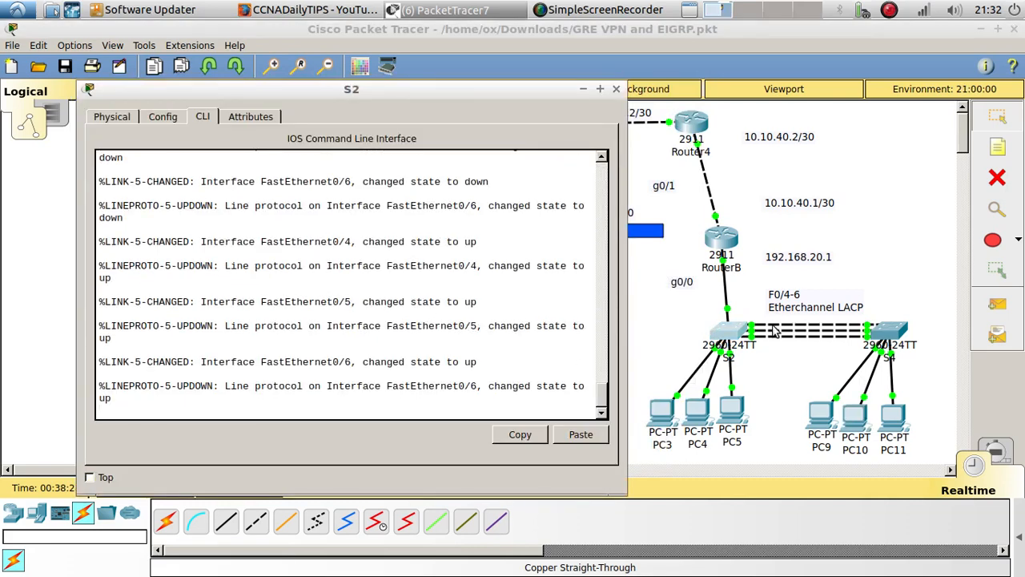
{"action": "key", "text": "Return"}
{"action": "key", "text": "Return"}
{"action": "key", "text": "Return"}
{"action": "key", "text": "Return"}
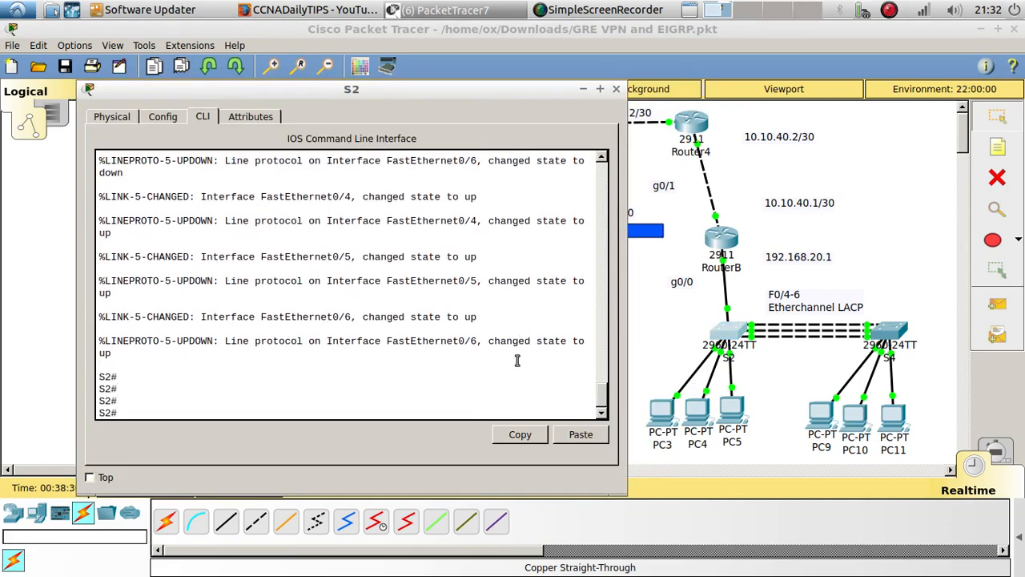
{"action": "type", "text": "show run"}
{"action": "key", "text": "Return"}
{"action": "key", "text": "Return"}
{"action": "key", "text": "Return"}
{"action": "key", "text": "Return"}
{"action": "key", "text": "Return"}
{"action": "key", "text": "Return"}
{"action": "key", "text": "Return"}
{"action": "key", "text": "Return"}
{"action": "key", "text": "Return"}
{"action": "key", "text": "Return"}
{"action": "key", "text": "Return"}
{"action": "key", "text": "Return"}
{"action": "key", "text": "Return"}
{"action": "key", "text": "Return"}
{"action": "key", "text": "Return"}
{"action": "key", "text": "Return"}
{"action": "key", "text": "Return"}
{"action": "key", "text": "Return"}
{"action": "key", "text": "Return"}
{"action": "key", "text": "Return"}
{"action": "key", "text": "Return"}
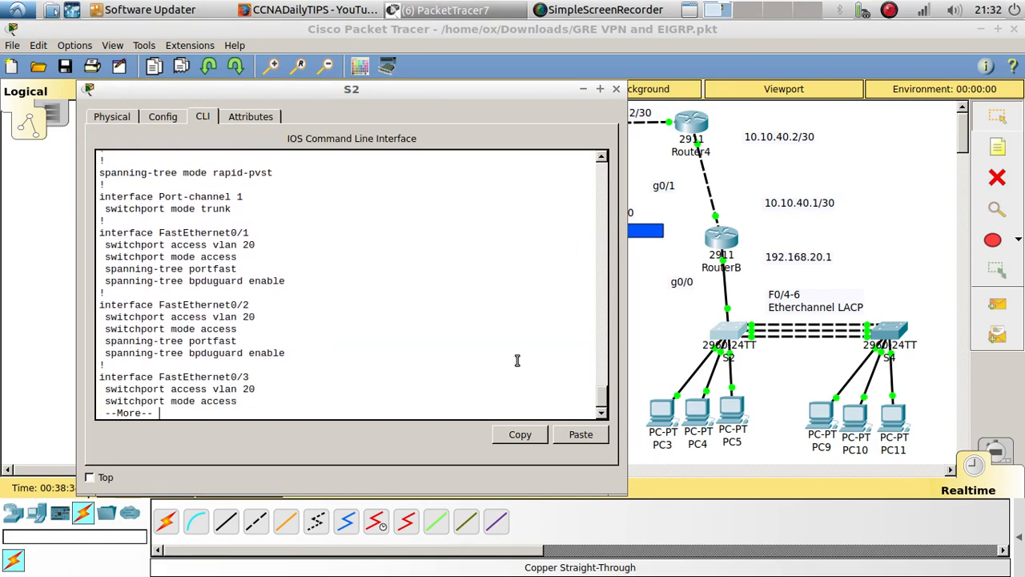
{"action": "key", "text": "Return"}
{"action": "key", "text": "Return"}
{"action": "key", "text": "Return"}
{"action": "key", "text": "Return"}
{"action": "key", "text": "Return"}
{"action": "key", "text": "Return"}
{"action": "key", "text": "Return"}
{"action": "key", "text": "Return"}
{"action": "key", "text": "Return"}
{"action": "key", "text": "Return"}
{"action": "key", "text": "Return"}
{"action": "key", "text": "Return"}
{"action": "key", "text": "Return"}
{"action": "key", "text": "Return"}
{"action": "key", "text": "Return"}
{"action": "key", "text": "Return"}
{"action": "key", "text": "Return"}
{"action": "key", "text": "Return"}
{"action": "key", "text": "Return"}
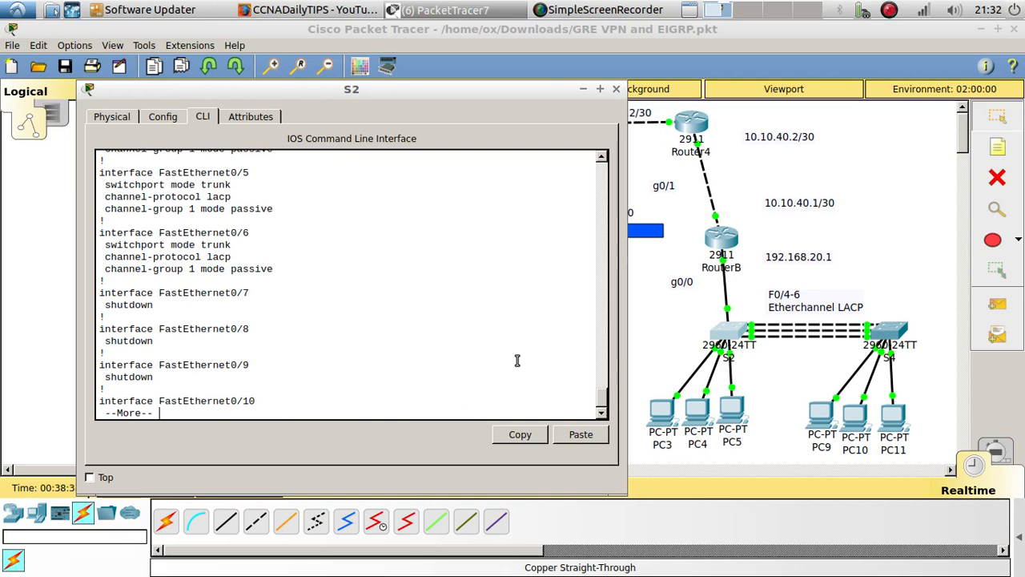
{"action": "scroll", "coordinate": [307, 299], "scroll_direction": "up", "scroll_amount": 3}
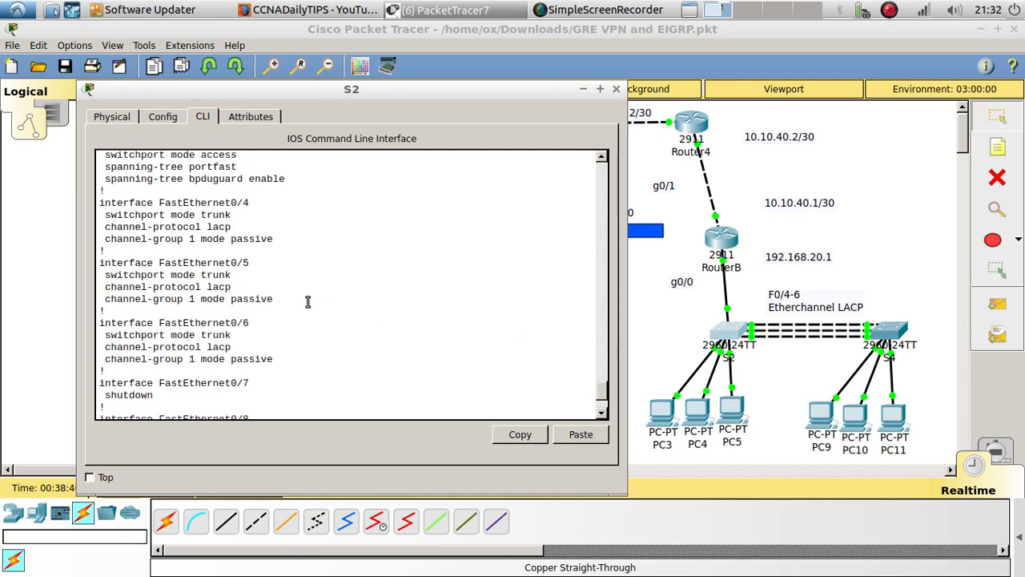
Return to S4's CLI and page through the rest of its running configuration to examine the EtherChannel and unused port settings
{"action": "left_click", "coordinate": [890, 332]}
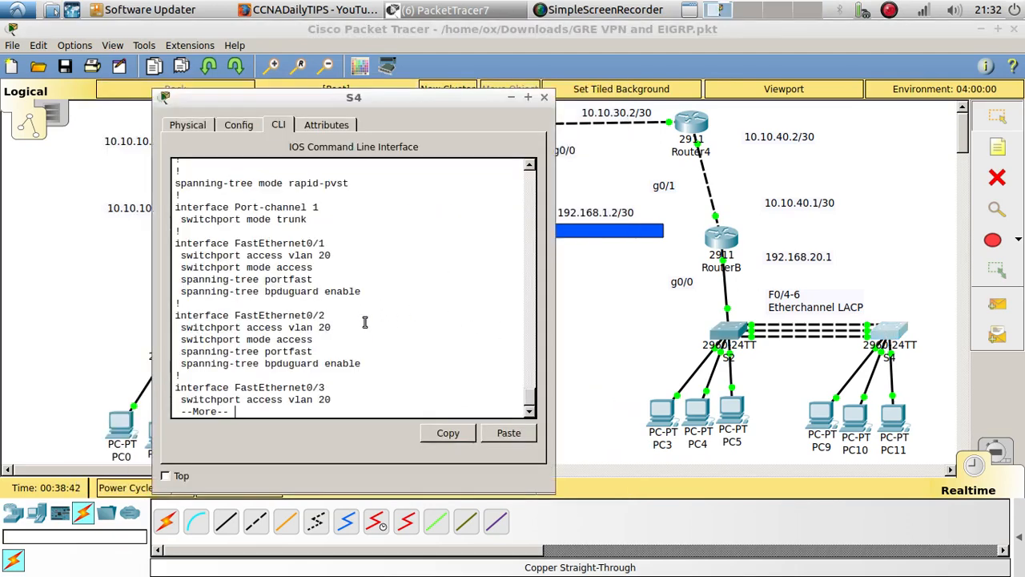
{"action": "key", "text": "Return"}
{"action": "key", "text": "Return"}
{"action": "key", "text": "Return"}
{"action": "key", "text": "Return"}
{"action": "key", "text": "Return"}
{"action": "key", "text": "Return"}
{"action": "key", "text": "Return"}
{"action": "key", "text": "Return"}
{"action": "key", "text": "Return"}
{"action": "key", "text": "Return"}
{"action": "key", "text": "Return"}
{"action": "key", "text": "Return"}
{"action": "key", "text": "Return"}
{"action": "key", "text": "Return"}
{"action": "key", "text": "Return"}
{"action": "key", "text": "Return"}
{"action": "key", "text": "Return"}
{"action": "key", "text": "Return"}
{"action": "key", "text": "Return"}
{"action": "key", "text": "Return"}
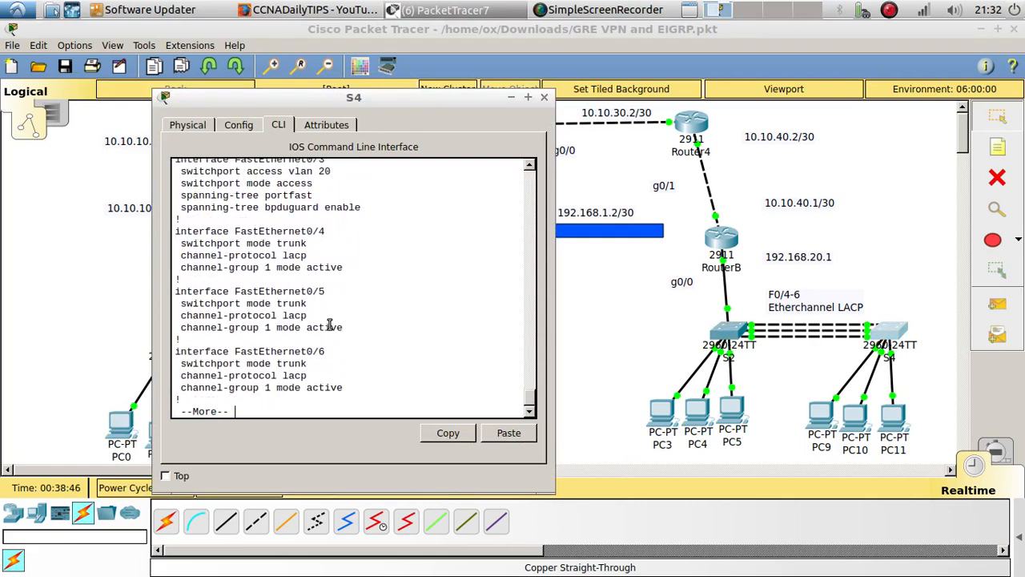
{"action": "key", "text": "Return"}
{"action": "key", "text": "Return"}
{"action": "key", "text": "Return"}
{"action": "key", "text": "Return"}
{"action": "key", "text": "Return"}
{"action": "key", "text": "Return"}
{"action": "key", "text": "Return"}
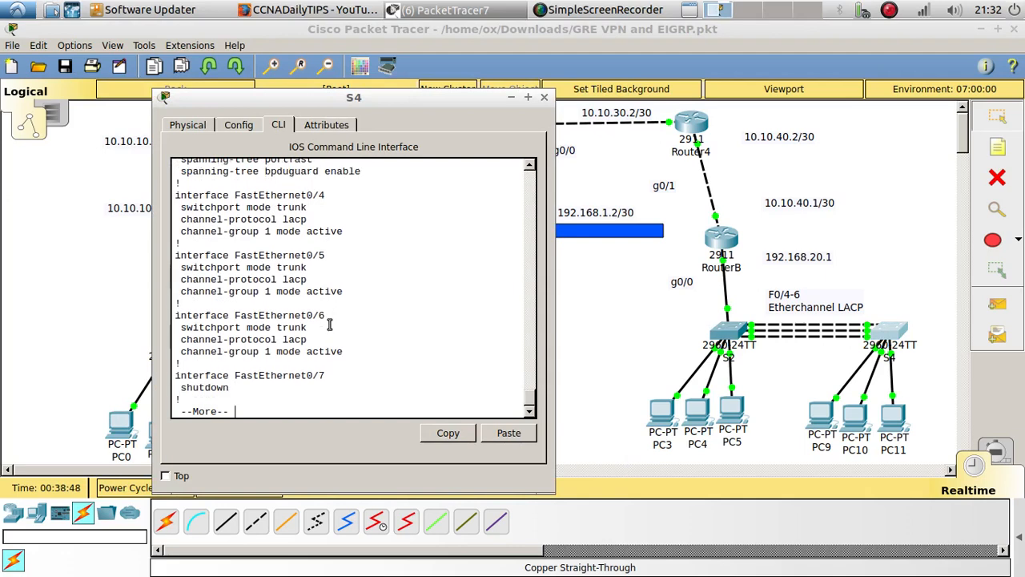
{"action": "key", "text": "Return"}
{"action": "key", "text": "Return"}
{"action": "key", "text": "Return"}
{"action": "key", "text": "Return"}
{"action": "key", "text": "Return"}
{"action": "key", "text": "Return"}
{"action": "key", "text": "Return"}
{"action": "key", "text": "Return"}
{"action": "key", "text": "Return"}
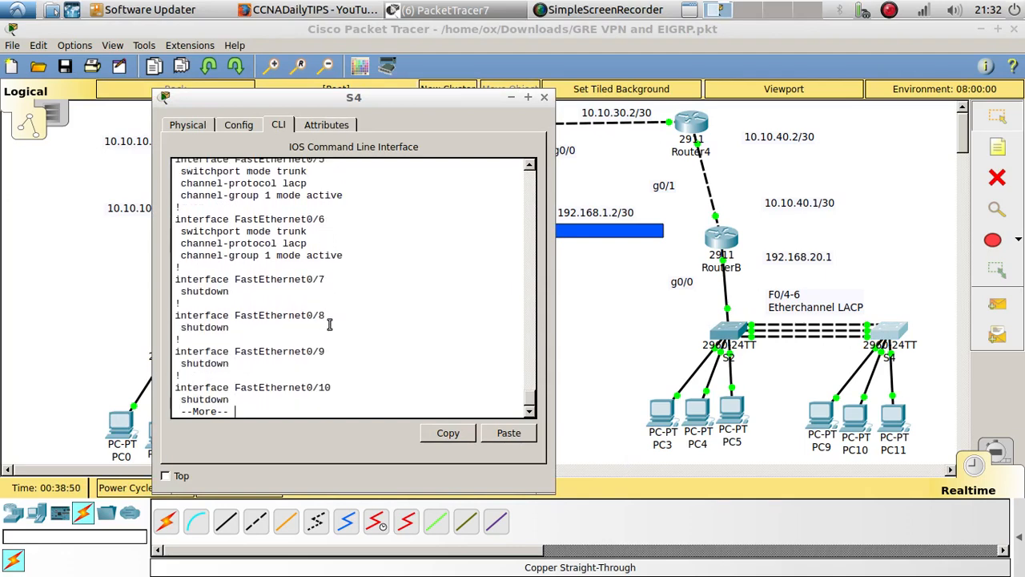
{"action": "key", "text": "Return"}
{"action": "key", "text": "Return"}
{"action": "key", "text": "Return"}
{"action": "key", "text": "Return"}
{"action": "key", "text": "Return"}
{"action": "key", "text": "Return"}
{"action": "key", "text": "Return"}
{"action": "key", "text": "Return"}
{"action": "key", "text": "Return"}
{"action": "key", "text": "Return"}
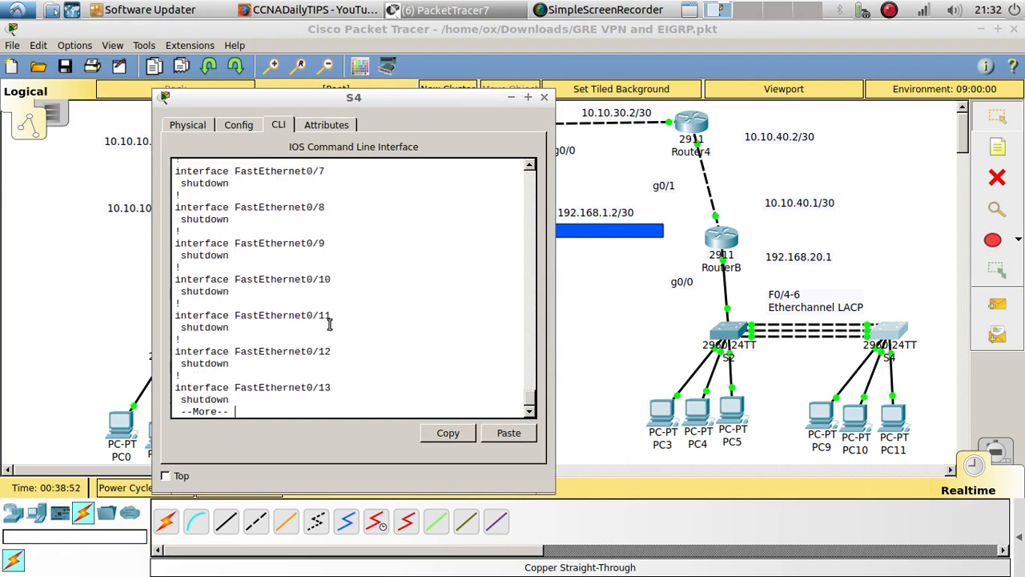
Review S4's access ports in the configuration output and highlight its rapid-pvst spanning-tree mode
{"action": "scroll", "coordinate": [330, 313], "scroll_direction": "up", "scroll_amount": 12}
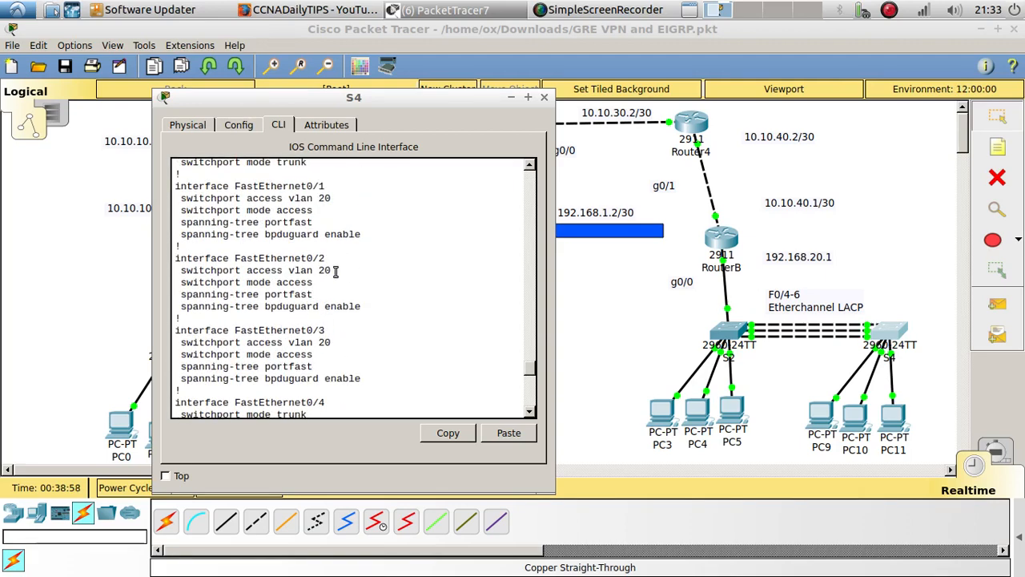
{"action": "left_click_drag", "start_coordinate": [366, 306], "coordinate": [344, 304]}
{"action": "scroll", "coordinate": [347, 270], "scroll_direction": "up", "scroll_amount": 3}
{"action": "left_click_drag", "start_coordinate": [352, 262], "coordinate": [288, 262]}
Go back to S2's configuration output and highlight its rapid-pvst spanning-tree mode for comparison with S4
{"action": "left_click", "coordinate": [725, 328]}
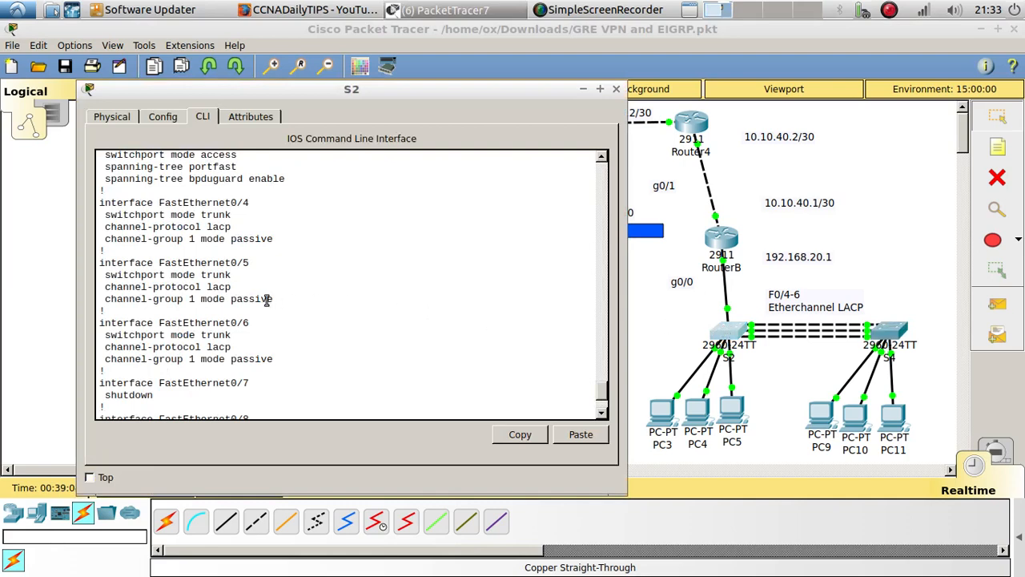
{"action": "scroll", "coordinate": [267, 299], "scroll_direction": "up", "scroll_amount": 5}
{"action": "scroll", "coordinate": [267, 298], "scroll_direction": "down", "scroll_amount": 1}
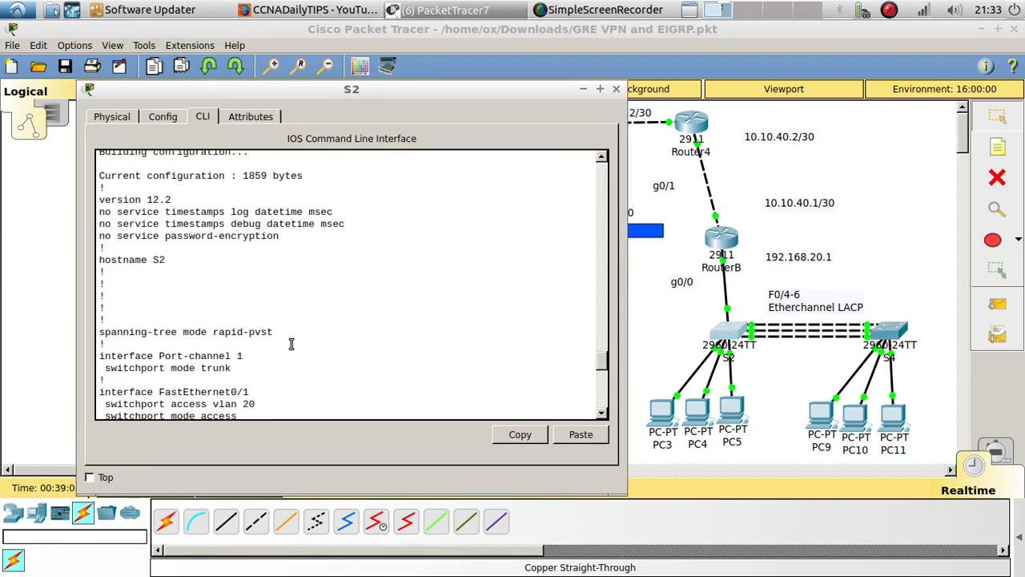
{"action": "left_click_drag", "start_coordinate": [273, 331], "coordinate": [207, 331]}
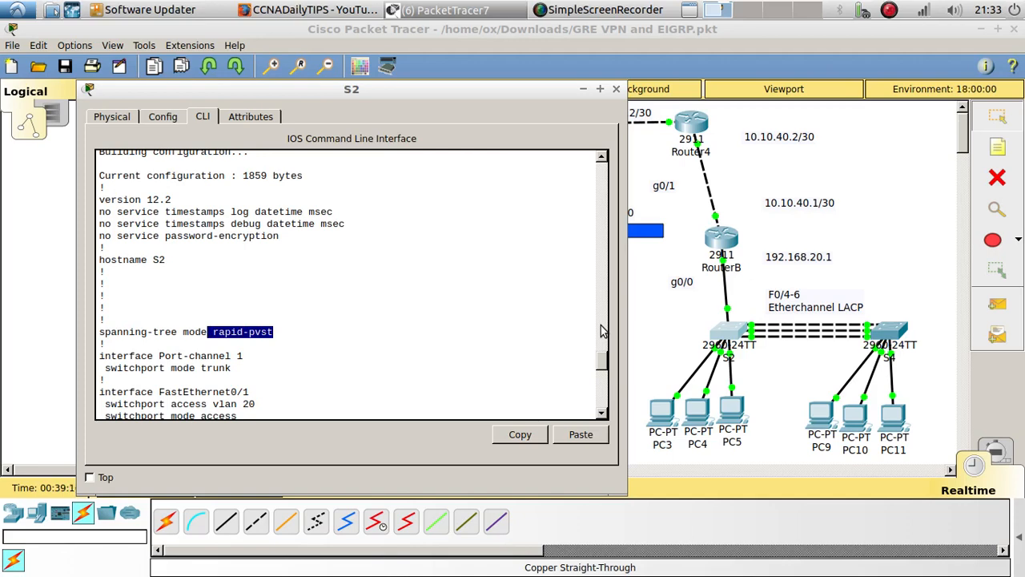
Close the S2 window and move switch S2 slightly left beneath RouterB in the topology
{"action": "left_click", "coordinate": [616, 88]}
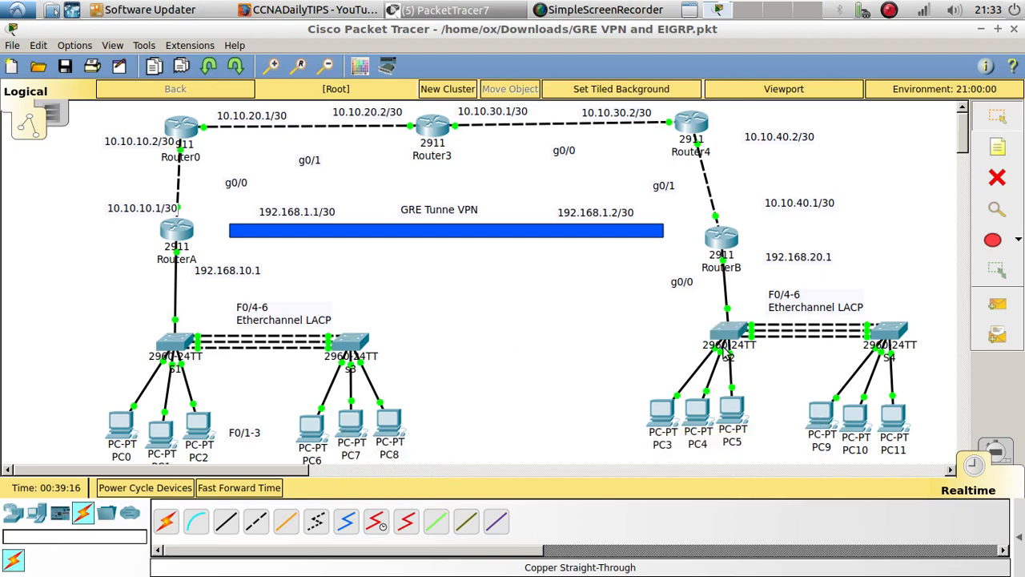
{"action": "left_click_drag", "start_coordinate": [737, 335], "coordinate": [723, 330]}
{"action": "left_click_drag", "start_coordinate": [714, 331], "coordinate": [719, 330]}
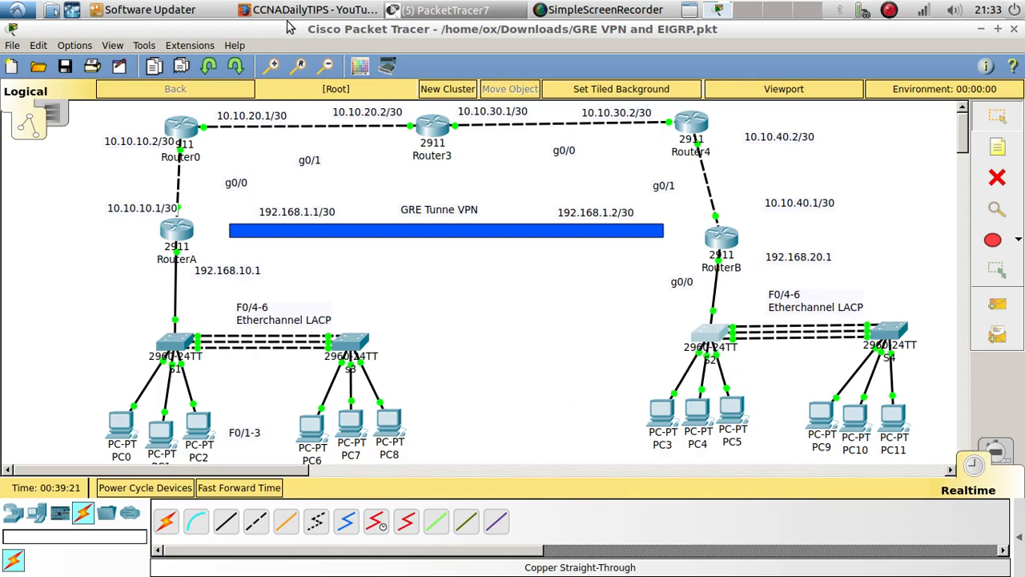
Switch to Firefox, open the ICND2 Exam Topics page, and review the 1.0 LAN Switching Technologies section
{"action": "left_click", "coordinate": [313, 10]}
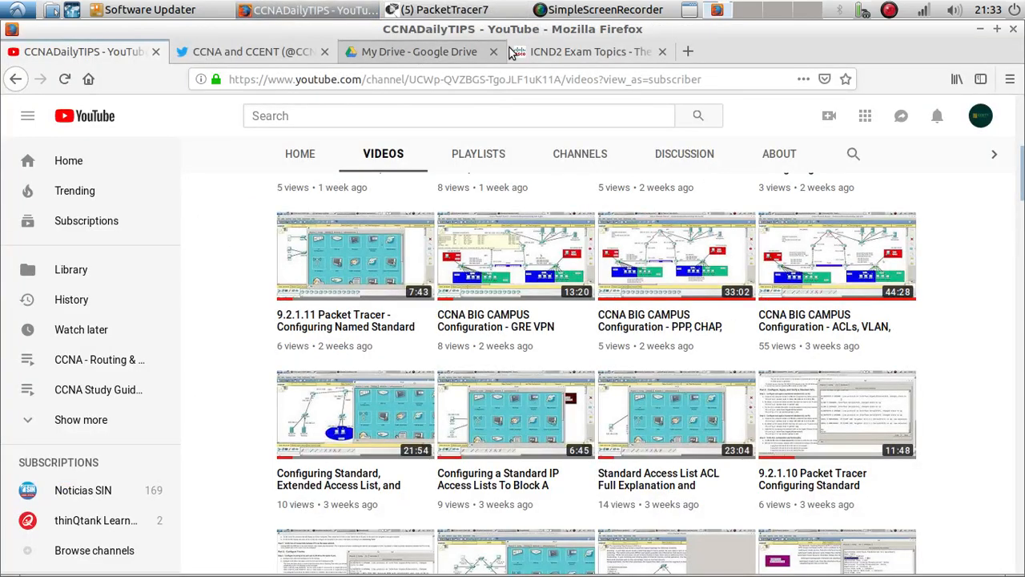
{"action": "left_click", "coordinate": [560, 51]}
{"action": "scroll", "coordinate": [125, 328], "scroll_direction": "up", "scroll_amount": 15}
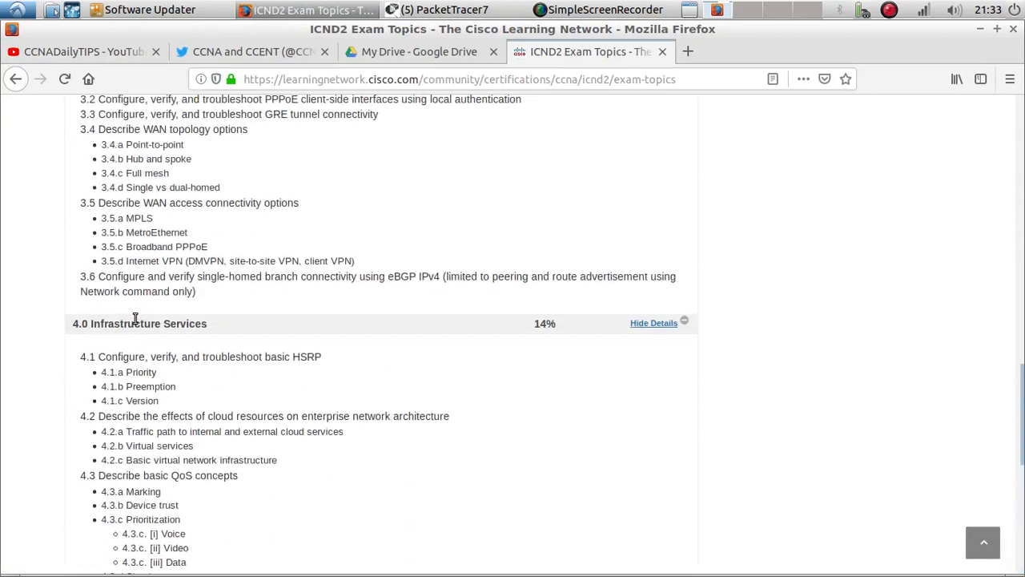
{"action": "scroll", "coordinate": [137, 323], "scroll_direction": "up", "scroll_amount": 4}
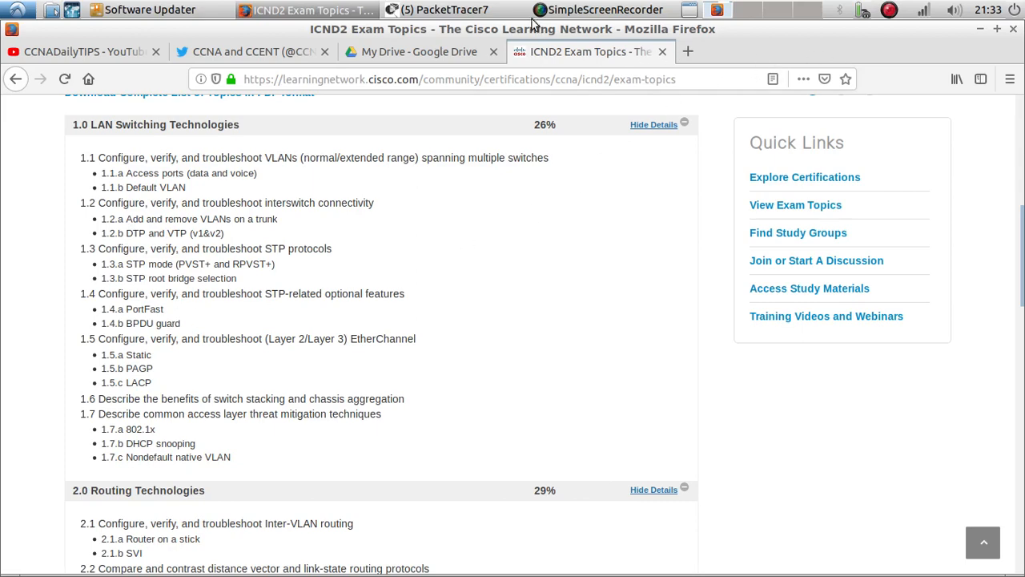
Switch back to Packet Tracer and move RouterB, its 192.168.20.1 label and switch S4 slightly left in the topology
{"action": "left_click", "coordinate": [454, 12]}
{"action": "left_click", "coordinate": [456, 31]}
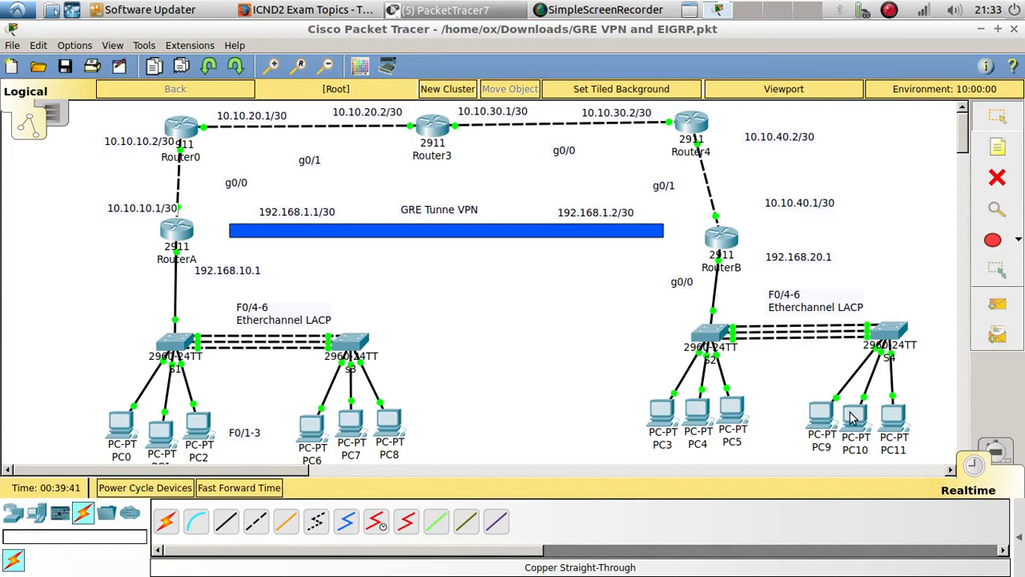
{"action": "mouse_move", "coordinate": [853, 416]}
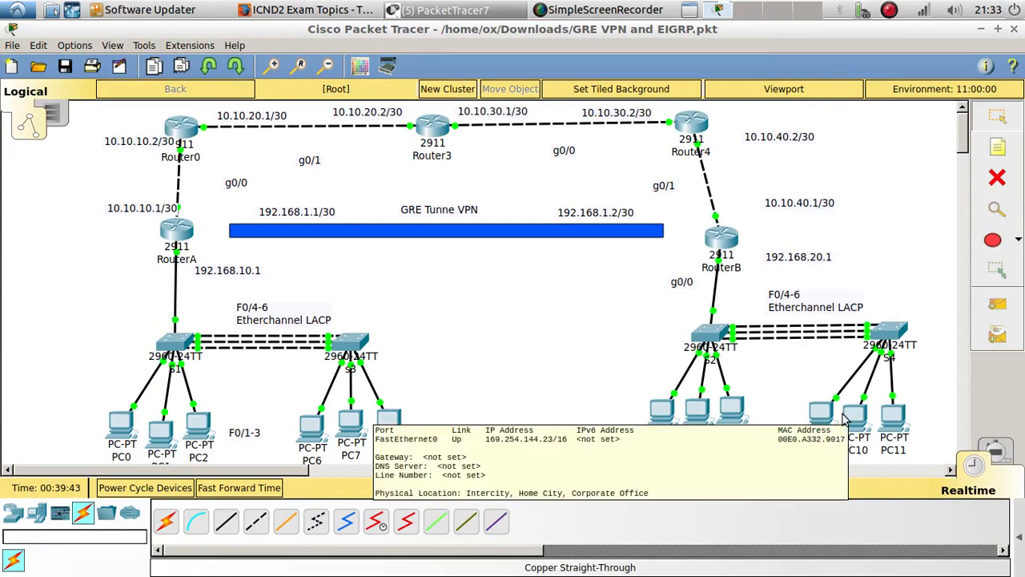
{"action": "mouse_move", "coordinate": [819, 425]}
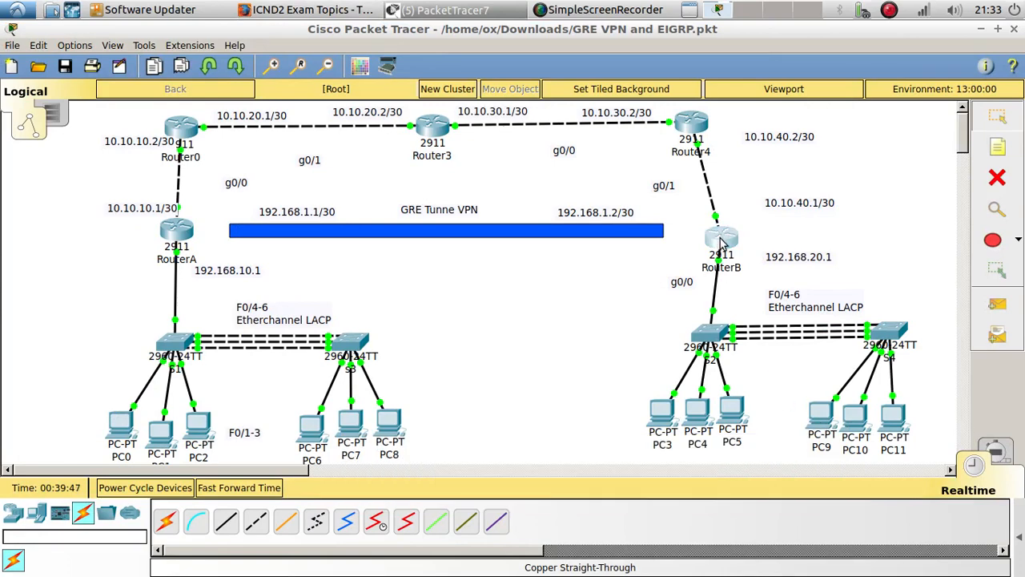
{"action": "left_click_drag", "start_coordinate": [719, 237], "coordinate": [709, 244]}
{"action": "left_click_drag", "start_coordinate": [797, 259], "coordinate": [768, 256]}
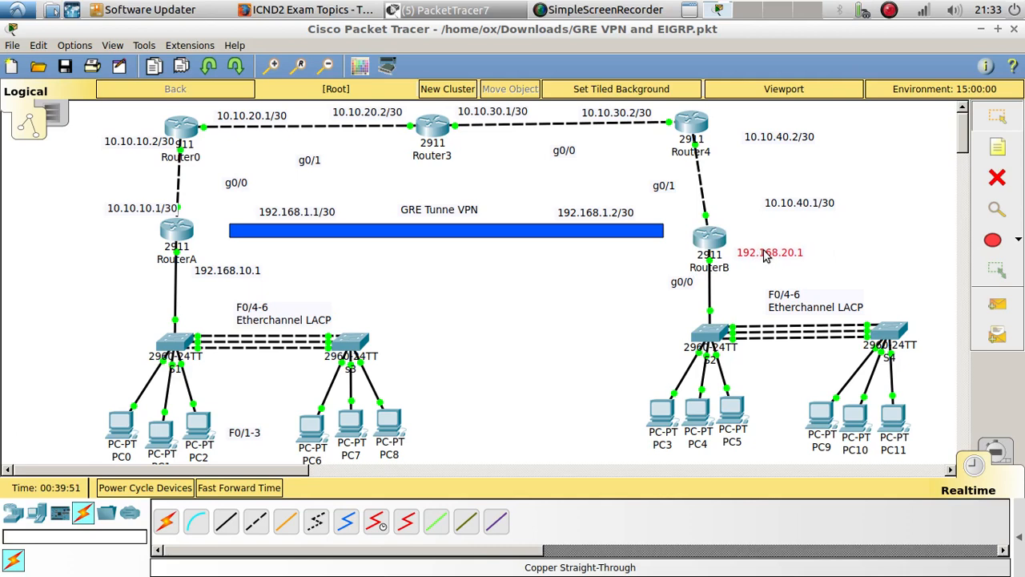
{"action": "mouse_move", "coordinate": [708, 237]}
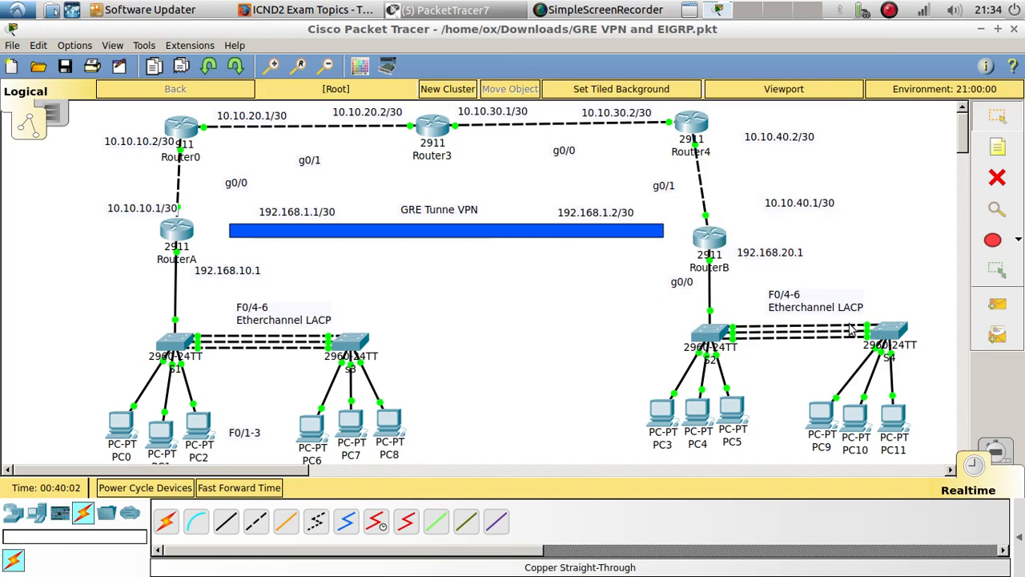
{"action": "left_click_drag", "start_coordinate": [890, 331], "coordinate": [879, 334]}
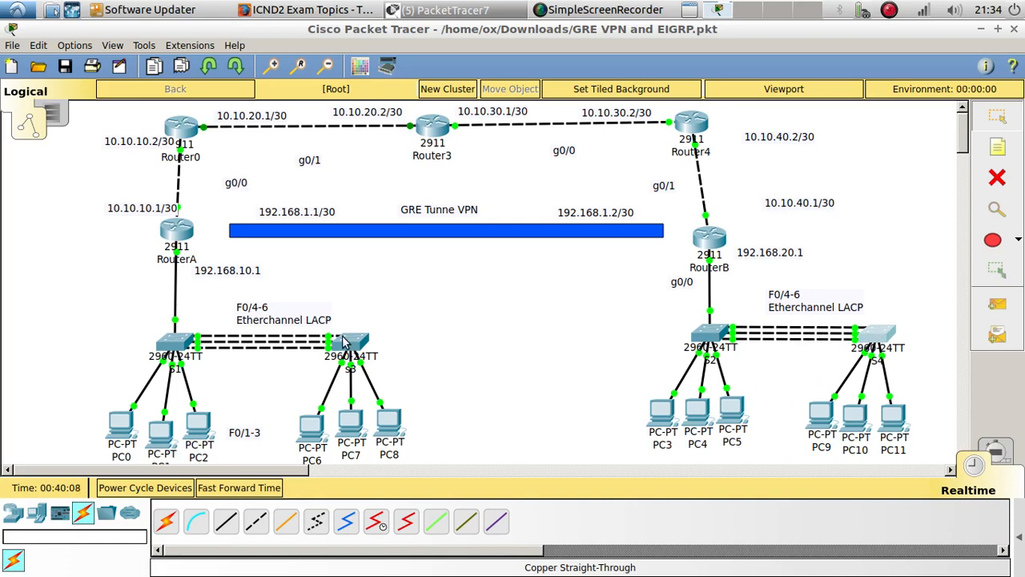
{"action": "mouse_move", "coordinate": [344, 340]}
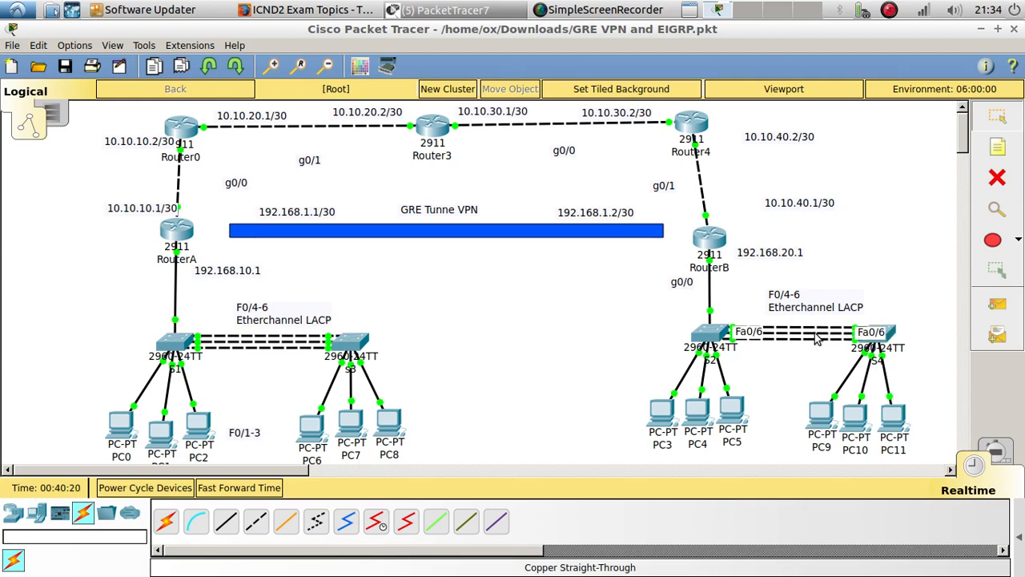
Try to reassign the S4 ends of the links from S2 among ports FastEthernet0/4 and FastEthernet0/5
{"action": "left_click", "coordinate": [877, 337]}
{"action": "left_click", "coordinate": [898, 64]}
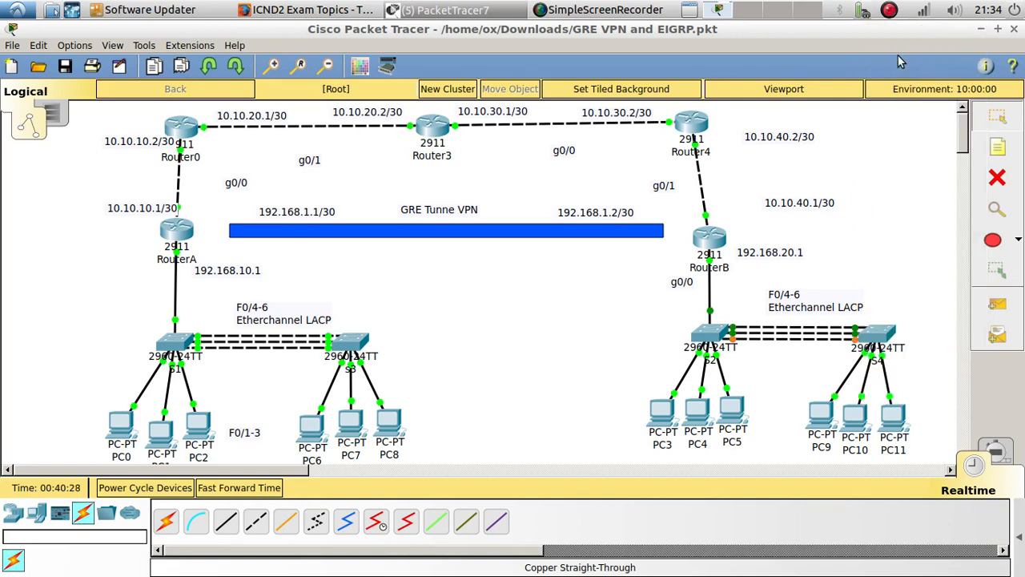
{"action": "left_click", "coordinate": [855, 337]}
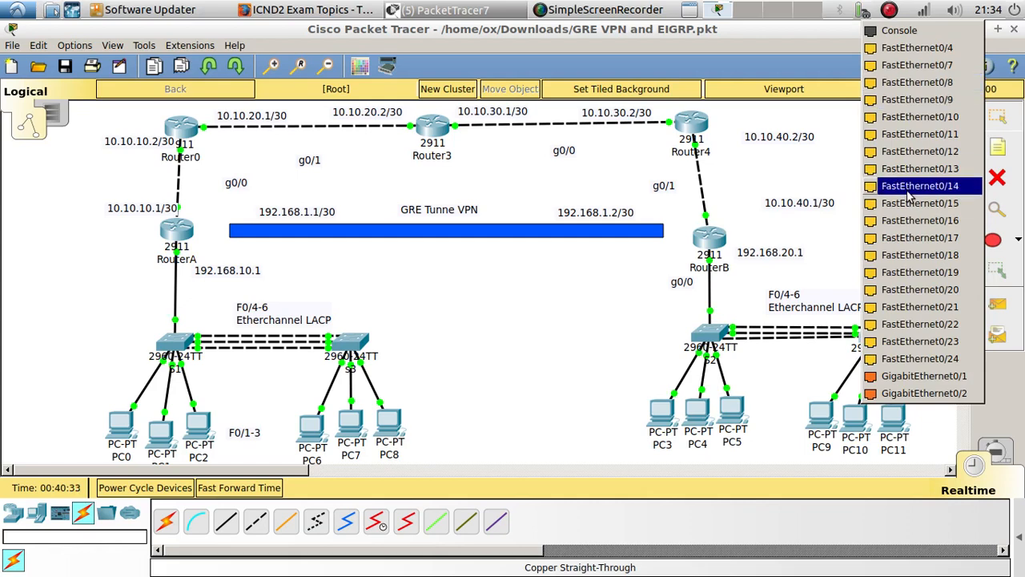
{"action": "left_click", "coordinate": [942, 50]}
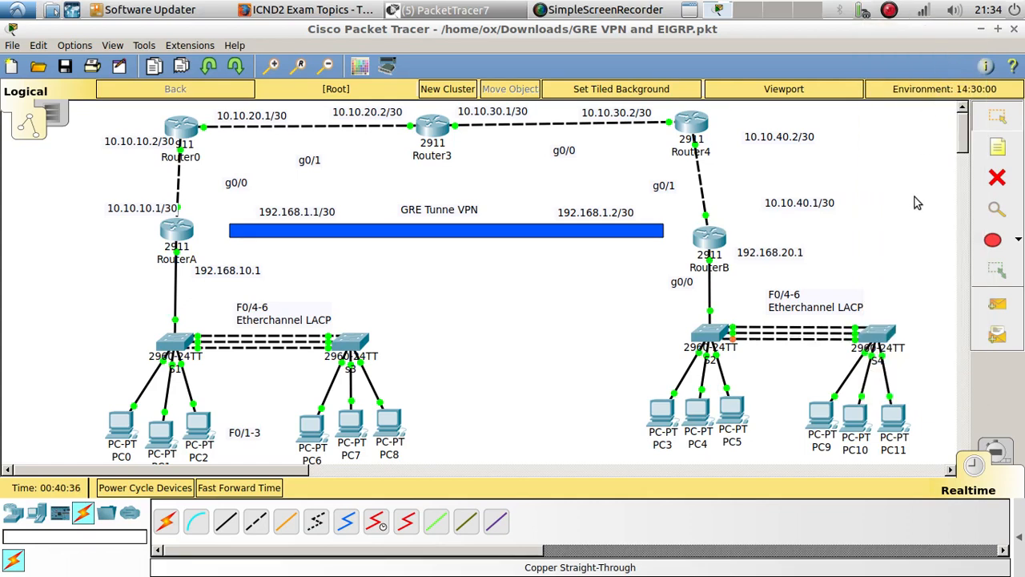
{"action": "left_click", "coordinate": [875, 337]}
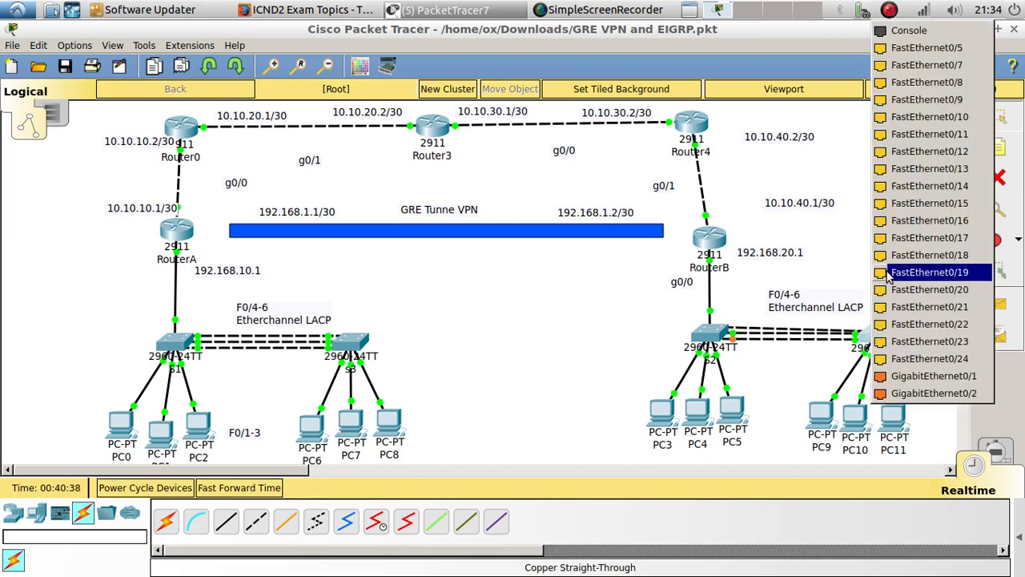
{"action": "left_click", "coordinate": [932, 50]}
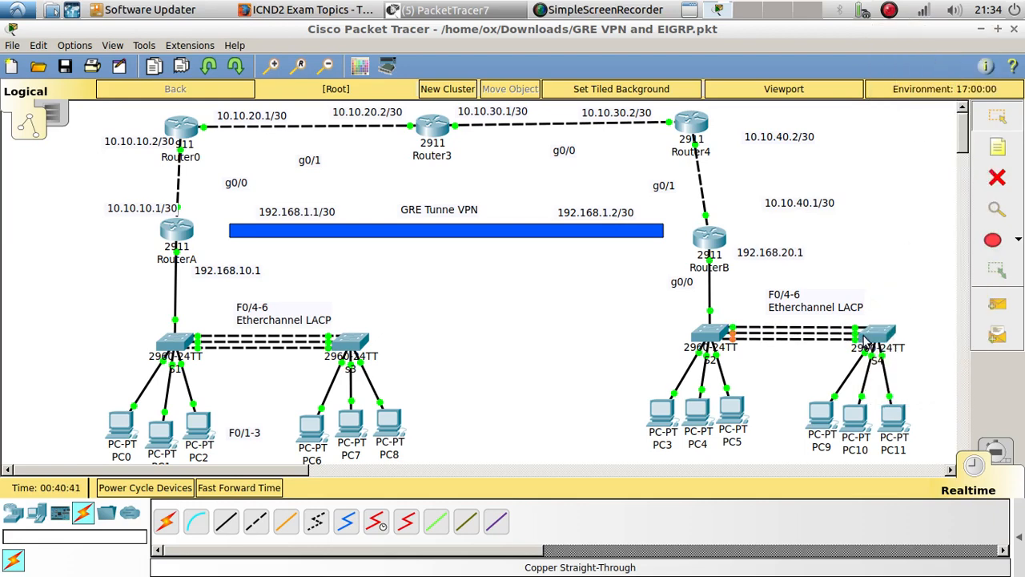
{"action": "left_click", "coordinate": [875, 342]}
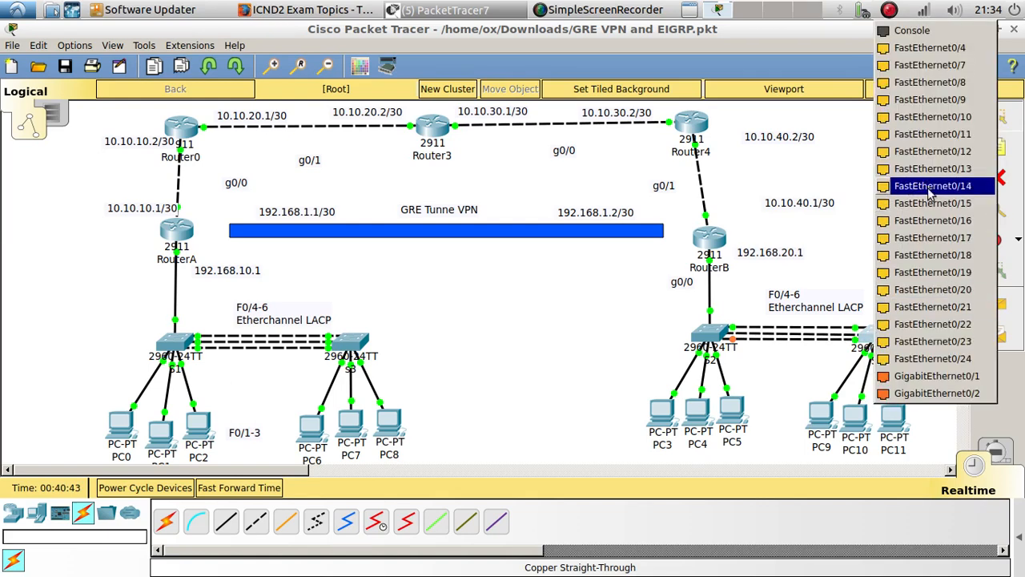
{"action": "left_click", "coordinate": [948, 54]}
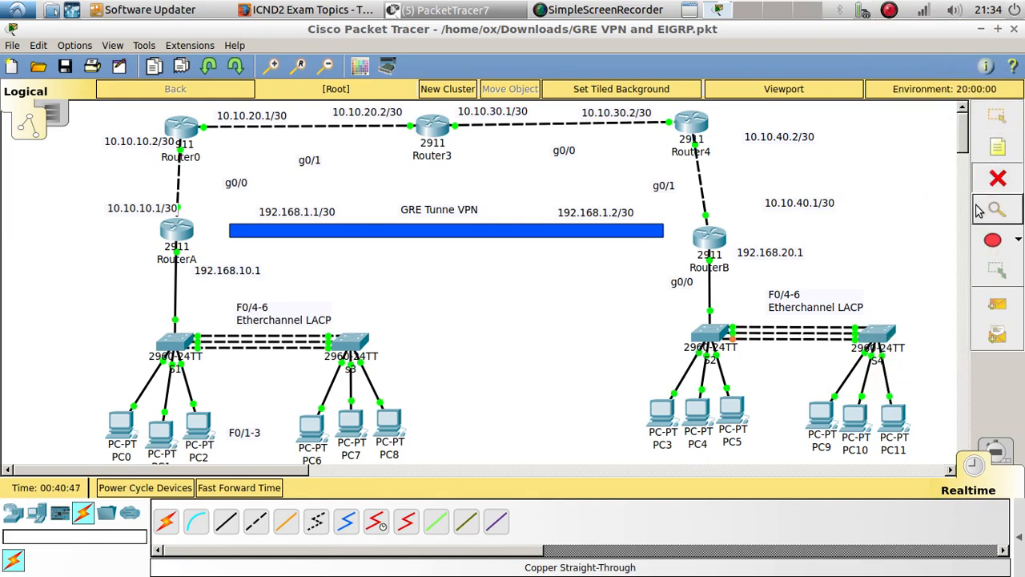
Delete all three links between switches S2 and S4
{"action": "left_click", "coordinate": [833, 332]}
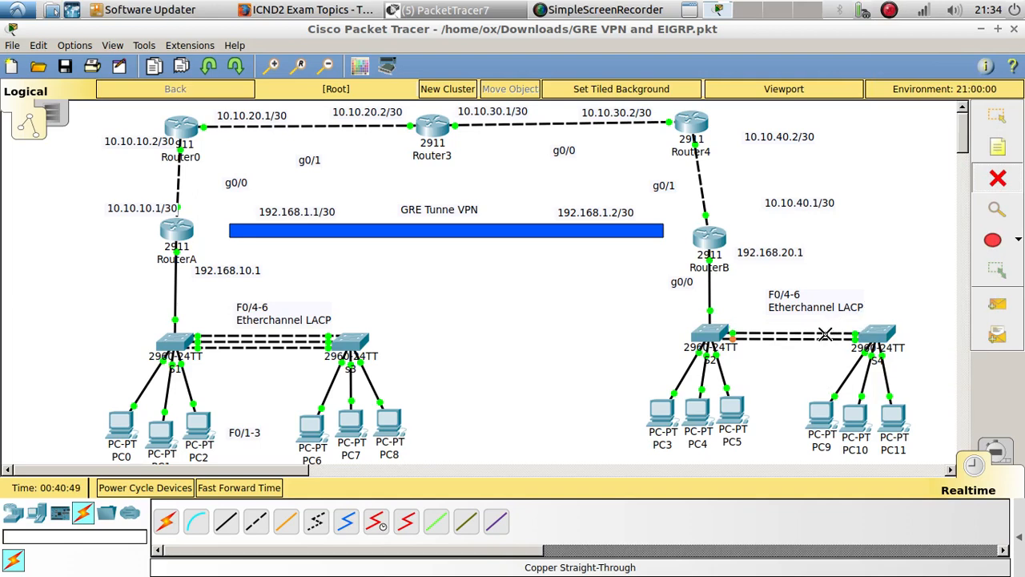
{"action": "left_click", "coordinate": [825, 334]}
{"action": "left_click", "coordinate": [823, 334]}
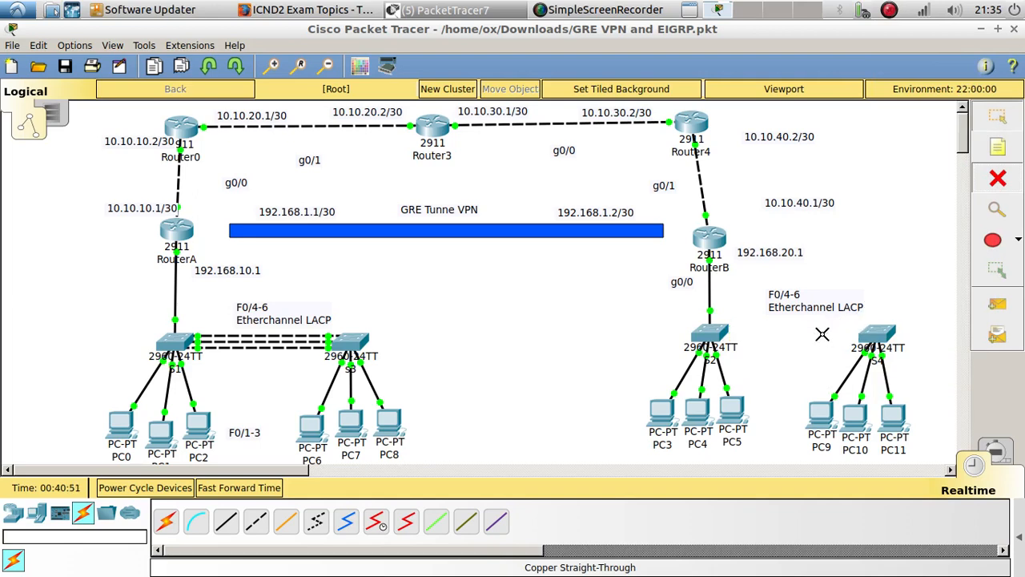
{"action": "key", "text": "Escape"}
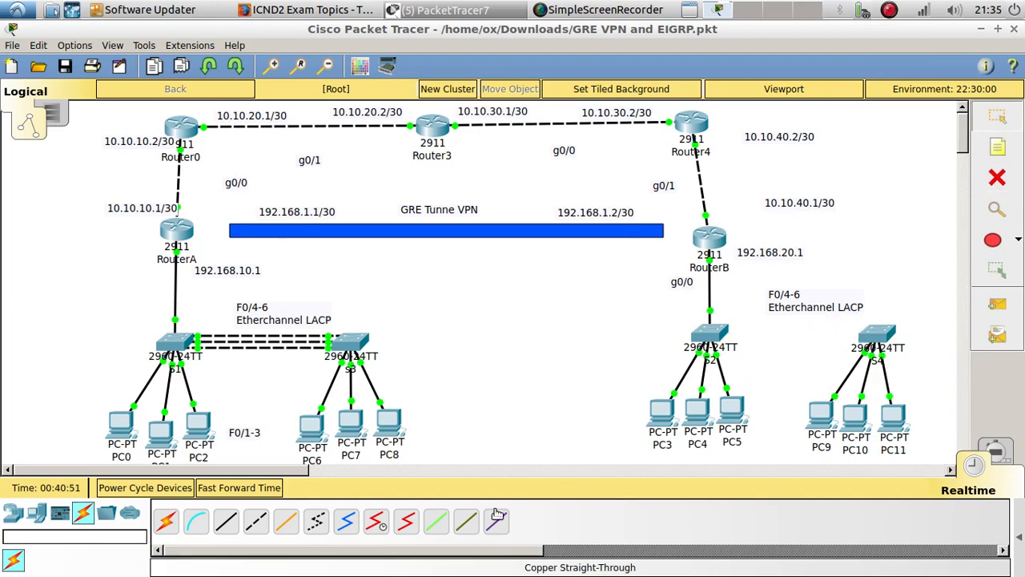
Connect FastEthernet0/4 on S2 to FastEthernet0/4 on S4 with a copper cross-over cable
{"action": "left_click", "coordinate": [253, 525]}
{"action": "left_click", "coordinate": [711, 336]}
{"action": "left_click", "coordinate": [765, 52]}
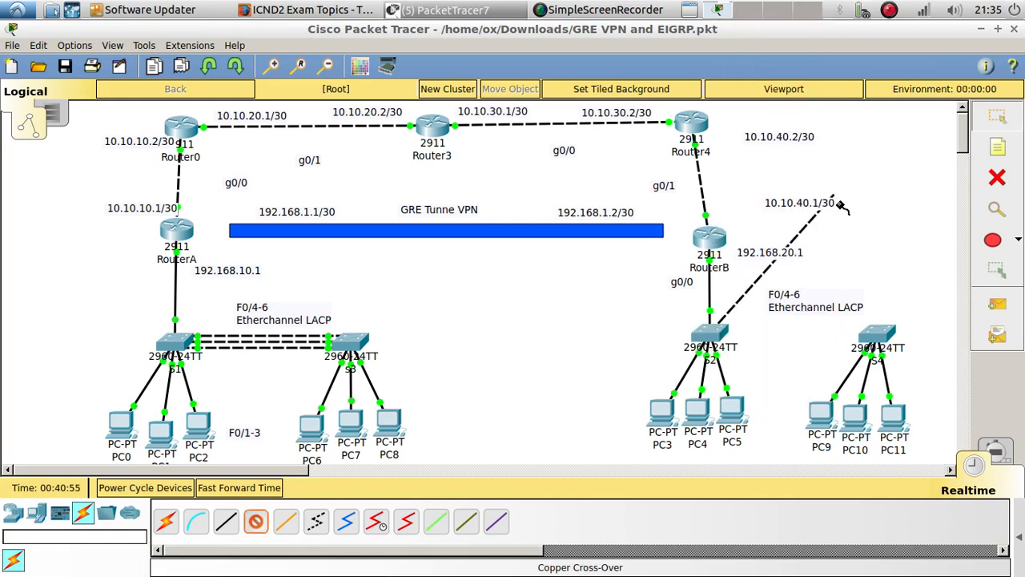
{"action": "left_click", "coordinate": [875, 337]}
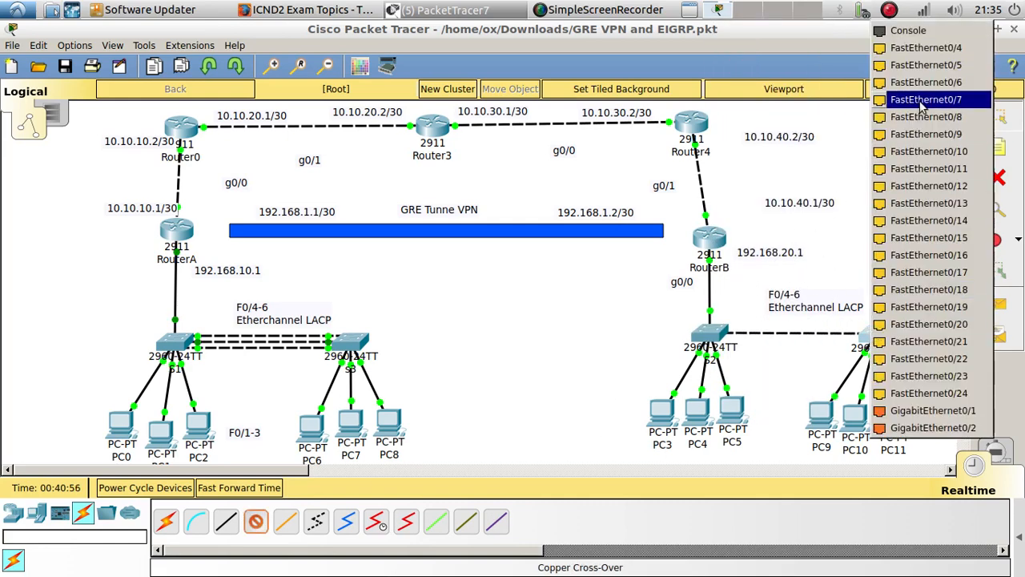
{"action": "left_click", "coordinate": [925, 48]}
Add a second copper cross-over cable between S2 and S4, using FastEthernet0/5 on both switches
{"action": "left_click", "coordinate": [256, 521]}
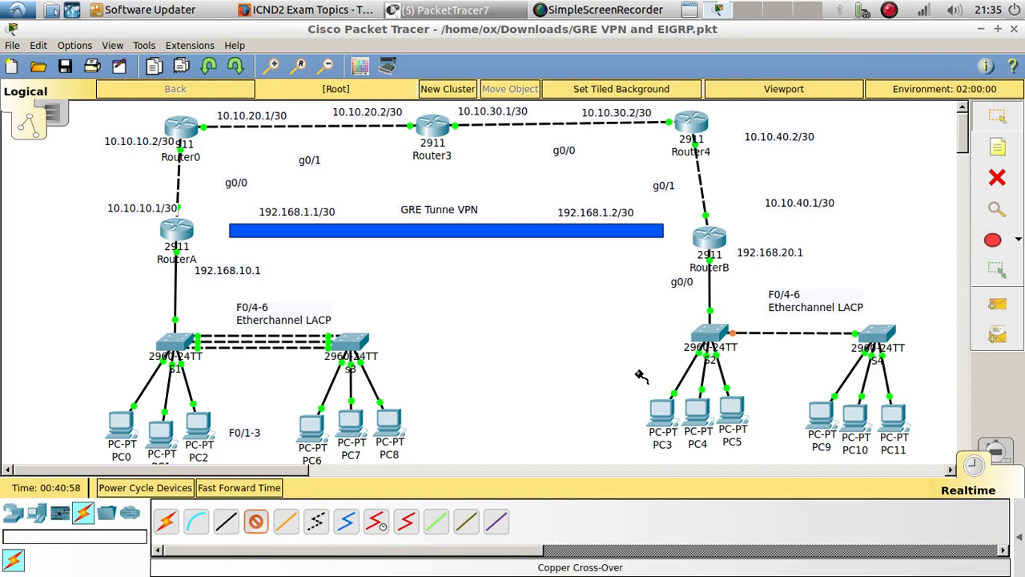
{"action": "left_click", "coordinate": [721, 338]}
{"action": "left_click", "coordinate": [768, 43]}
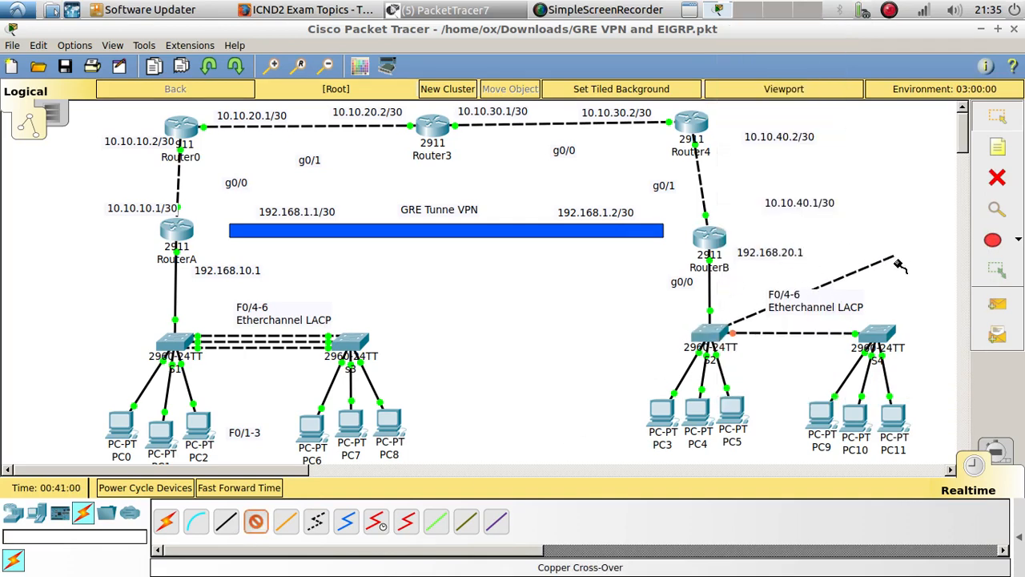
{"action": "left_click", "coordinate": [873, 341]}
{"action": "left_click", "coordinate": [921, 47]}
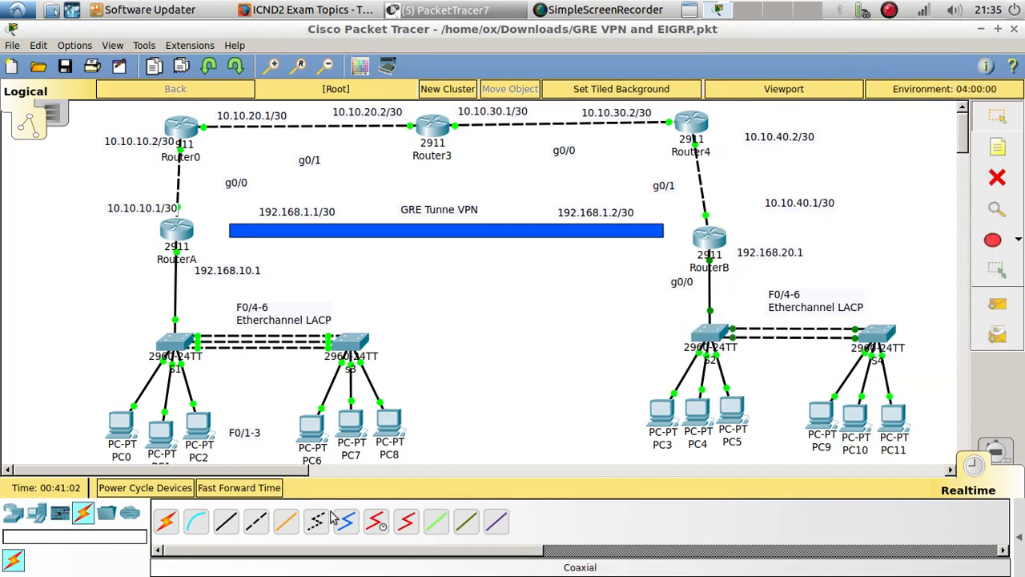
Add a third copper cross-over cable between S2 and S4 to rebuild the three-link EtherChannel
{"action": "left_click", "coordinate": [255, 526]}
{"action": "left_click", "coordinate": [715, 330]}
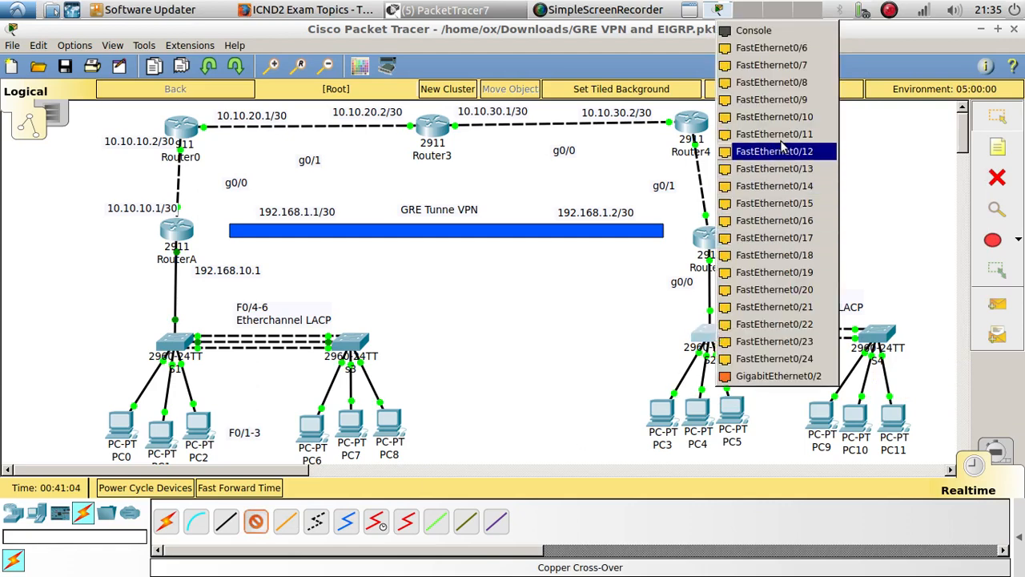
{"action": "left_click", "coordinate": [807, 64]}
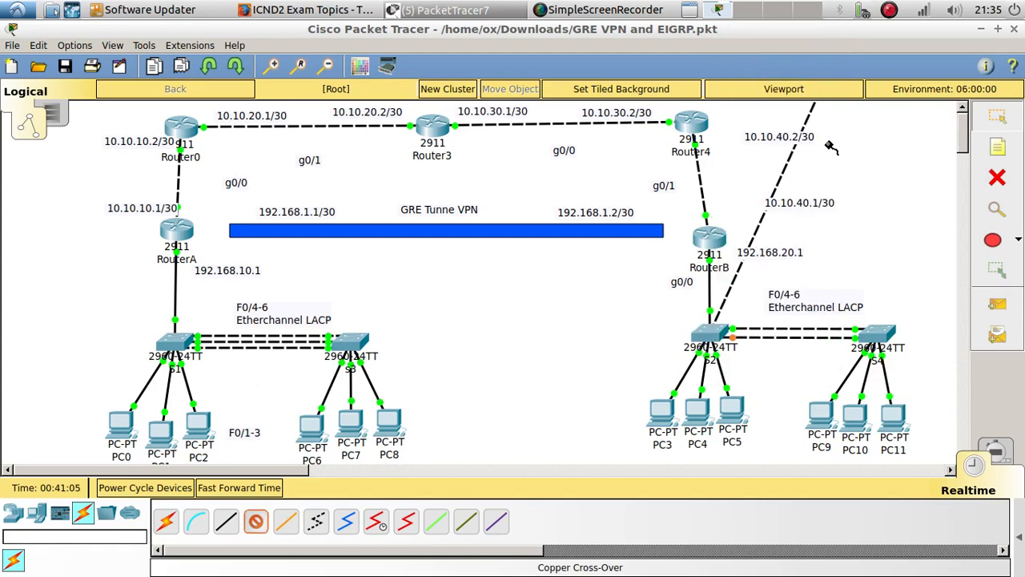
{"action": "left_click", "coordinate": [873, 340]}
{"action": "left_click", "coordinate": [959, 64]}
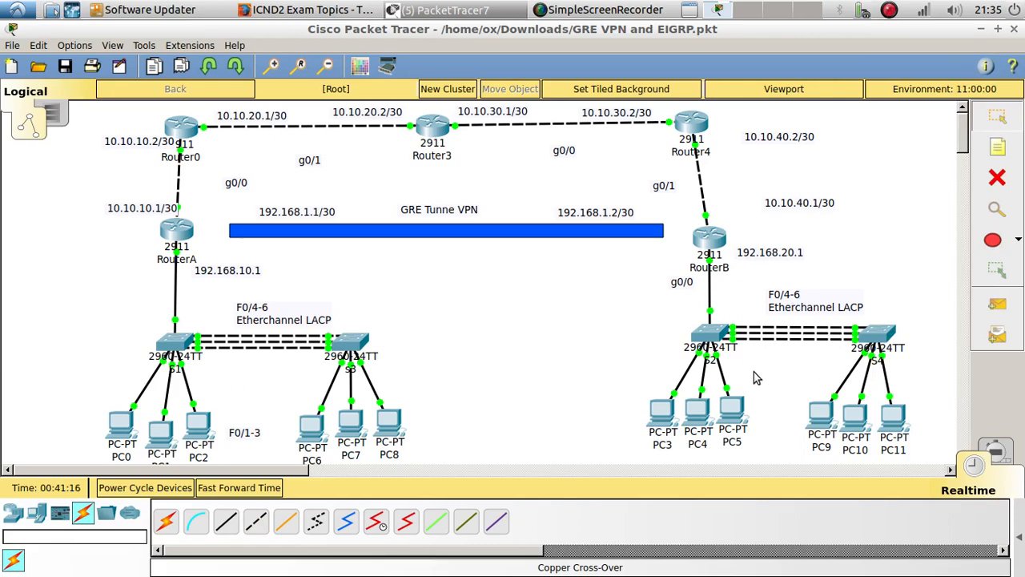
Renew PC9's DHCP request by switching its IP configuration to Static and back to DHCP, moving its window clear of S4
{"action": "left_click", "coordinate": [820, 414]}
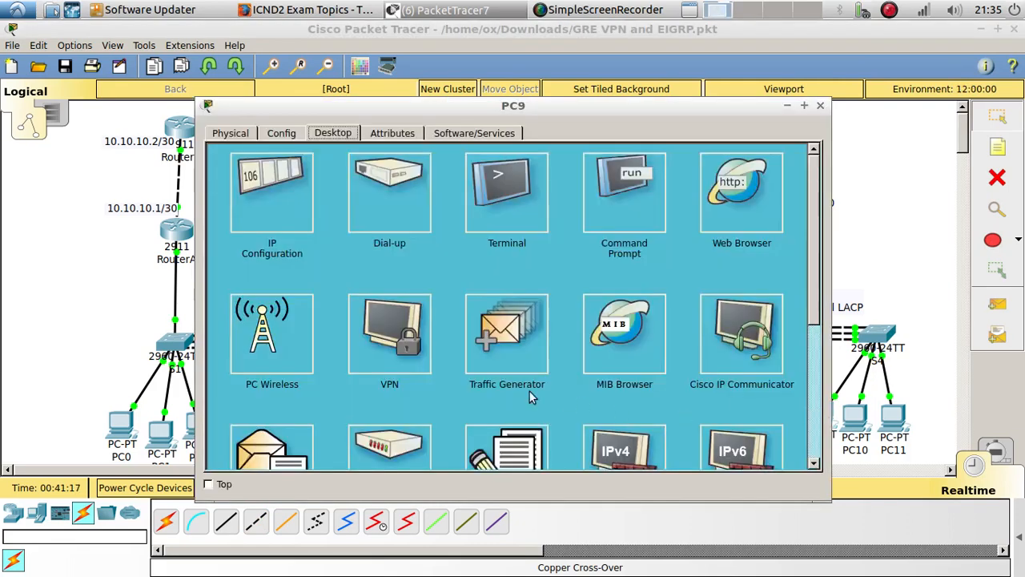
{"action": "left_click", "coordinate": [295, 231]}
{"action": "left_click", "coordinate": [441, 199]}
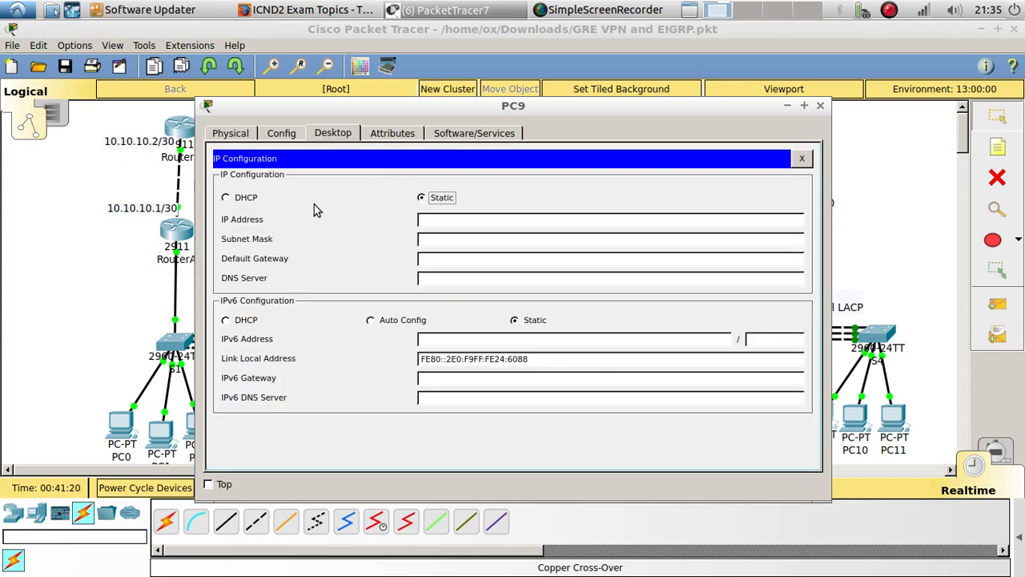
{"action": "left_click", "coordinate": [251, 202]}
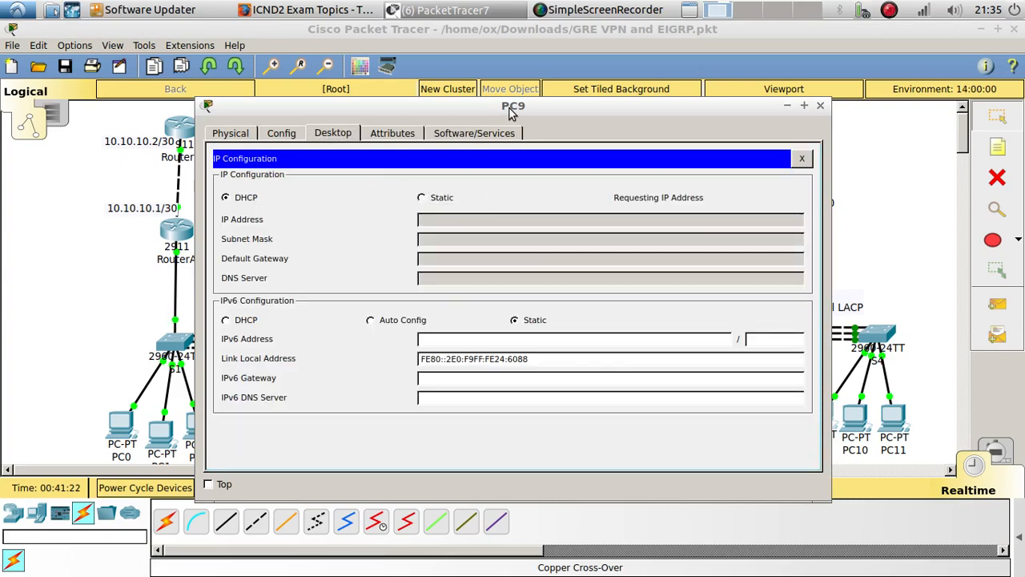
{"action": "left_click_drag", "start_coordinate": [512, 107], "coordinate": [373, 47]}
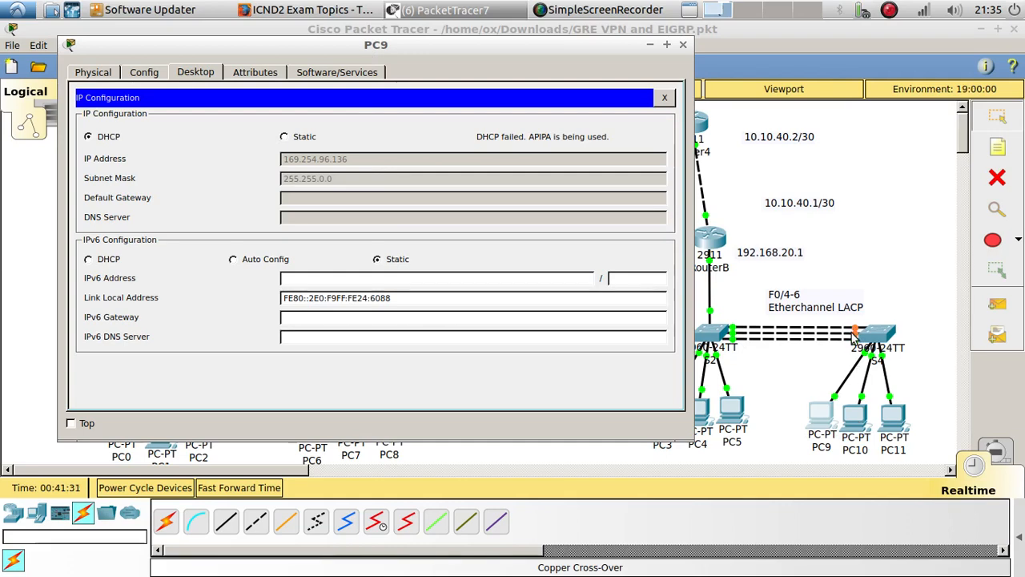
Return to the topology and fast-forward the simulation time repeatedly so the S2–S4 links converge
{"action": "left_click", "coordinate": [816, 377]}
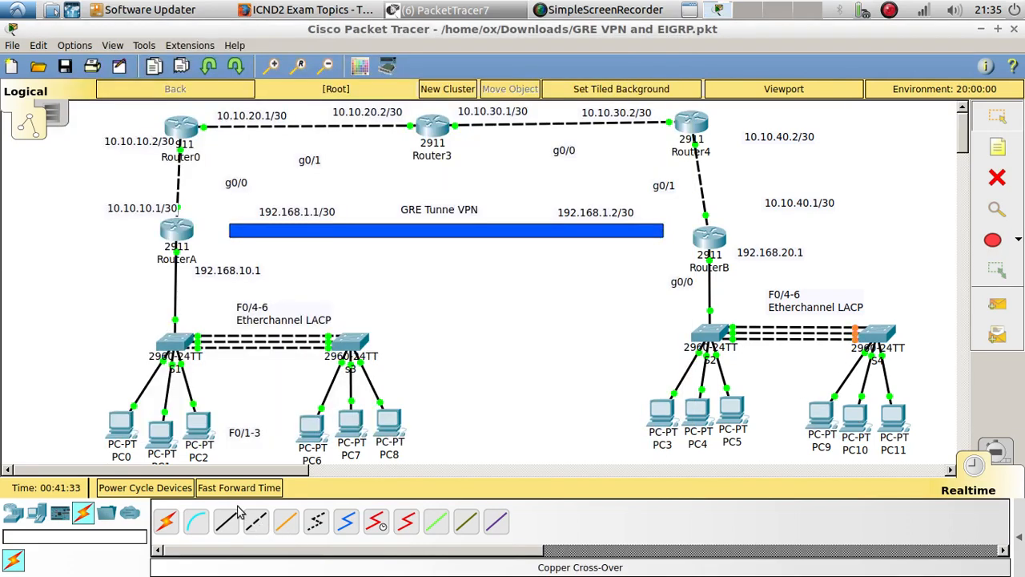
{"action": "left_click", "coordinate": [232, 493]}
{"action": "left_click", "coordinate": [231, 493]}
{"action": "left_click", "coordinate": [233, 496]}
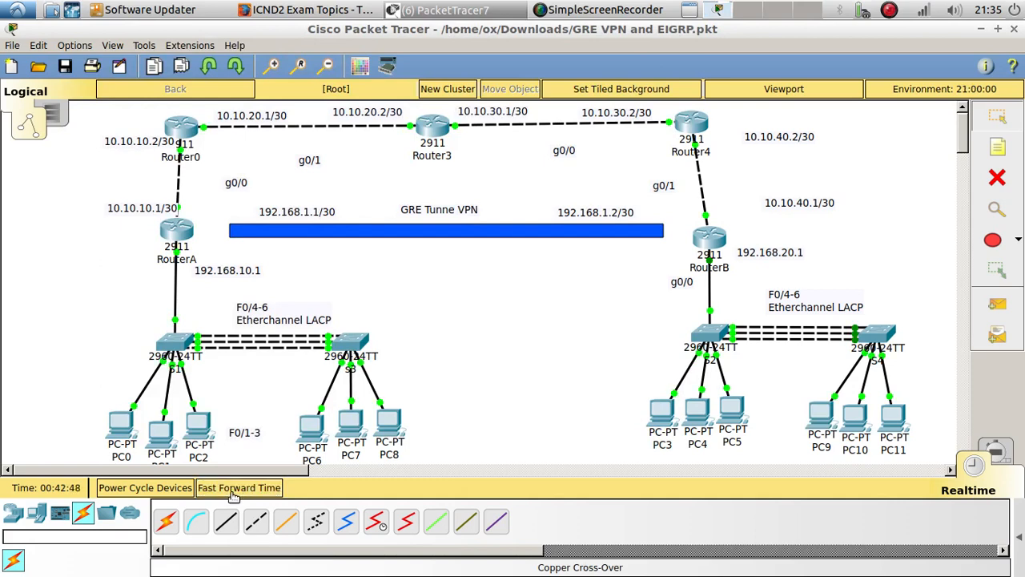
{"action": "left_click", "coordinate": [233, 496]}
Request an address on PC9 again by toggling its IP configuration from Static to DHCP, and close the PC9 window
{"action": "left_click", "coordinate": [821, 417]}
{"action": "left_click", "coordinate": [284, 137]}
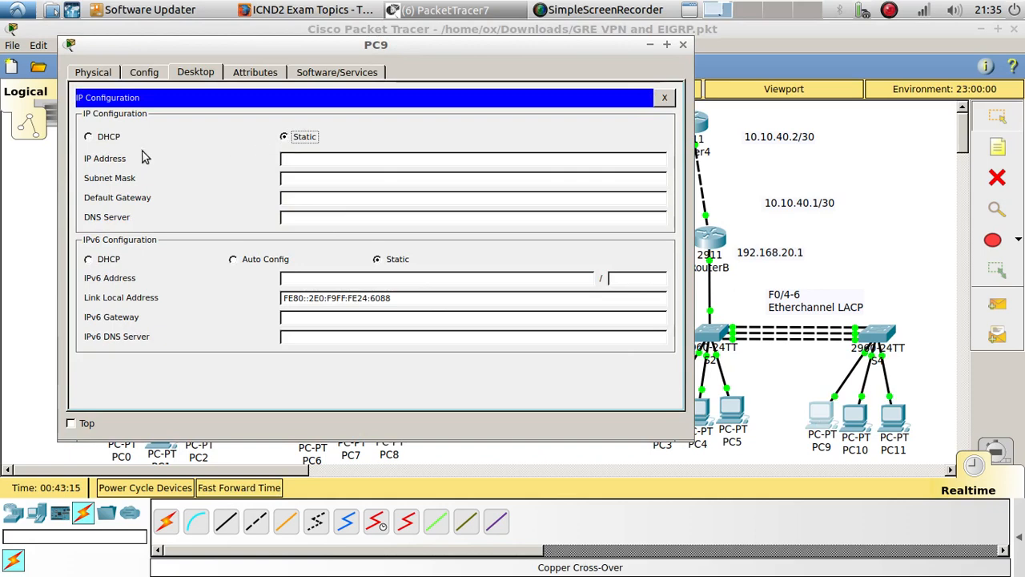
{"action": "left_click", "coordinate": [111, 139]}
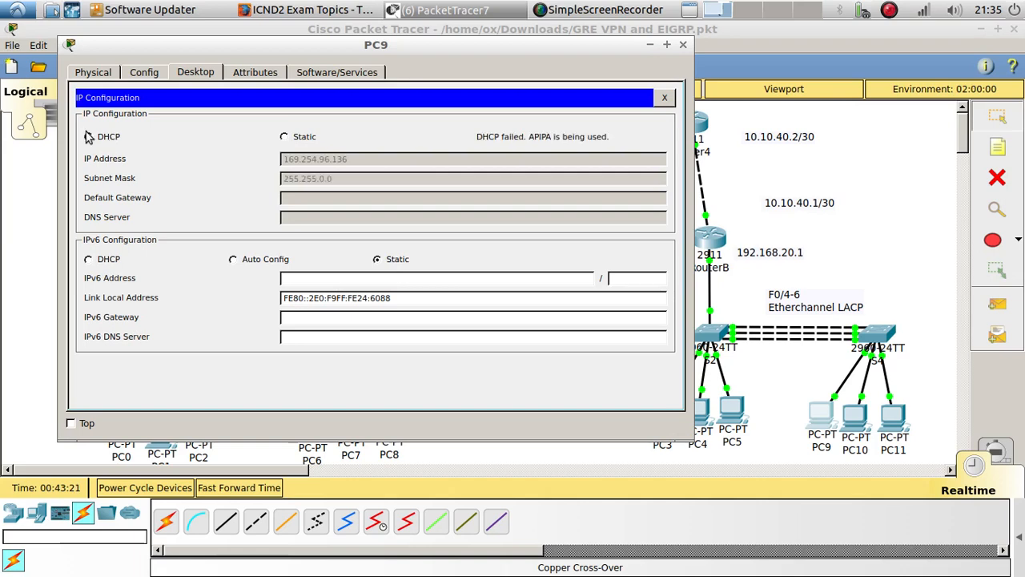
{"action": "left_click", "coordinate": [683, 46]}
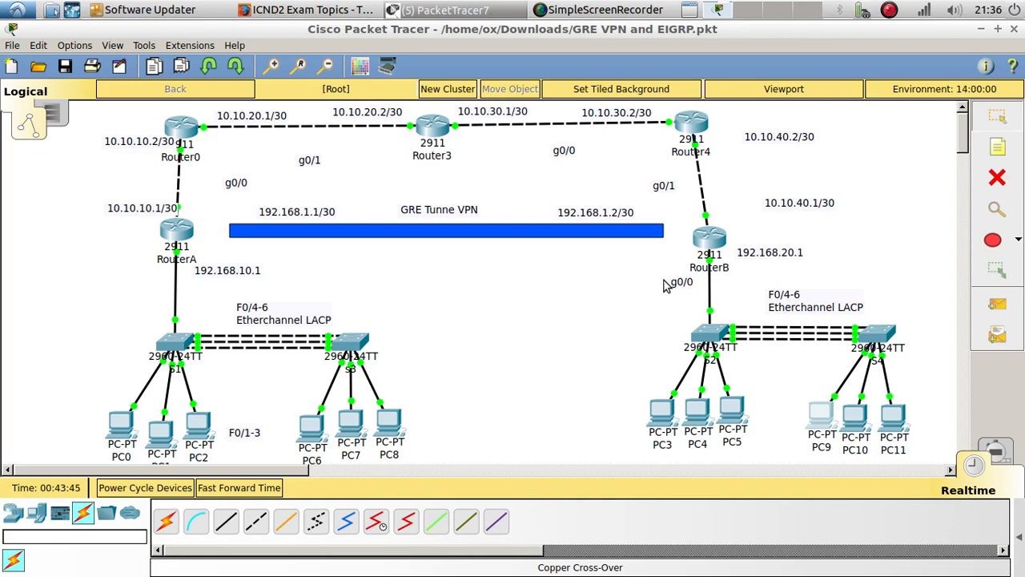
{"action": "left_click", "coordinate": [888, 11]}
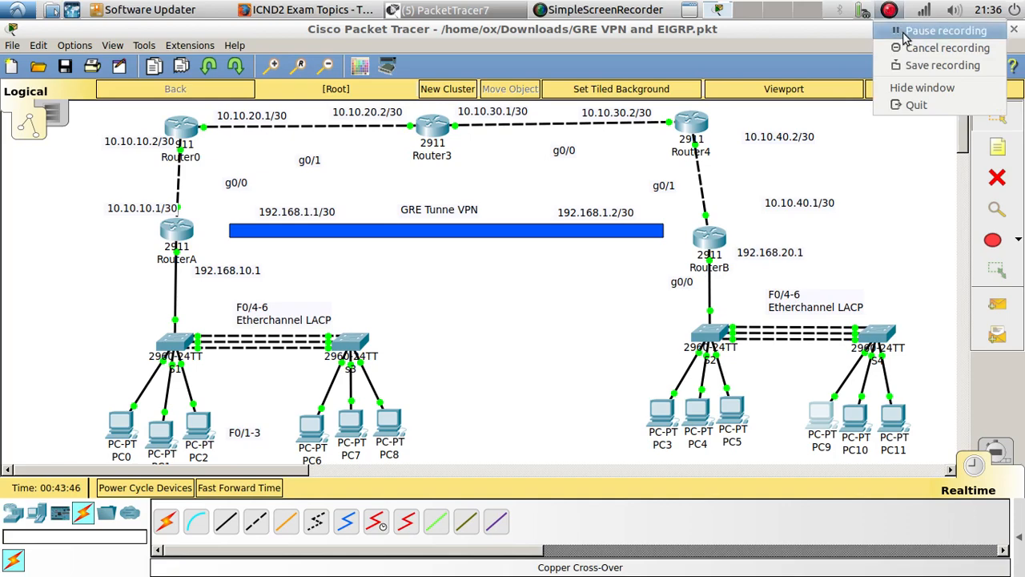